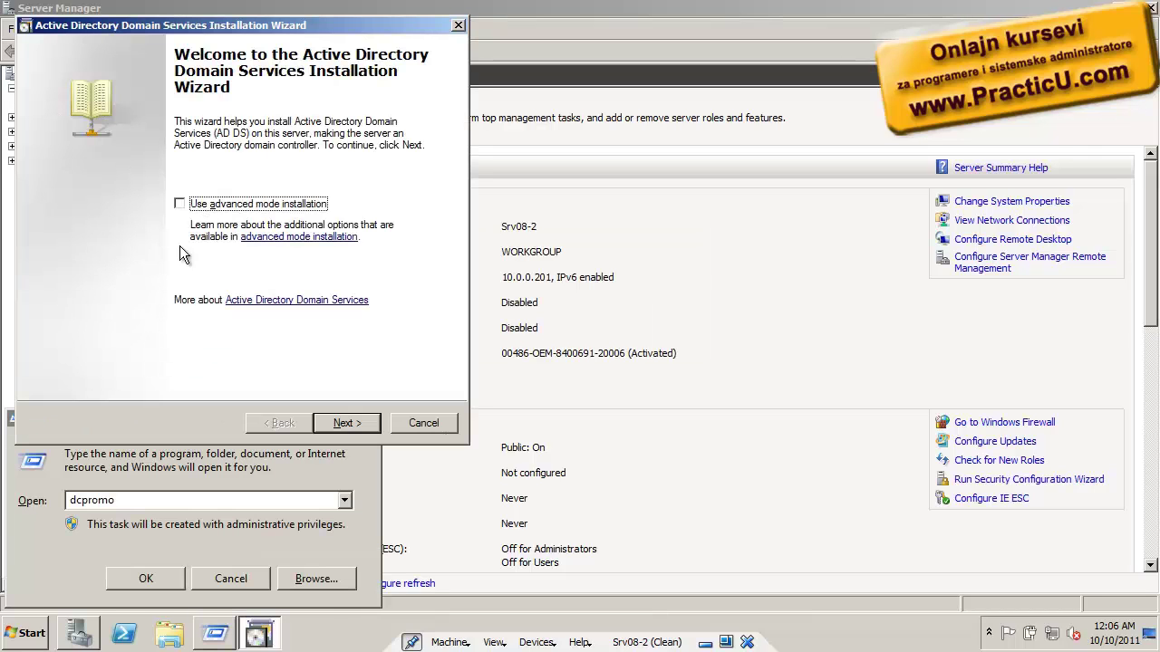
Move past the intro pages and pick Existing forest with 'Add a domain controller to an existing domain'
left_click_drag(250, 25, 534, 106)
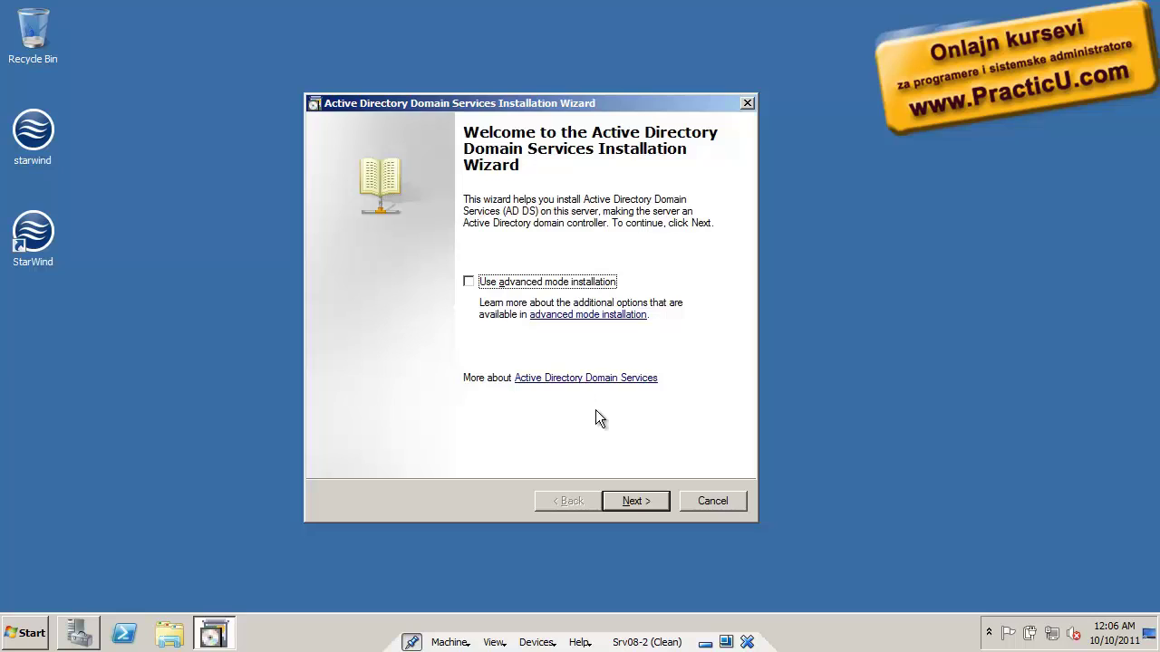
left_click(626, 502)
left_click(626, 501)
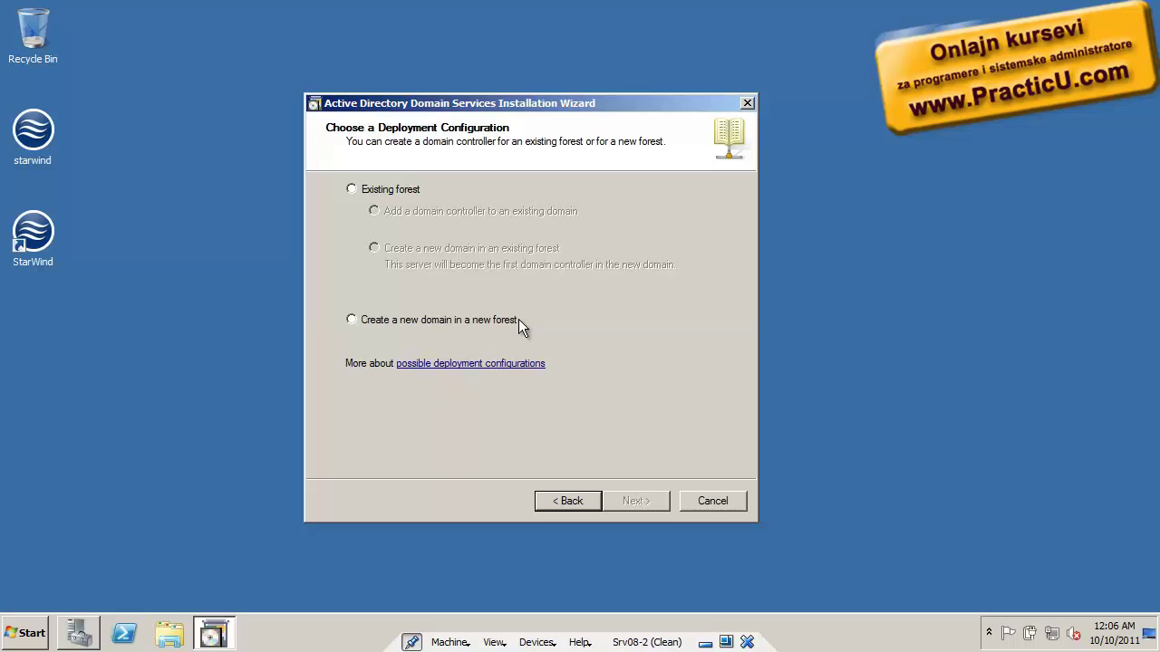
left_click(388, 195)
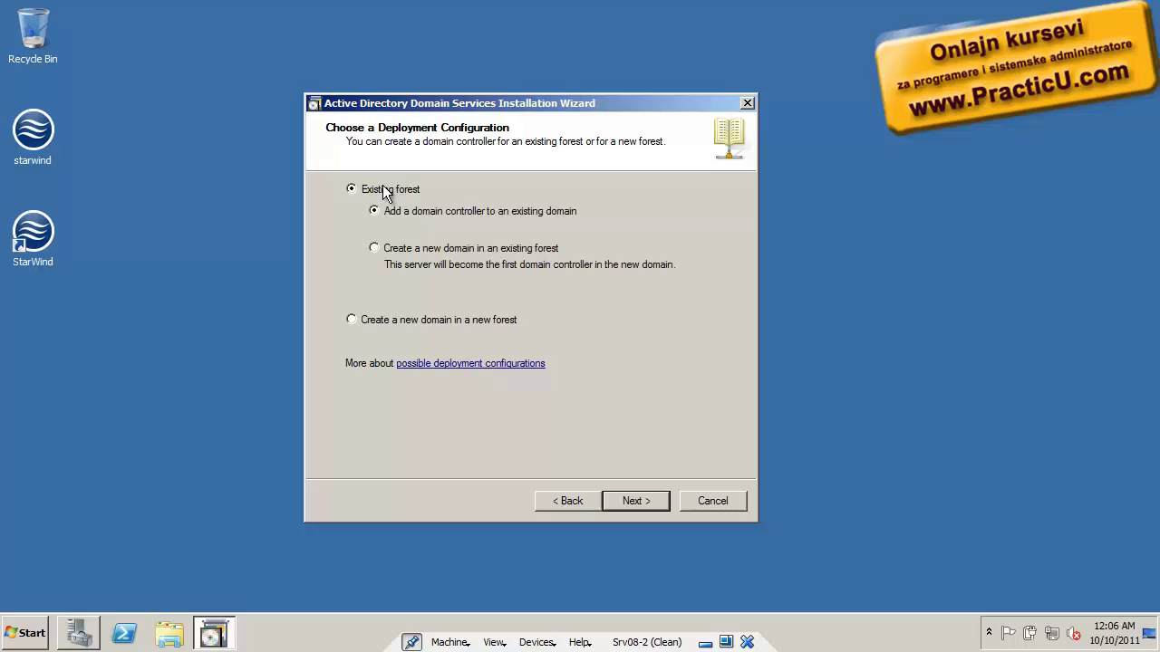
left_click(416, 250)
left_click(506, 213)
Enter domain practicu.local with alternate administrator credentials and continue so the wizard checks the forest
left_click(635, 501)
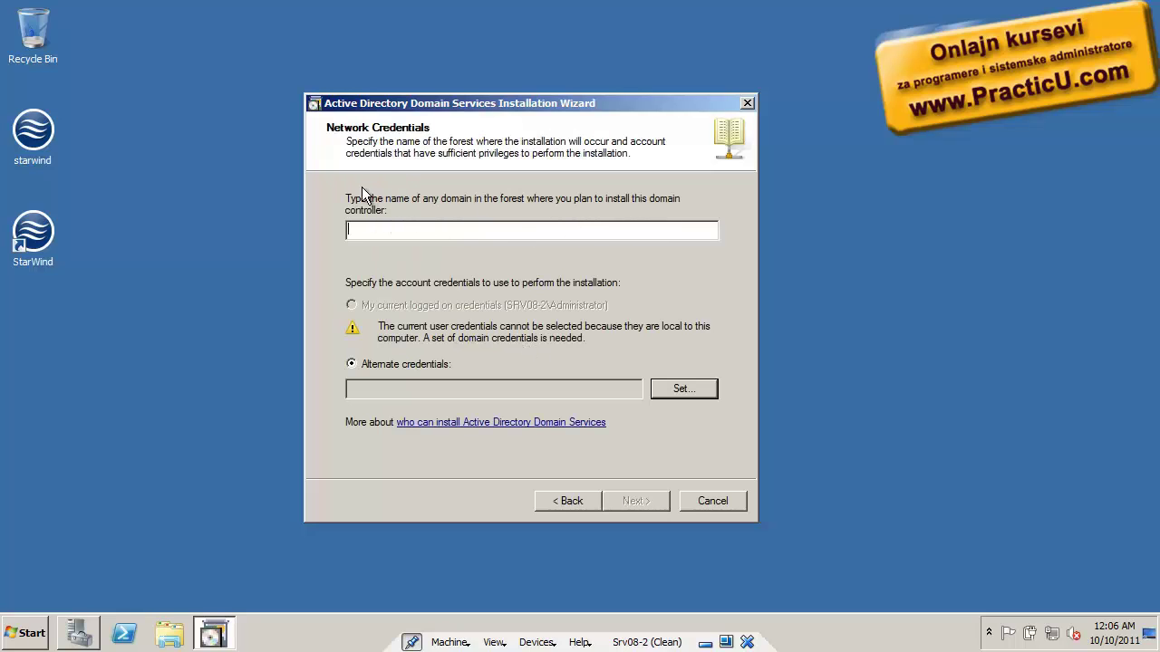
type("practicu.local")
left_click(667, 388)
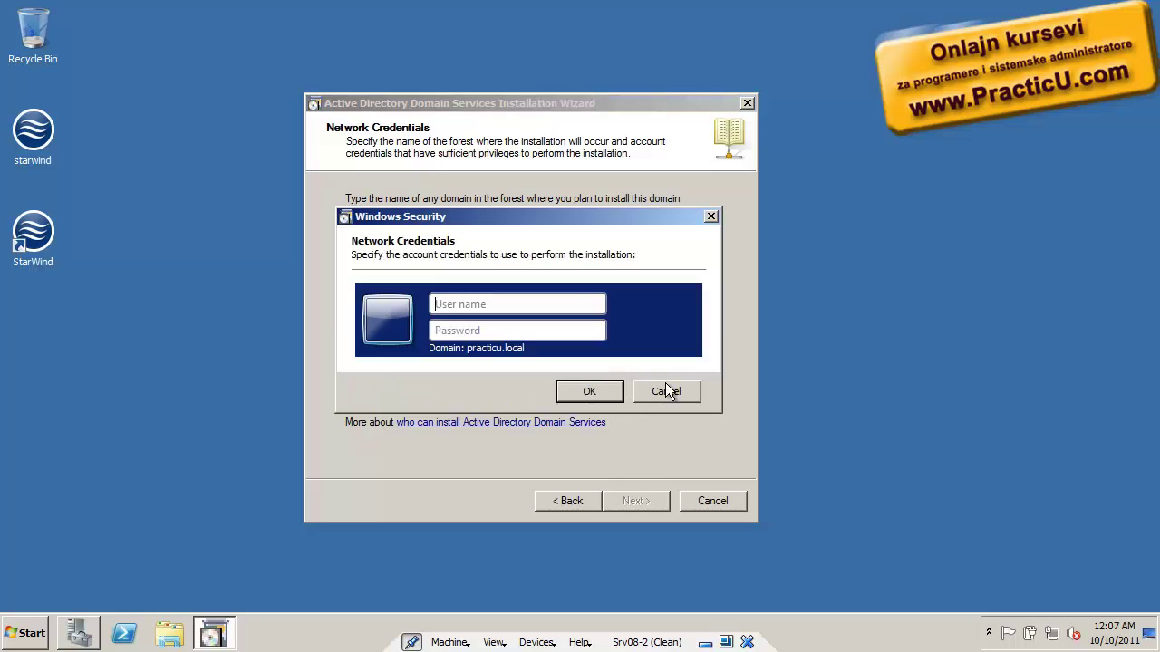
type("administrator")
key("Tab")
type("••••••••")
key("Return")
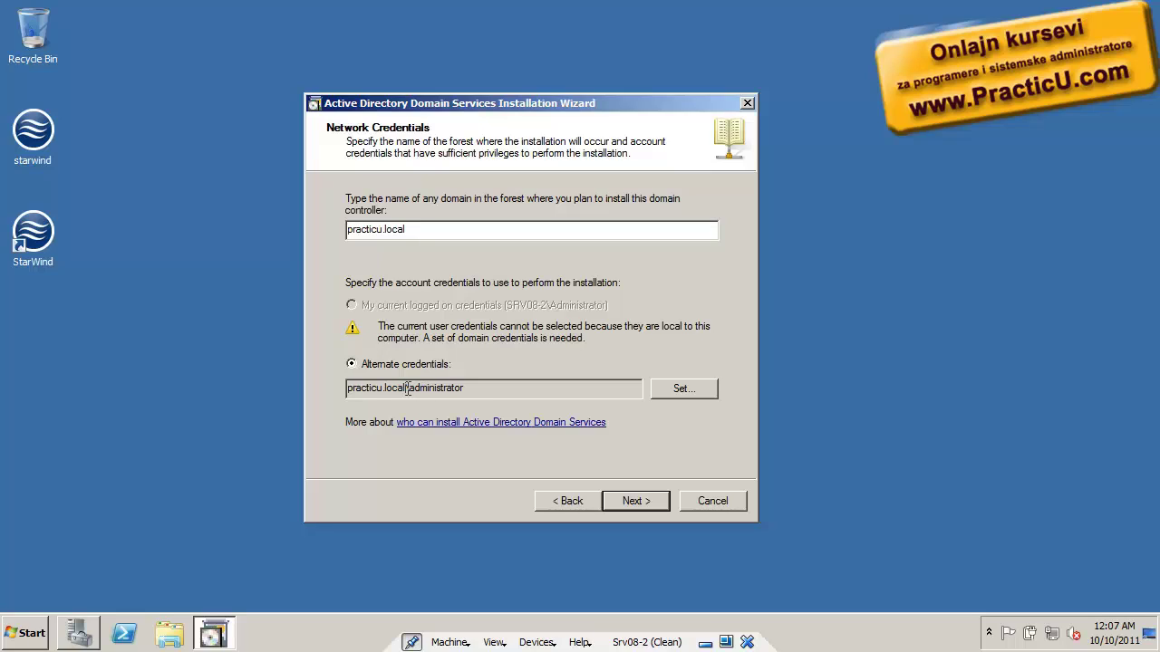
left_click_drag(406, 388, 516, 389)
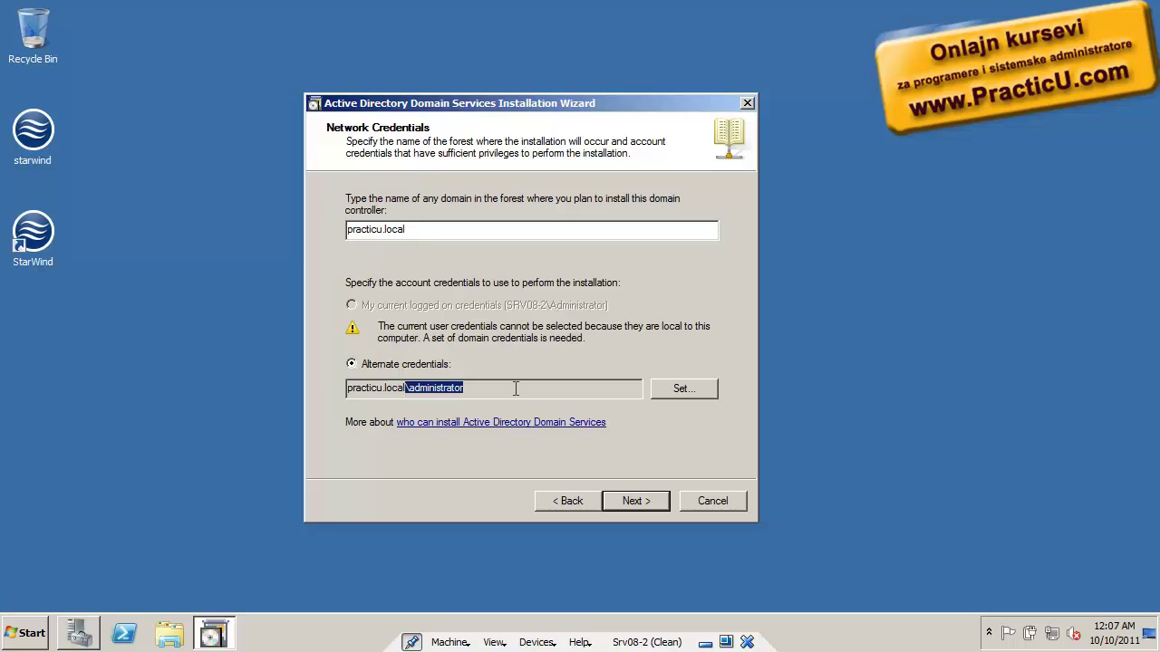
left_click(615, 502)
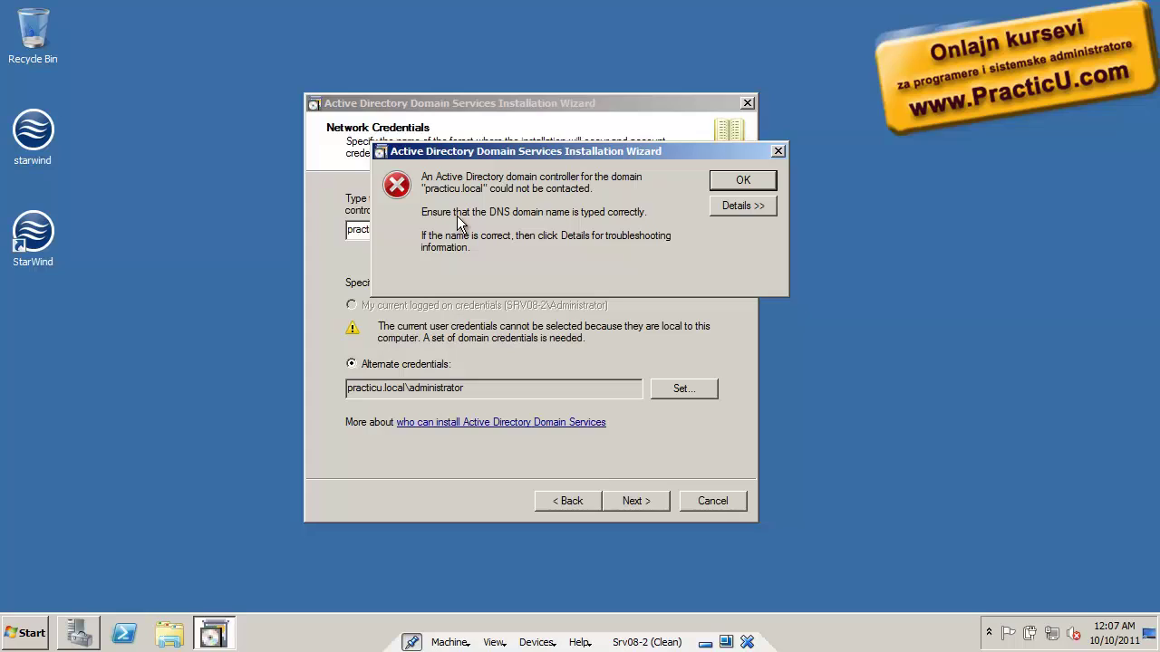
Expand the error details and highlight the _ldap._tcp, practicu.local and SRV parts of the query
left_click(754, 206)
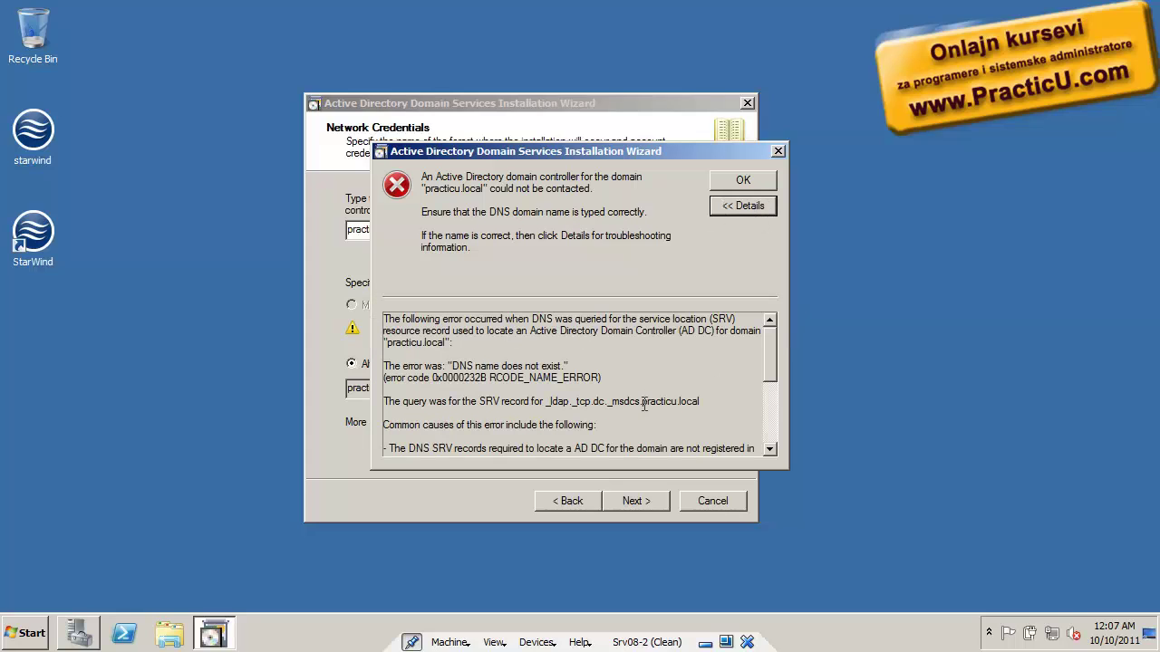
left_click(547, 402)
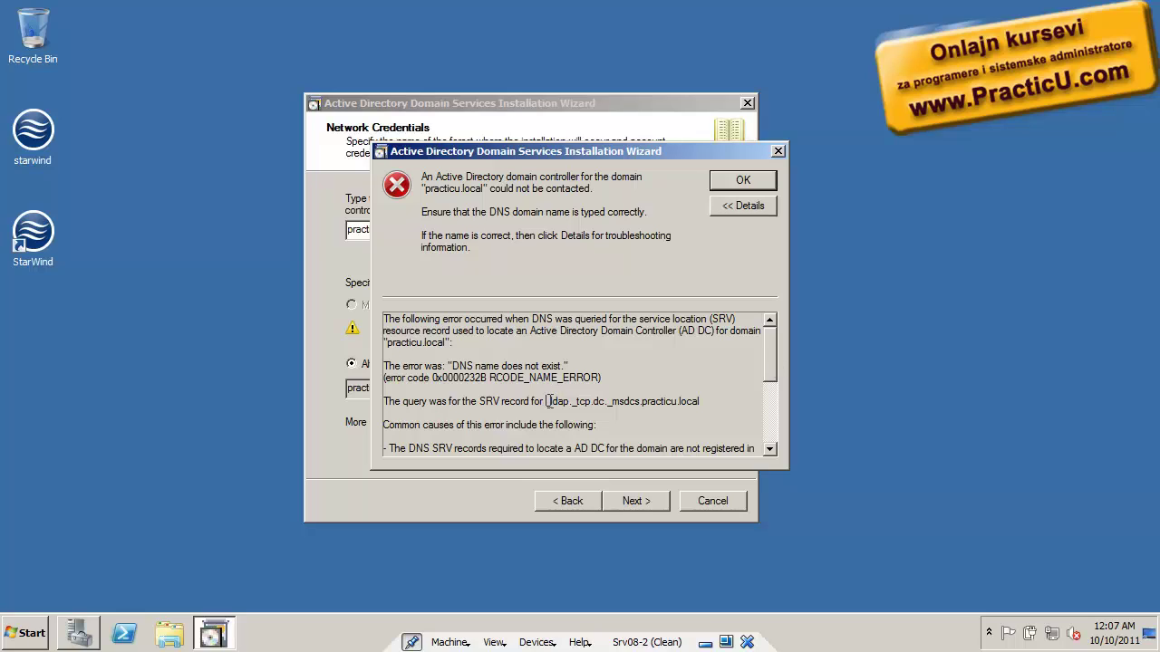
left_click_drag(548, 401, 595, 403)
left_click(544, 410)
left_click_drag(640, 402, 757, 407)
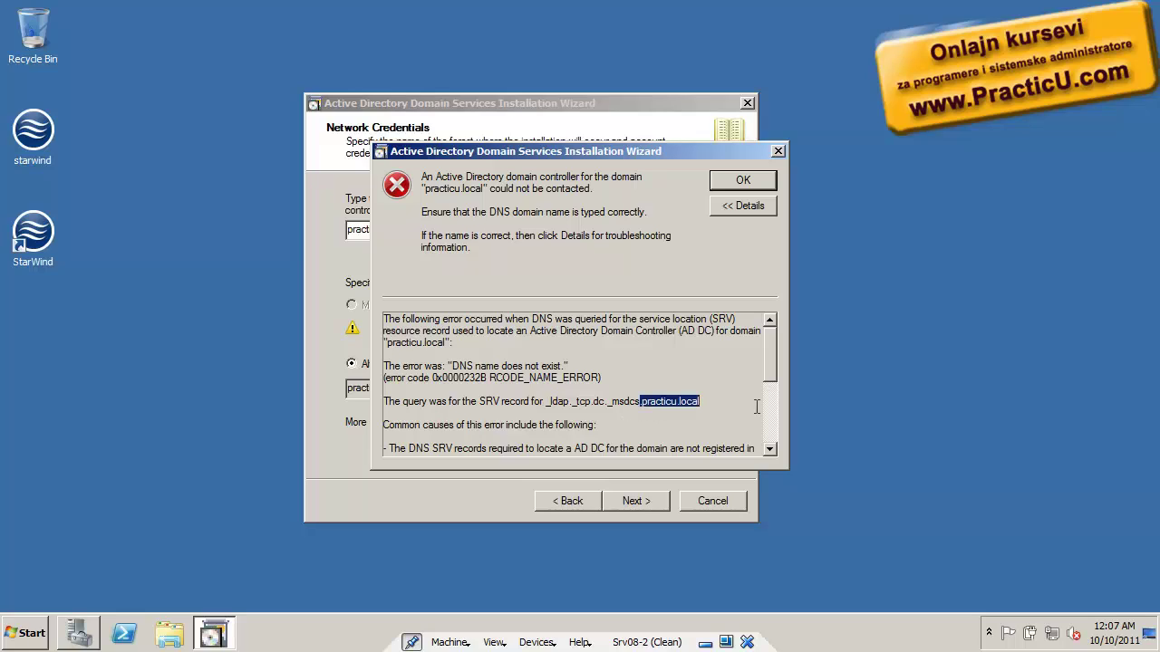
left_click(738, 399)
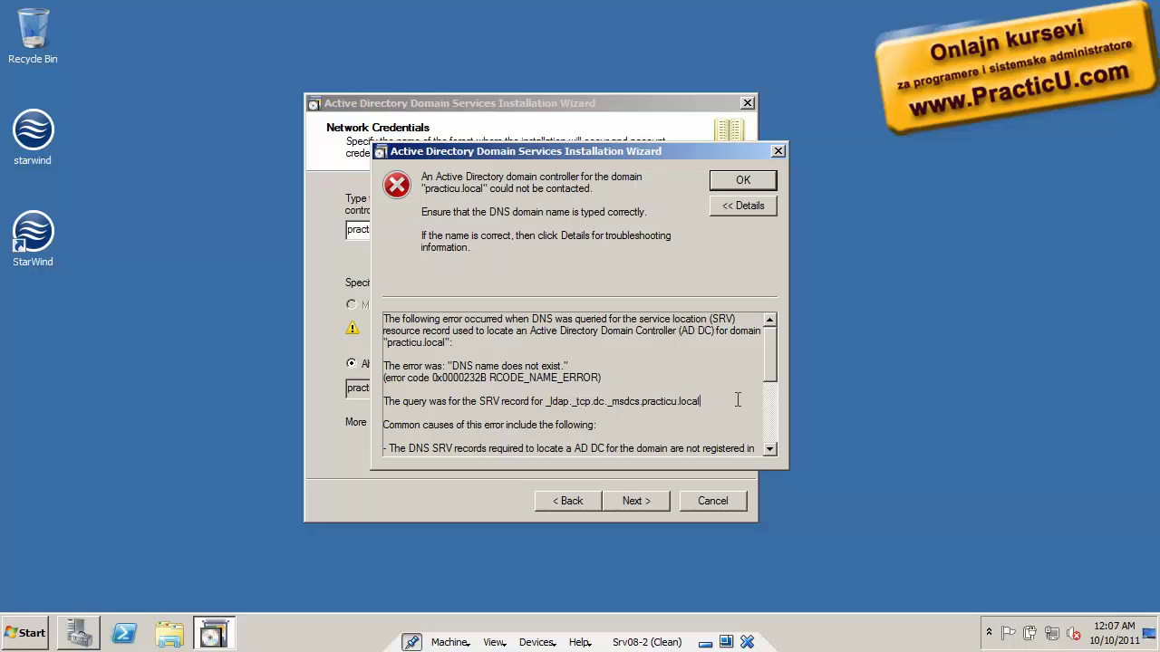
left_click_drag(477, 402, 509, 403)
left_click(508, 404)
Through ncpa.cpl, set Local Area Connection's IPv4 preferred DNS server to 10.0.0.200, then minimize
key("super+r")
type("ncpa.cpl")
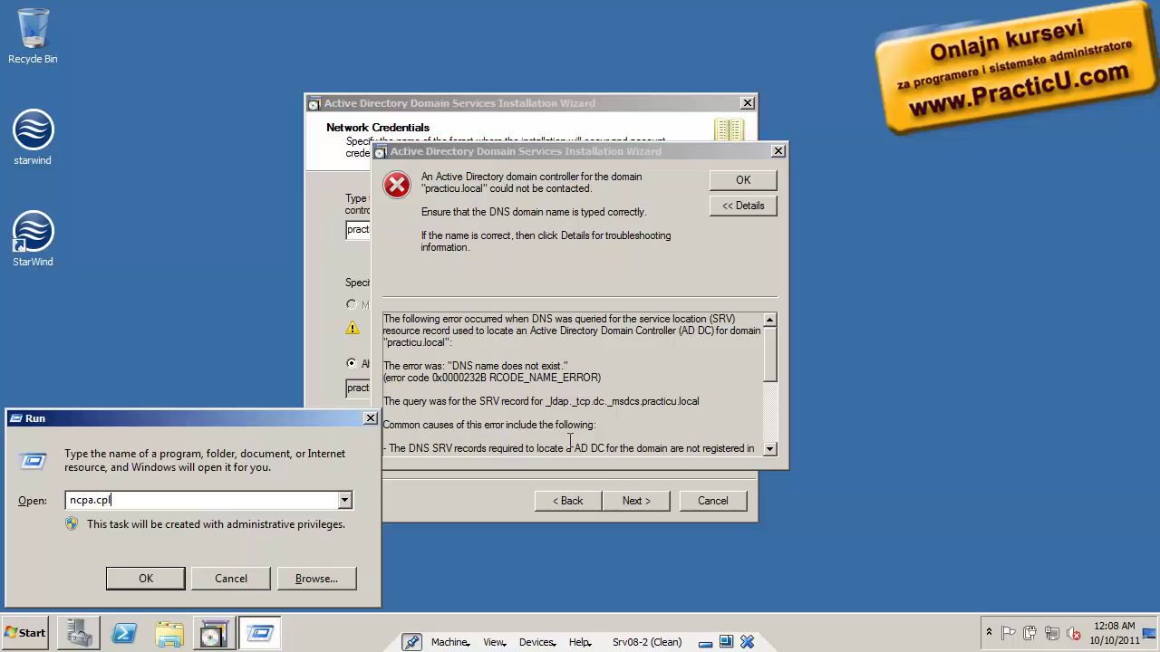
key("Return")
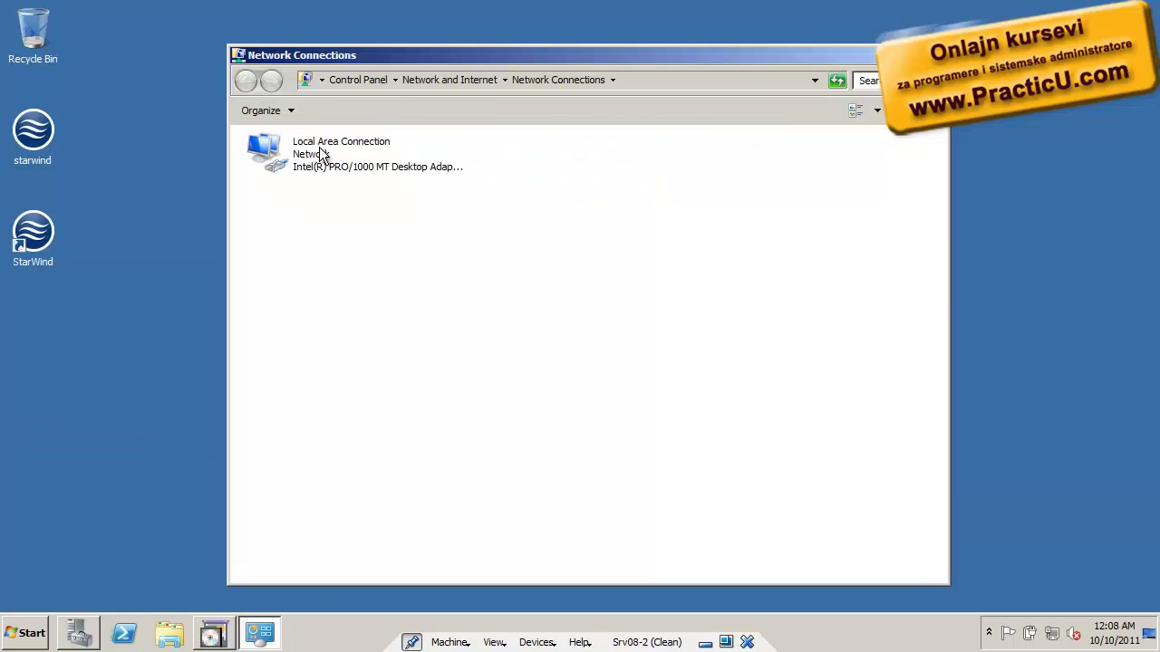
right_click(319, 149)
left_click(370, 291)
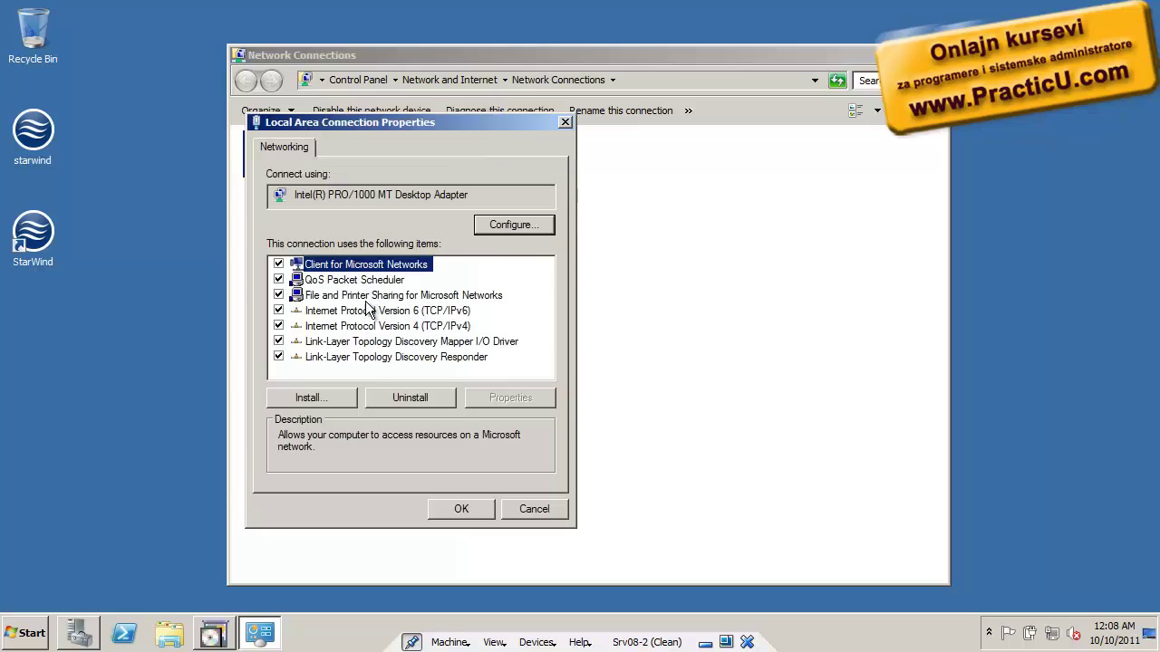
double_click(355, 328)
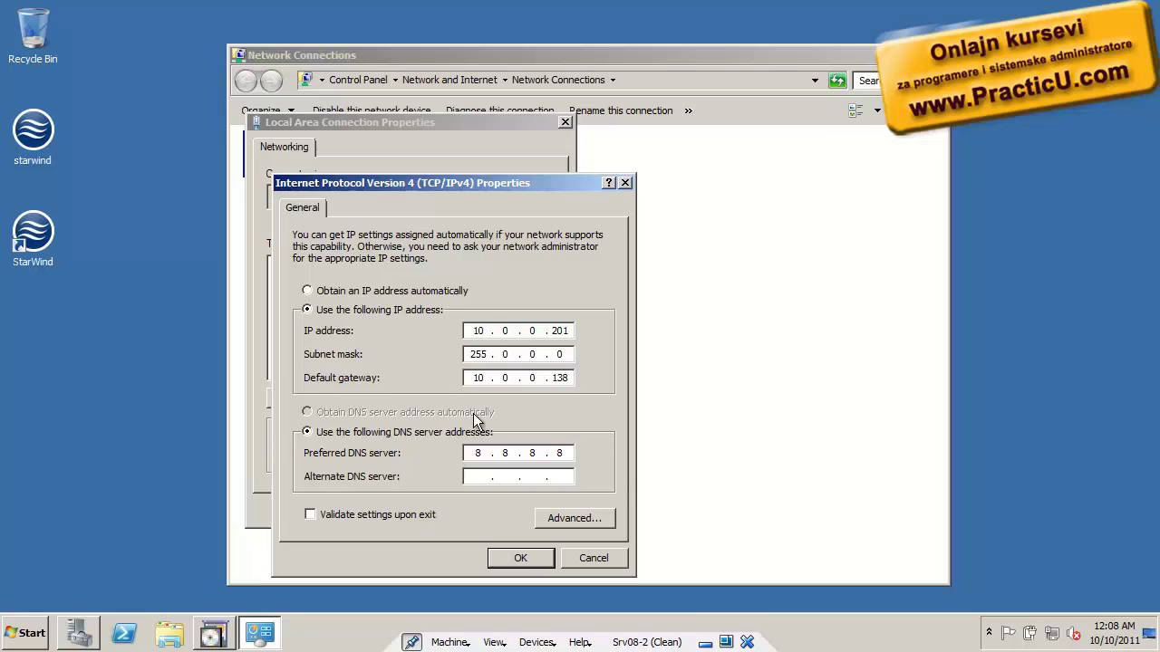
double_click(478, 454)
type("10 . 0 . 0 . 200")
left_click(524, 558)
left_click(454, 505)
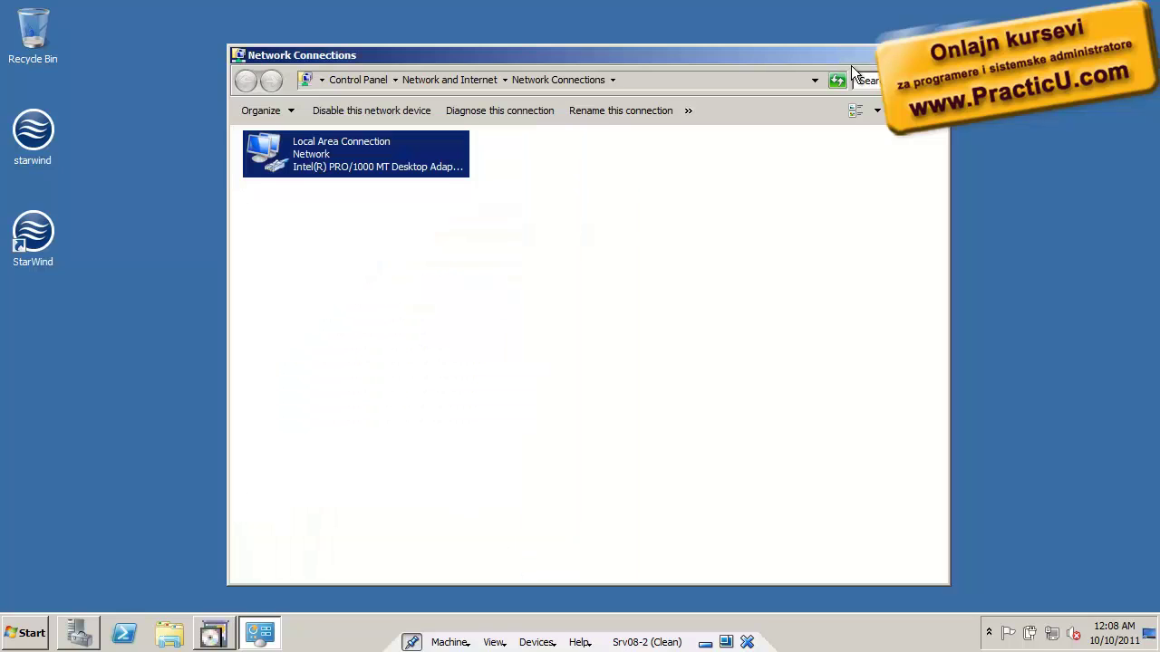
left_click(889, 54)
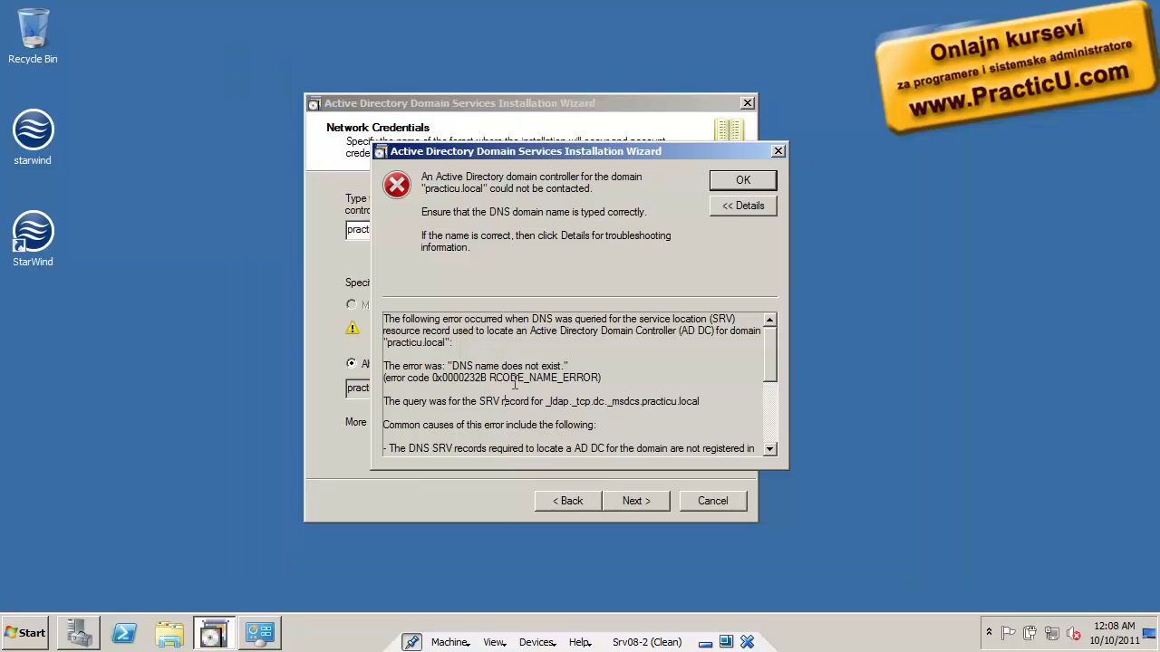
Dismiss the contact error, retry the forest lookup, and accept practicu.local as the domain
left_click_drag(477, 402, 699, 401)
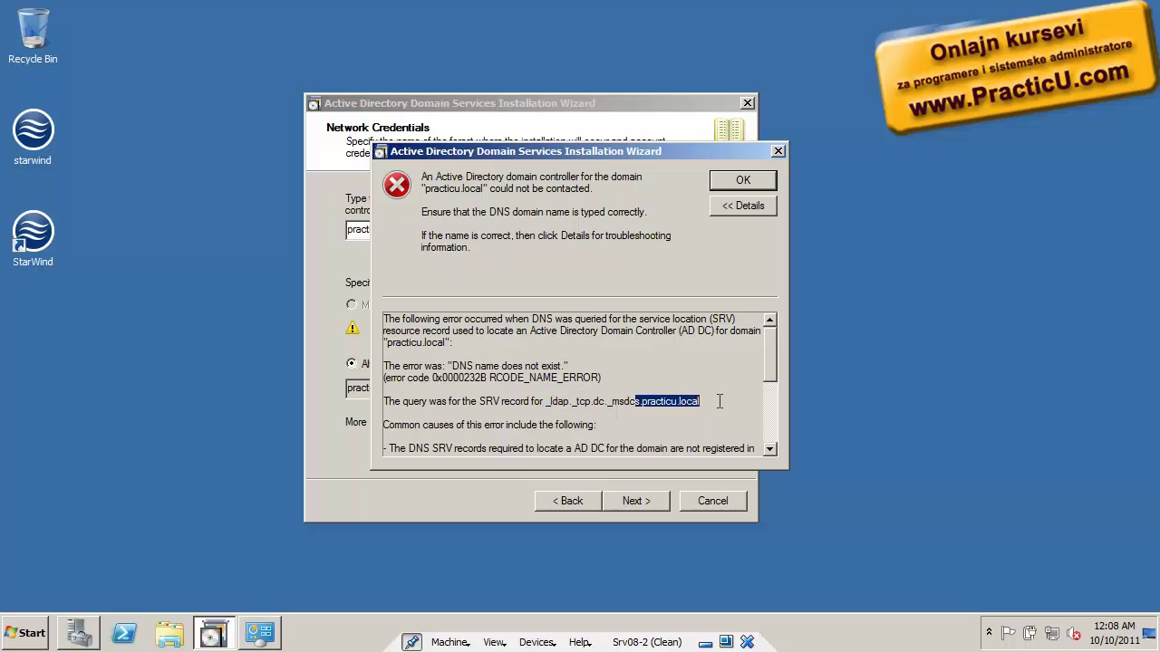
left_click(741, 182)
left_click(646, 499)
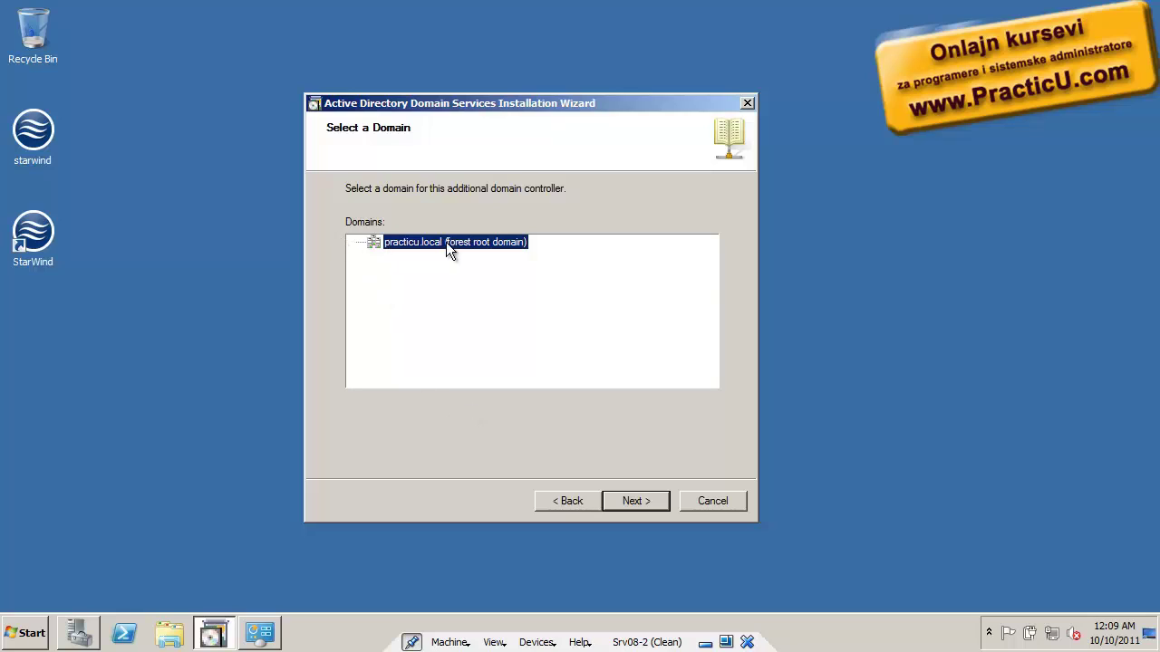
left_click(647, 504)
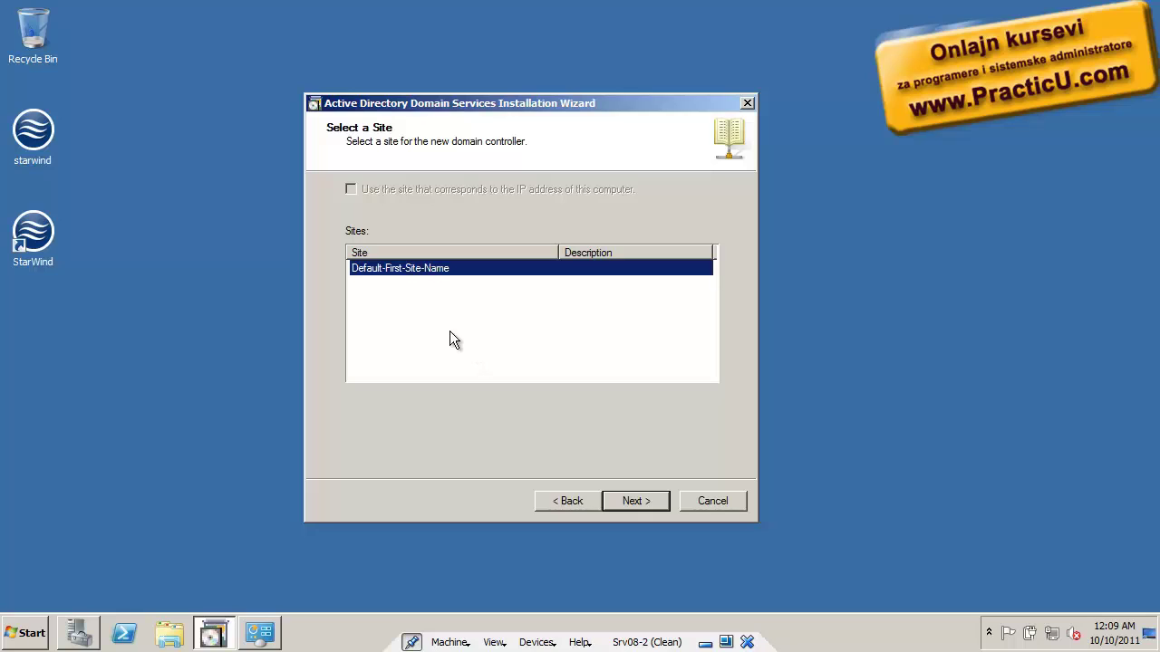
Keep Default-First-Site-Name plus DNS server and global catalog, and accept the delegation warning
left_click(648, 500)
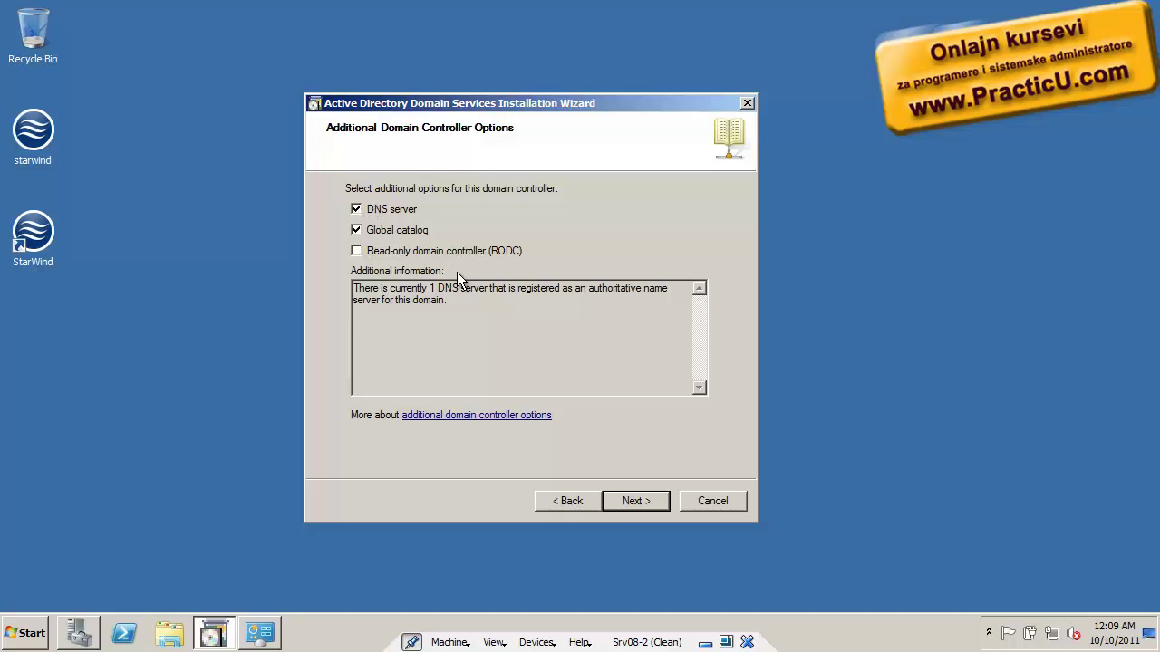
left_click(624, 501)
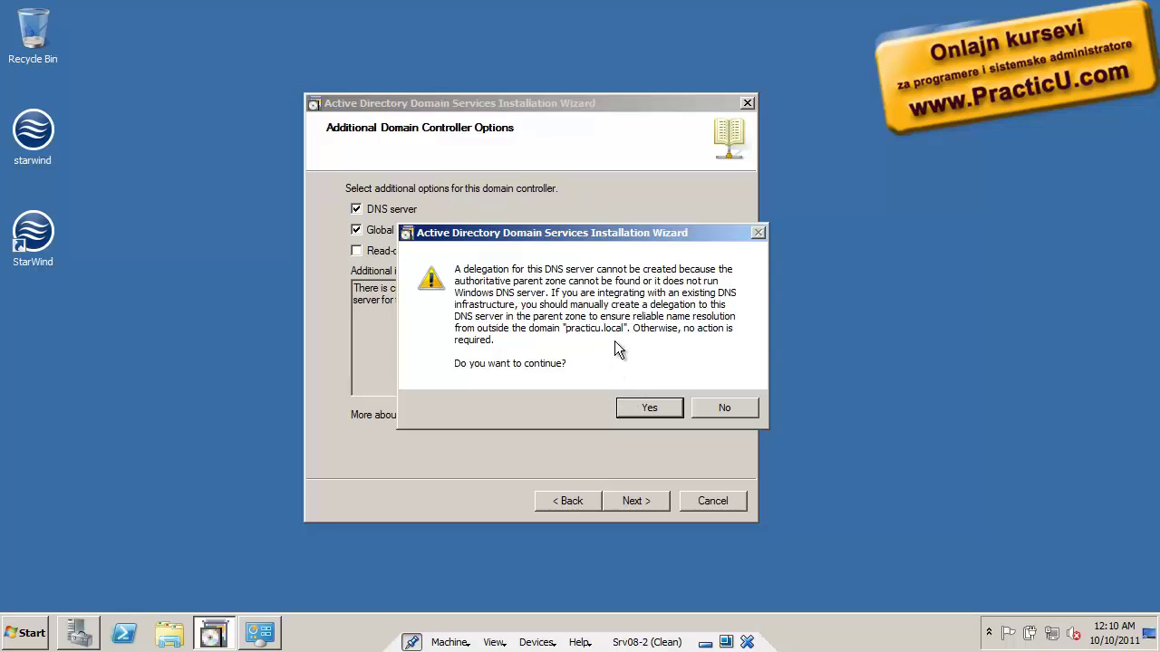
left_click(637, 414)
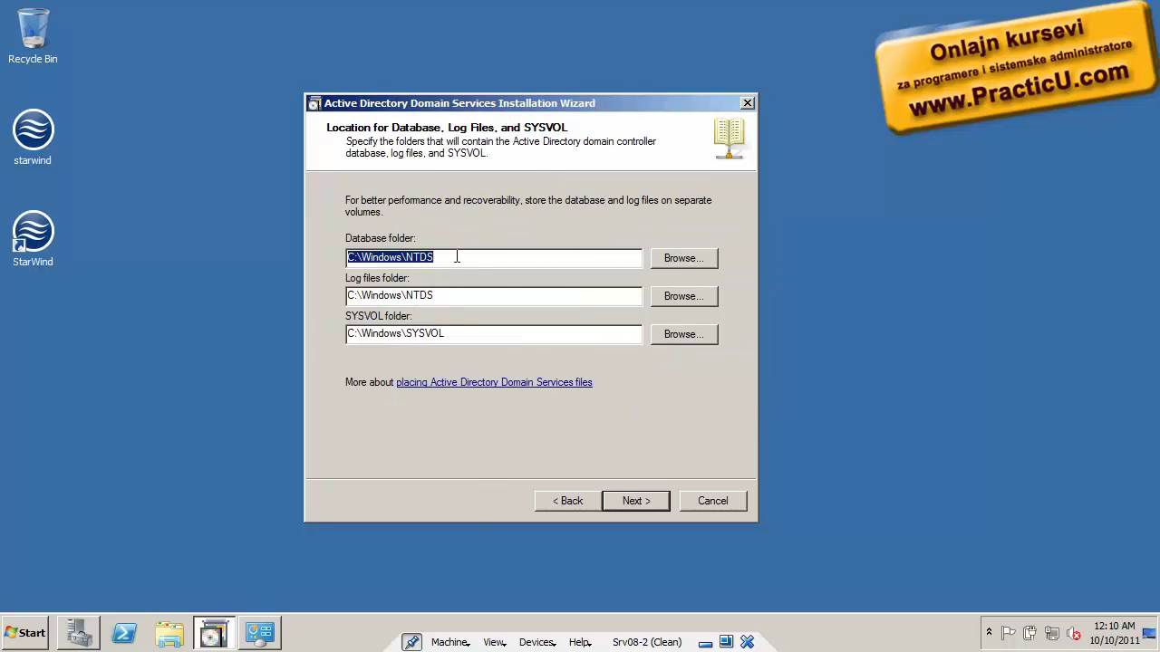
Keep the default database and SYSVOL folders, then enter and confirm the DSRM password
left_click_drag(457, 256, 294, 259)
left_click_drag(466, 336, 306, 333)
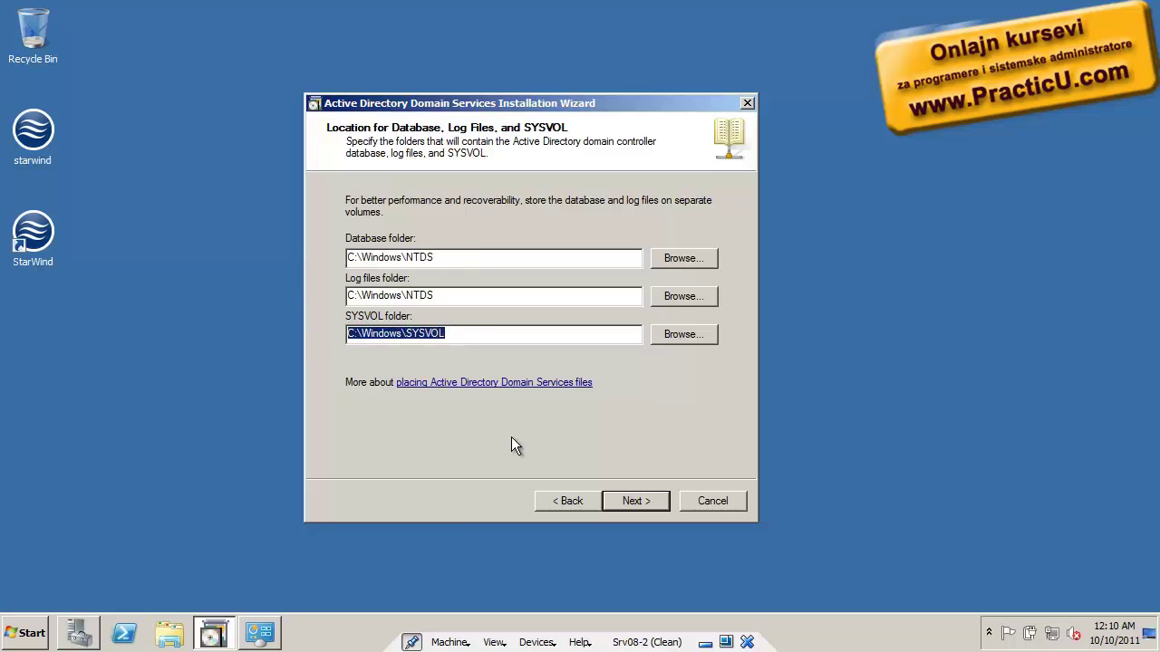
left_click(638, 500)
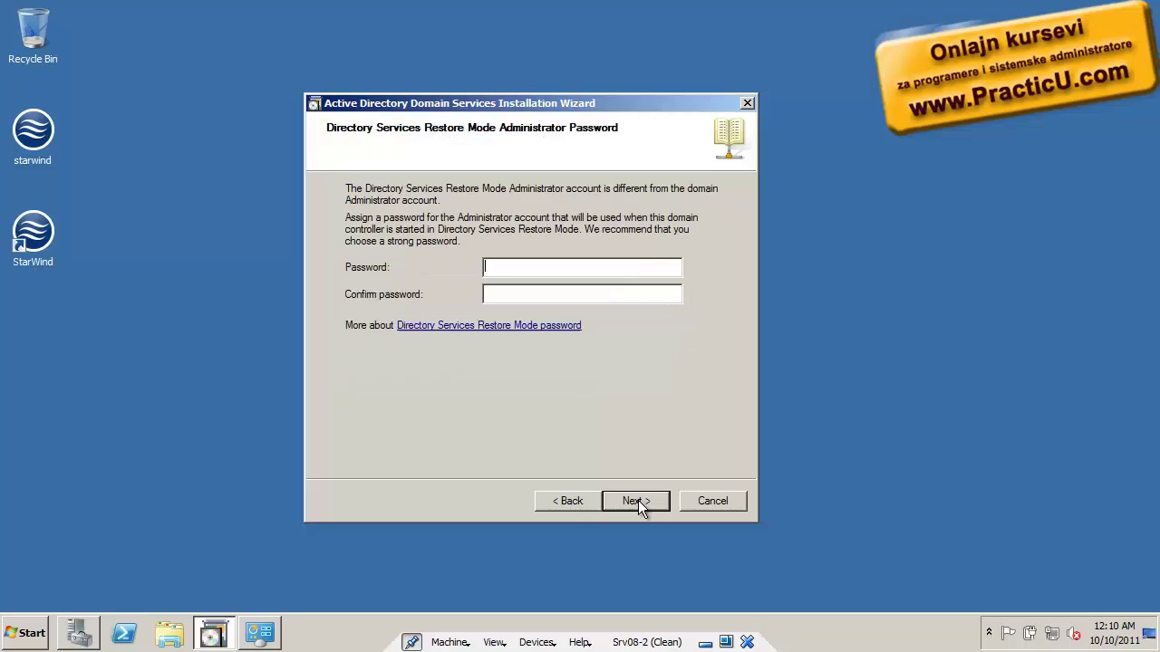
type("********")
key("Tab")
type("********")
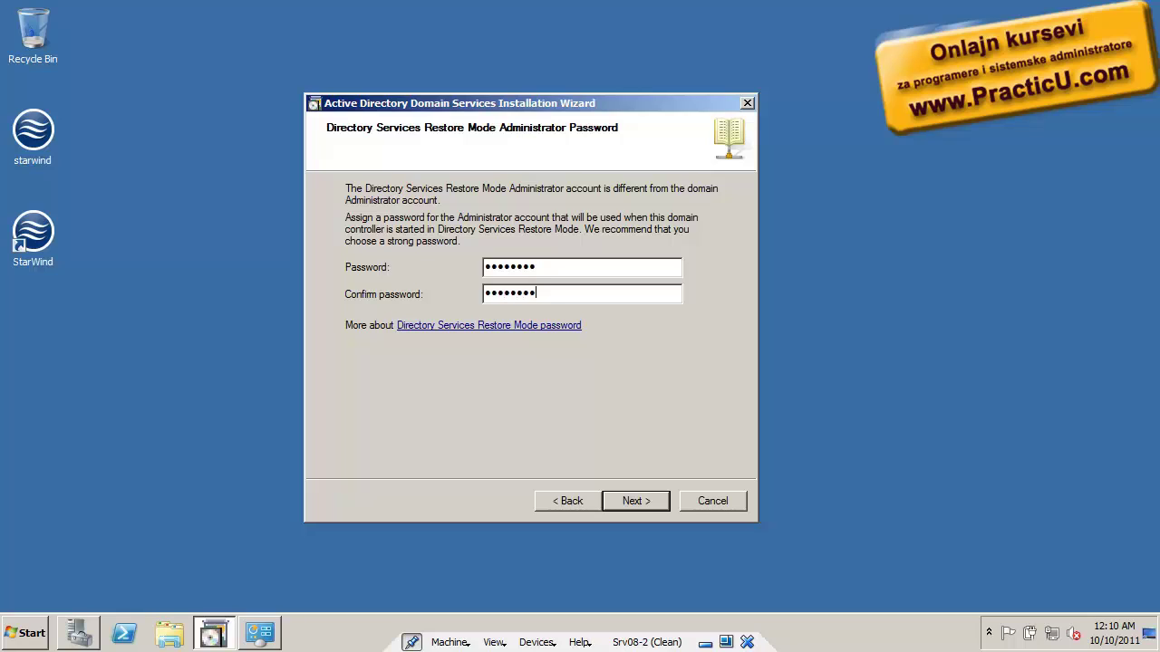
Review the summary, cancel the answer-file export, and start configuring AD DS
left_click(632, 500)
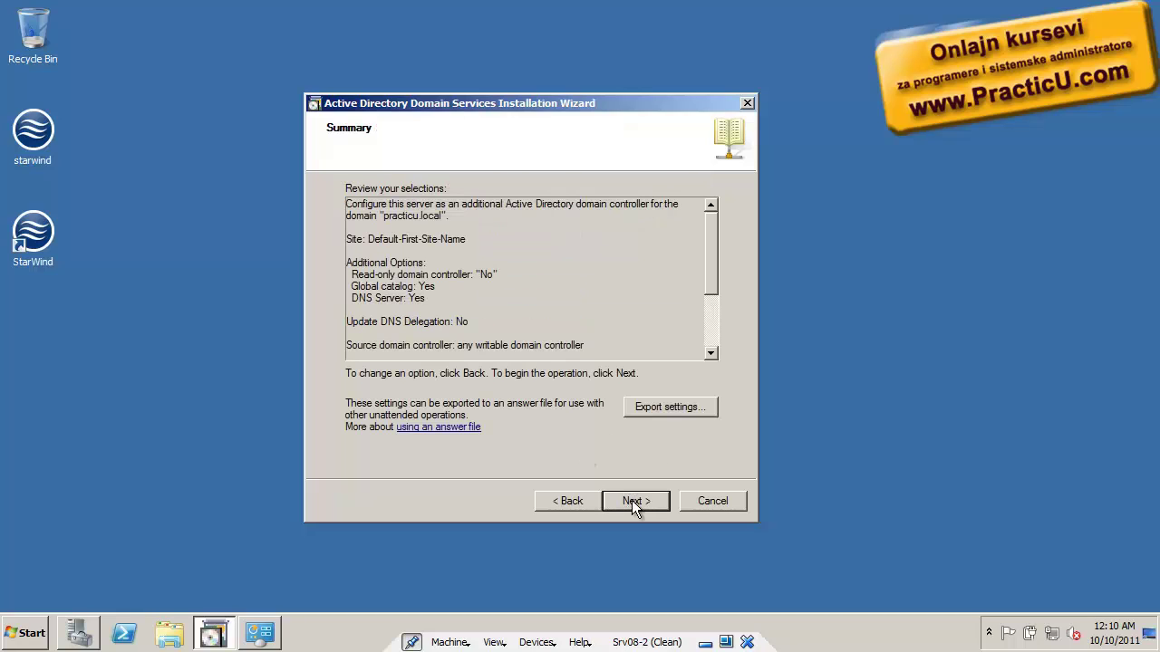
left_click(700, 408)
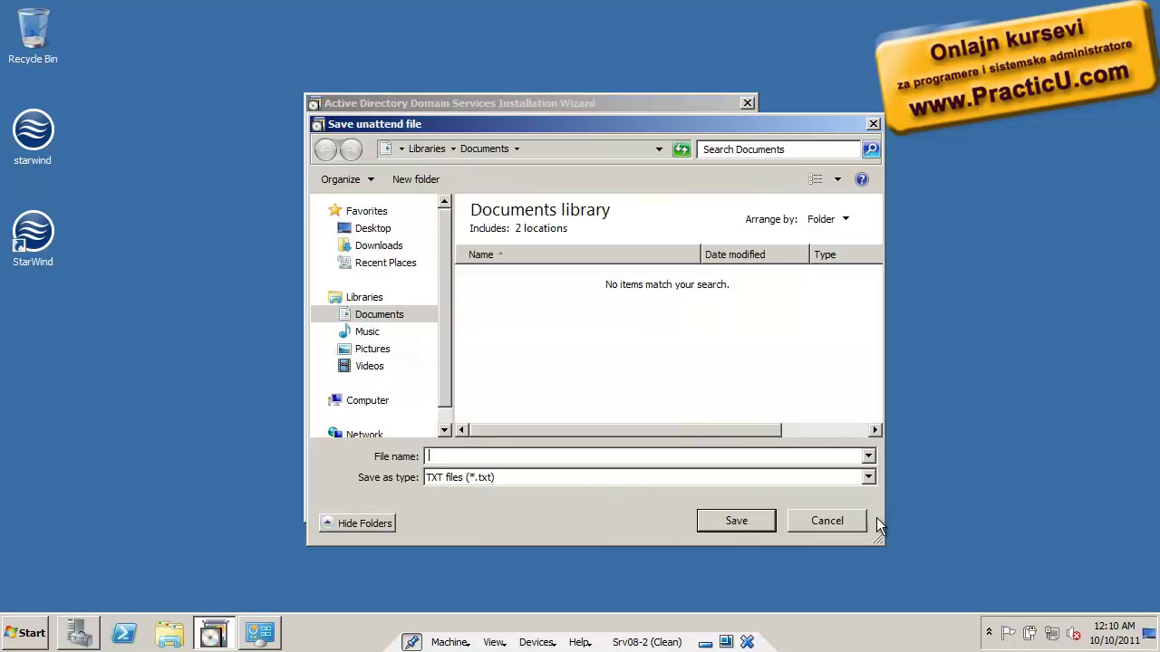
left_click(844, 529)
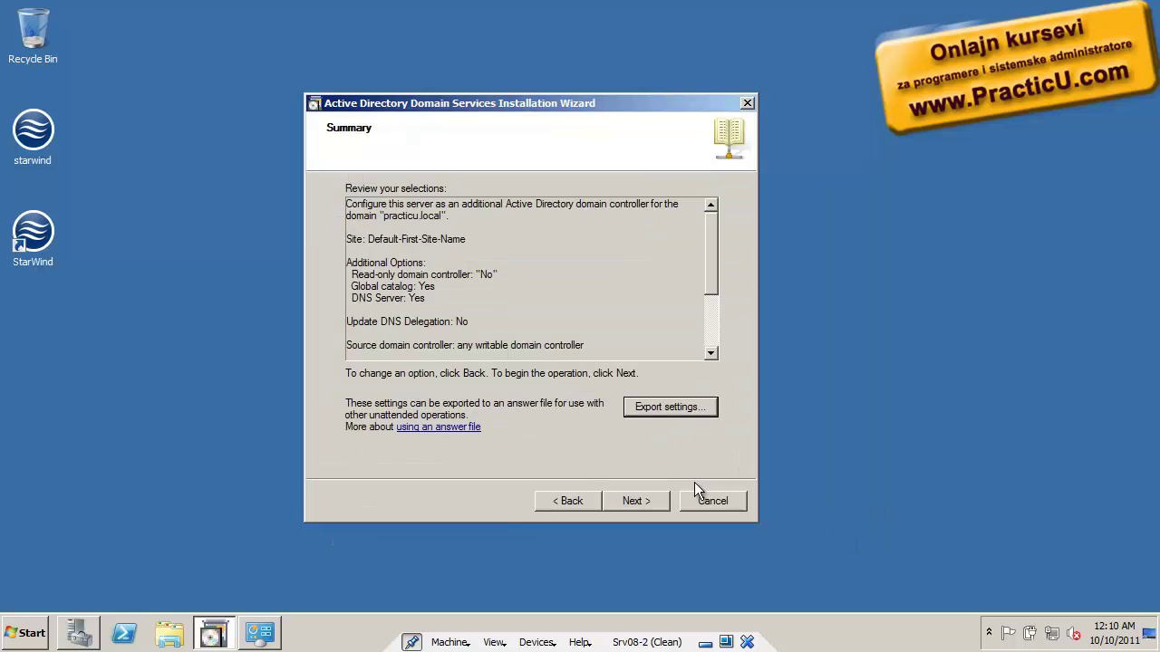
scroll(715, 250, "down", 3)
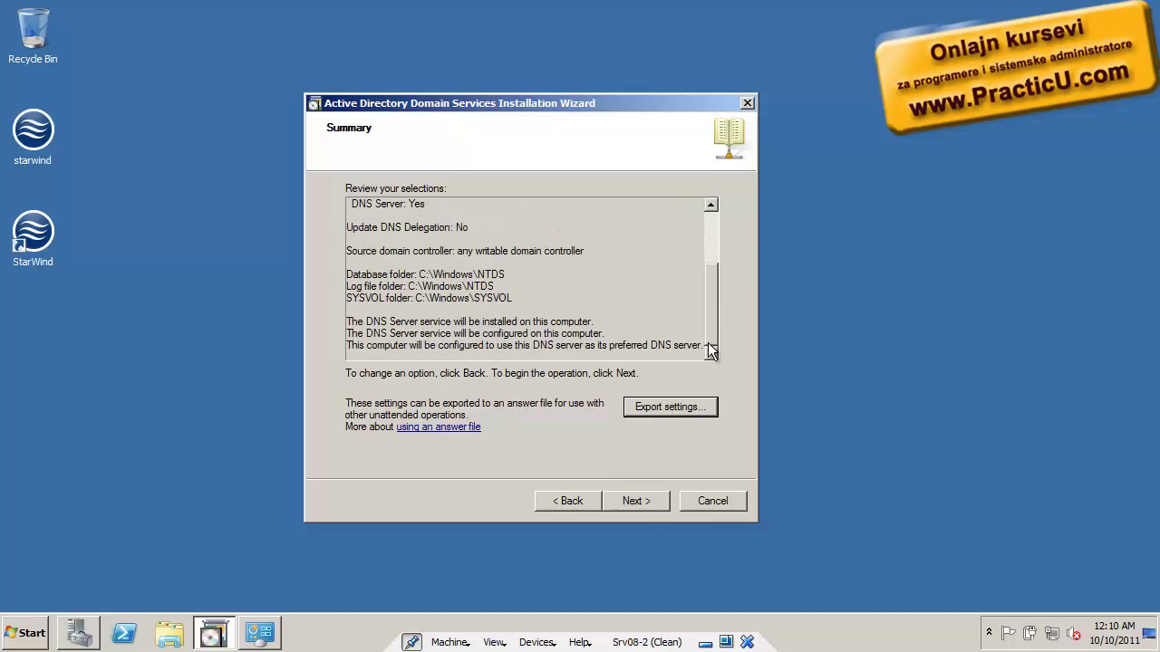
left_click(636, 500)
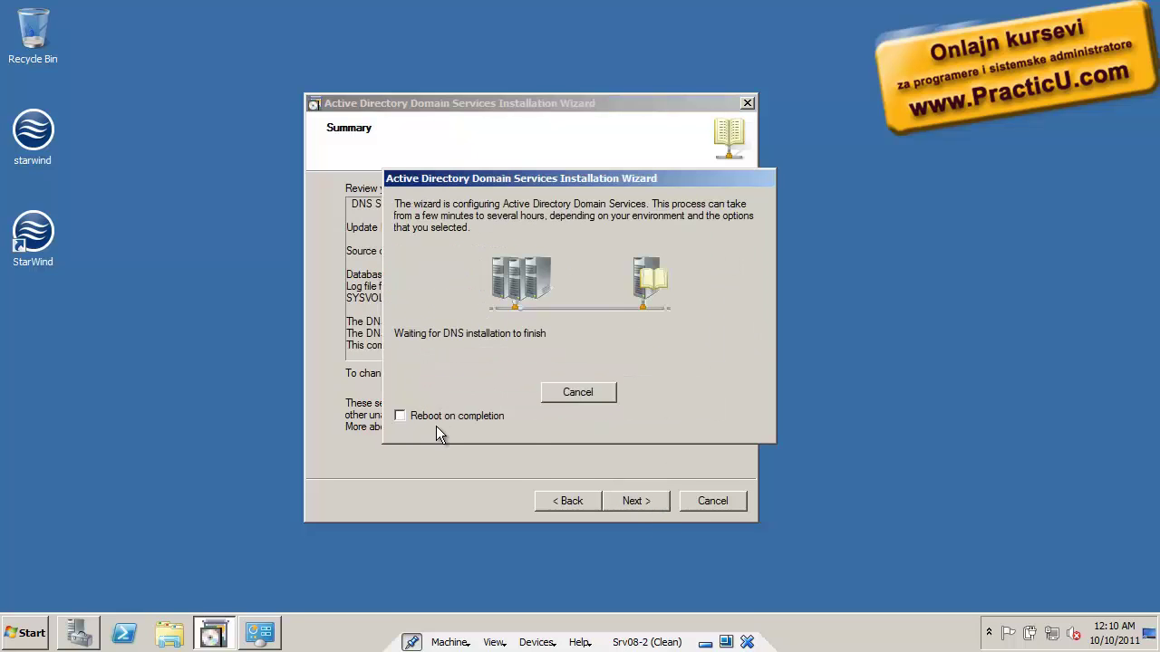
Tick 'Reboot on completion' so SRV08-2 restarts automatically after promotion
left_click(433, 419)
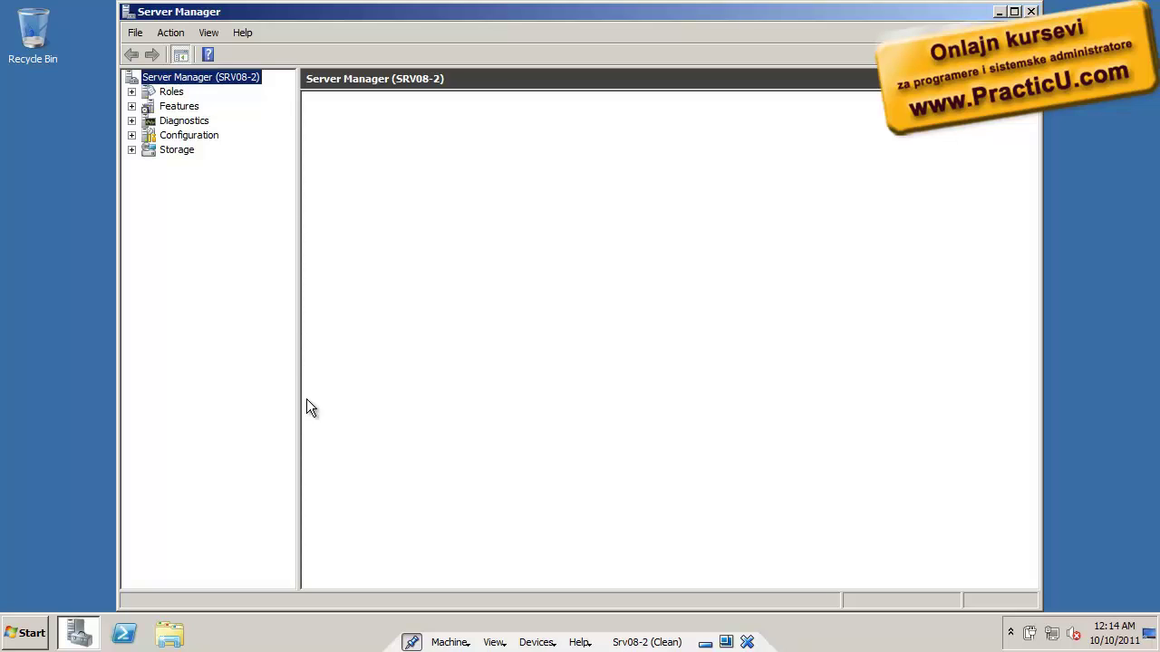
Run netdom query fsmo in an administrator Command Prompt, showing all five roles on Srv08-1
left_click(9, 631)
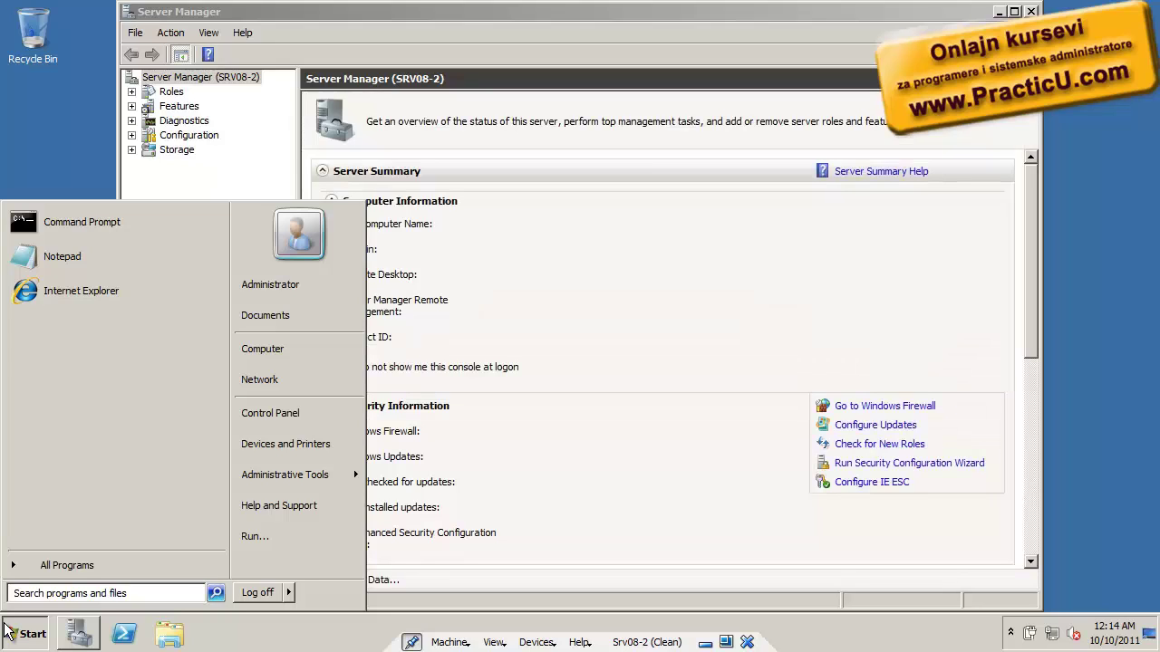
right_click(108, 227)
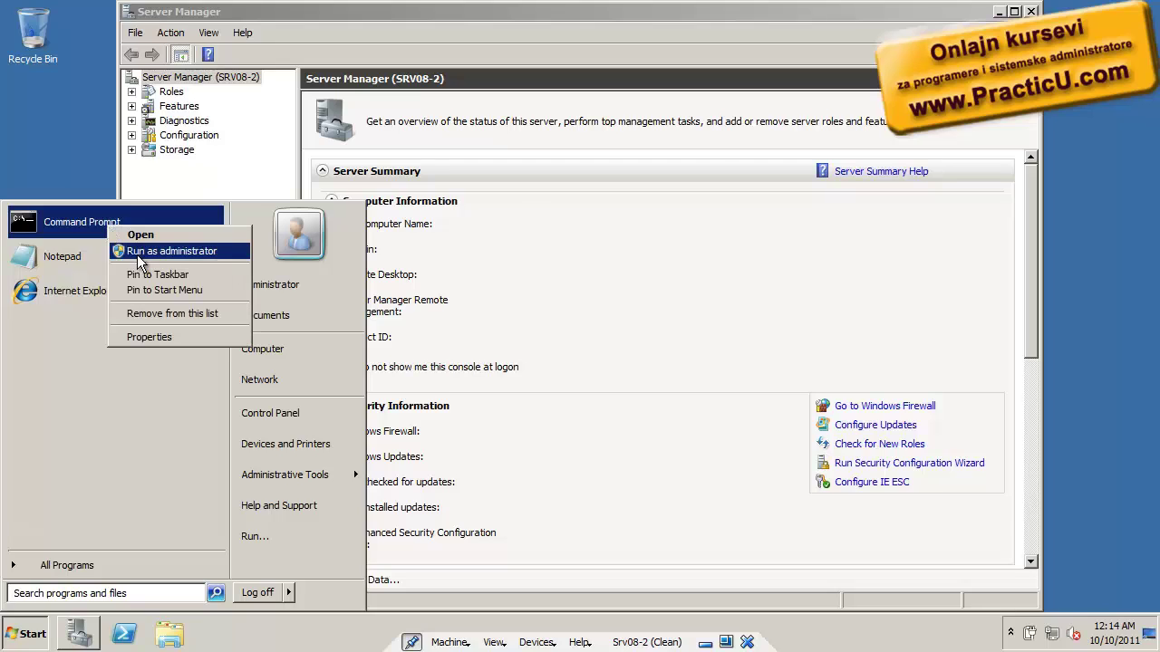
left_click(123, 251)
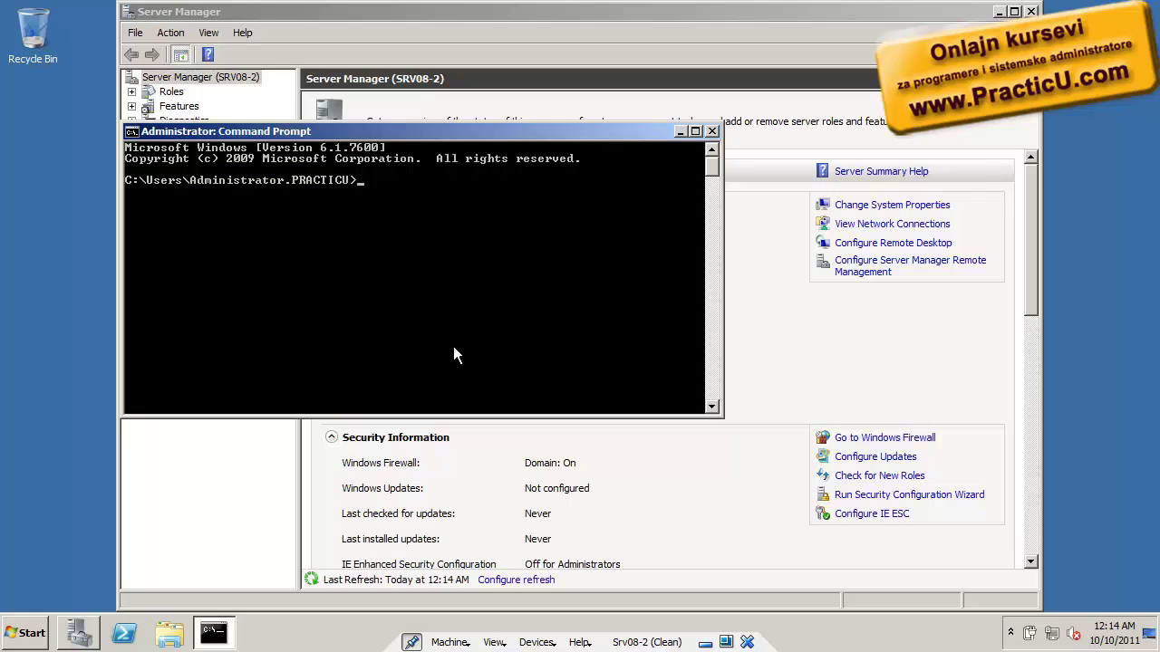
type("netdom query fsmo")
left_click_drag(491, 133, 572, 218)
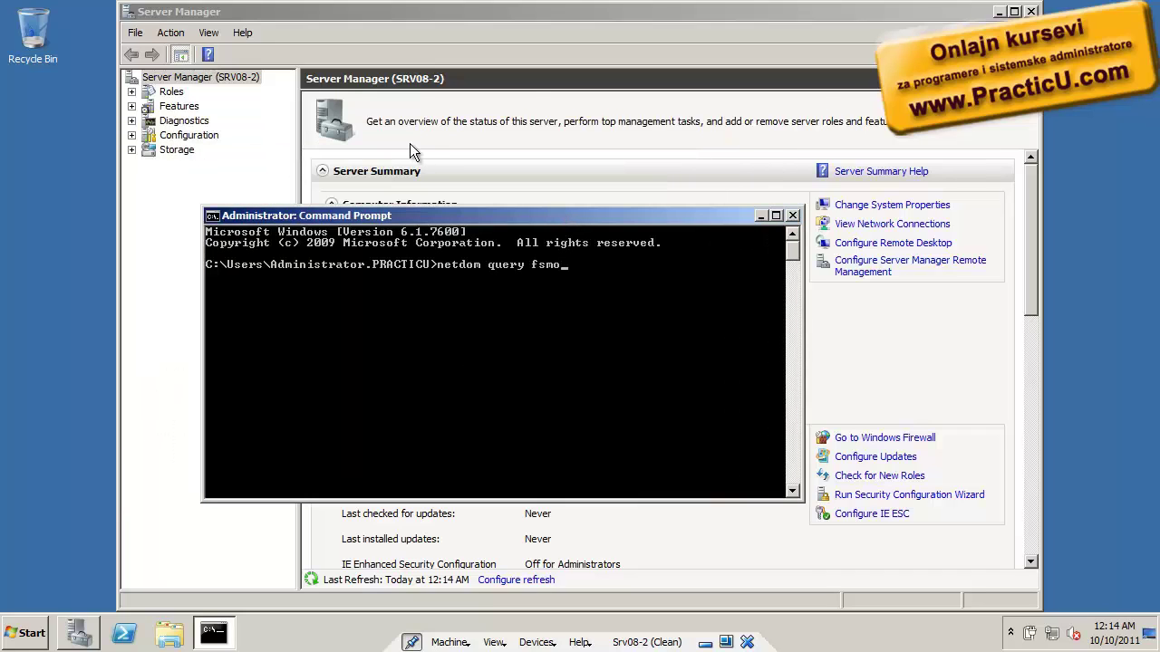
left_click(999, 12)
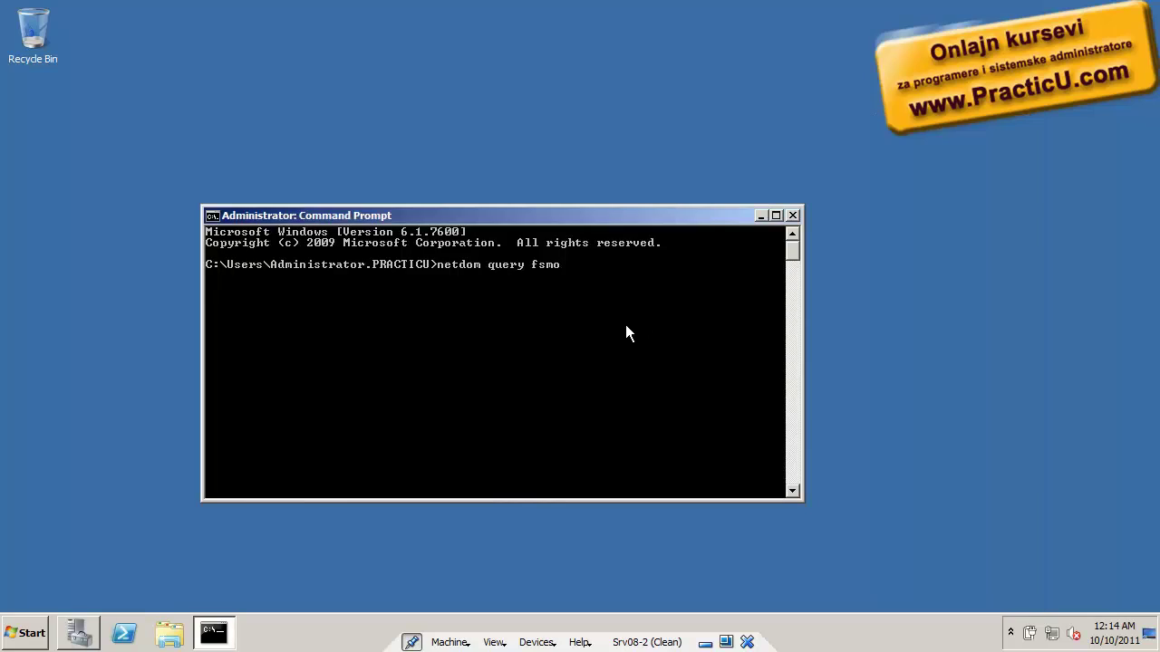
key("Return")
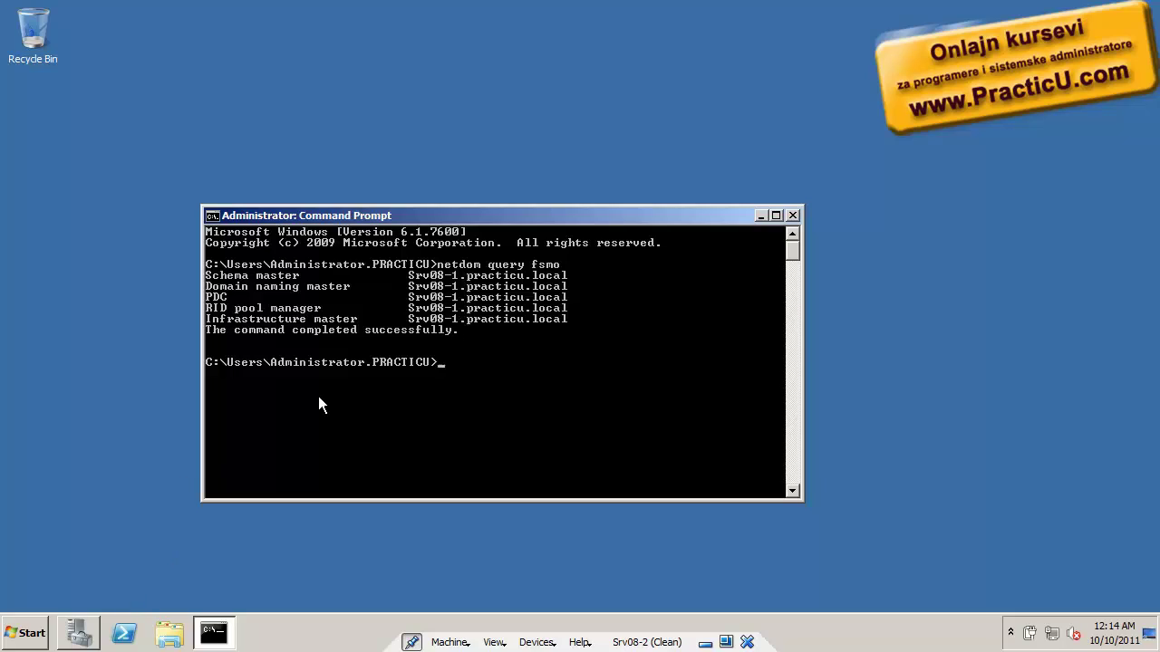
Maximize Server Manager and open practicu.local's Domain Controllers container, listing SRV08-1 and SRV08-2
left_click(78, 635)
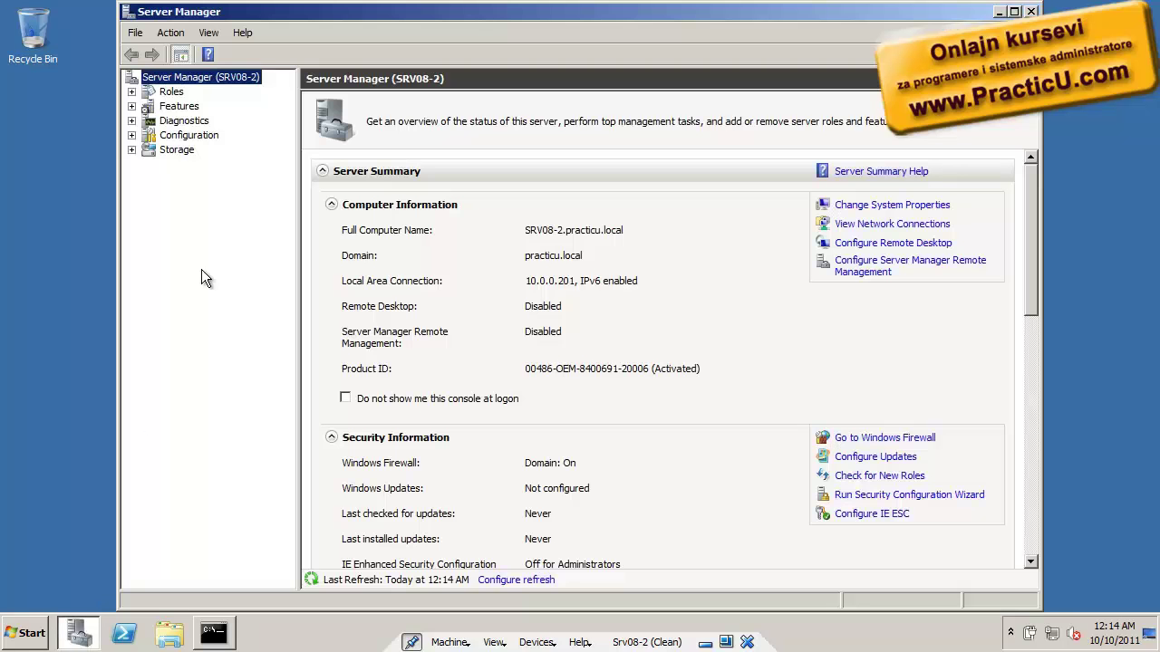
left_click(131, 92)
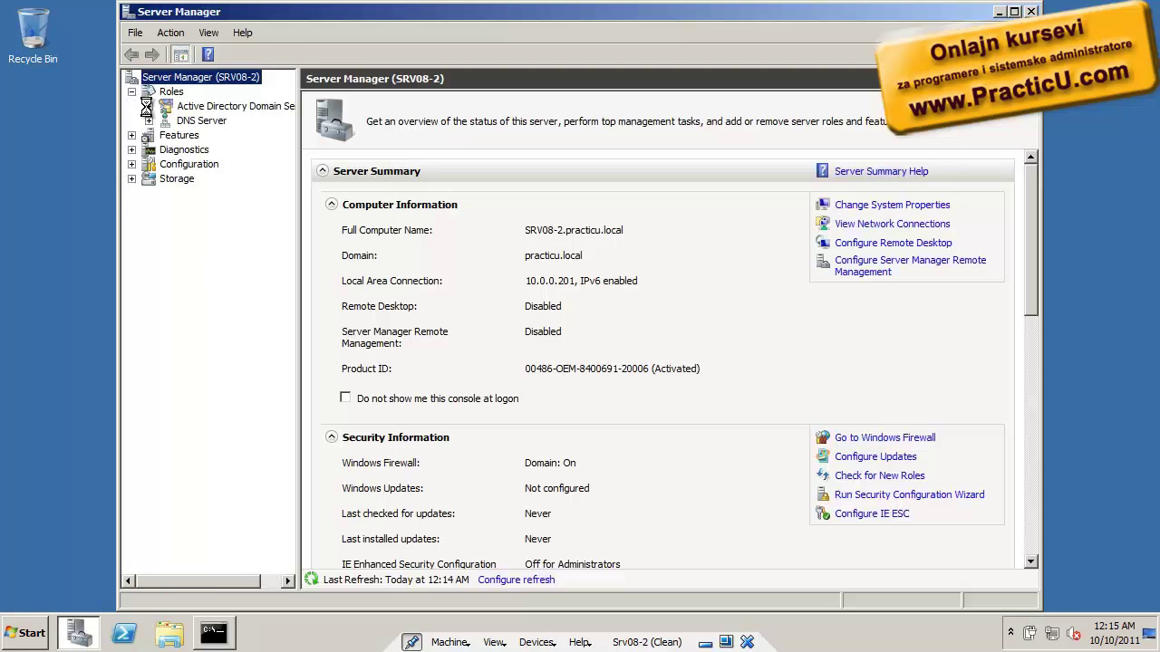
left_click(148, 106)
double_click(366, 9)
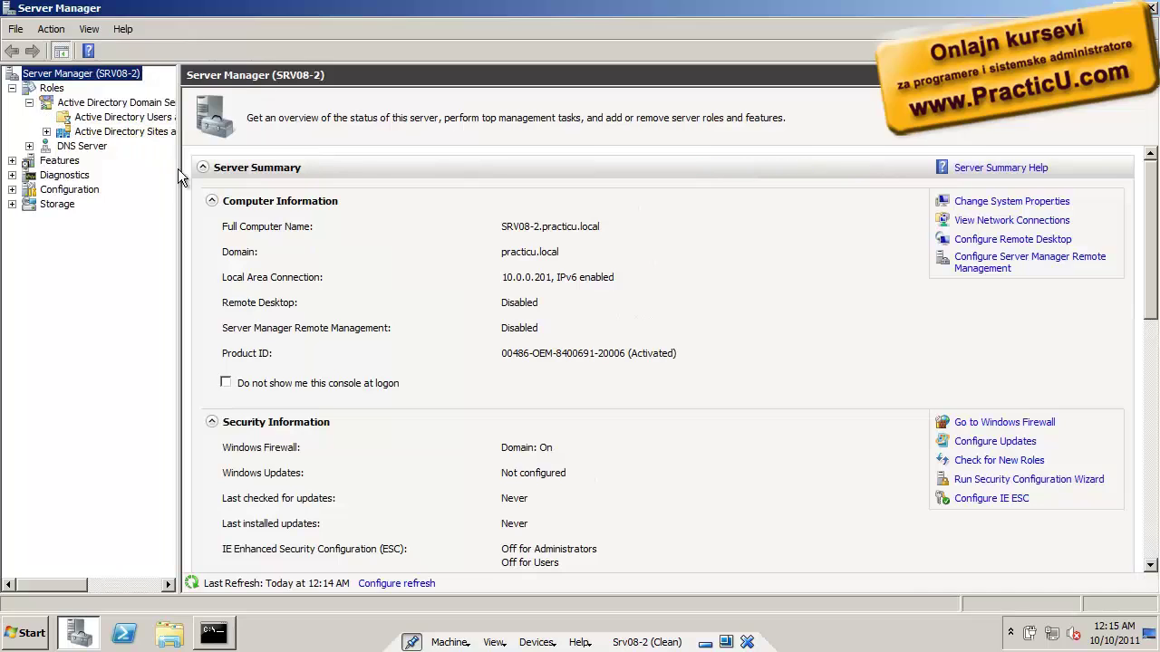
left_click_drag(180, 171, 383, 175)
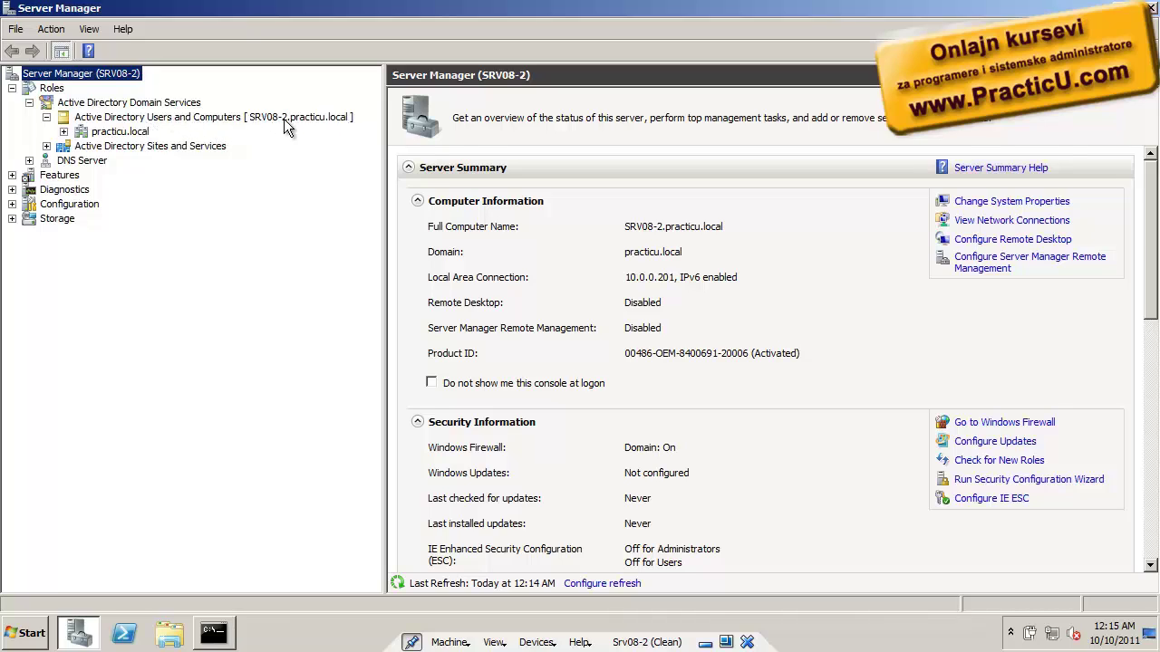
left_click(63, 131)
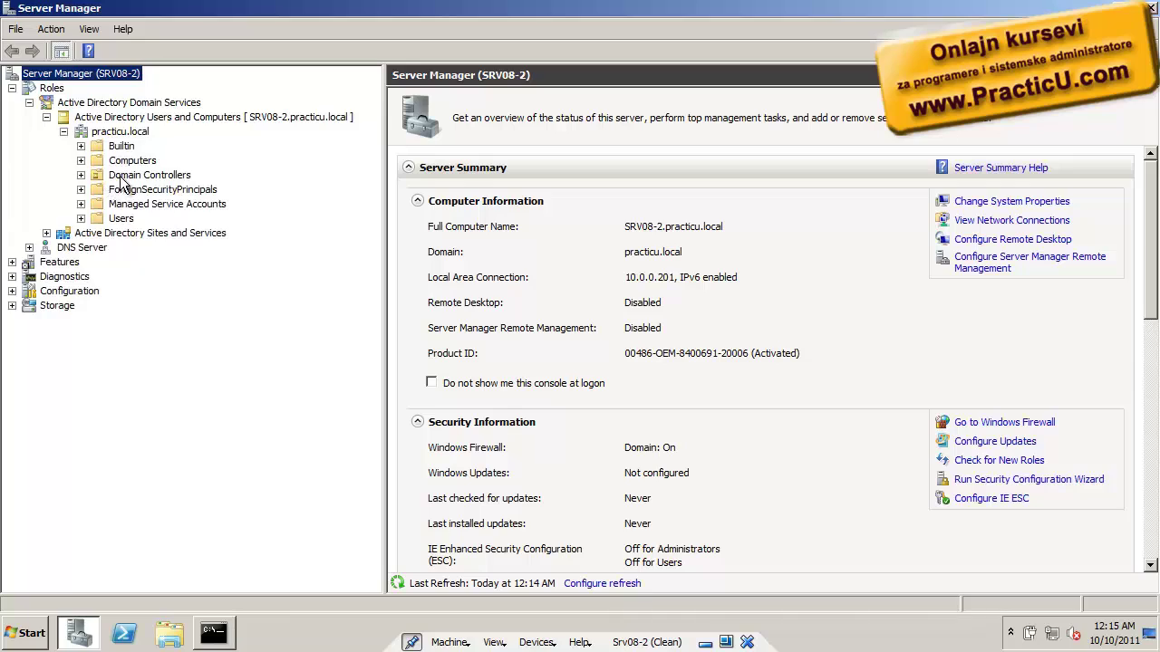
left_click(123, 178)
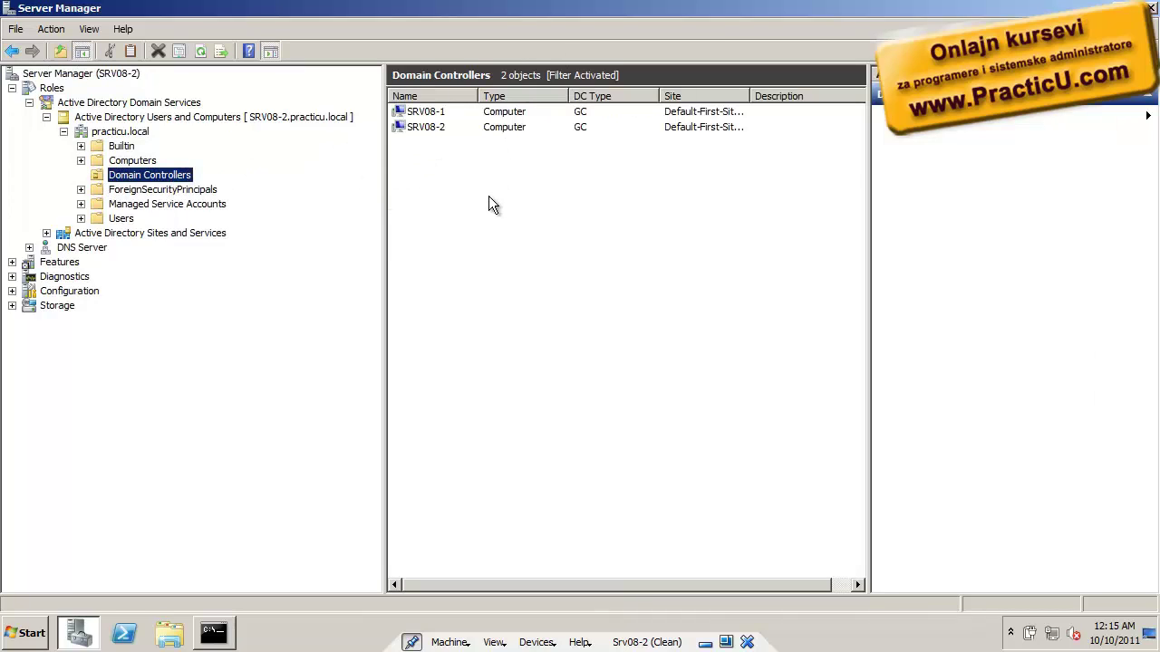
left_click(135, 132)
Start a new user in practicu.local and enter the user's first name and logon name
right_click(451, 298)
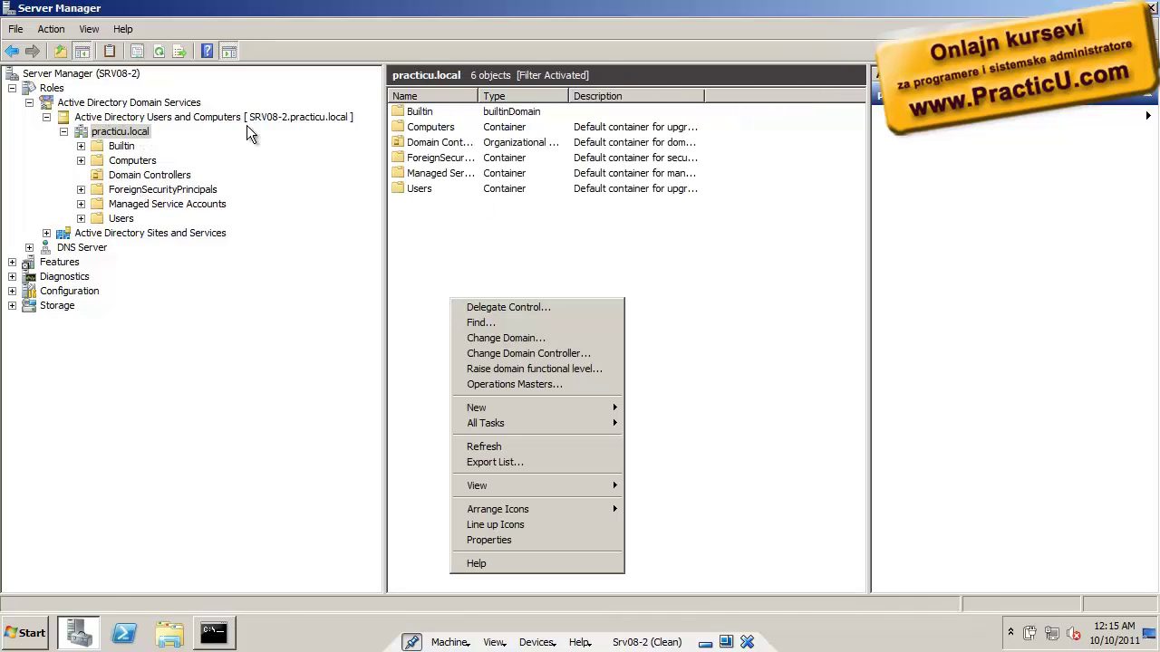
mouse_move(547, 406)
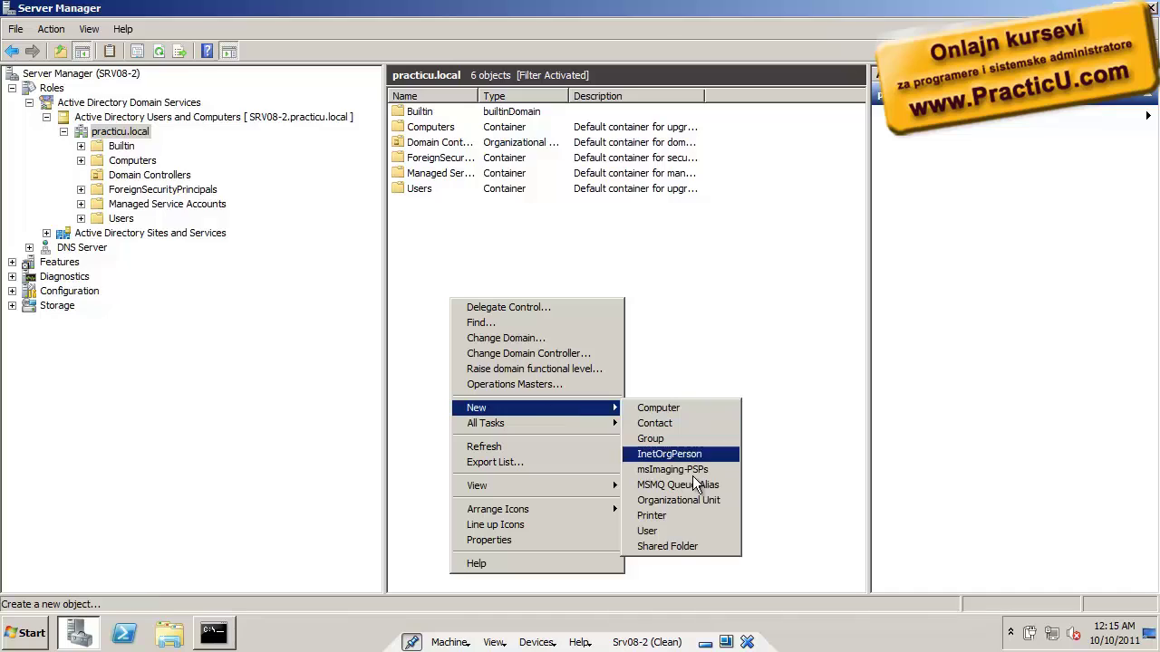
left_click(674, 535)
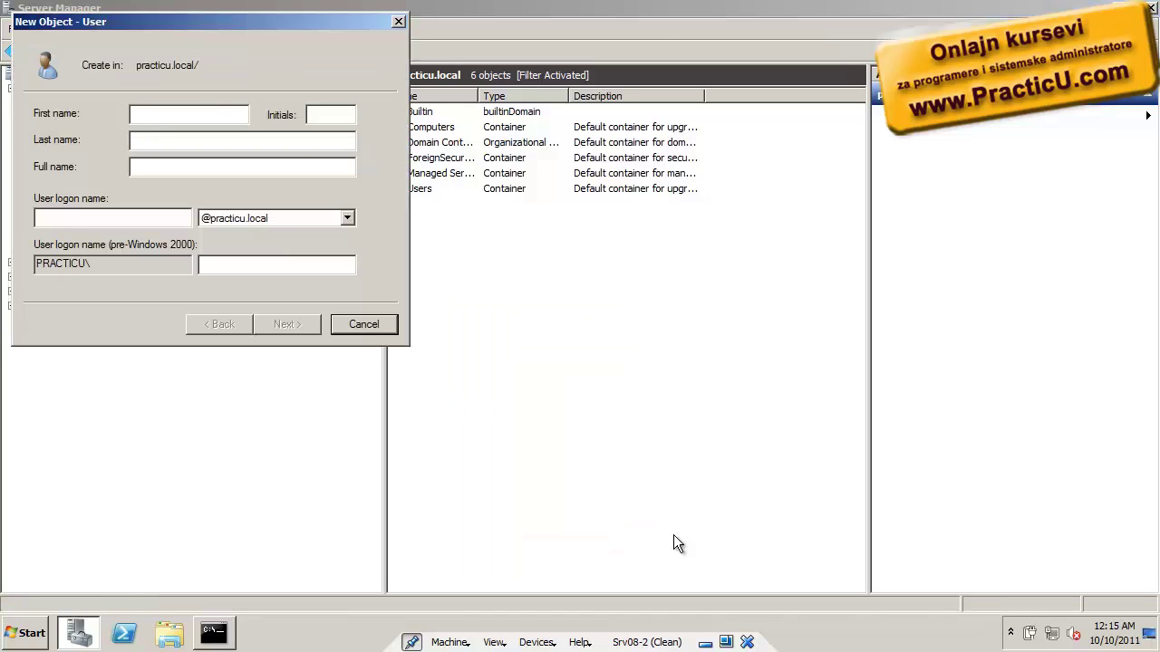
type("Yoni4ka")
key("Tab")
key("Tab")
key("Tab")
type("Yoni4ka")
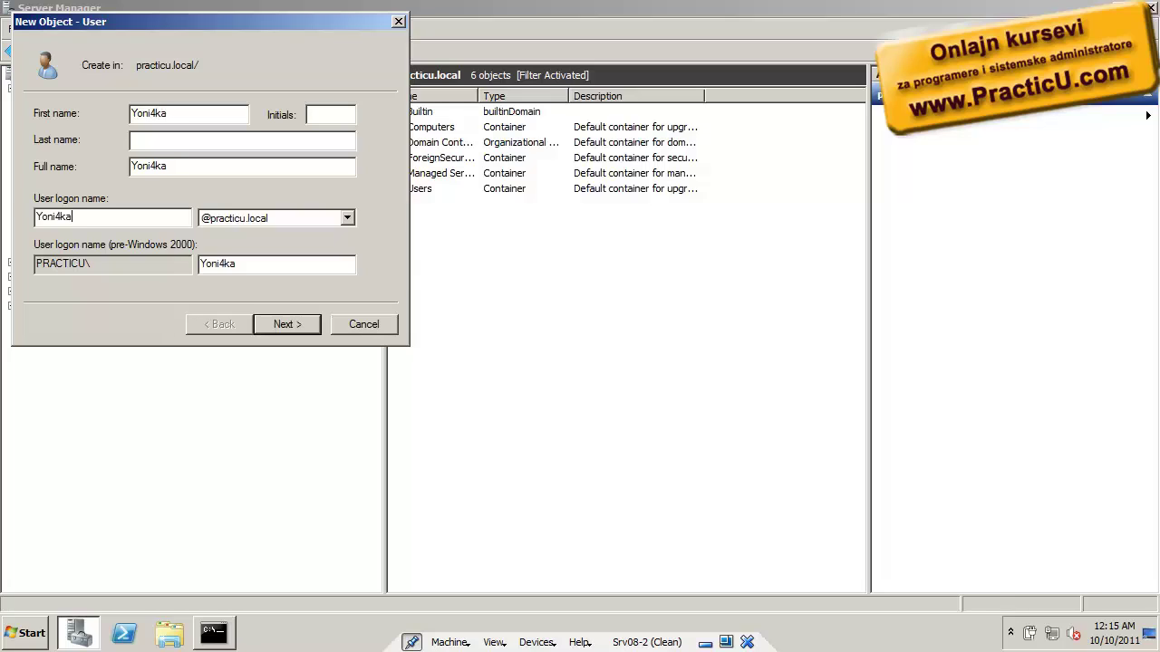
key("Return")
Set and confirm the user's password, clear 'must change password at next logon', and finish
type("Pa$$w0rd1")
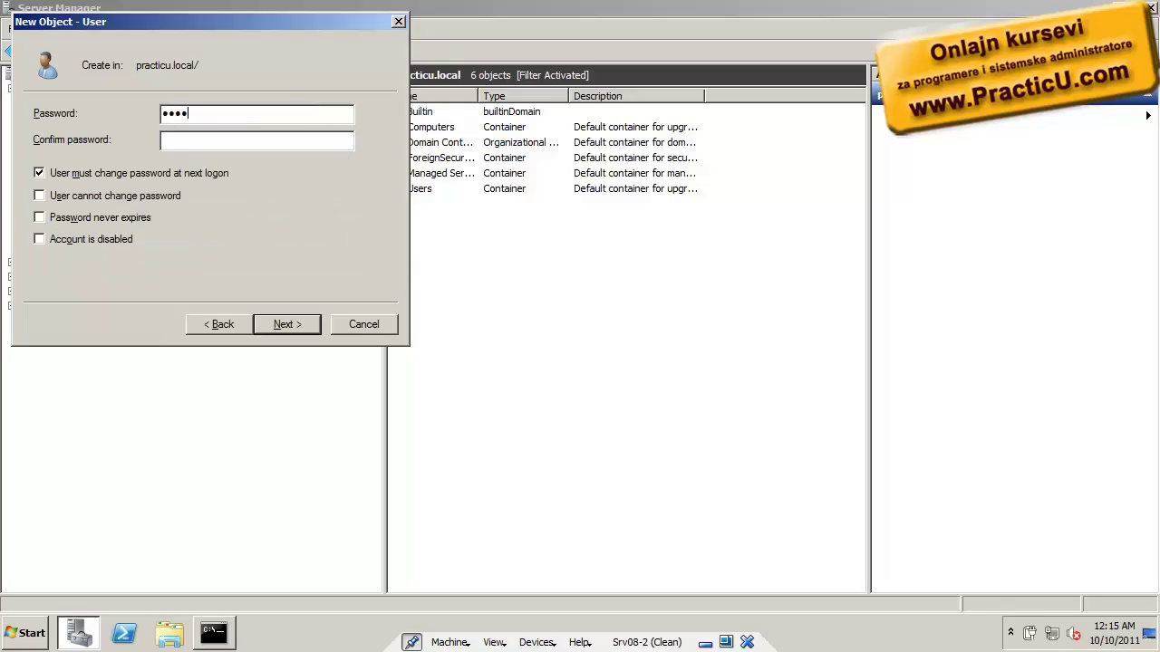
key("Tab")
type("Pa$$w0rd1")
key("Tab")
key("space")
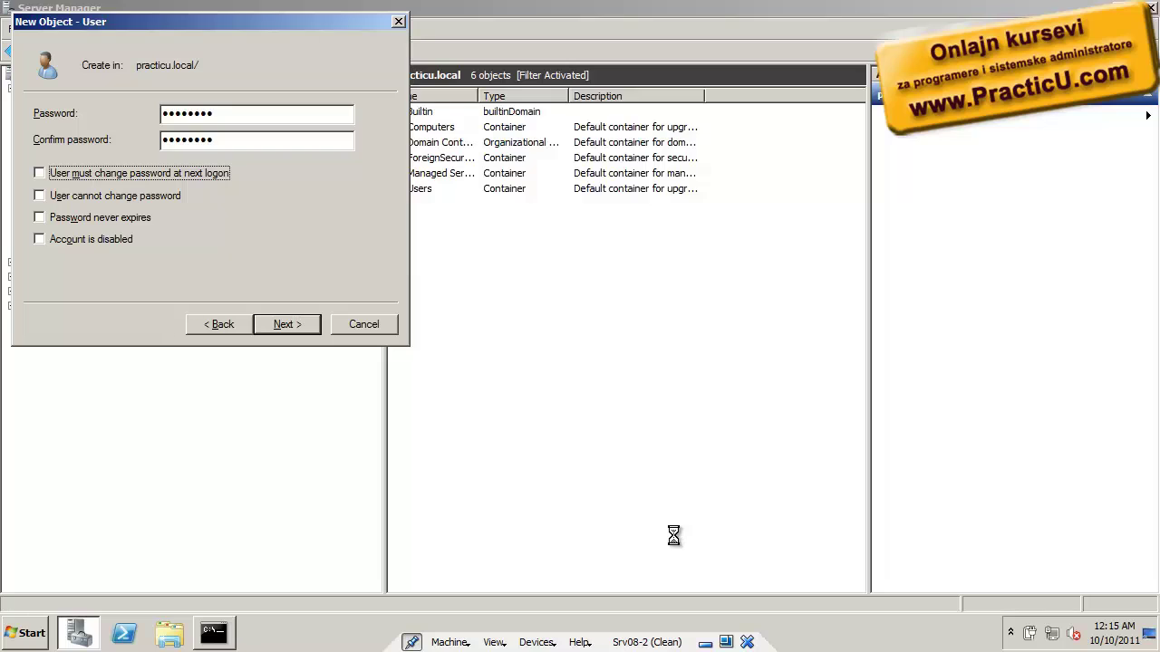
key("Return")
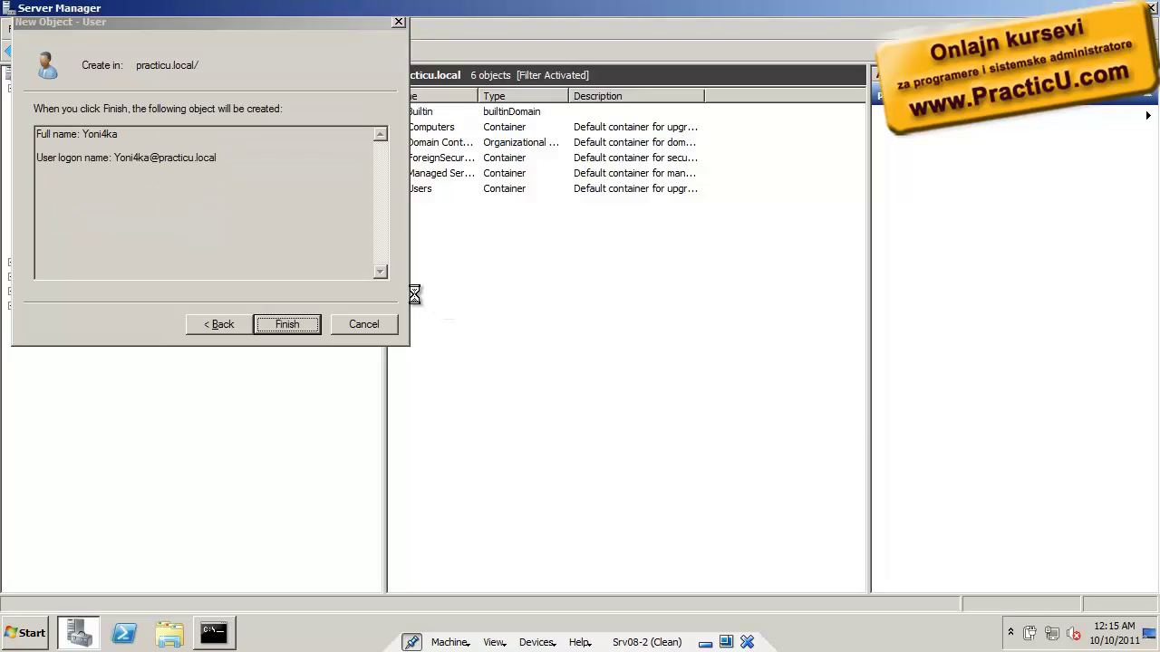
key("Return")
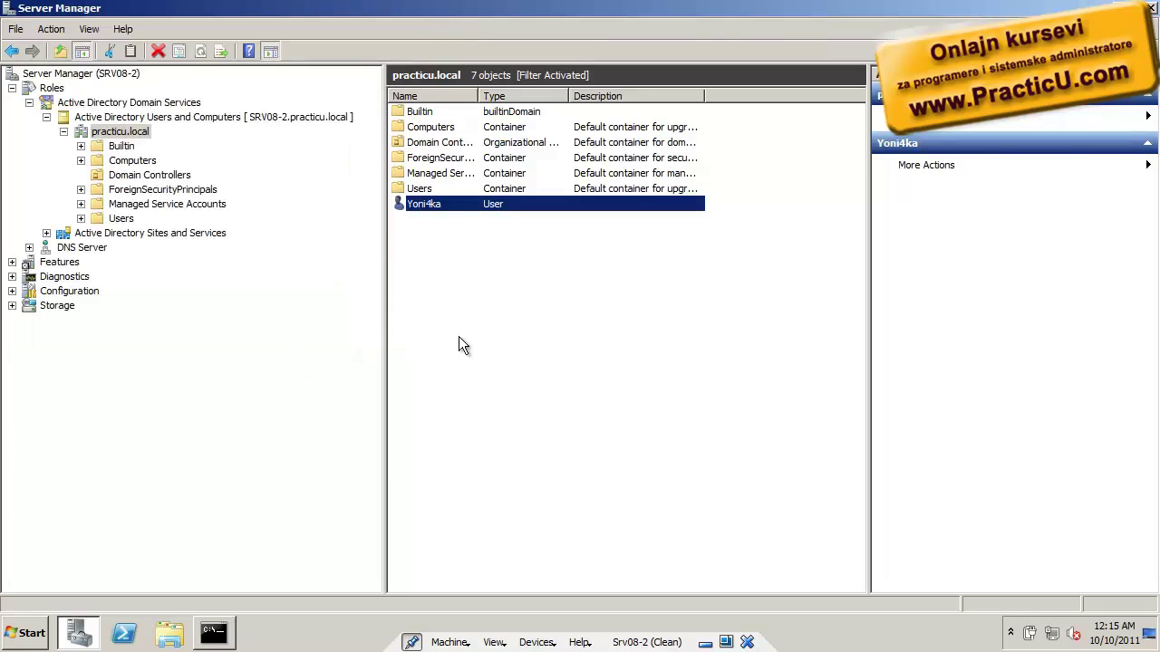
Add the new user to the Domain Admins group on its Member Of tab
double_click(446, 207)
left_click(706, 135)
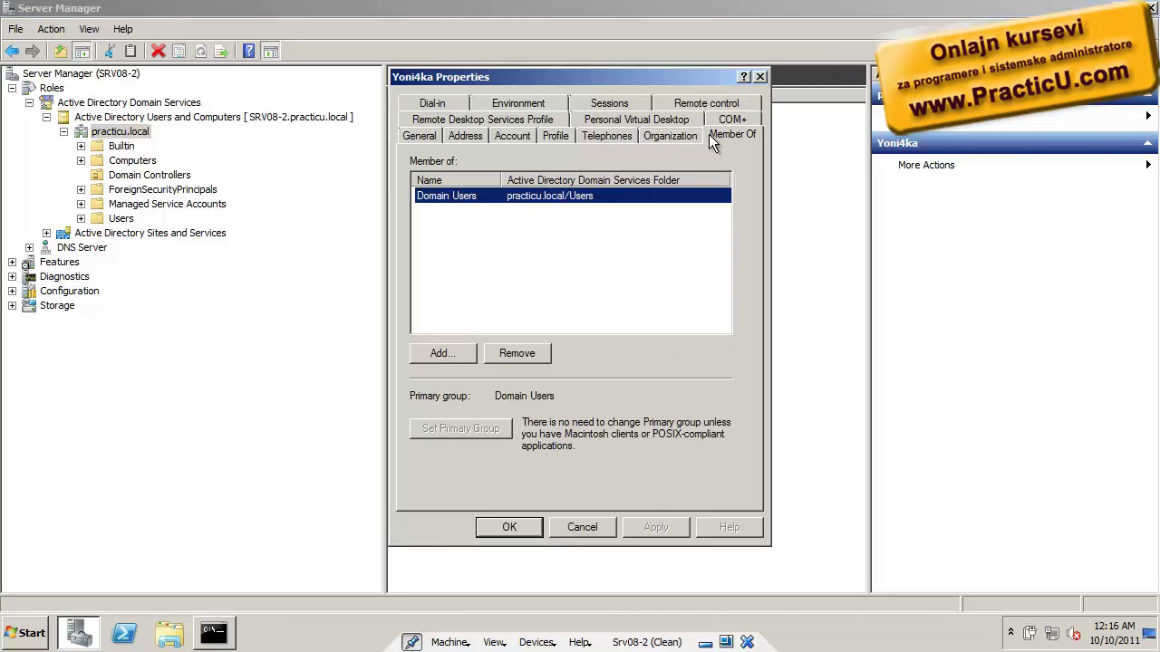
left_click(439, 354)
type("do")
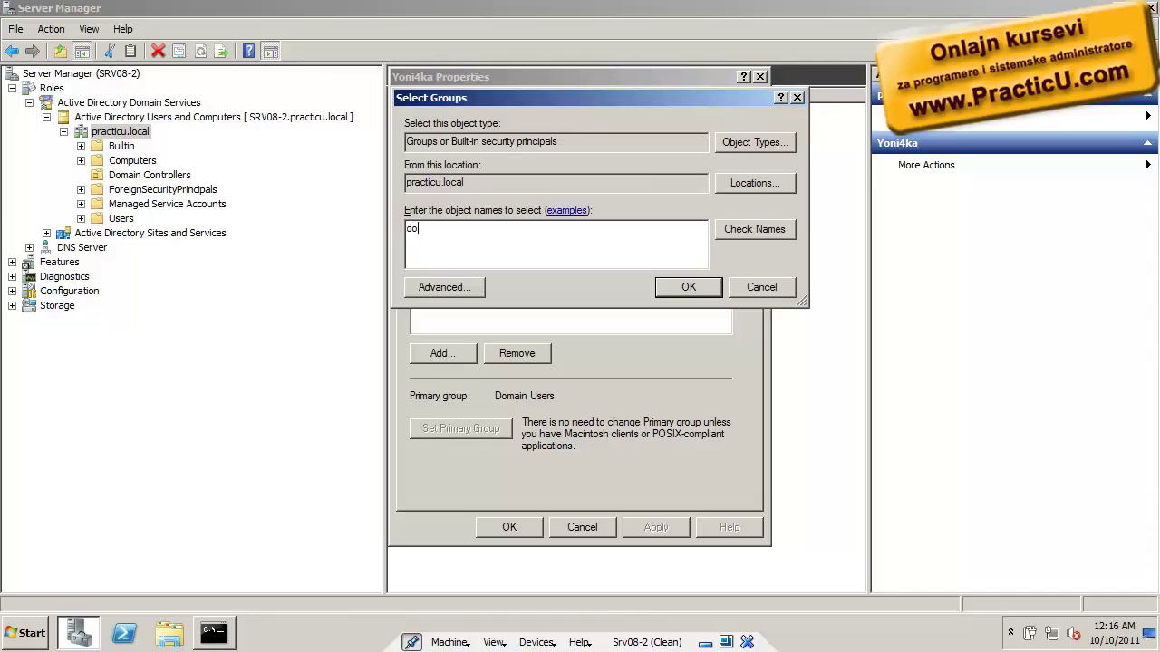
type("main admin")
key("Return")
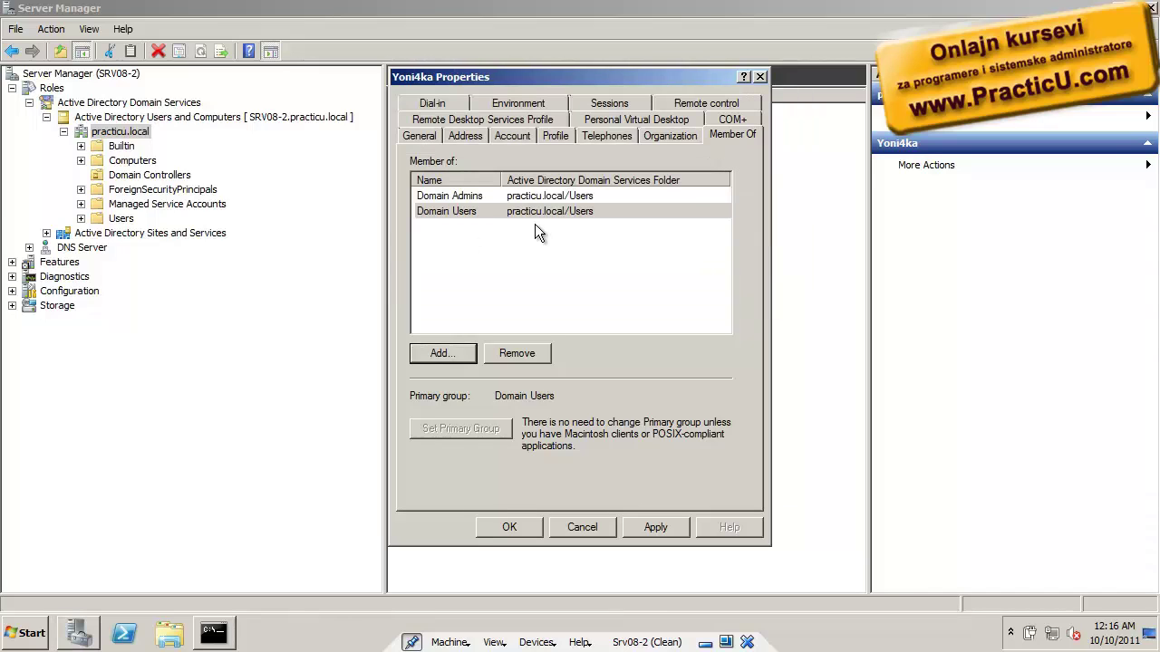
left_click(526, 530)
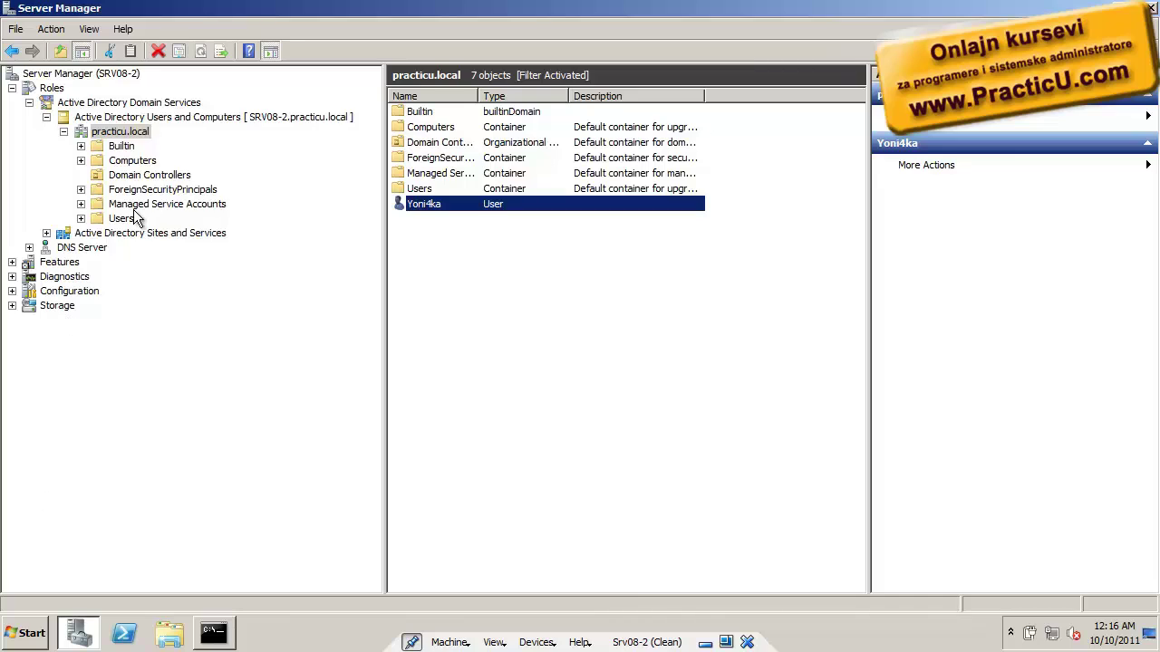
Connect Users and Computers to Srv08-1.practicu.local and list practicu.local's six containers
left_click(217, 118)
right_click(217, 119)
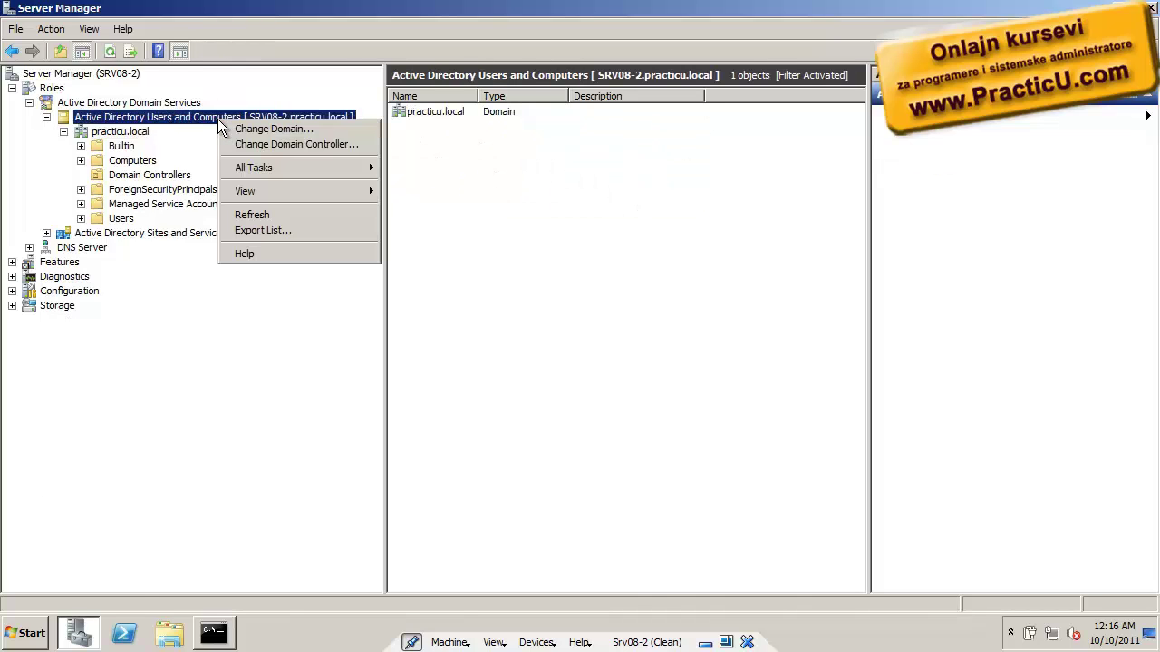
left_click(252, 145)
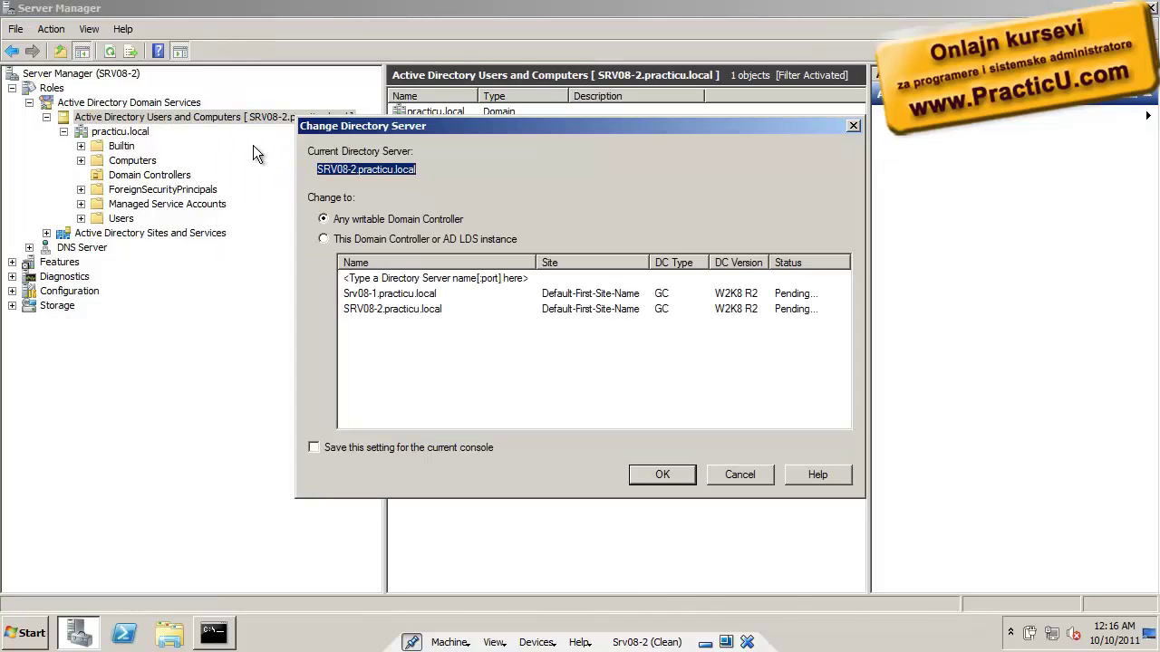
left_click(417, 295)
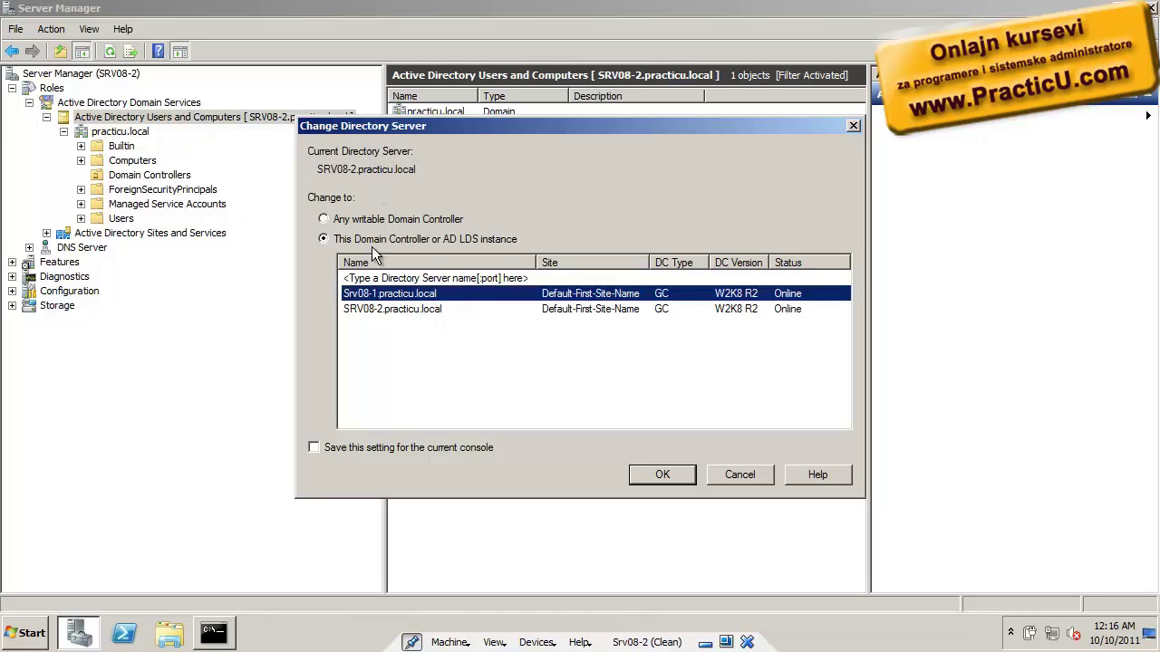
left_click(662, 474)
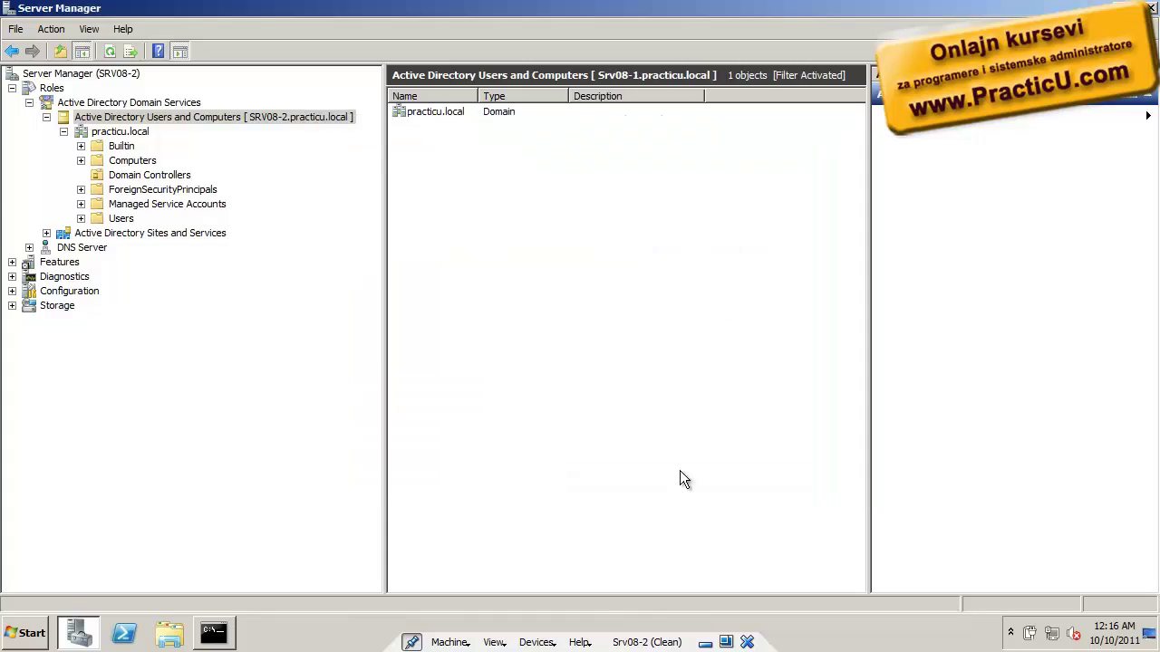
left_click(63, 132)
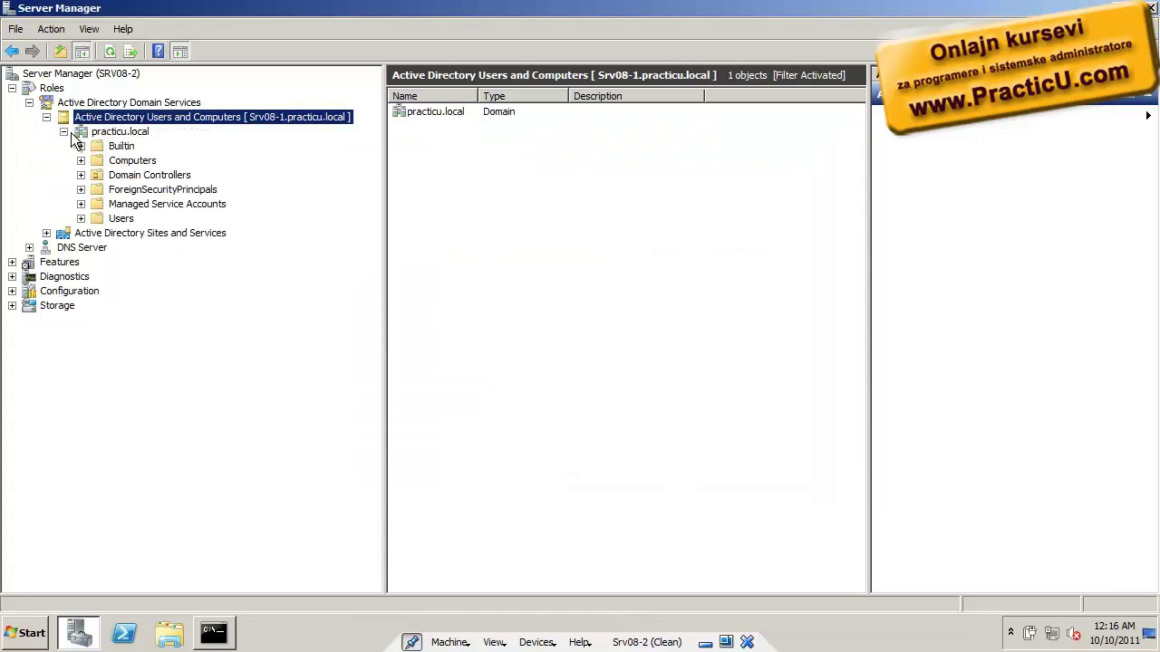
left_click(96, 133)
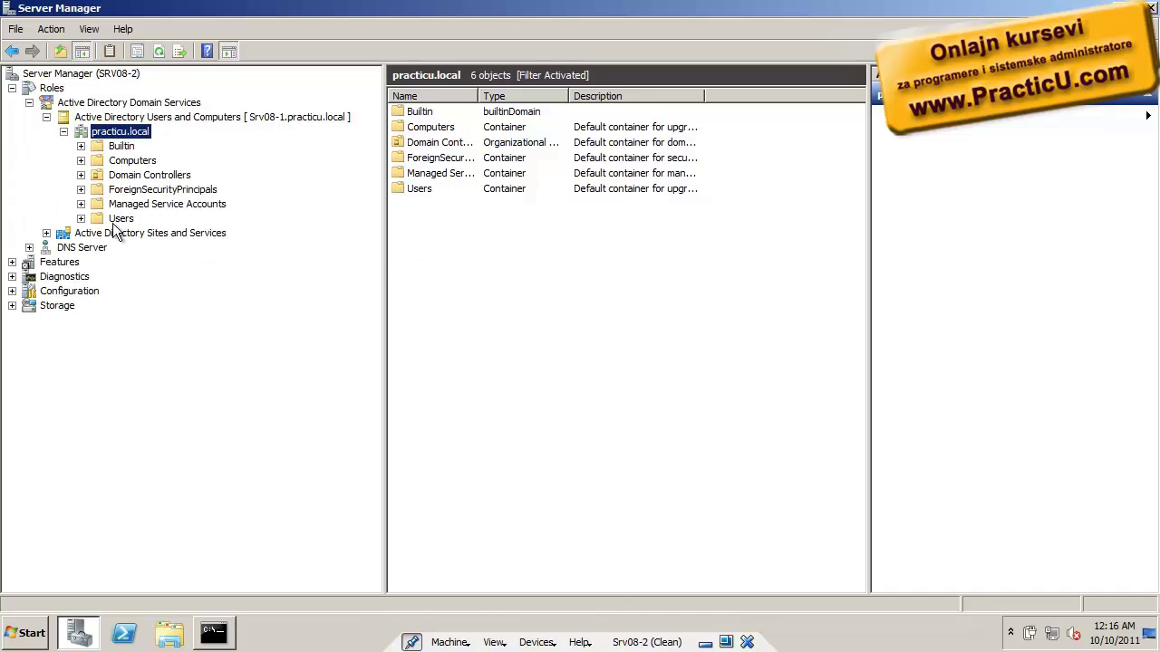
Expand Sites > Default-First-Site-Name > Servers and view NTDS Settings for SRV08-1 and SRV08-2
left_click(46, 233)
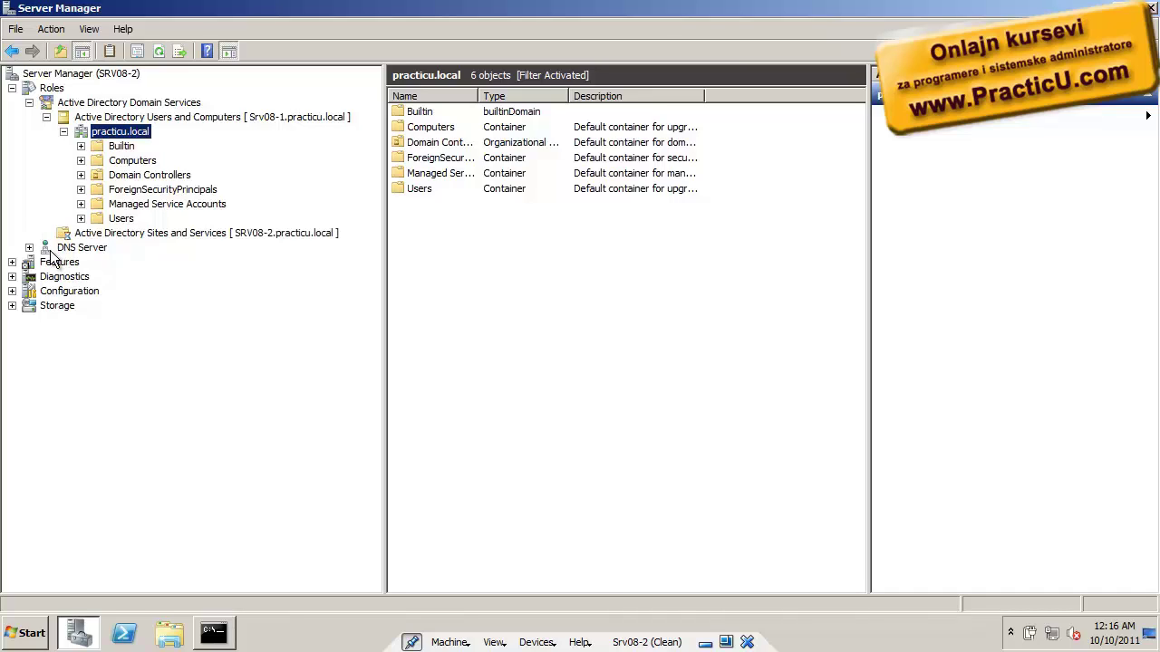
left_click(64, 248)
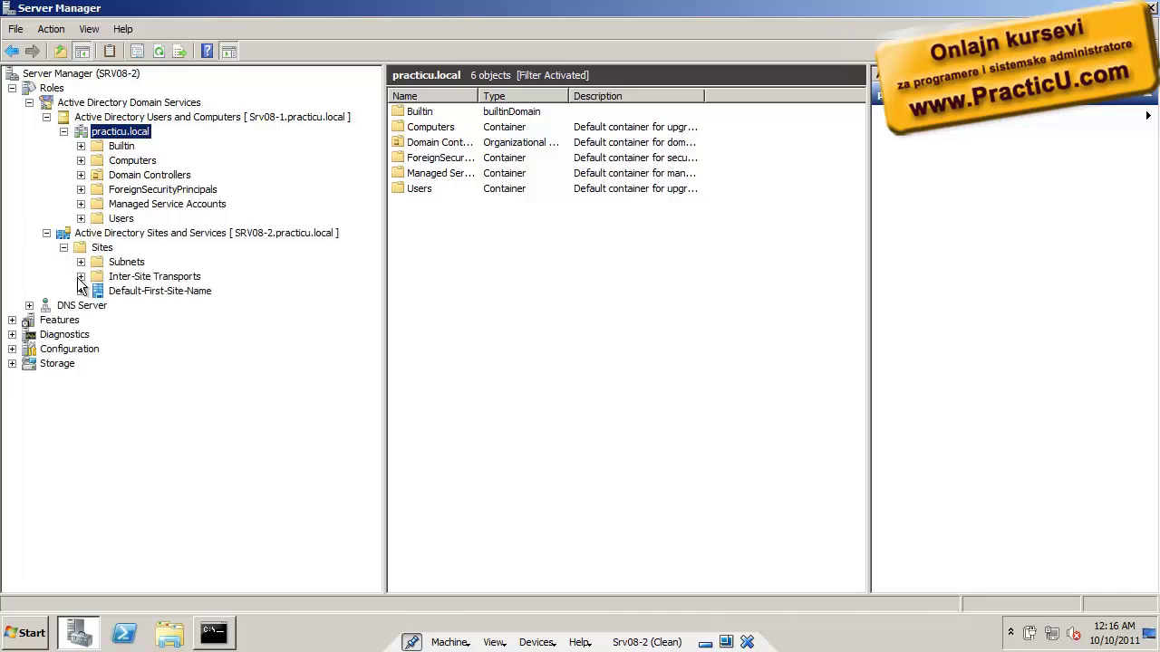
left_click(81, 291)
left_click(98, 306)
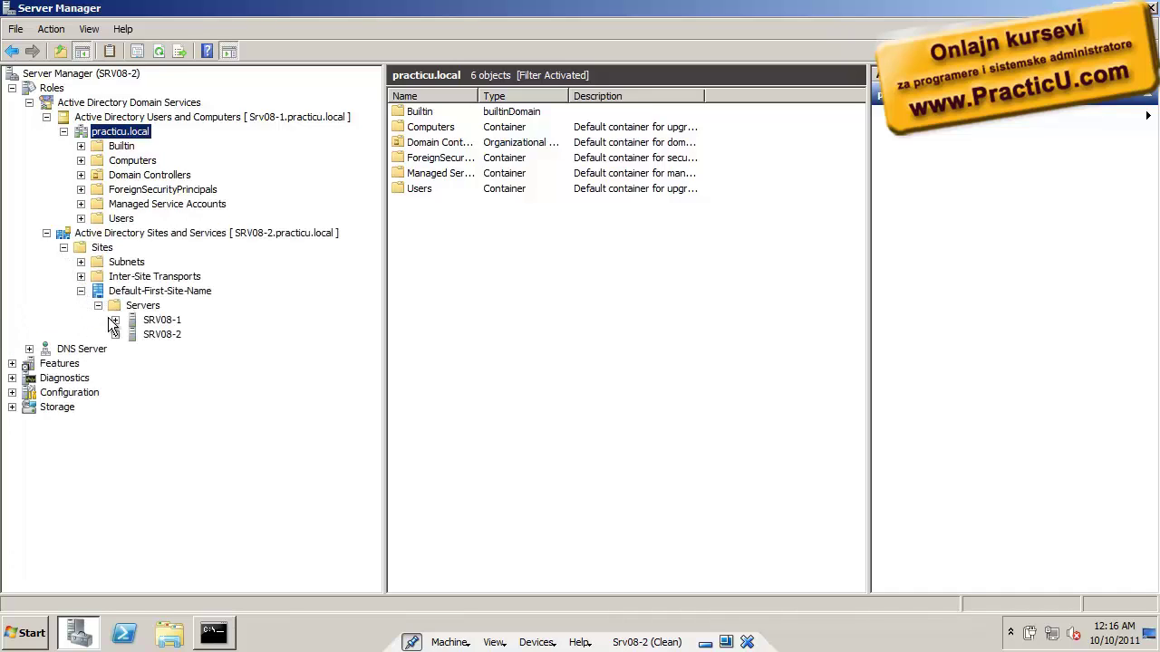
left_click(115, 320)
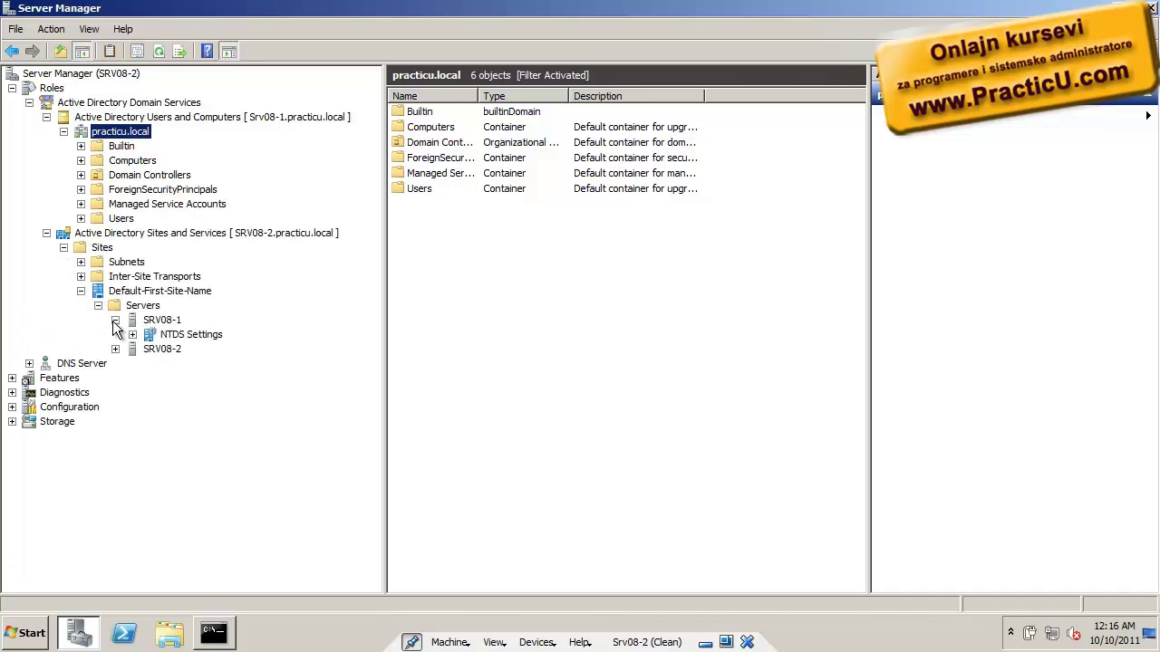
left_click(154, 334)
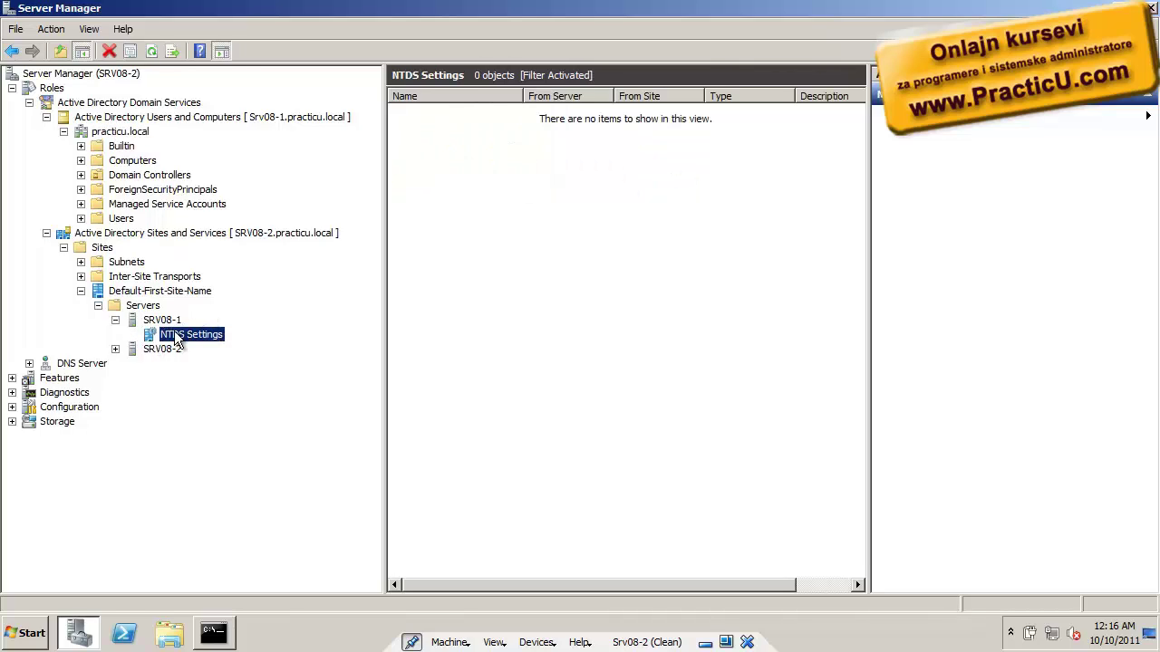
left_click(115, 349)
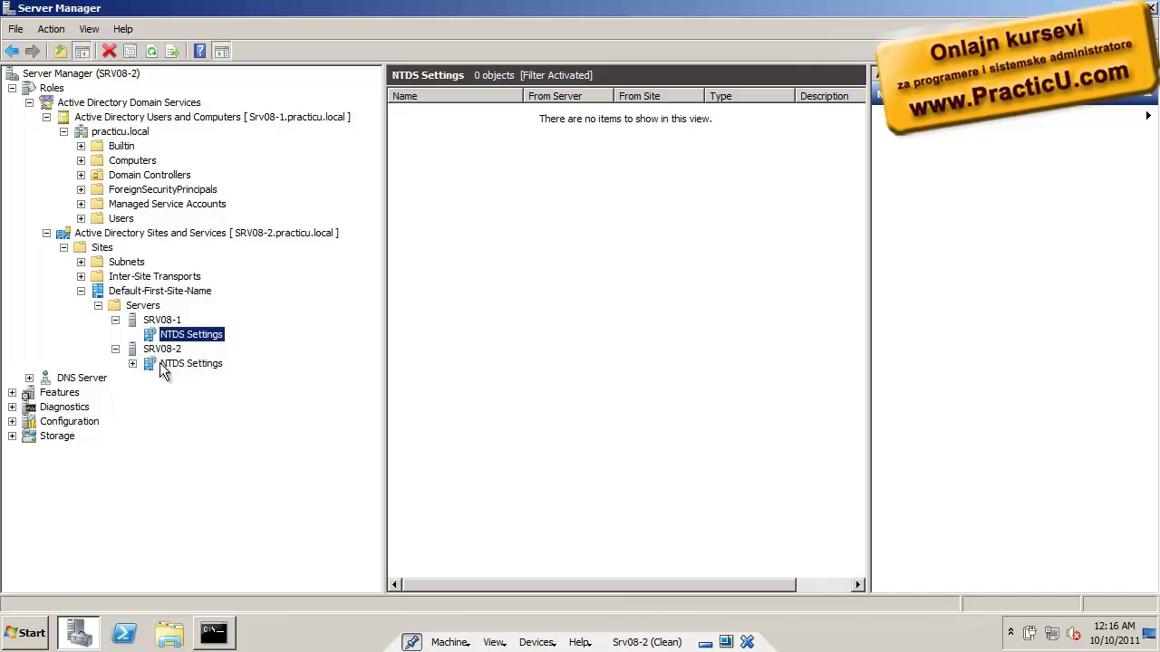
left_click(160, 362)
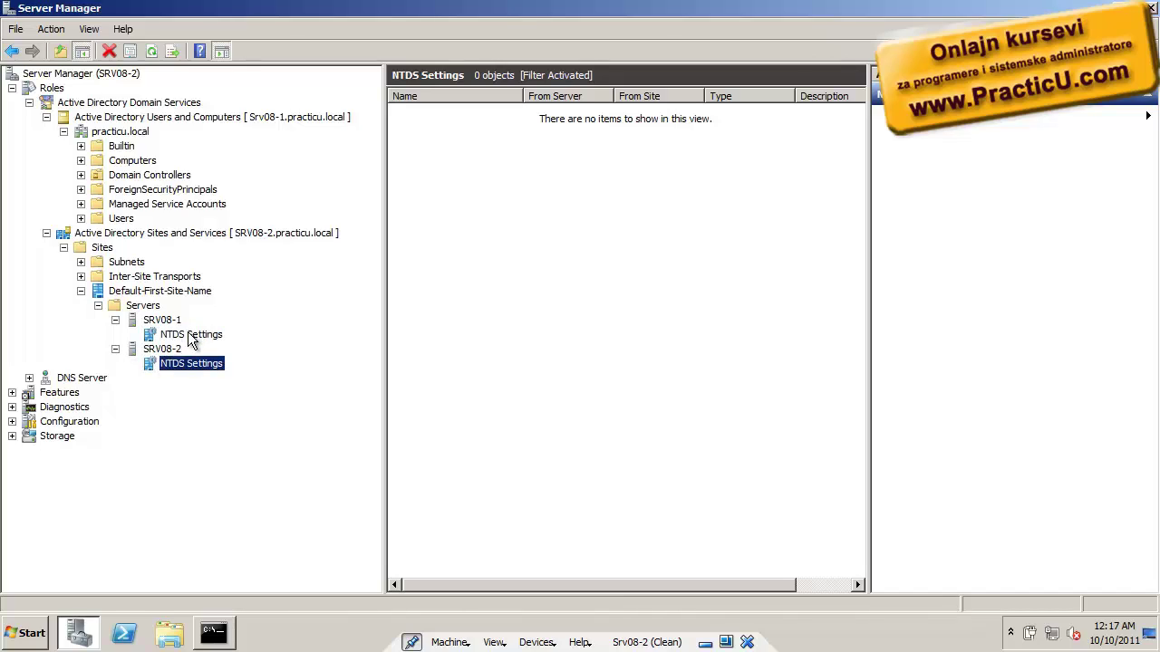
left_click(188, 334)
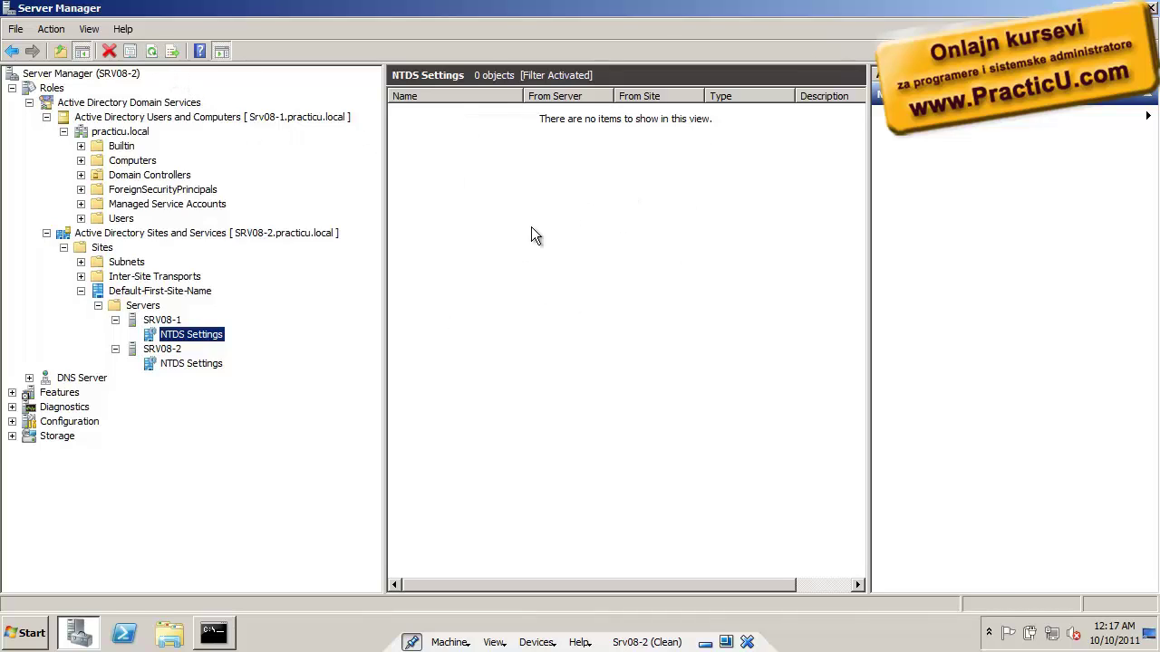
Restart the server with the shutdown reason Hardware: Installation (Planned)
left_click(29, 637)
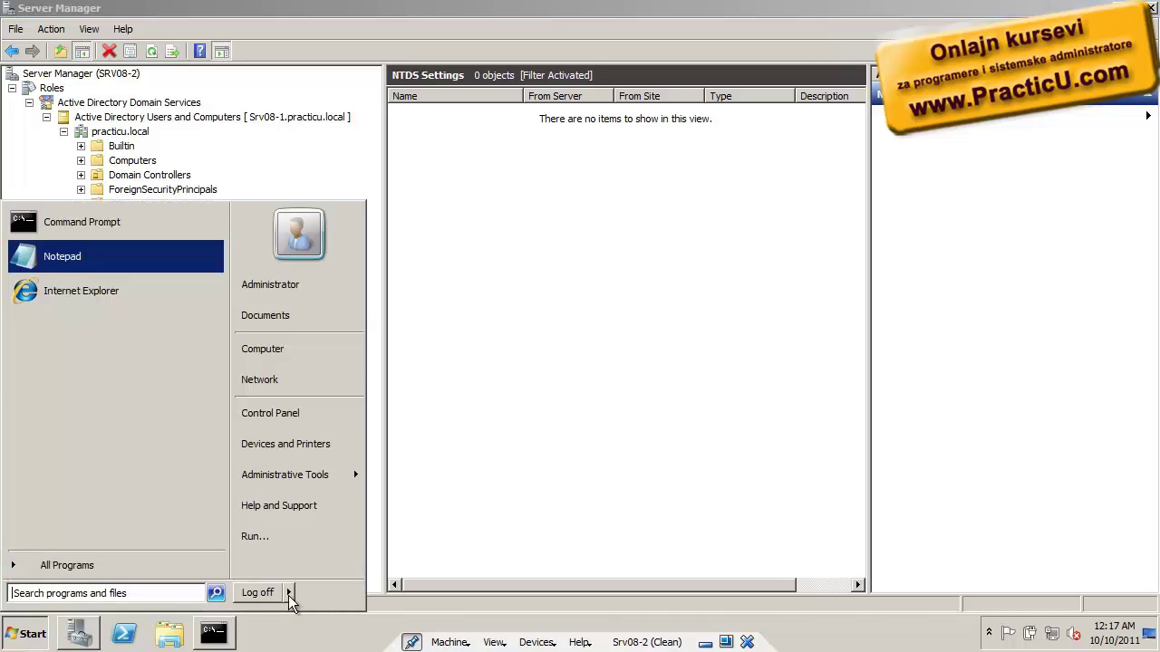
mouse_move(288, 592)
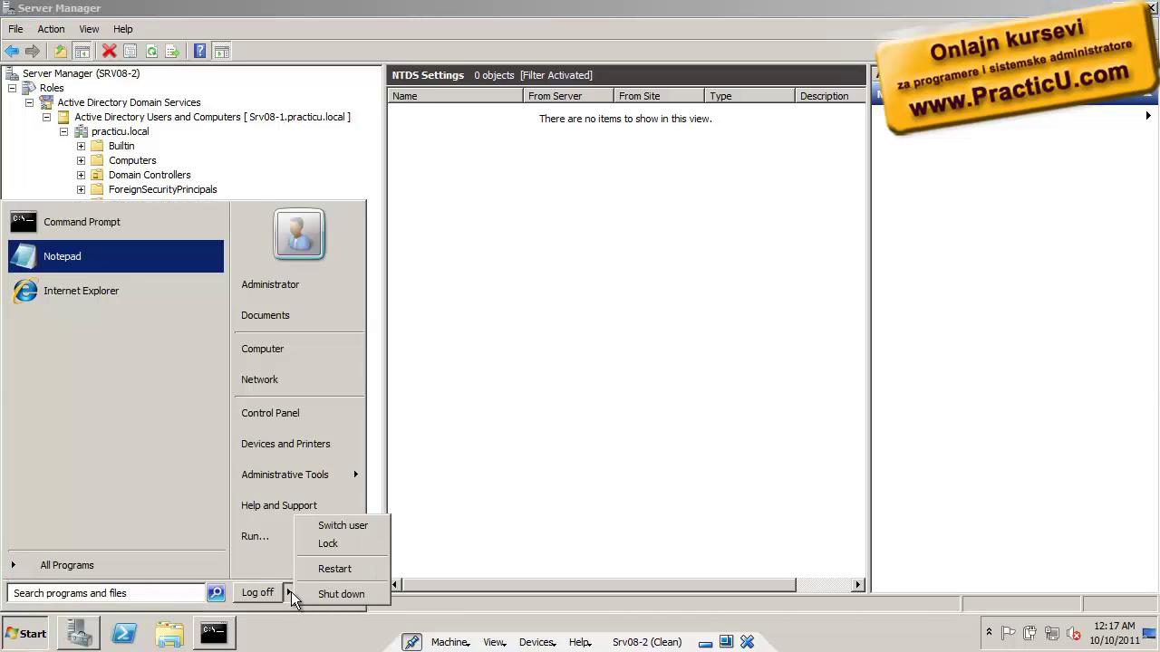
left_click(358, 571)
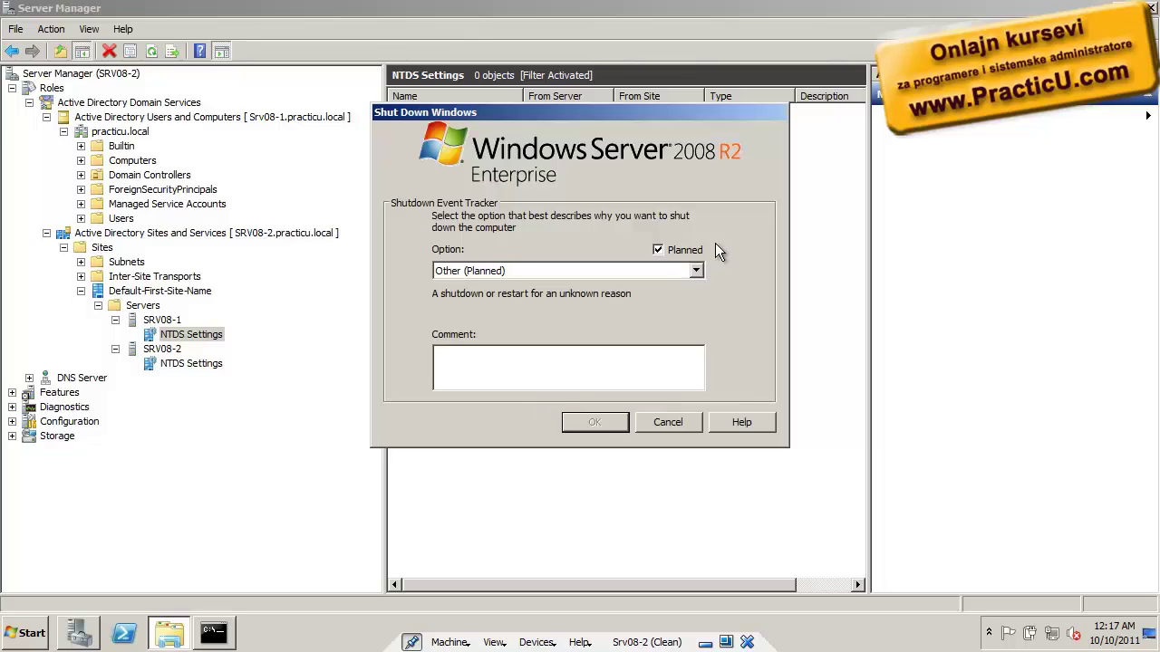
left_click(695, 270)
left_click(647, 312)
left_click(593, 424)
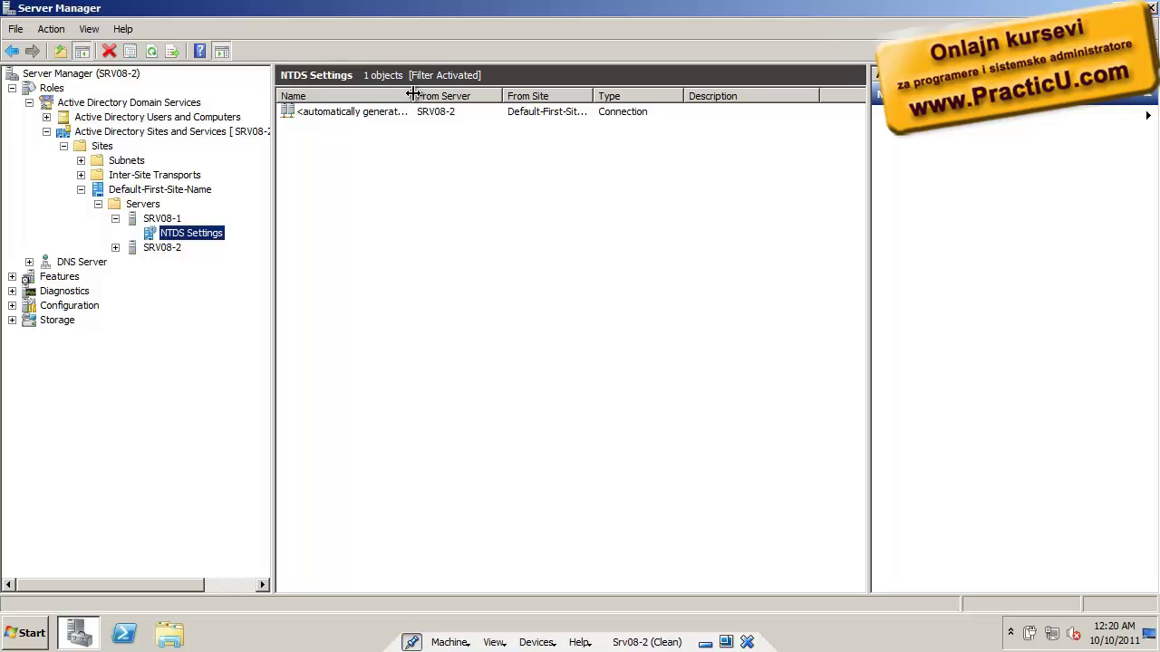
Replicate SRV08-1's automatically generated connection from SRV08-2 immediately
left_click_drag(413, 94, 450, 95)
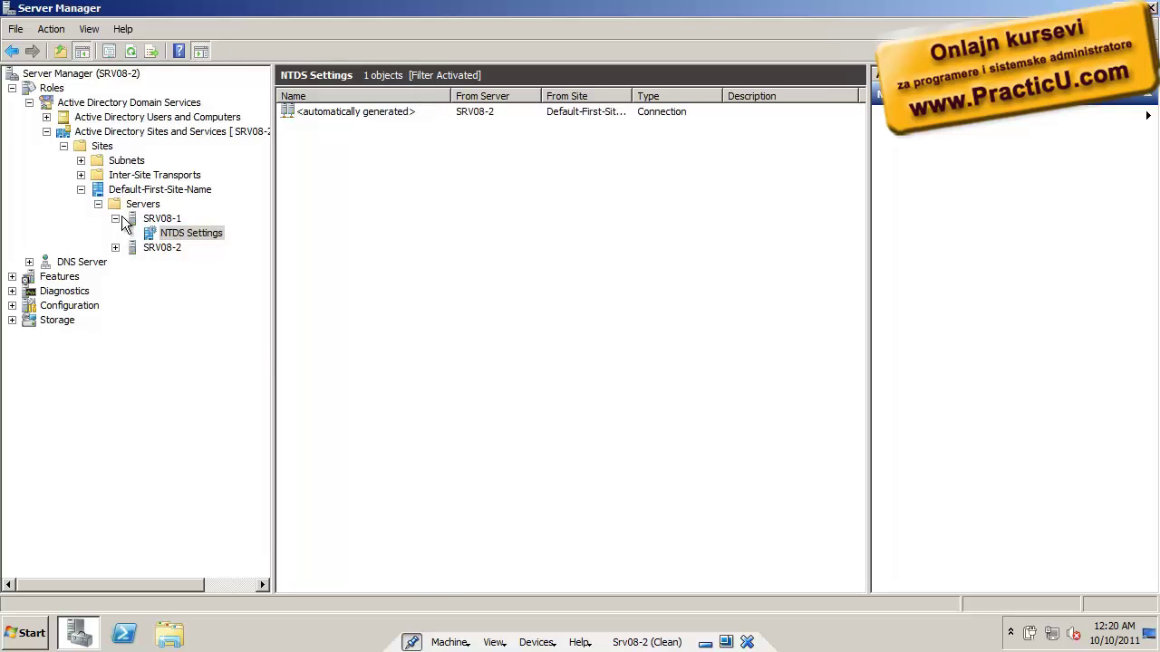
left_click(176, 235)
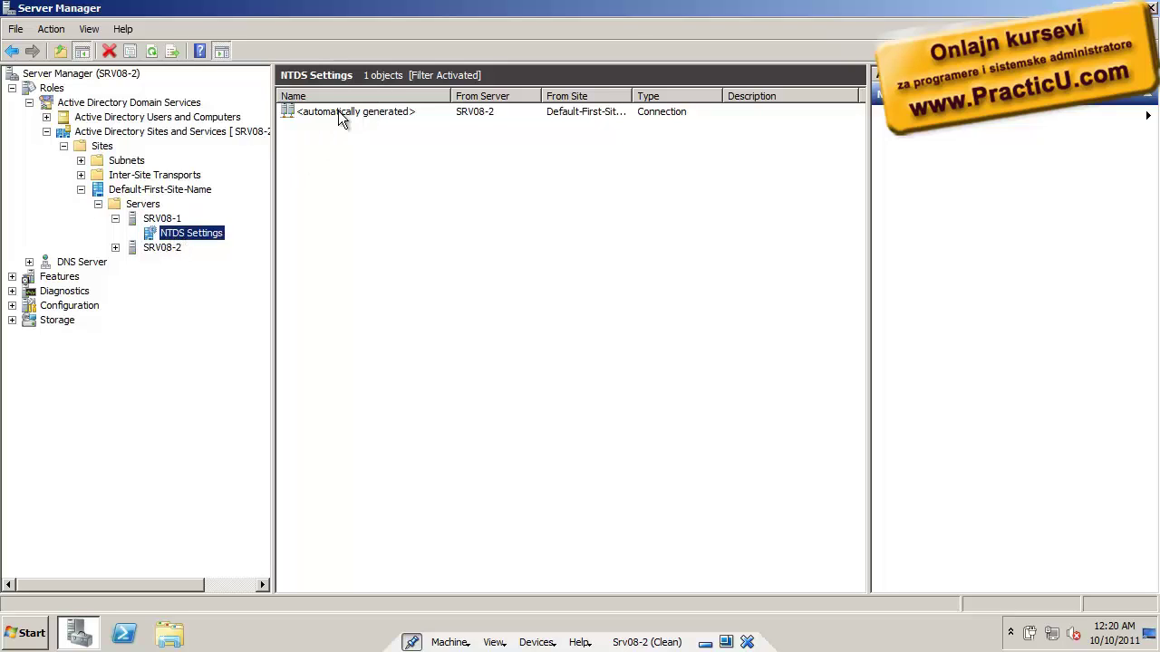
right_click(399, 113)
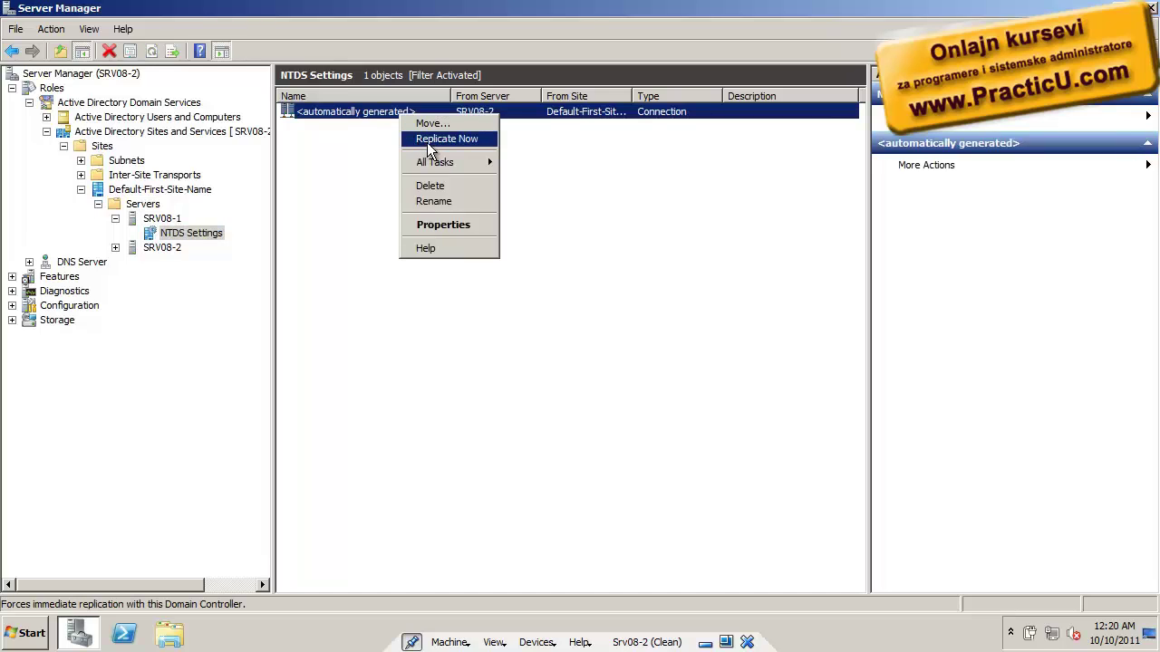
left_click(427, 142)
left_click(712, 369)
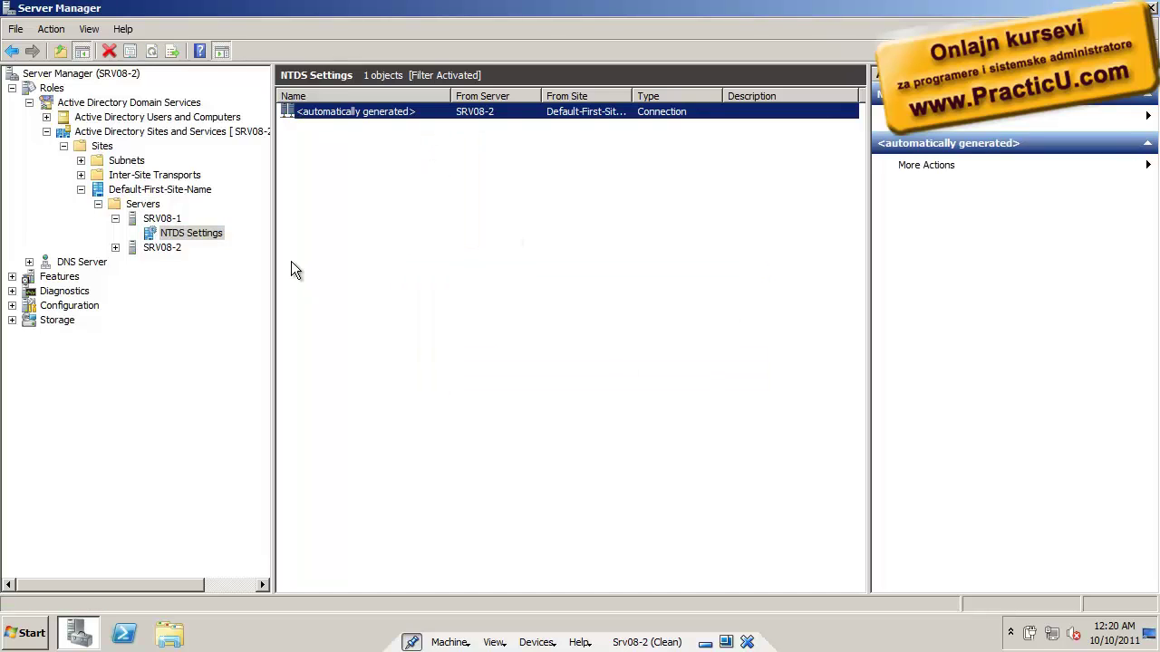
Compare SRV08-1 and SRV08-2 NTDS Settings connections, refresh, and collapse Sites and Services
left_click(115, 248)
left_click(163, 263)
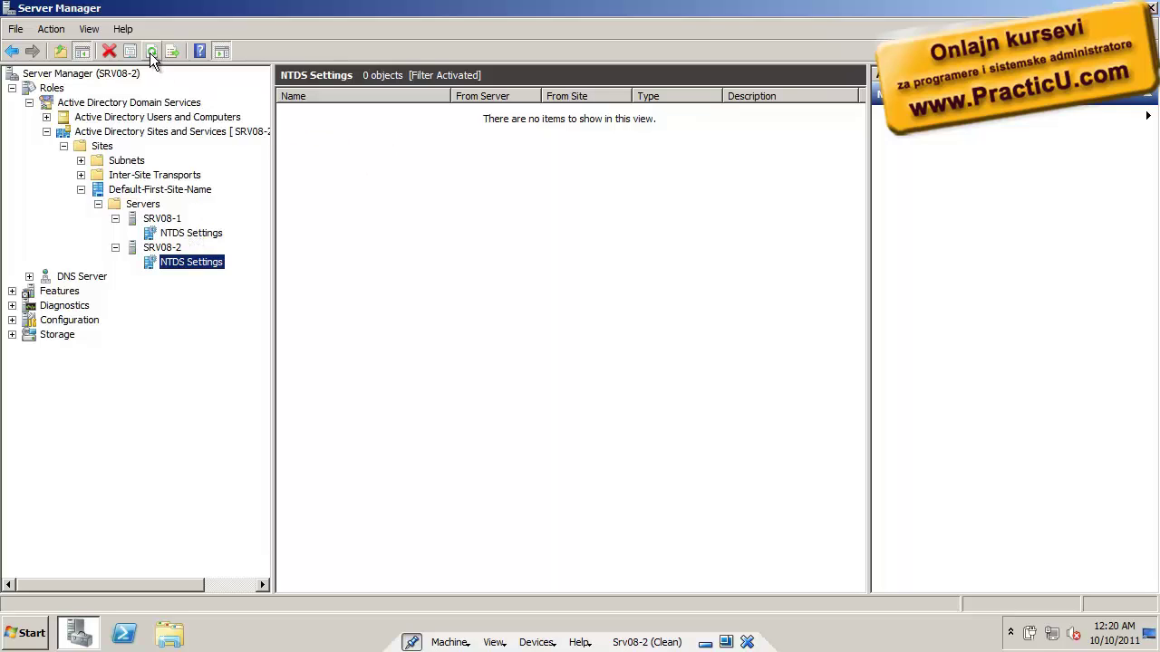
left_click(218, 235)
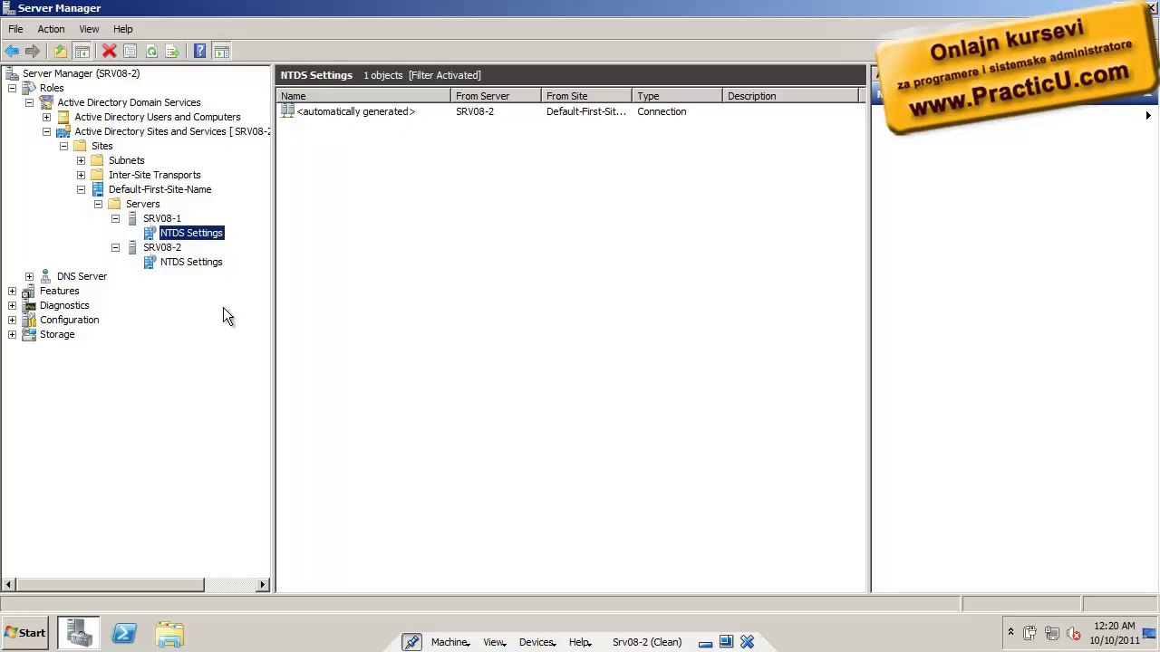
left_click(205, 262)
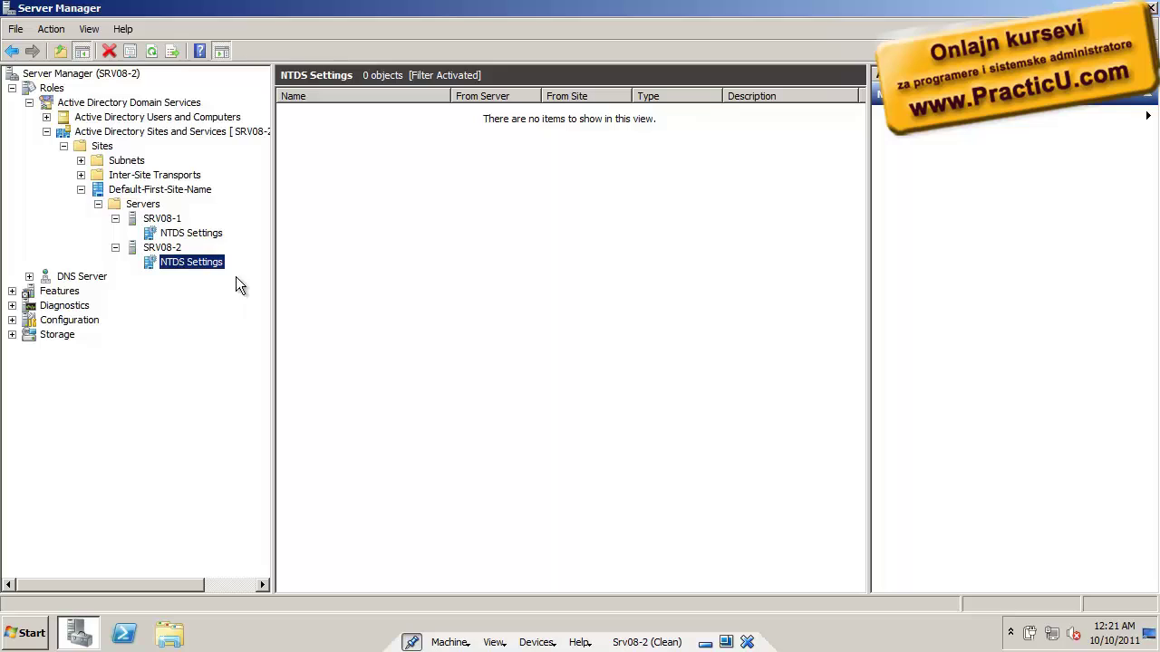
left_click(185, 233)
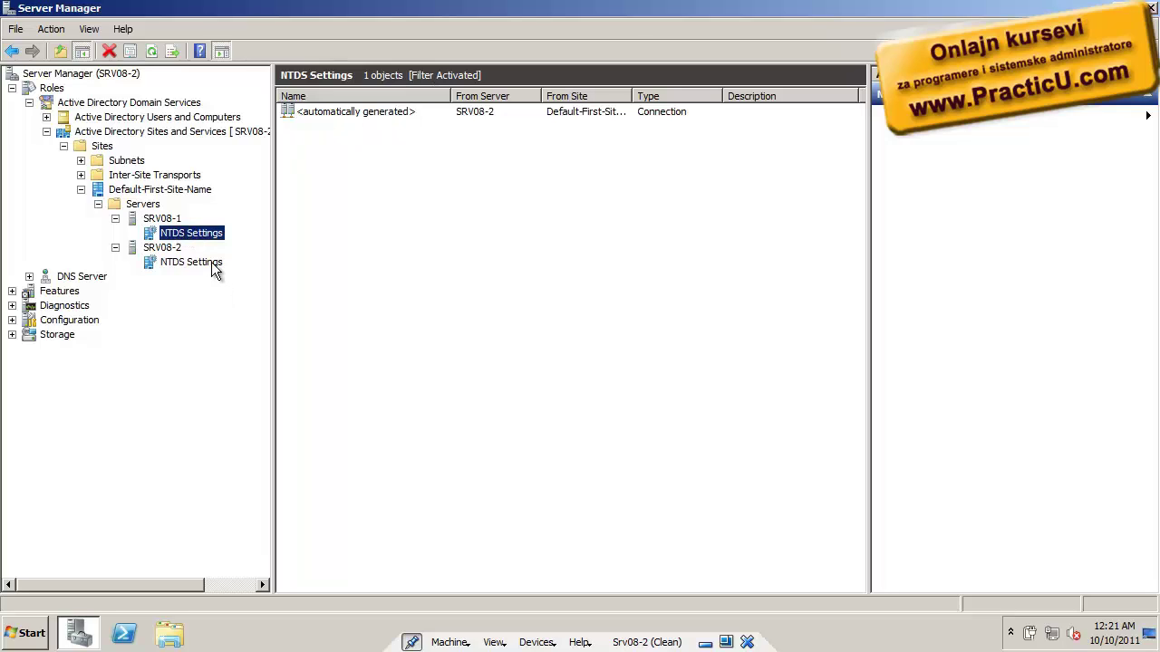
left_click(212, 262)
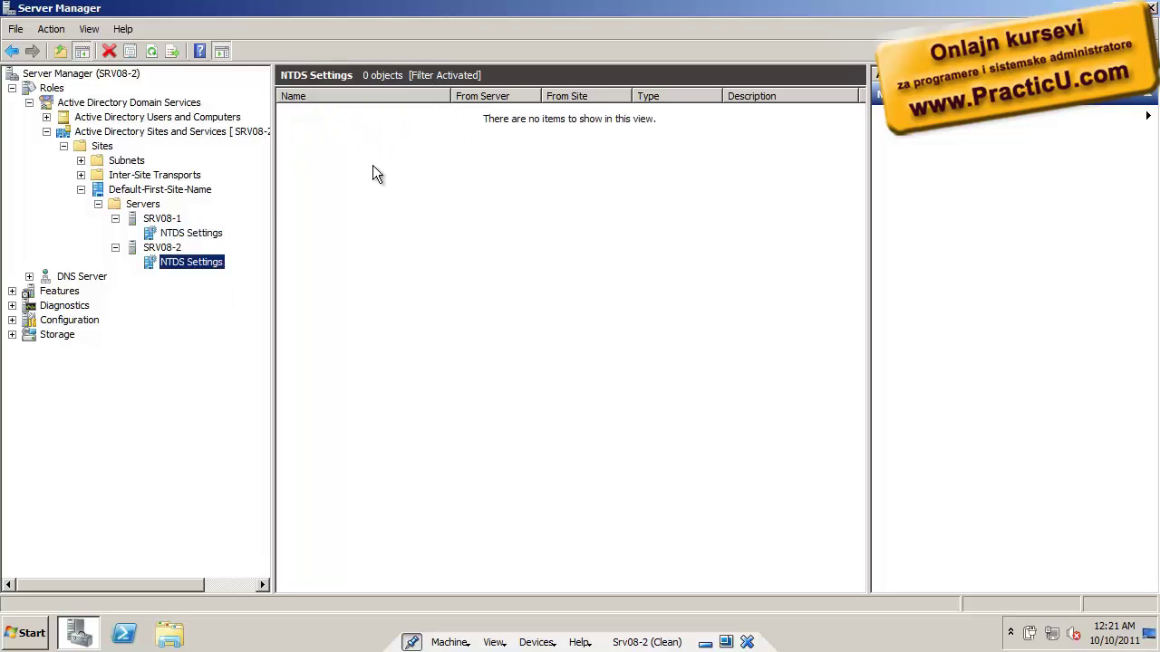
left_click(152, 55)
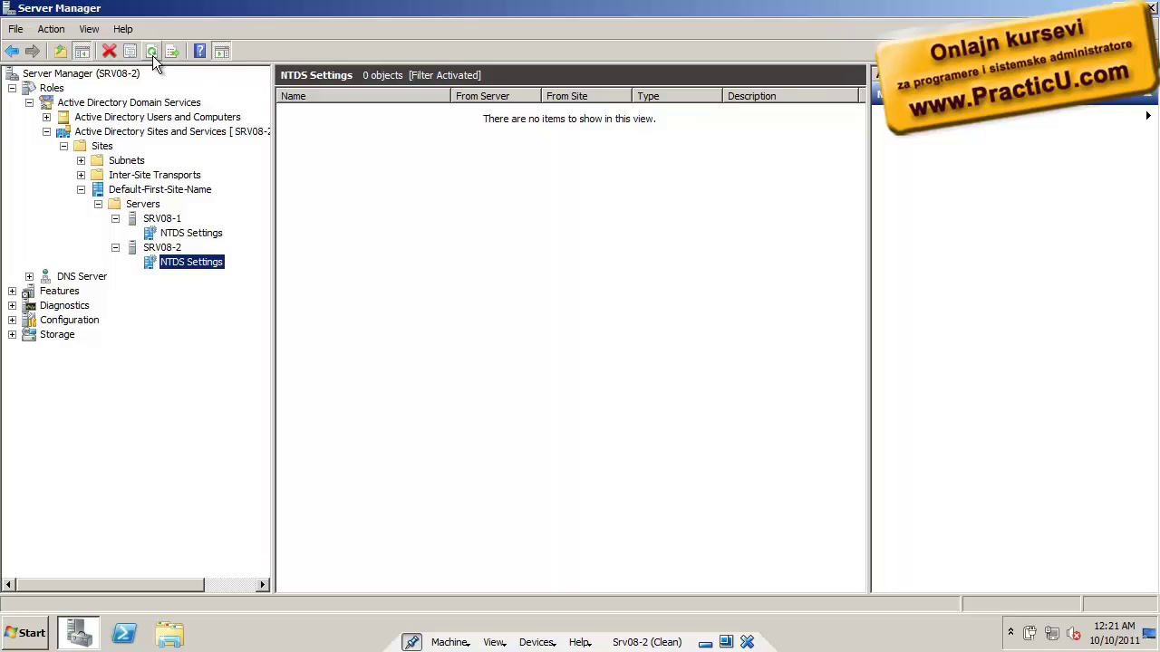
left_click(46, 132)
Expand Active Directory Users and Computers and list practicu.local's 7 objects
left_click(47, 117)
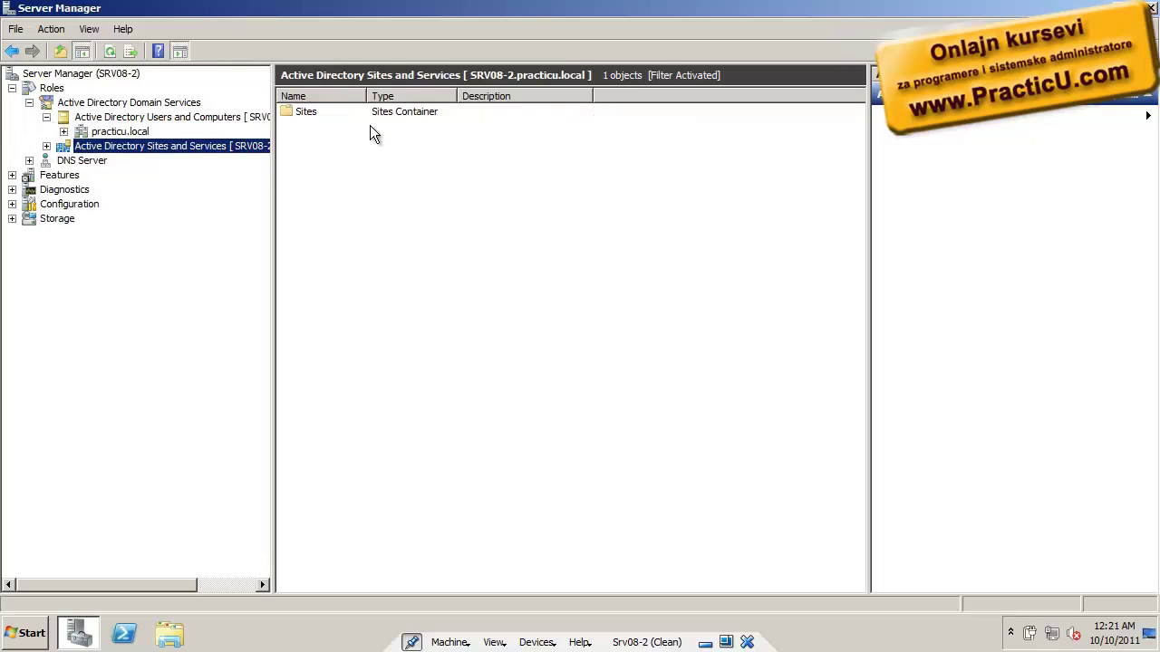
left_click_drag(273, 118, 376, 118)
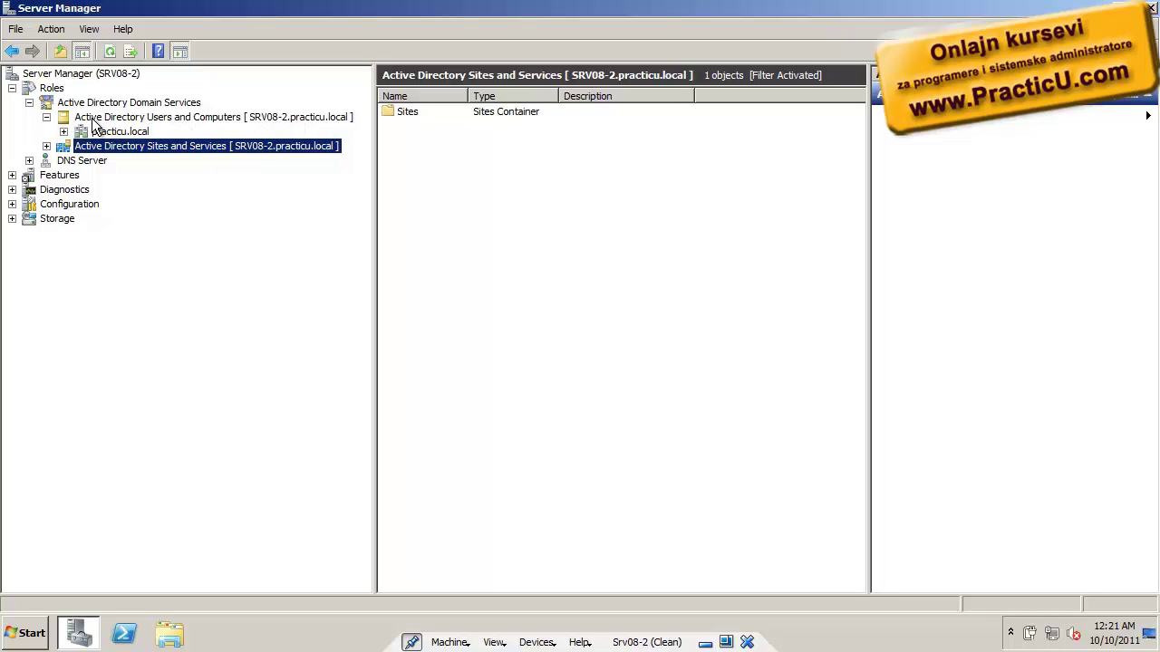
left_click(64, 132)
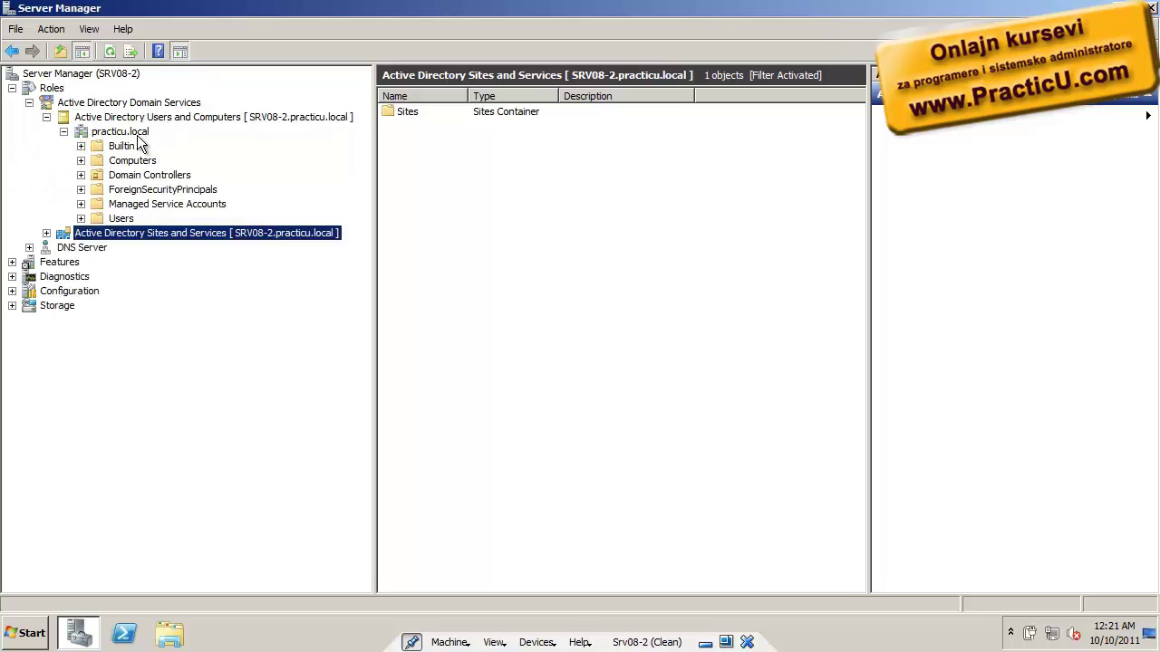
left_click(127, 132)
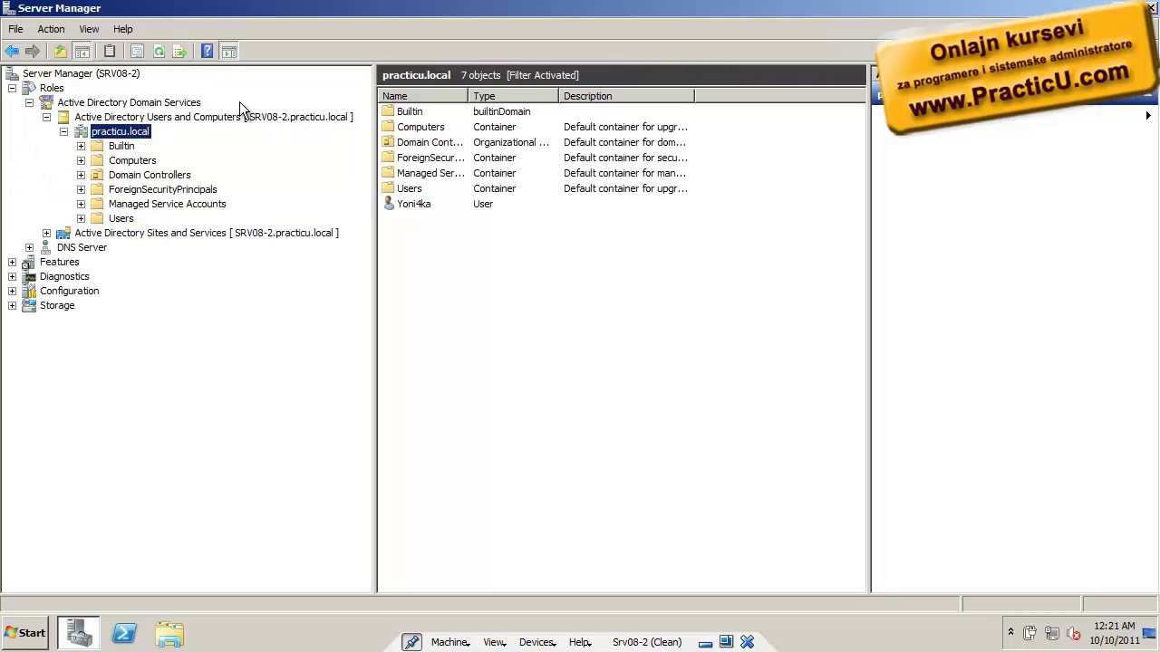
Choose Change Domain Controller and select Srv08-1.practicu.local
right_click(245, 116)
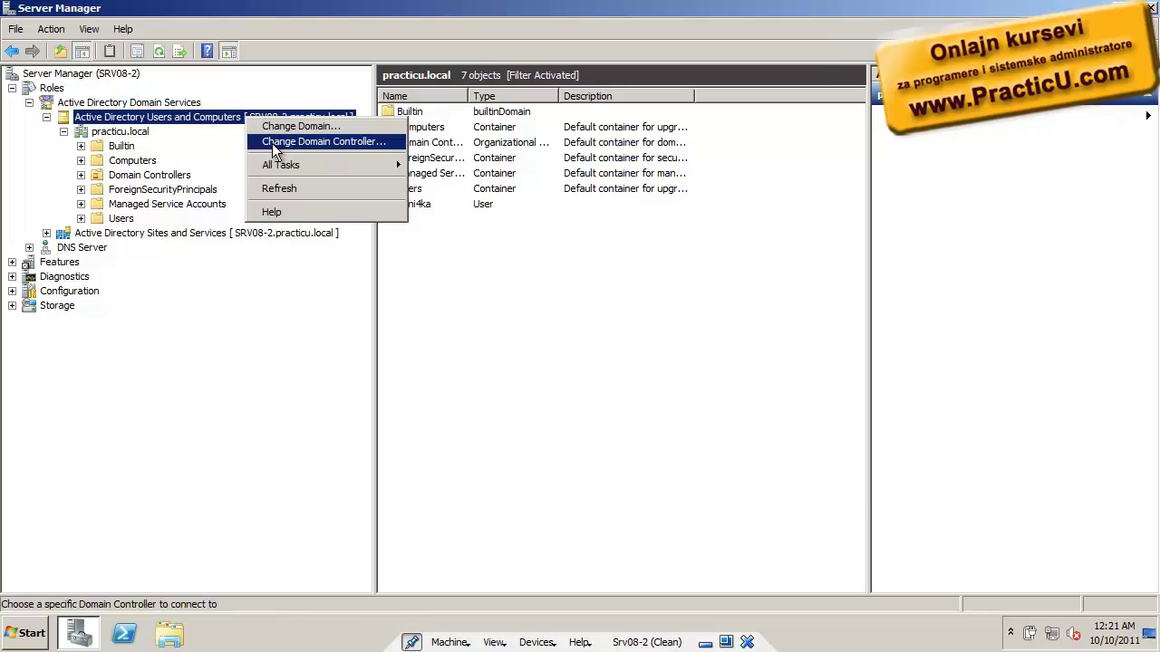
left_click(271, 143)
left_click(424, 294)
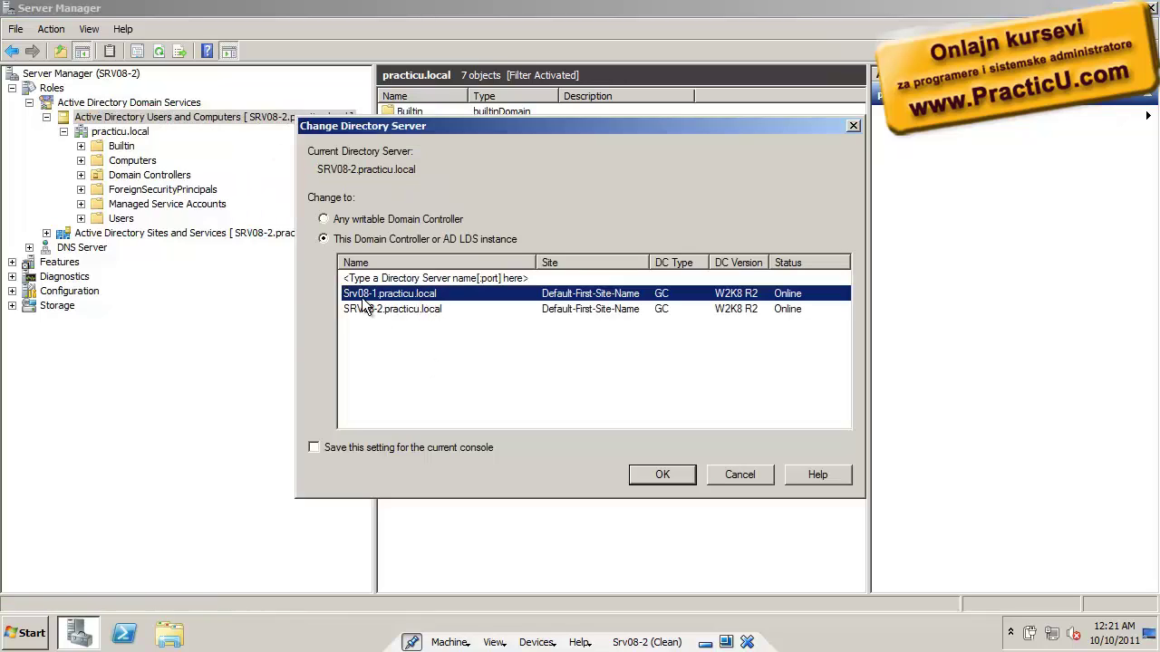
Connect to srv08-1 and list the practicu.local domain's objects
left_click(689, 477)
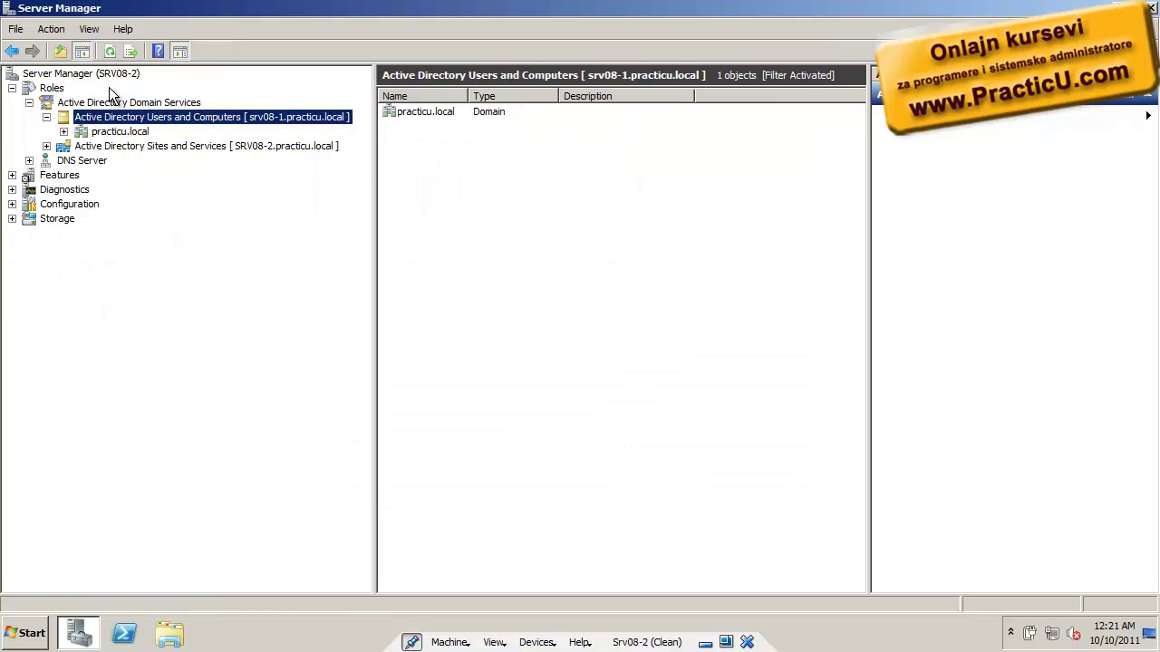
left_click(63, 132)
left_click(92, 134)
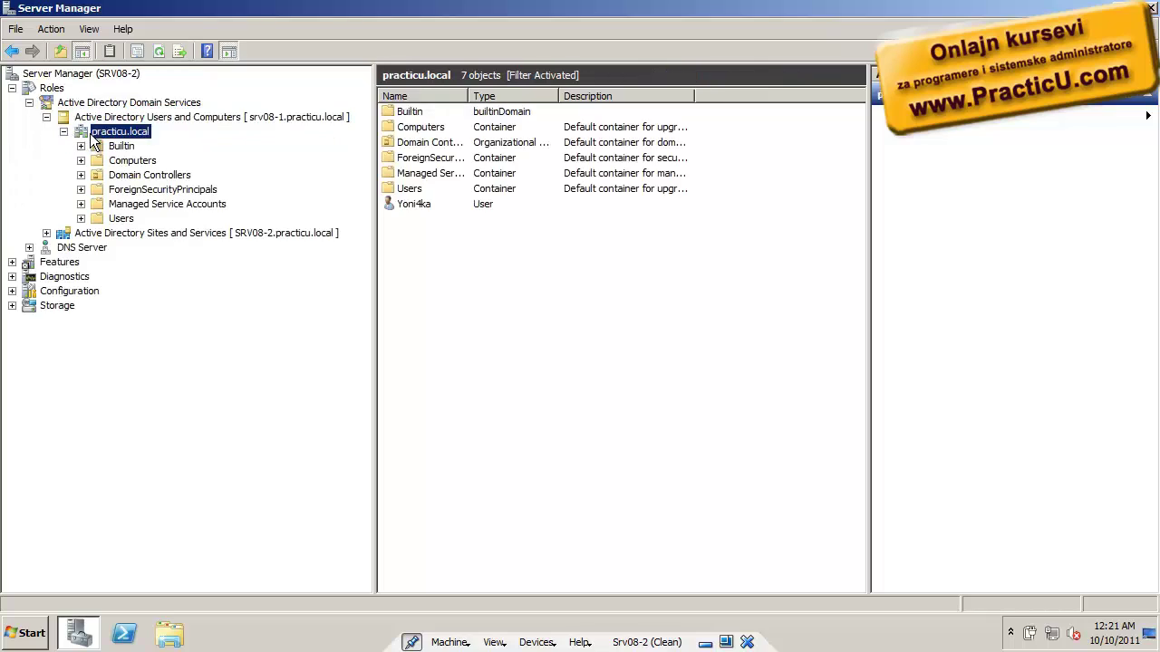
Check the user's Member Of tab shows Domain Users and Domain Admins, then close properties
double_click(426, 204)
left_click(724, 136)
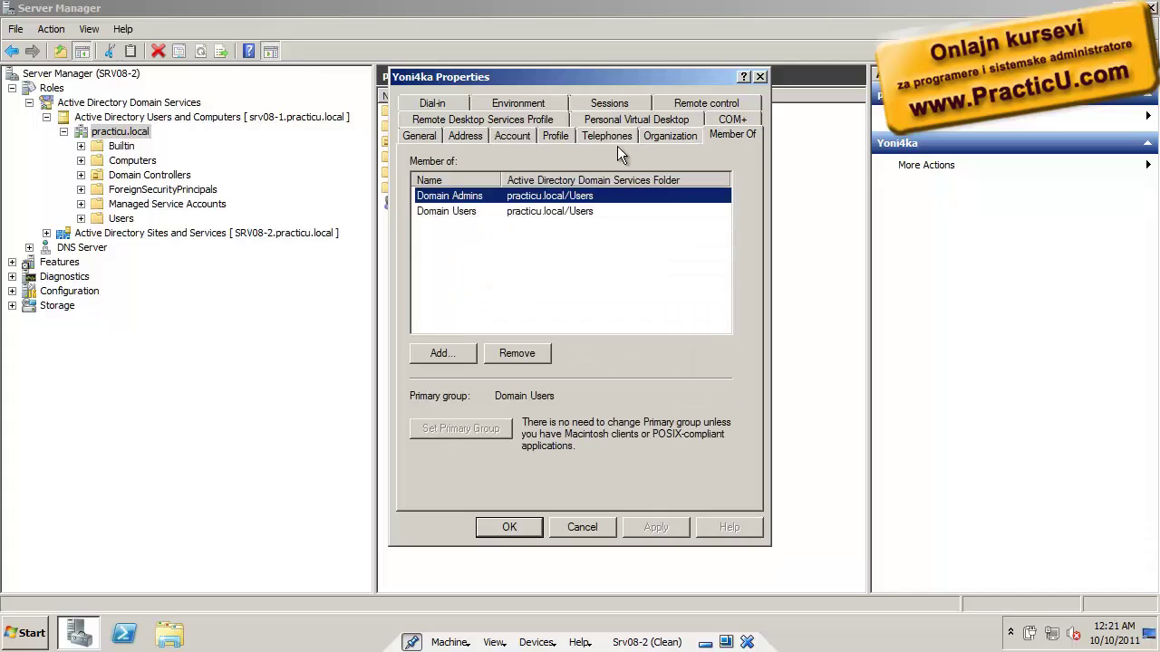
left_click(444, 210)
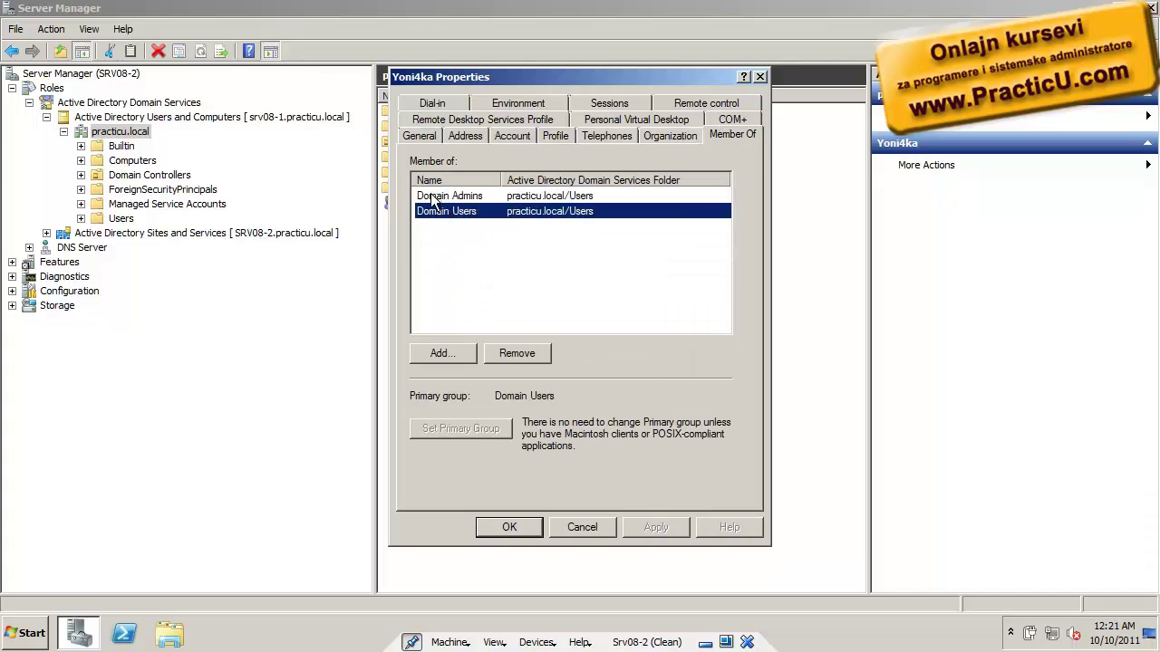
left_click(433, 200)
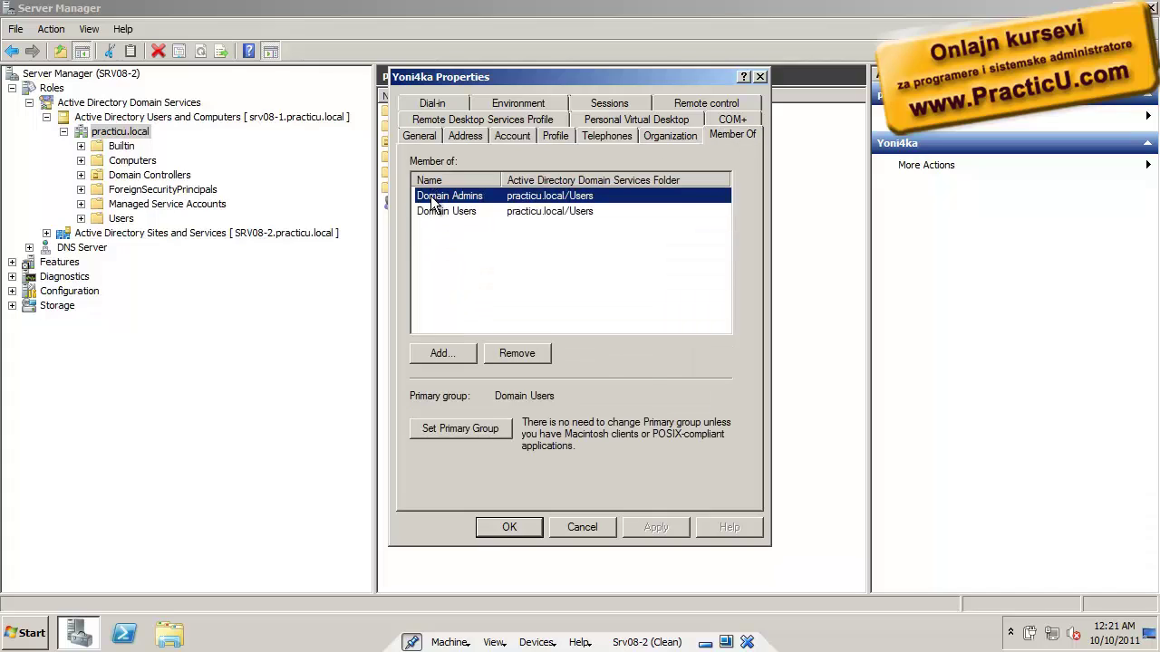
left_click(510, 527)
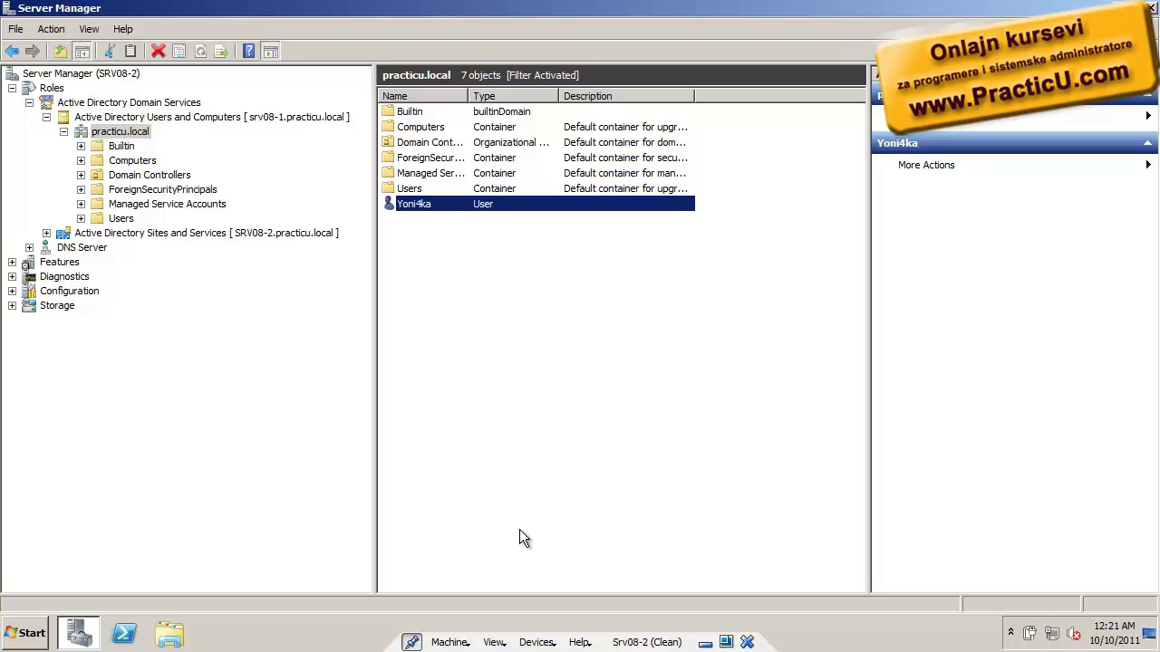
Select practicu.local's Domain Controllers and compare SRV08-1 with SRV08-2, then bring up the Start menu
key("super")
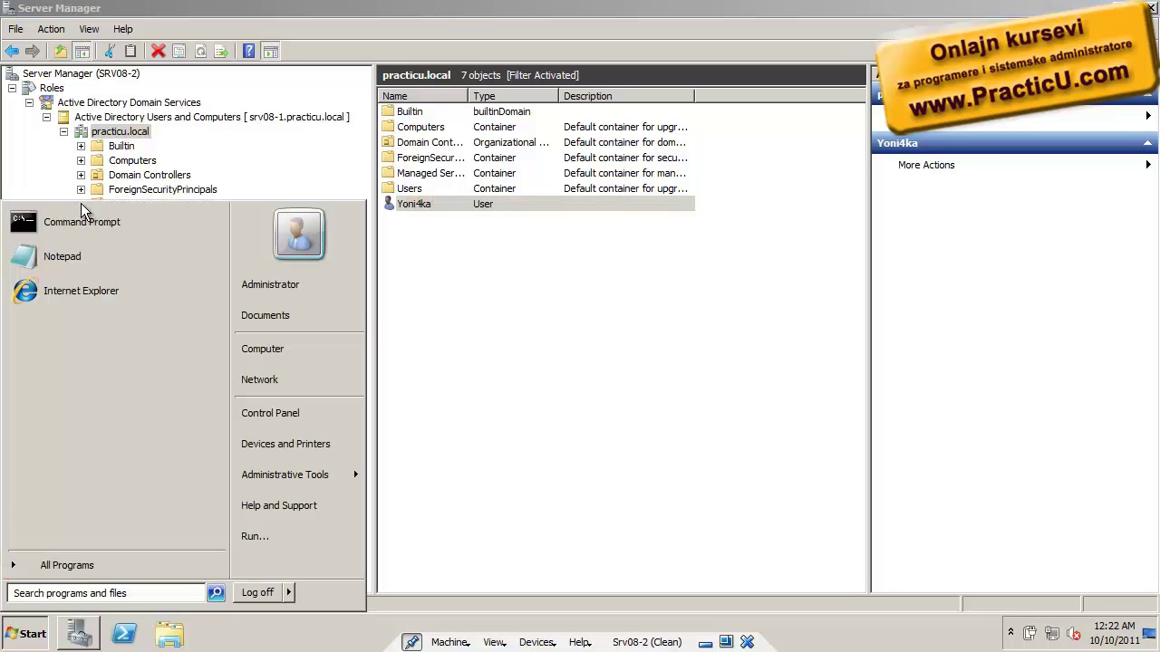
left_click(146, 175)
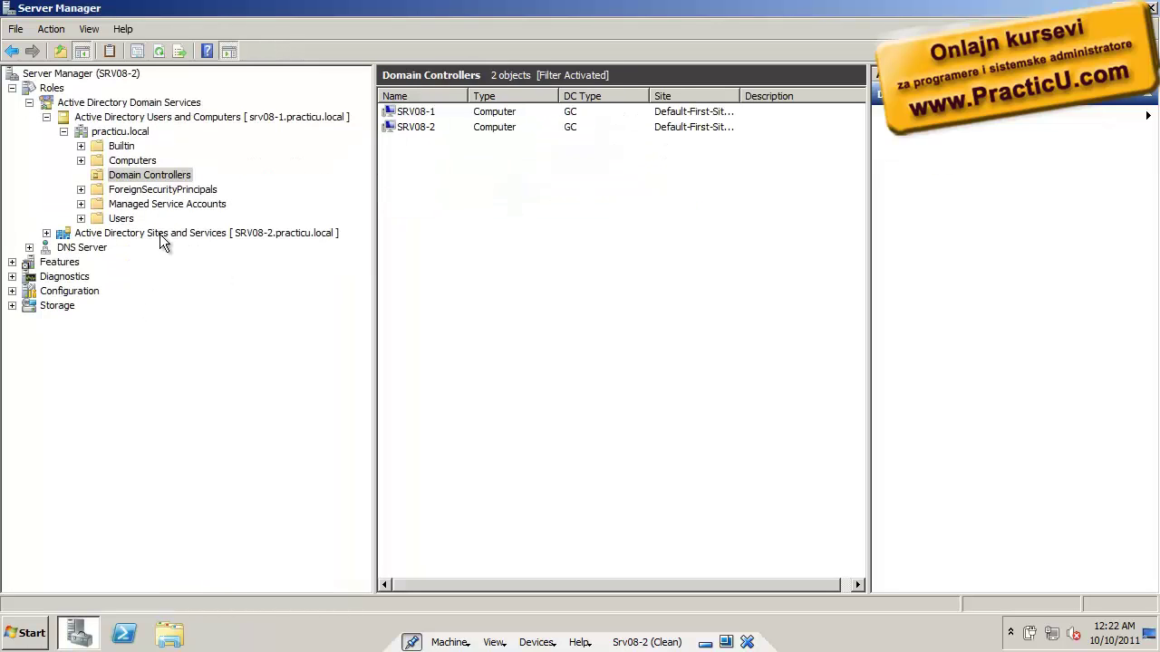
left_click(404, 111)
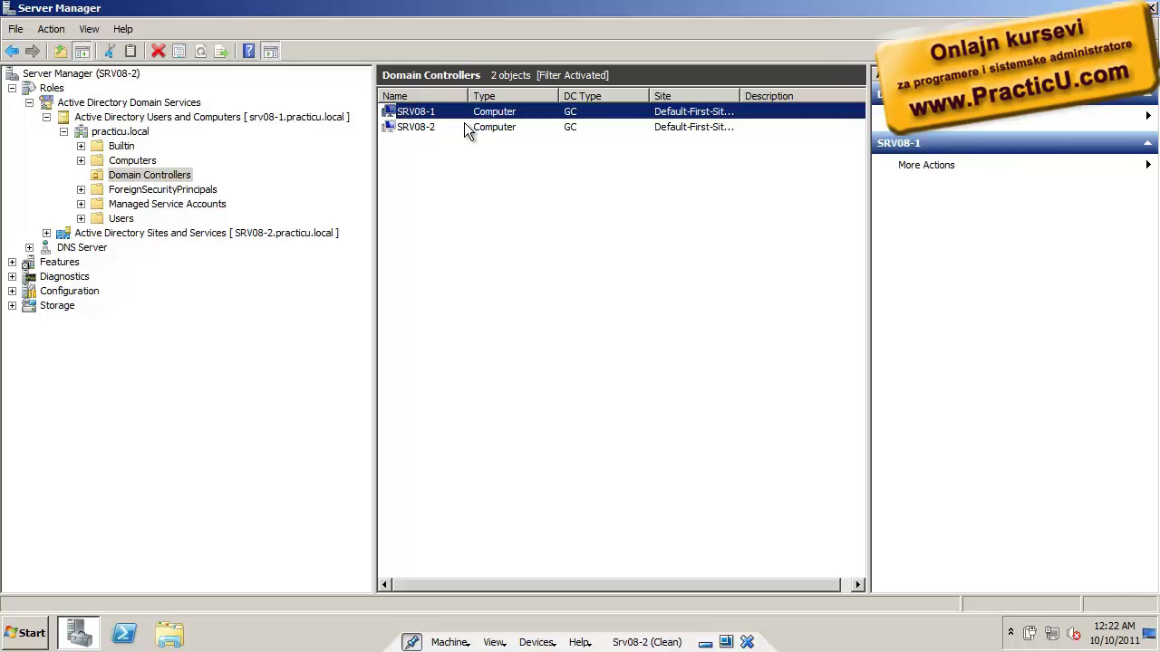
left_click(412, 127)
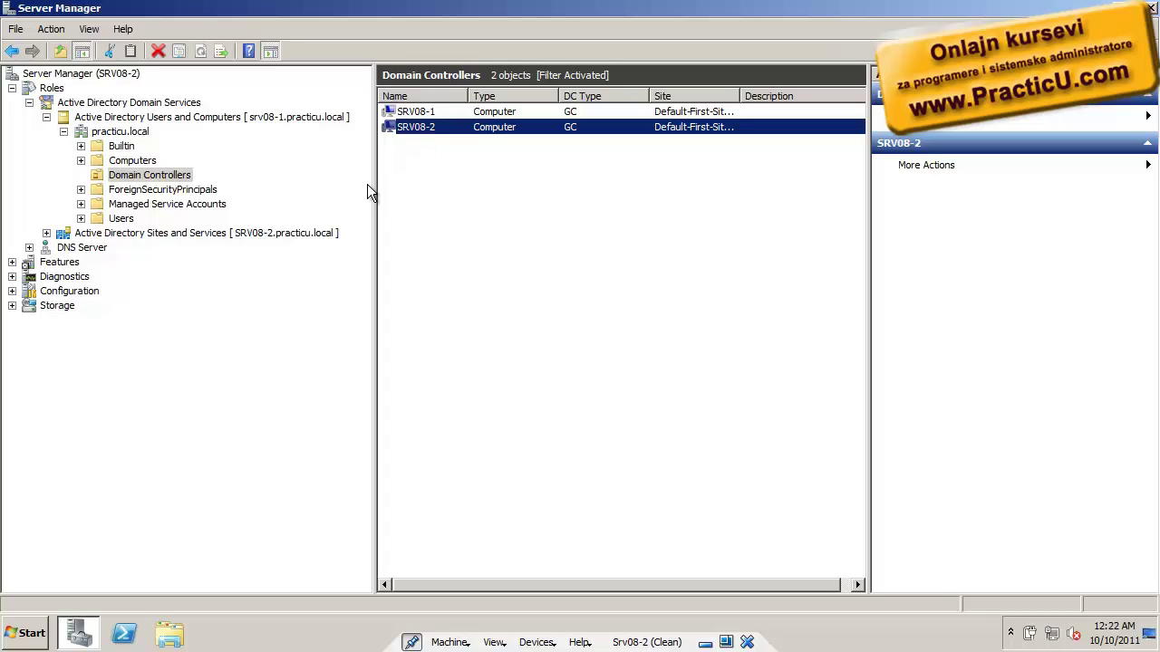
left_click(416, 112)
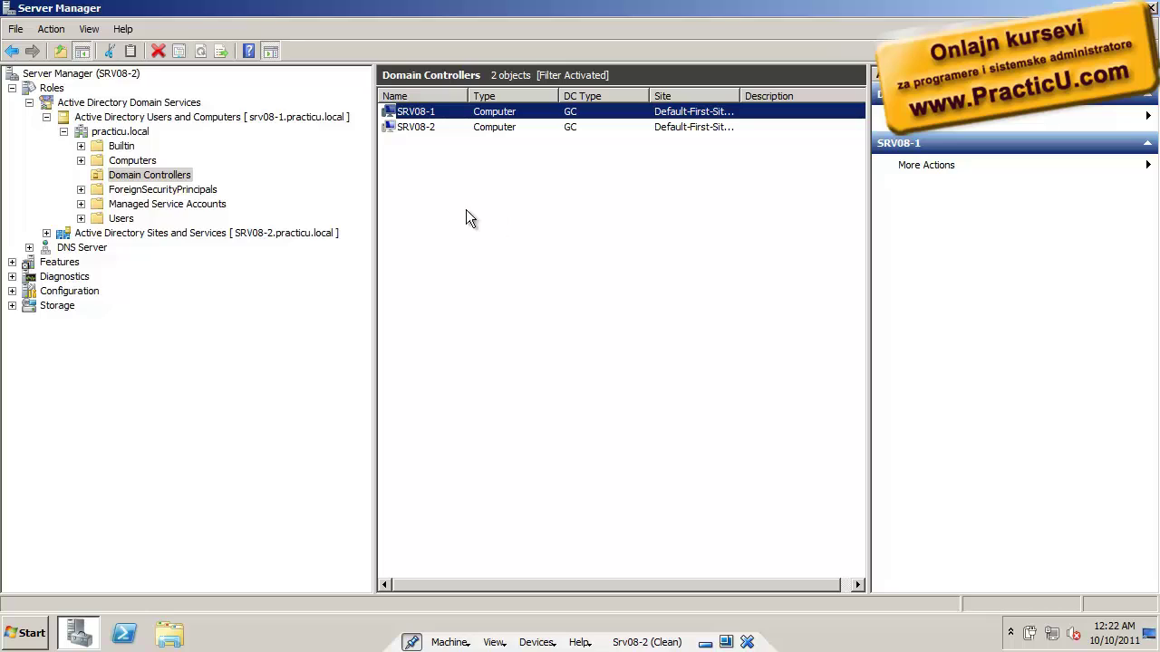
left_click(28, 633)
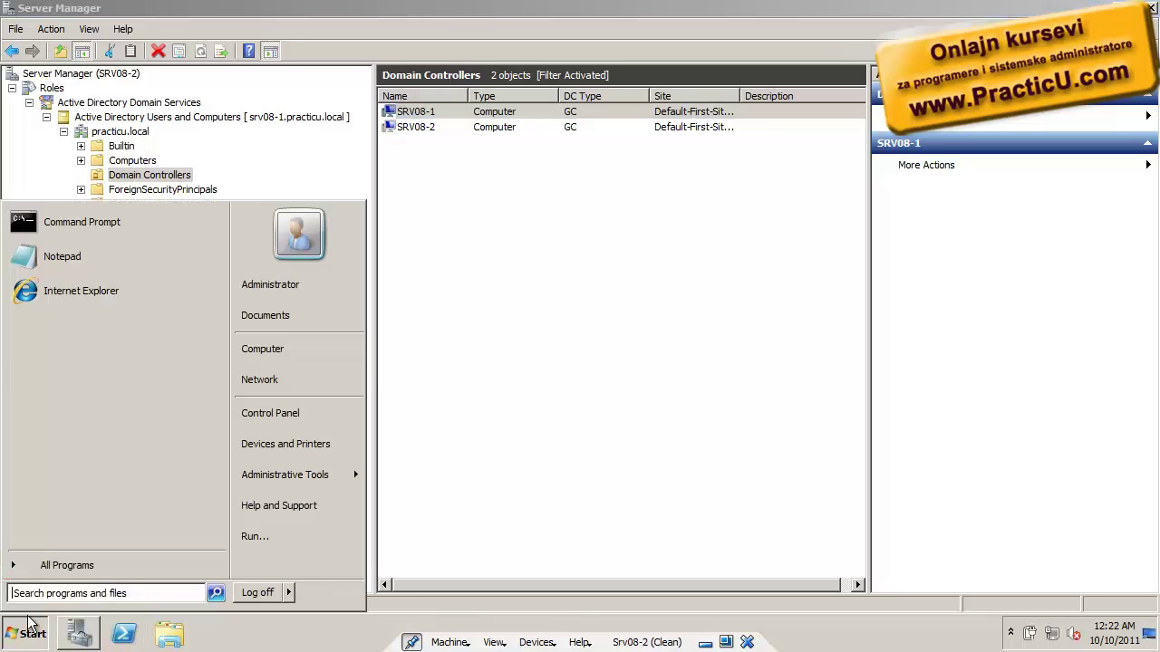
Run netdom query fsmo in an administrator Command Prompt
right_click(116, 217)
left_click(181, 235)
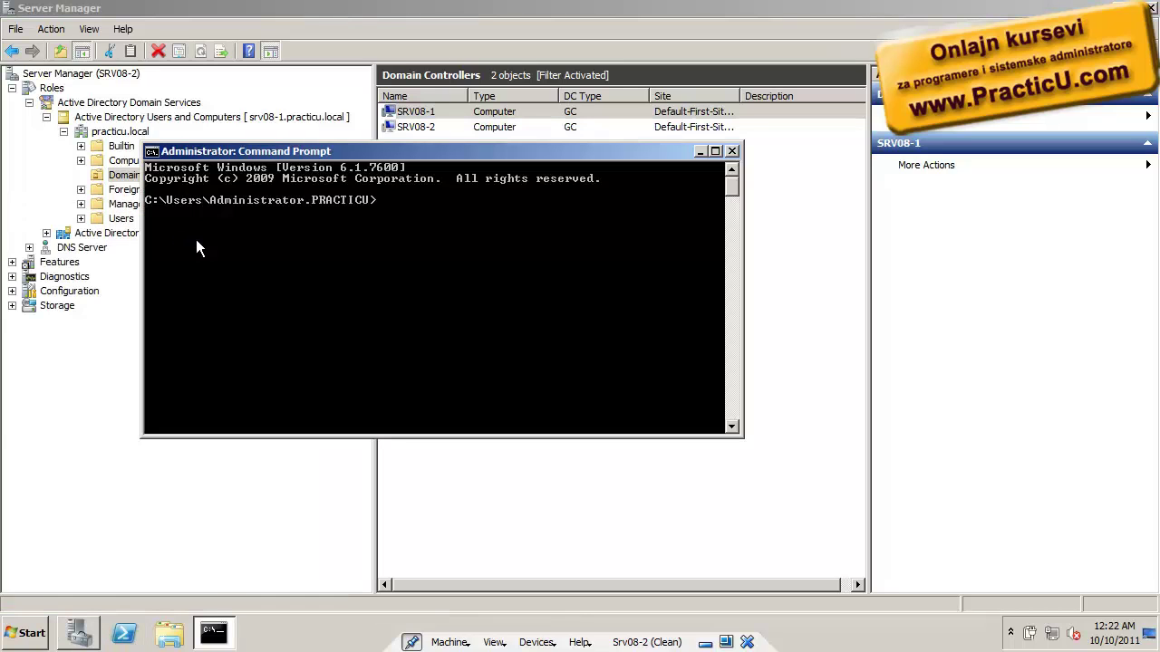
type("netdom query fsmo")
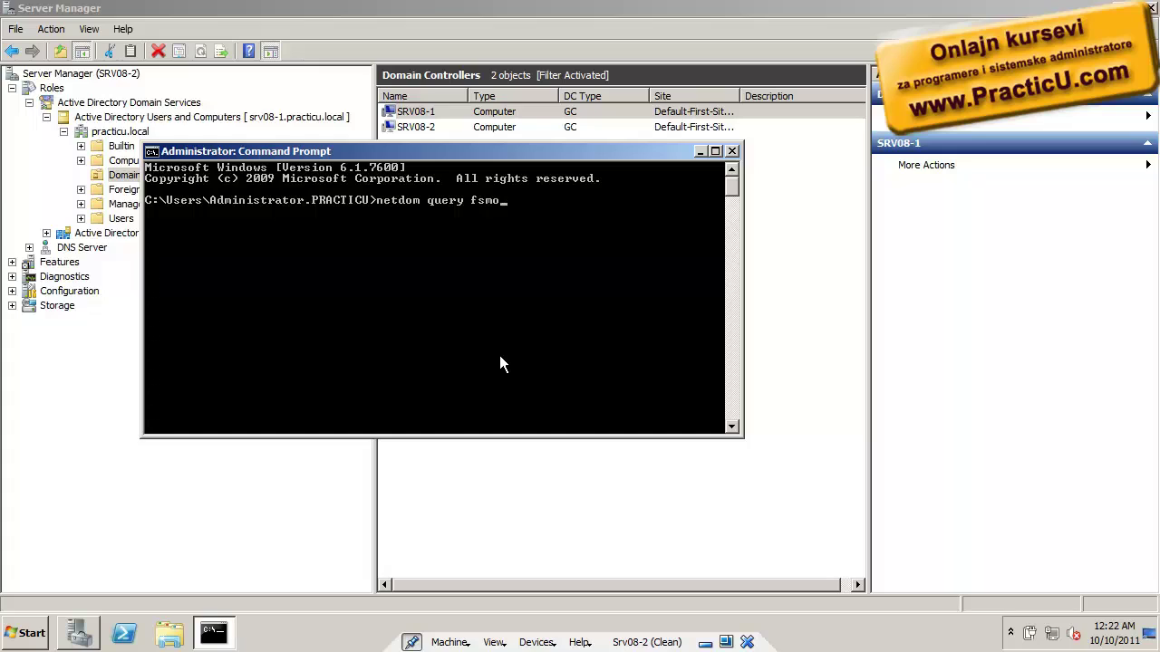
key("Return")
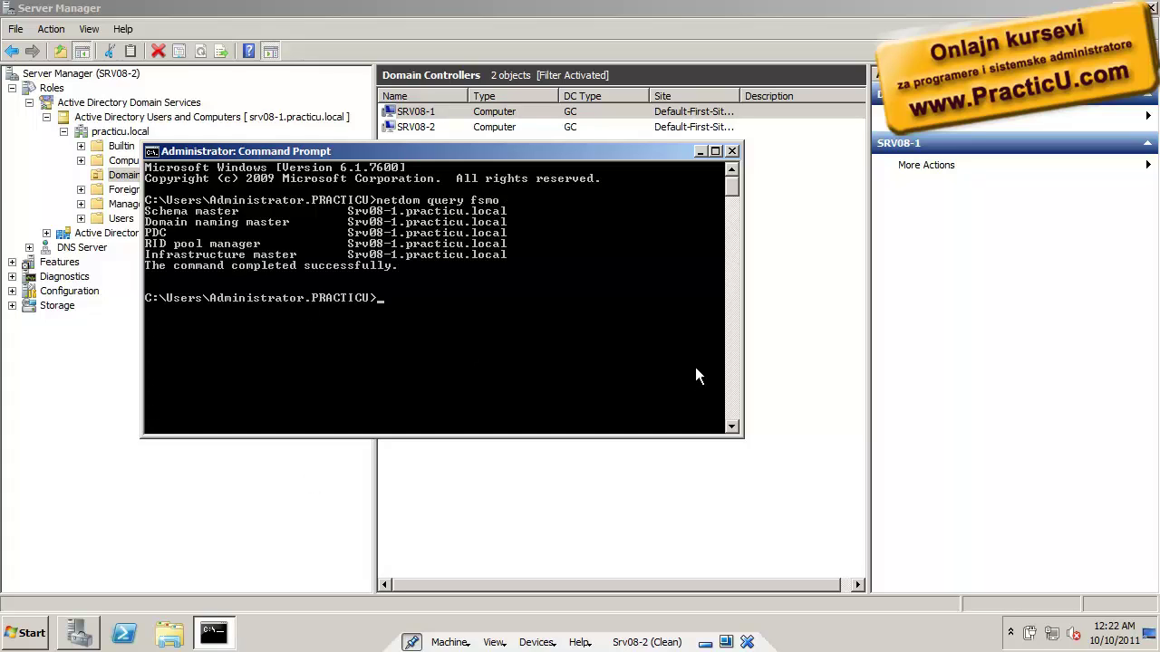
Highlight the PDC, RID pool manager and Infrastructure master lines showing Srv08-1, then minimize the console
left_click_drag(429, 155, 549, 214)
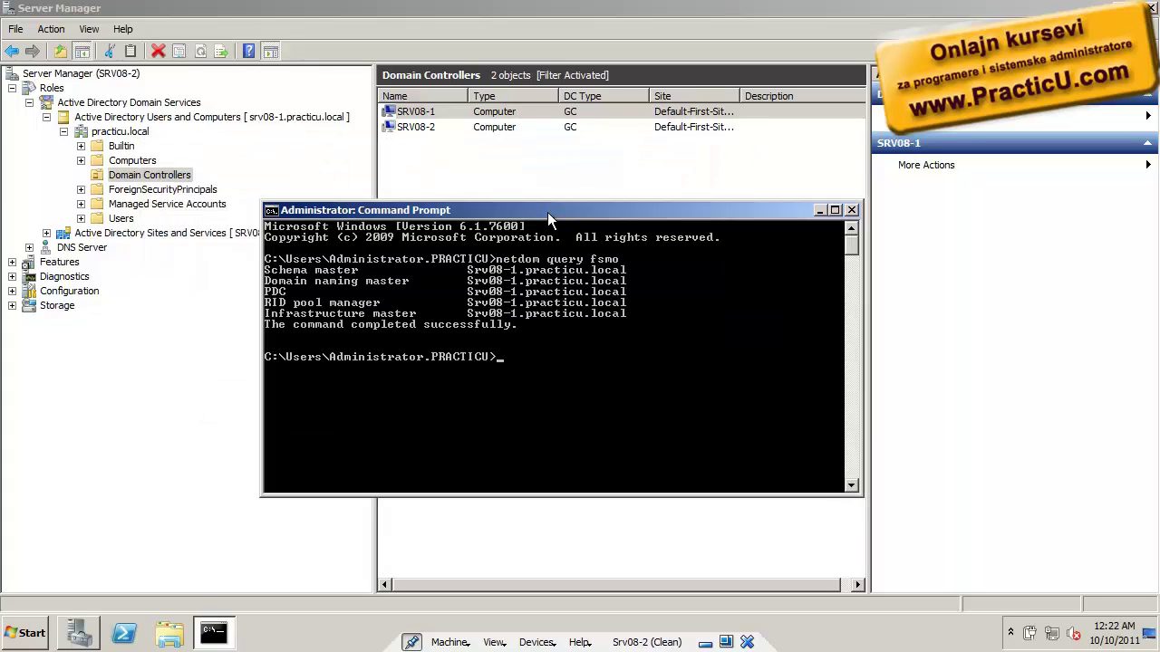
right_click(320, 338)
left_click(366, 346)
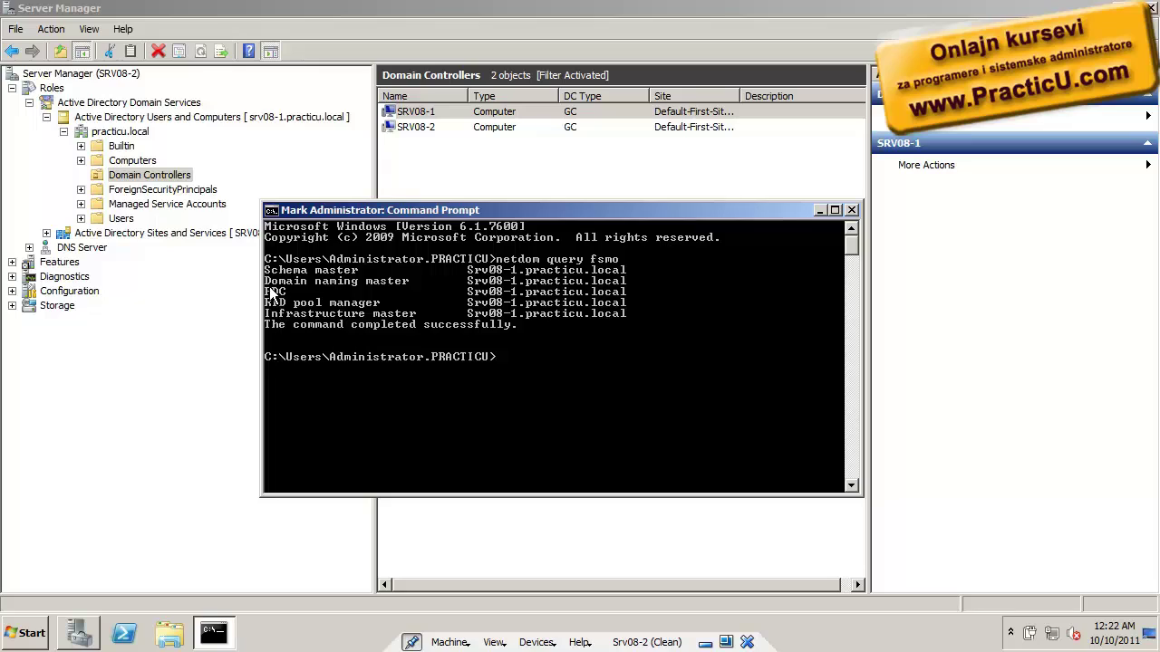
left_click_drag(266, 290, 636, 324)
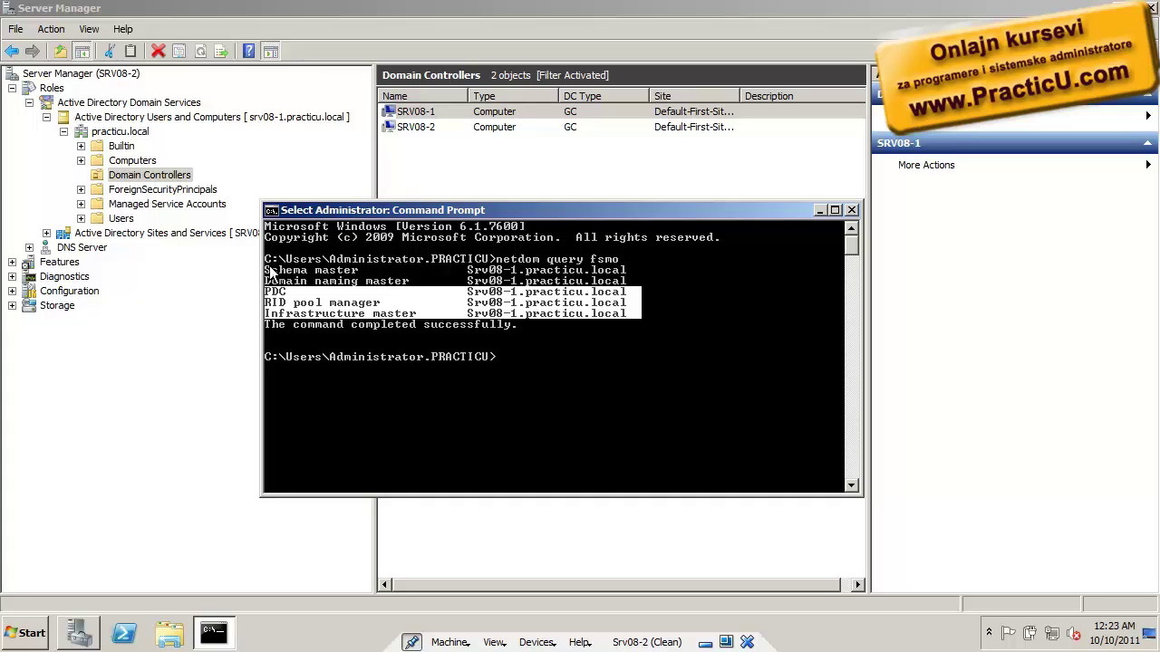
left_click_drag(272, 269, 646, 288)
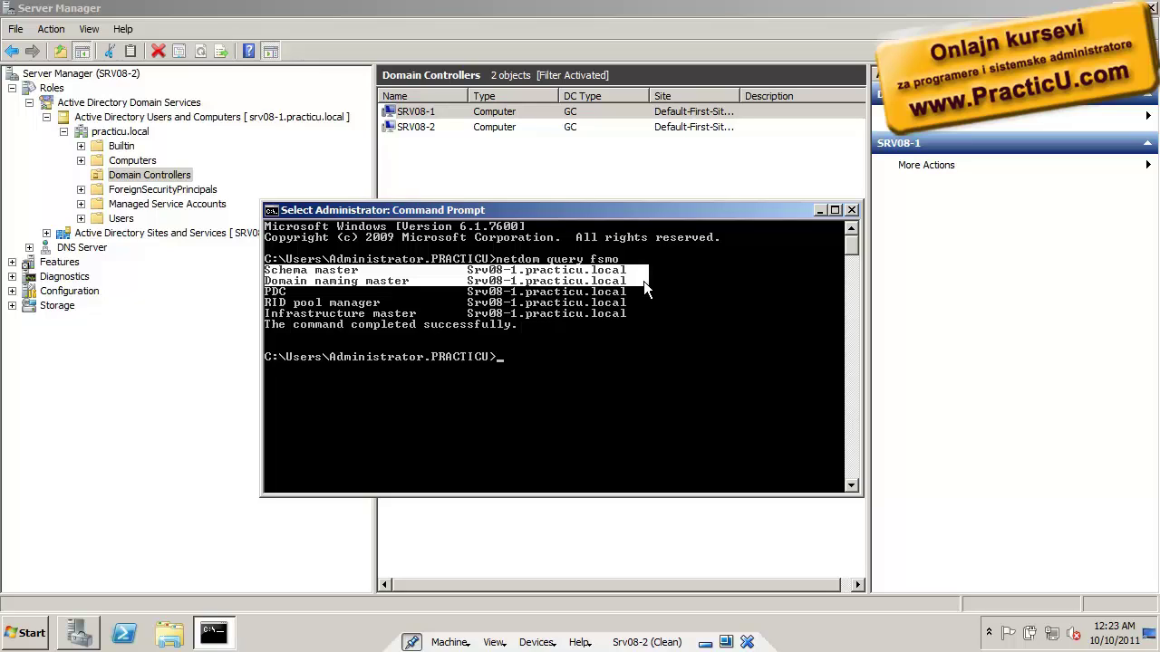
left_click(269, 292)
left_click_drag(269, 293, 649, 317)
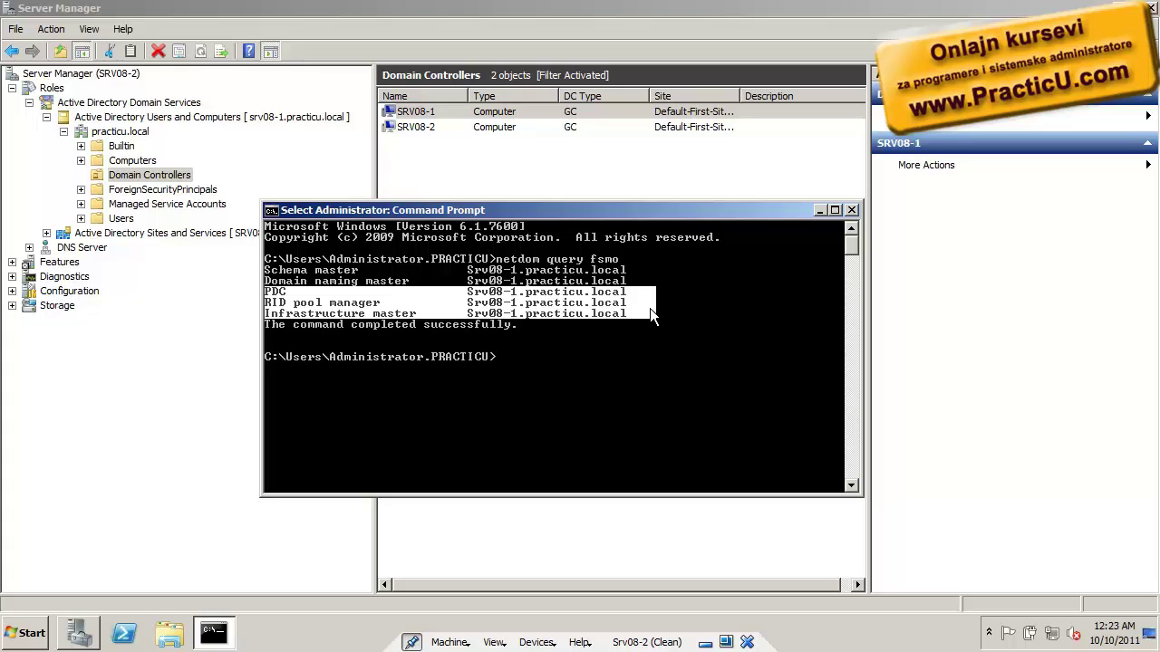
left_click(820, 212)
Connect Active Directory Users and Computers to the SRV08-2 domain controller
right_click(145, 117)
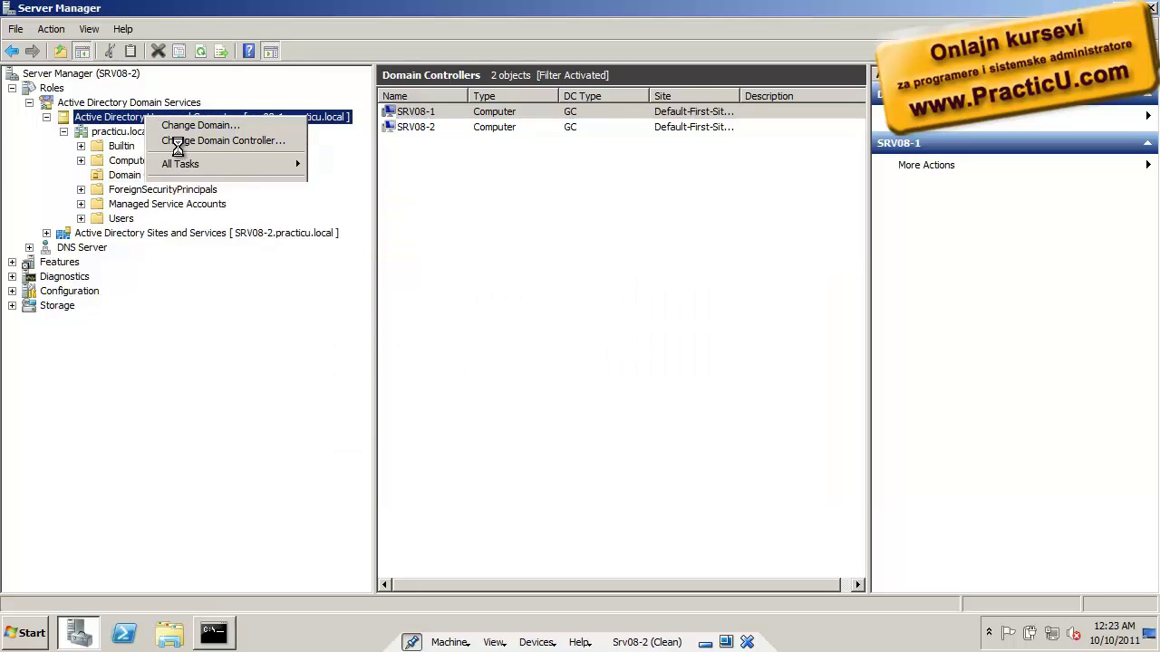
left_click(177, 142)
left_click(391, 312)
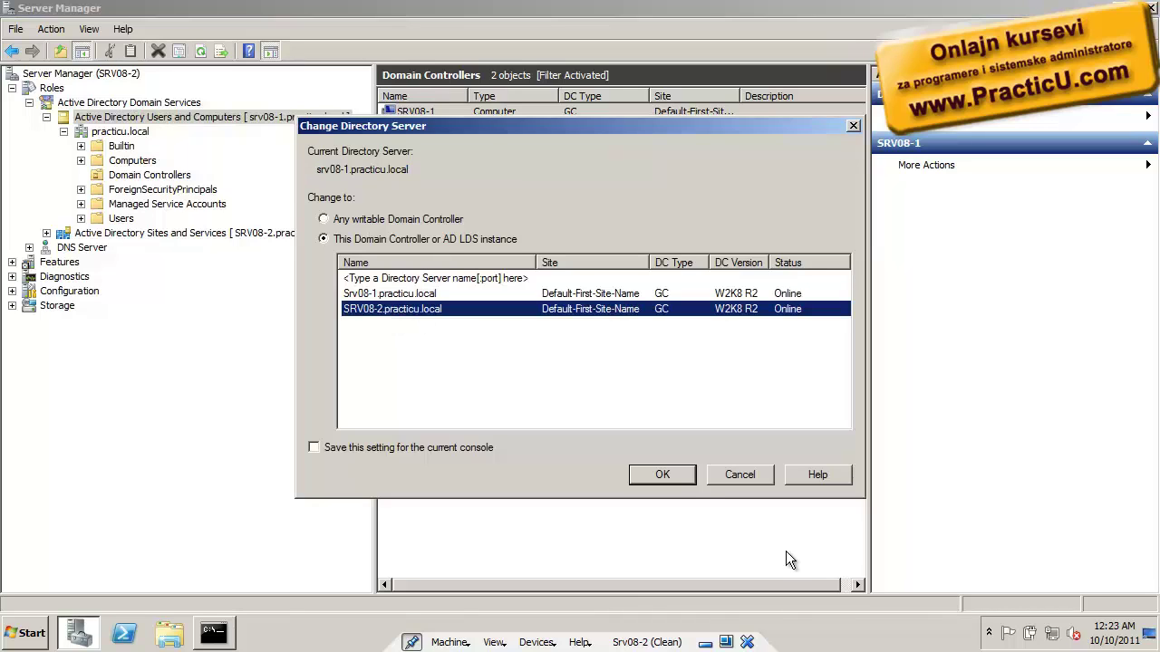
left_click(689, 479)
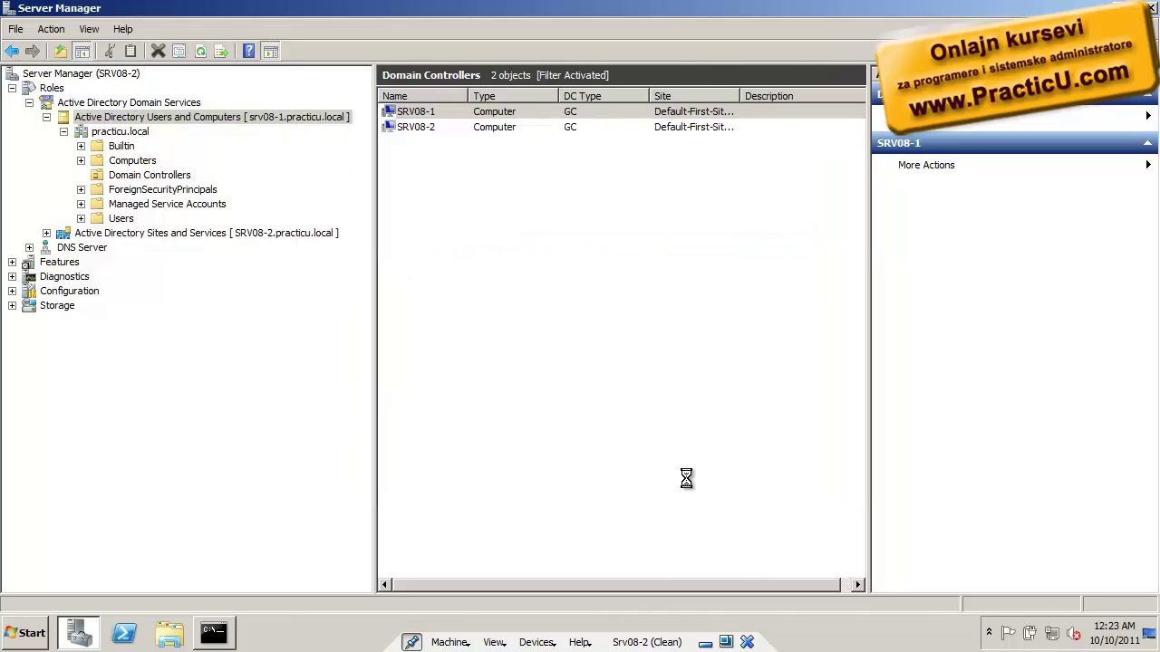
Open practicu.local and view its Operations Masters roles
left_click(64, 131)
left_click(105, 134)
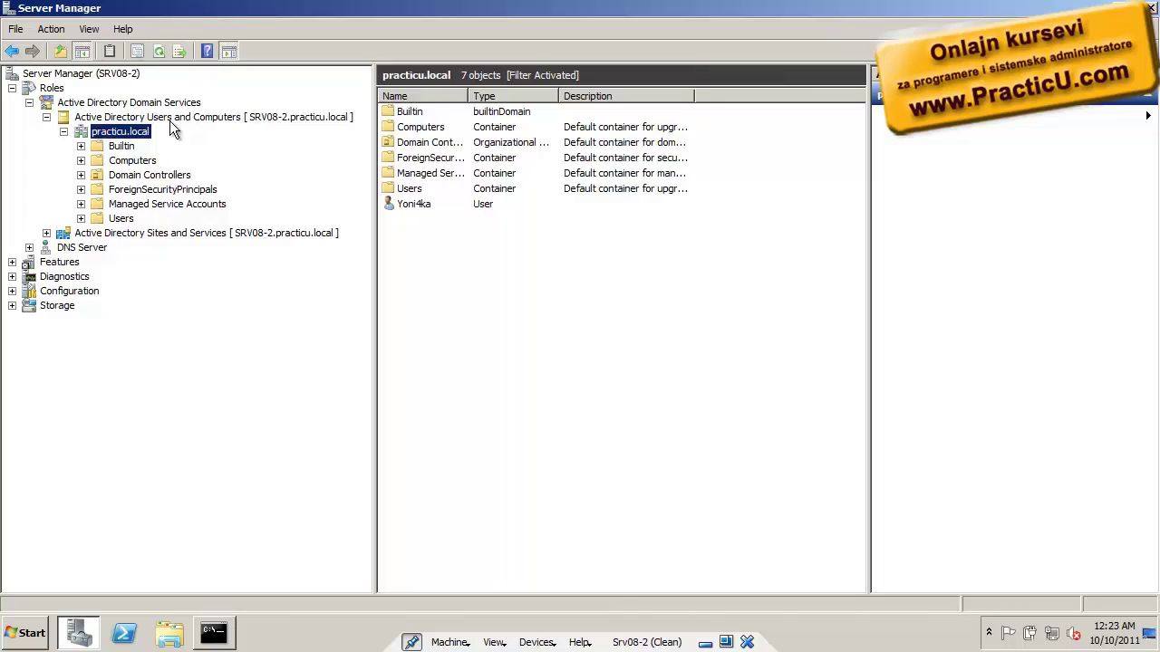
right_click(139, 130)
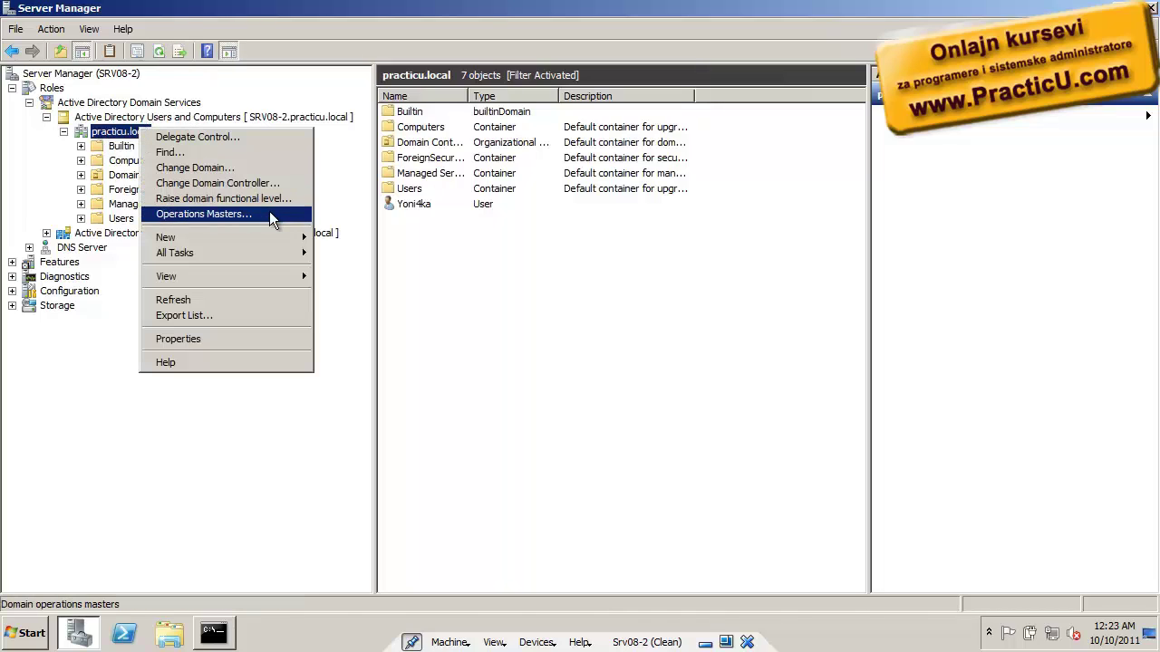
left_click(270, 214)
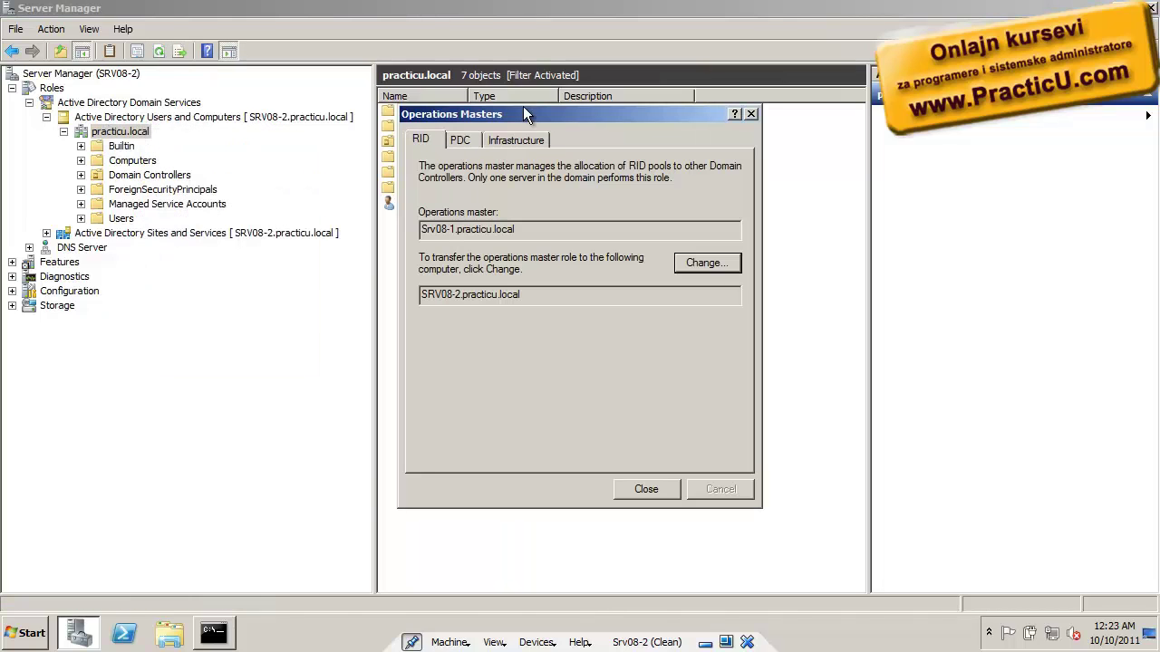
left_click_drag(523, 114, 491, 71)
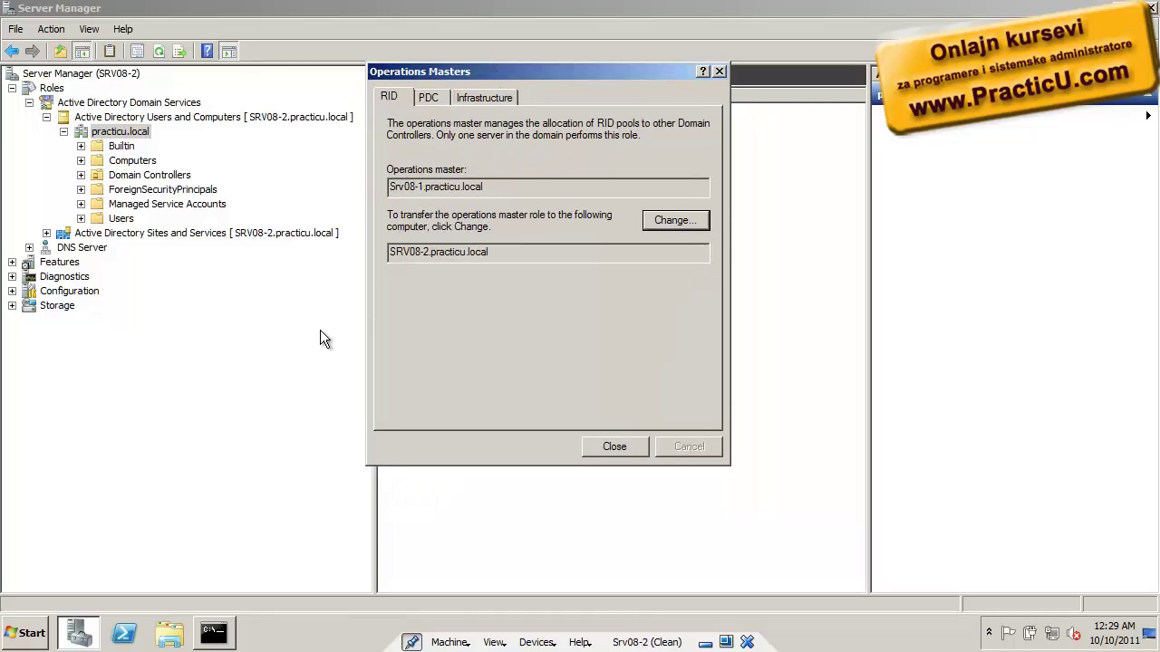
Launch another administrator Command Prompt, then close the Operations Masters window showing Srv08-1 as RID master
left_click(43, 644)
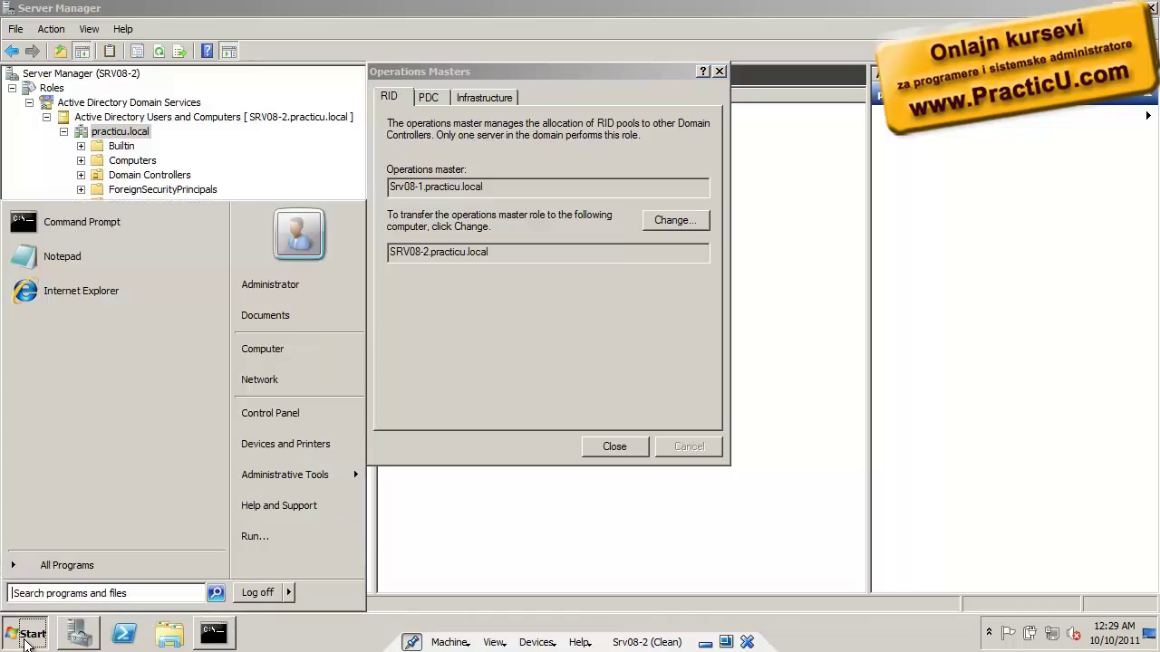
left_click(132, 229)
left_click_drag(377, 35, 587, 310)
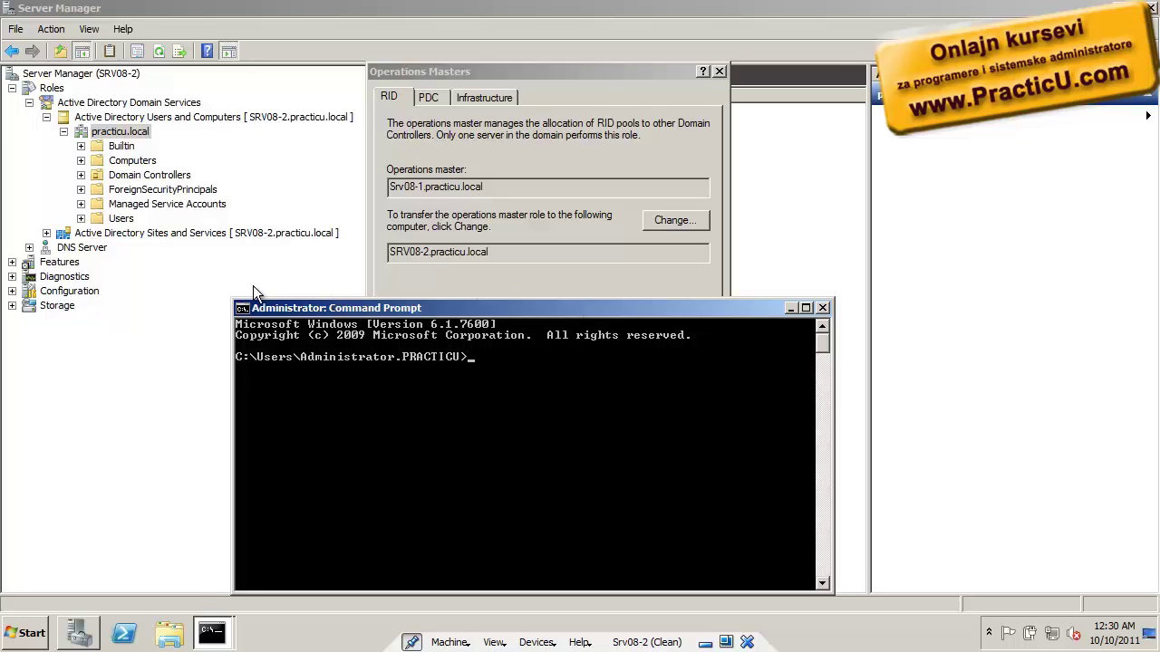
left_click(151, 308)
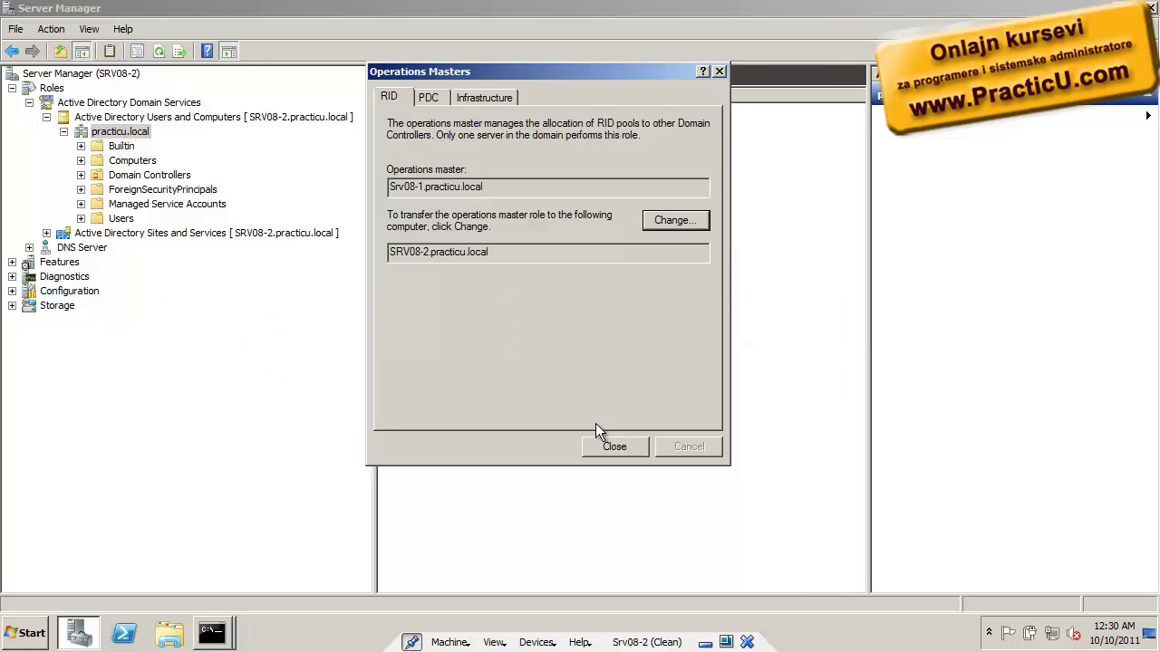
left_click(605, 446)
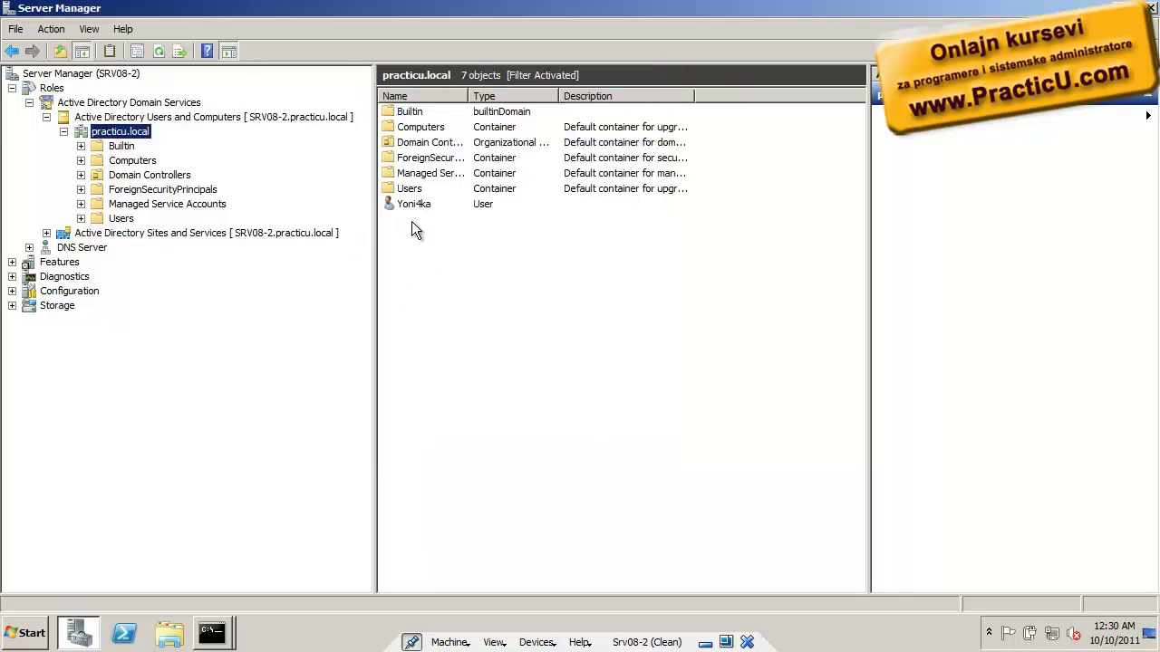
Turn on View > Advanced Features to show the system containers
right_click(413, 205)
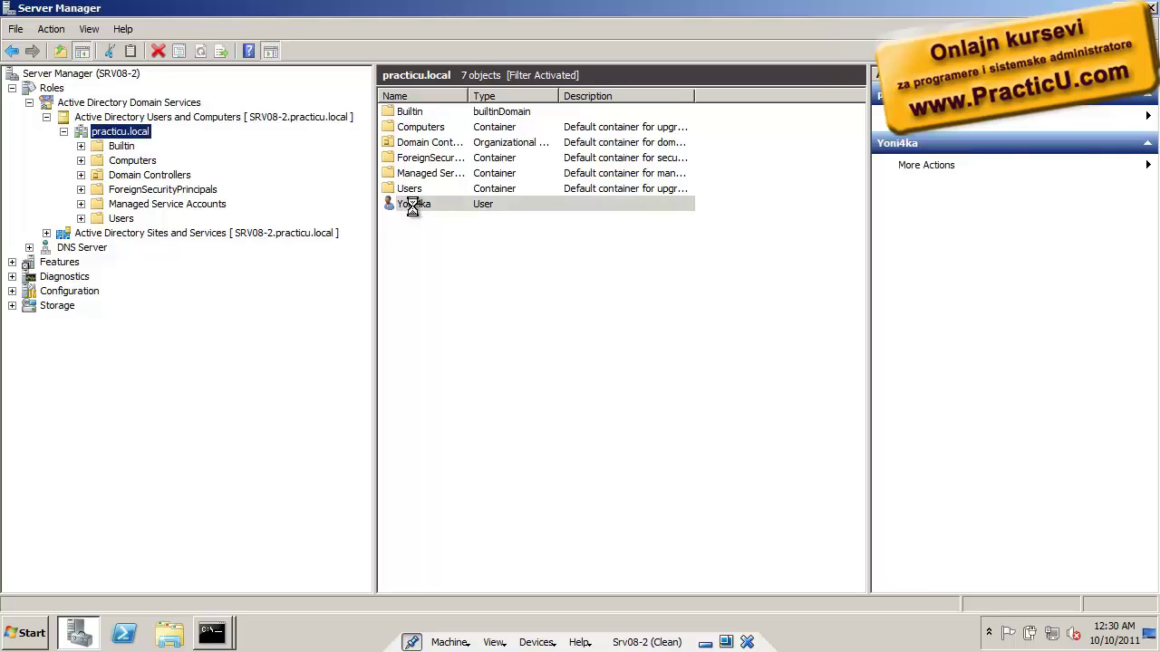
left_click(89, 29)
left_click(114, 159)
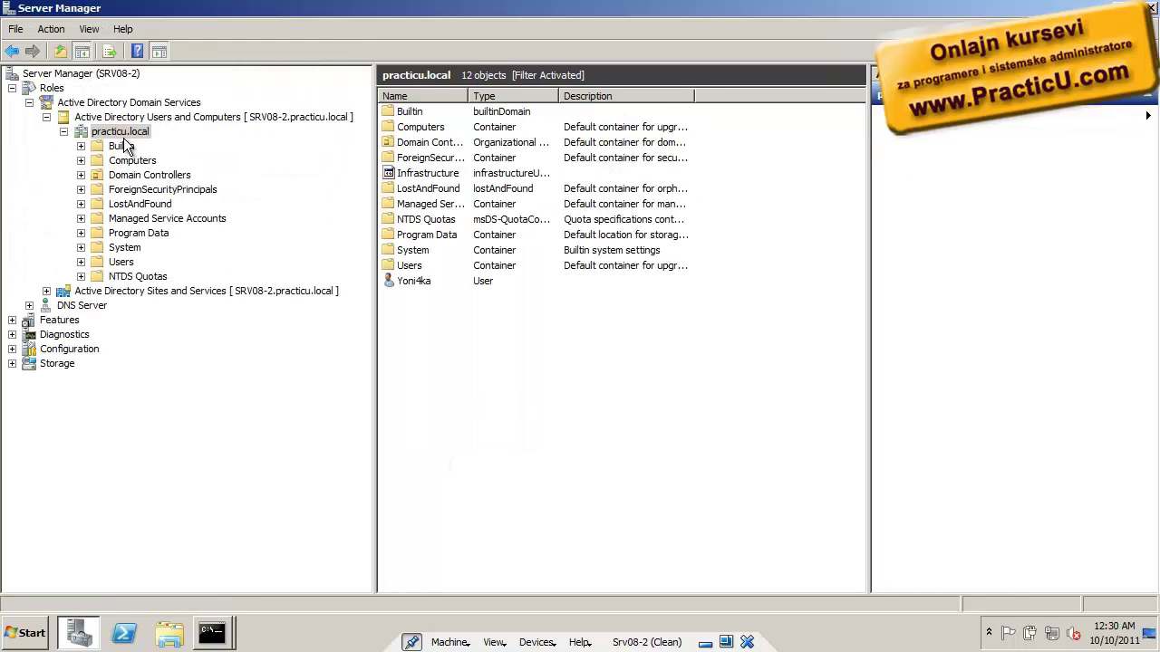
Open the existing user's Attribute Editor, browse up to userAccountControl, and open the Filter options
double_click(431, 283)
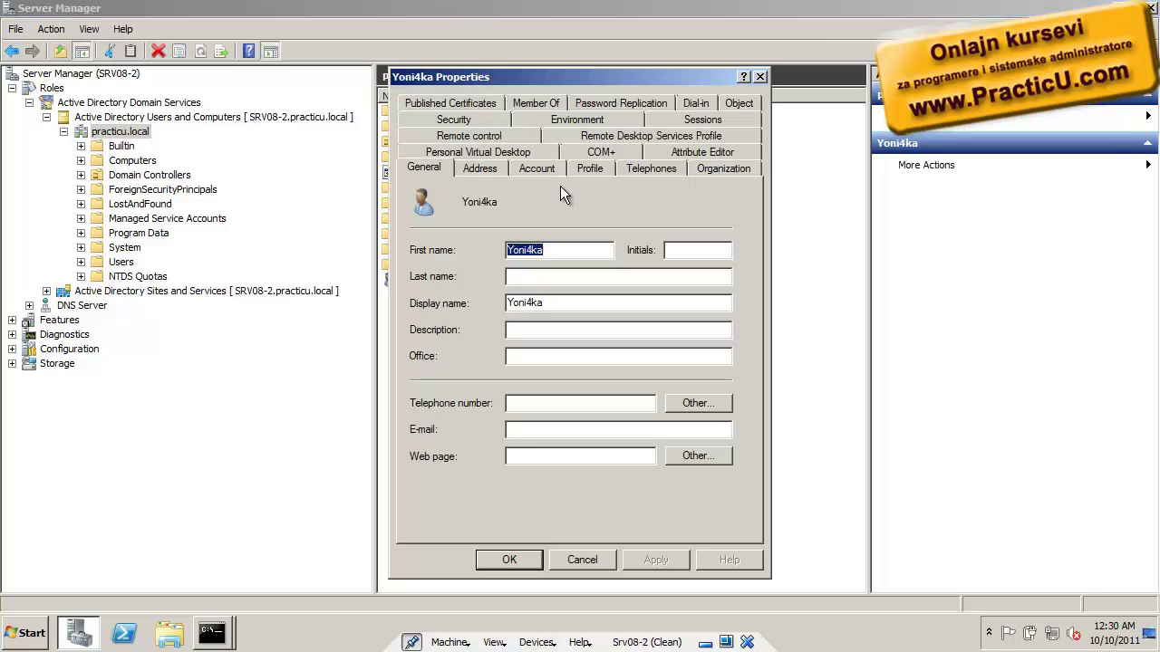
left_click(702, 152)
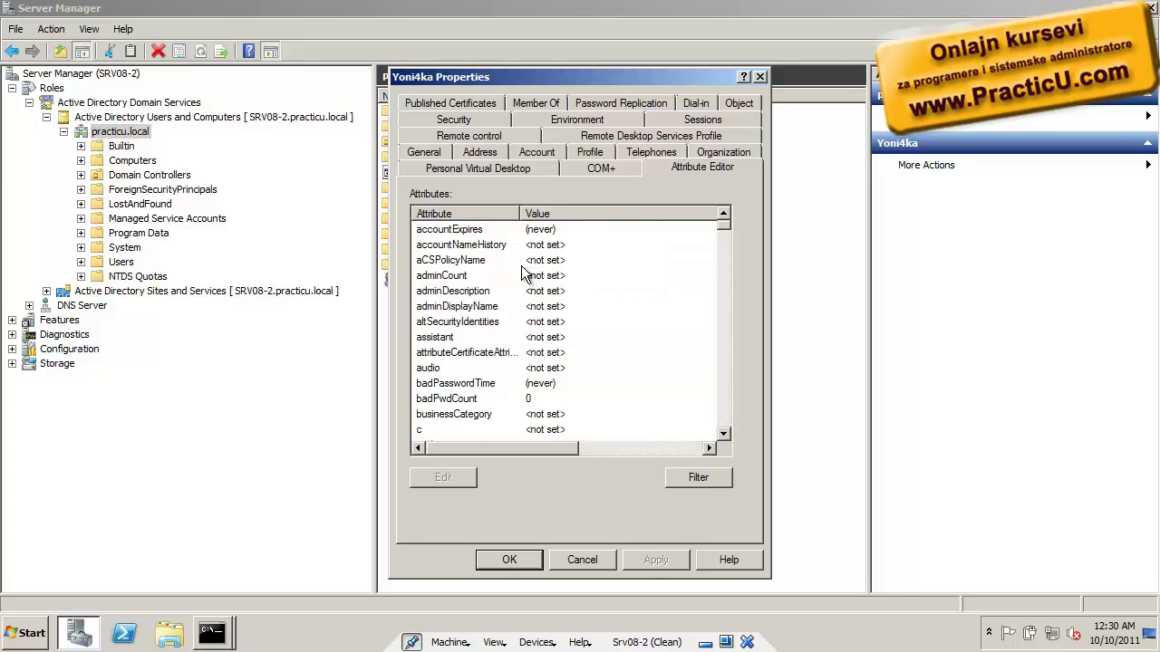
left_click(523, 265)
key("End")
key("Up")
key("Up")
key("Up")
key("Up")
key("Up")
key("Up")
key("Up")
key("Up")
key("Up")
key("Up")
key("Up")
key("Up")
key("Up")
key("Up")
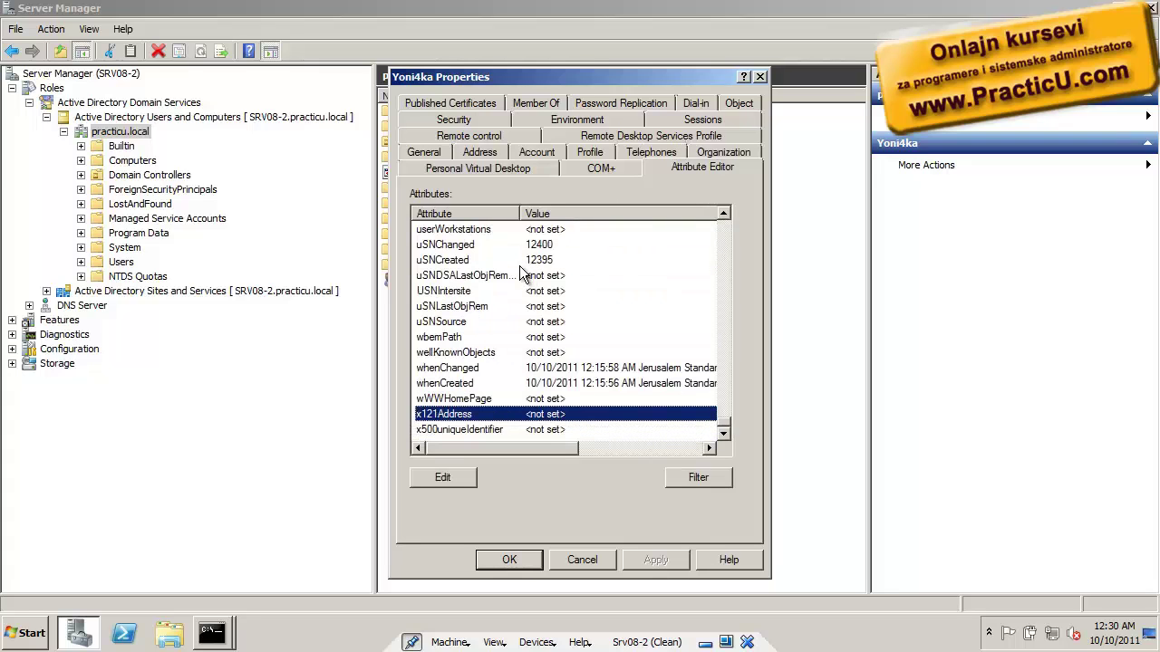
key("Up")
key("Up")
key("Up")
key("Up")
key("Up")
key("Up")
key("Up")
key("Up")
key("Up")
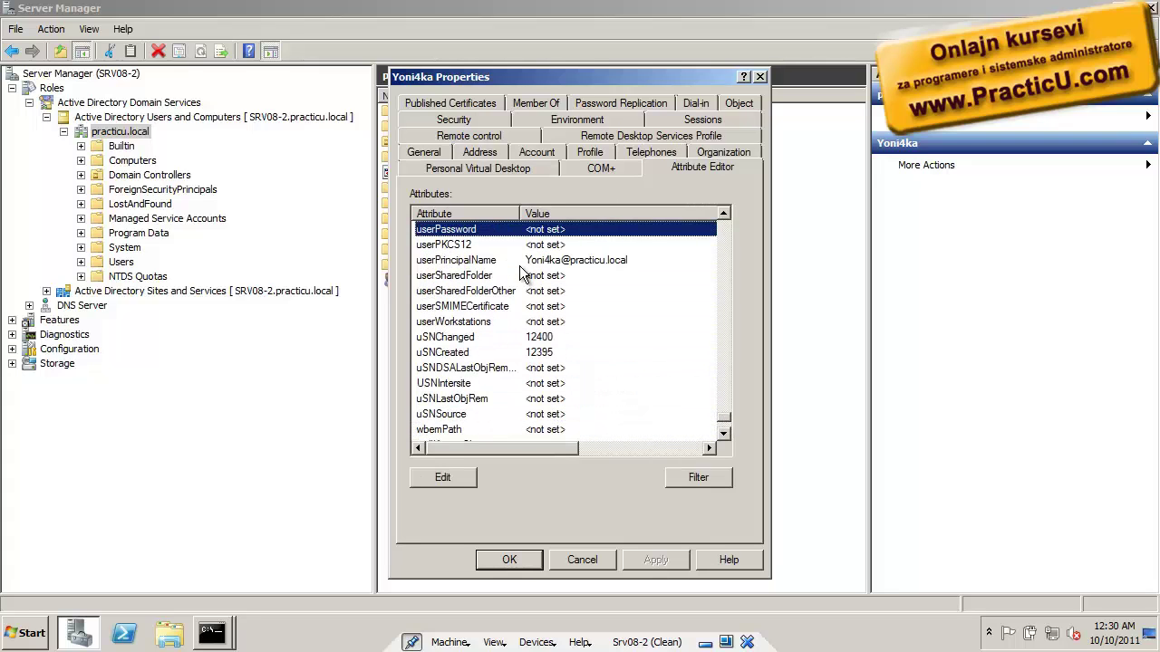
key("Up")
key("Up")
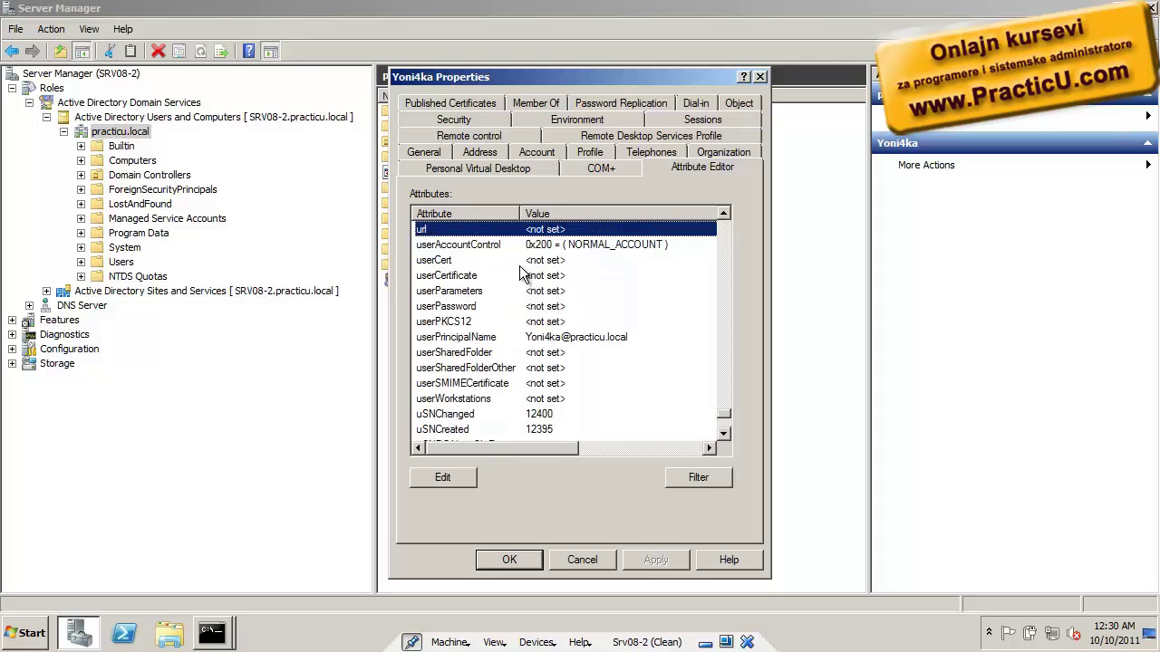
key("Up")
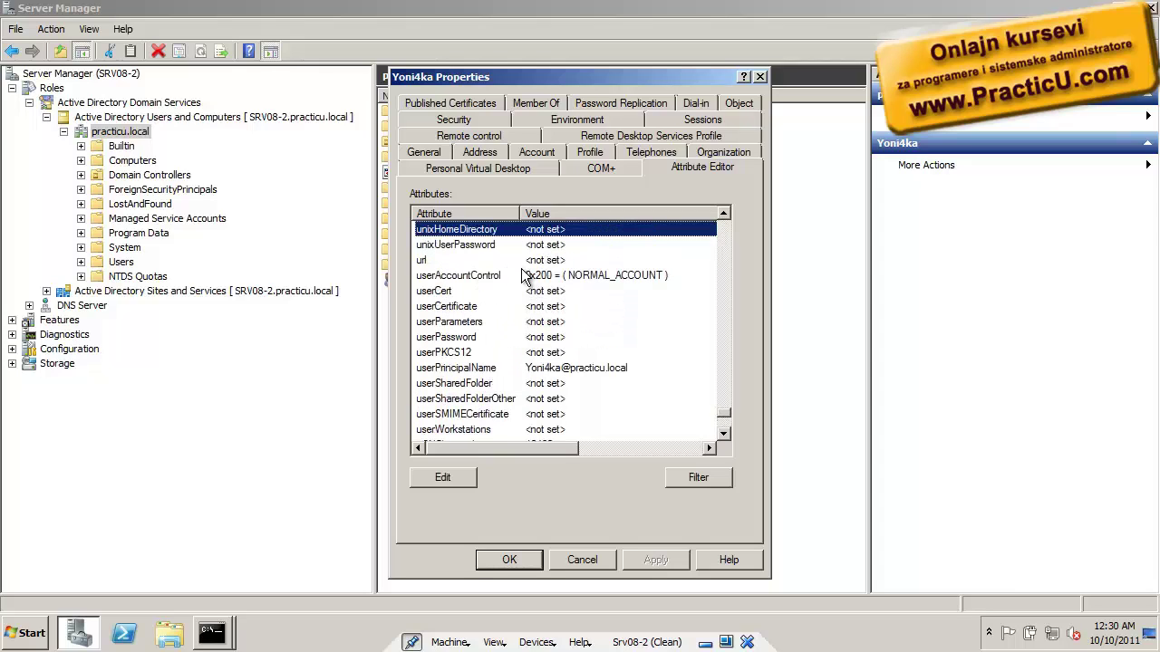
left_click(695, 476)
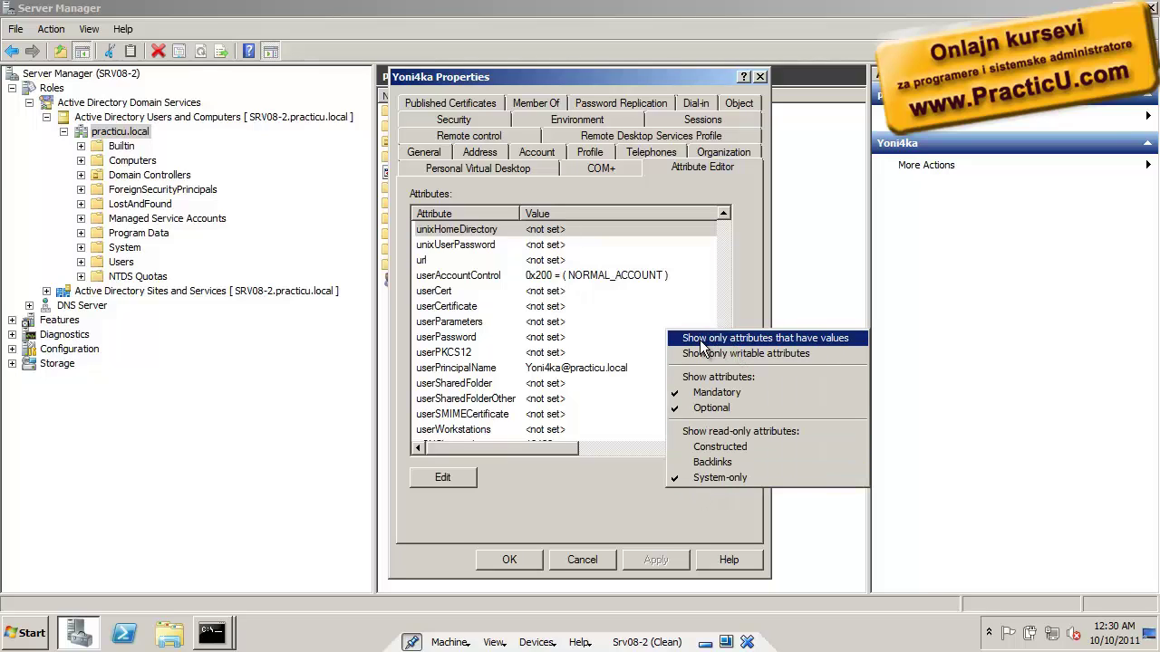
Filter the Attribute Editor to show only attributes that have values
left_click(634, 508)
left_click(720, 485)
left_click(761, 341)
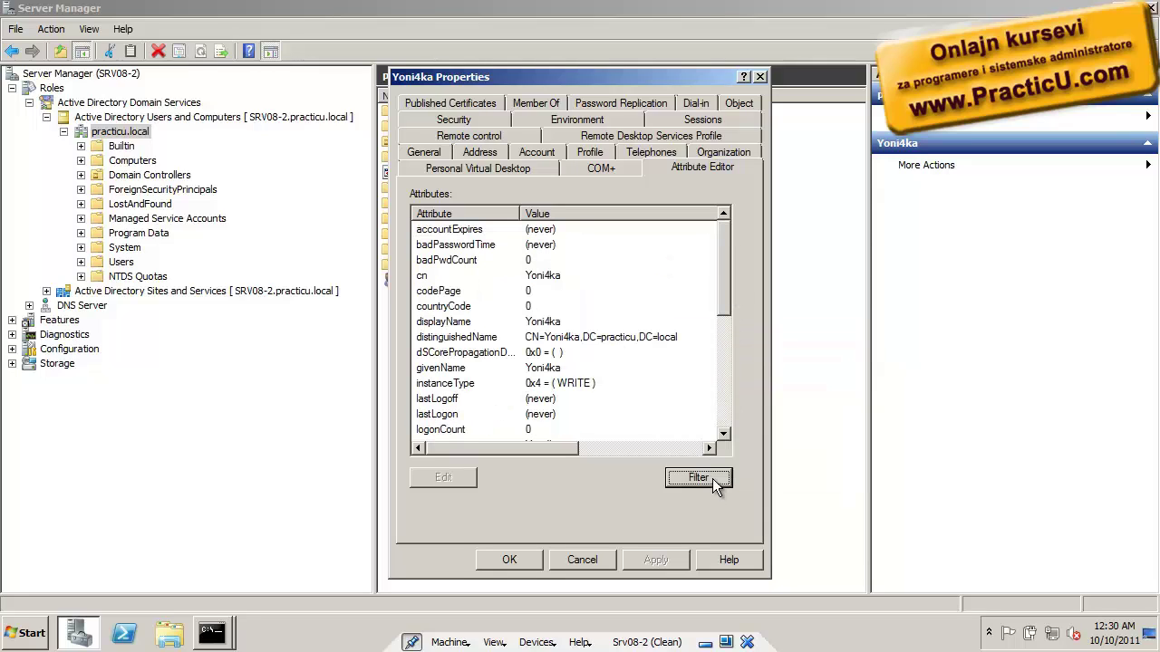
left_click_drag(722, 300, 724, 345)
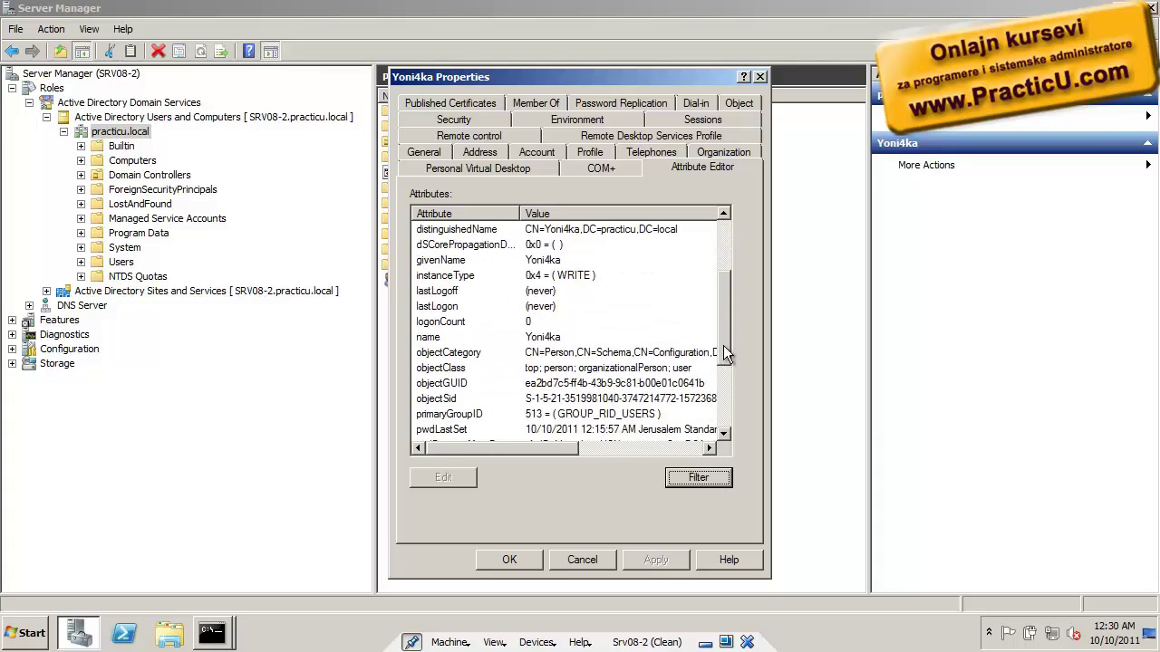
Select objectSid, widen the view to read the full SID, and cancel the properties
left_click(548, 400)
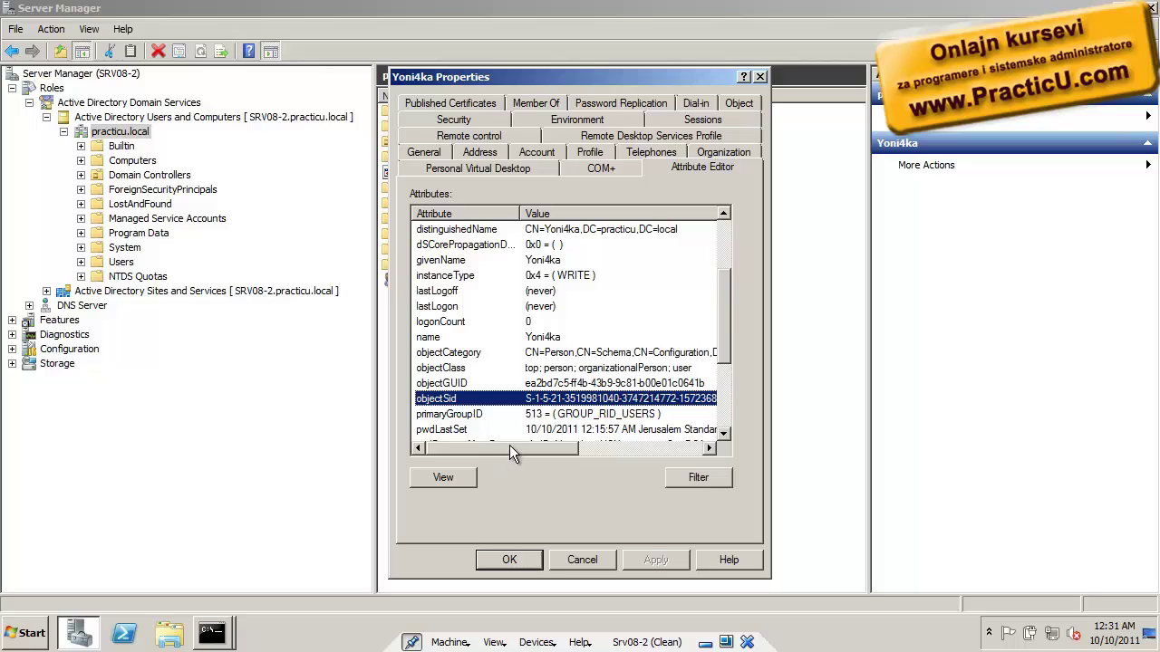
left_click_drag(509, 445, 557, 452)
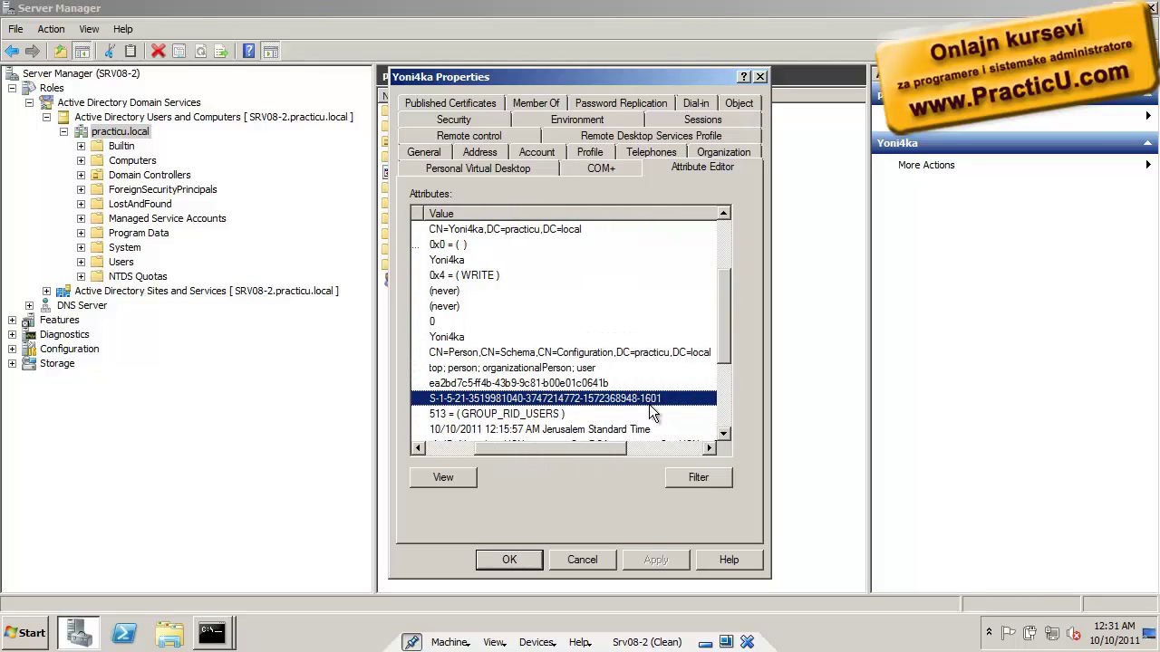
left_click_drag(524, 447, 470, 447)
left_click_drag(521, 213, 488, 213)
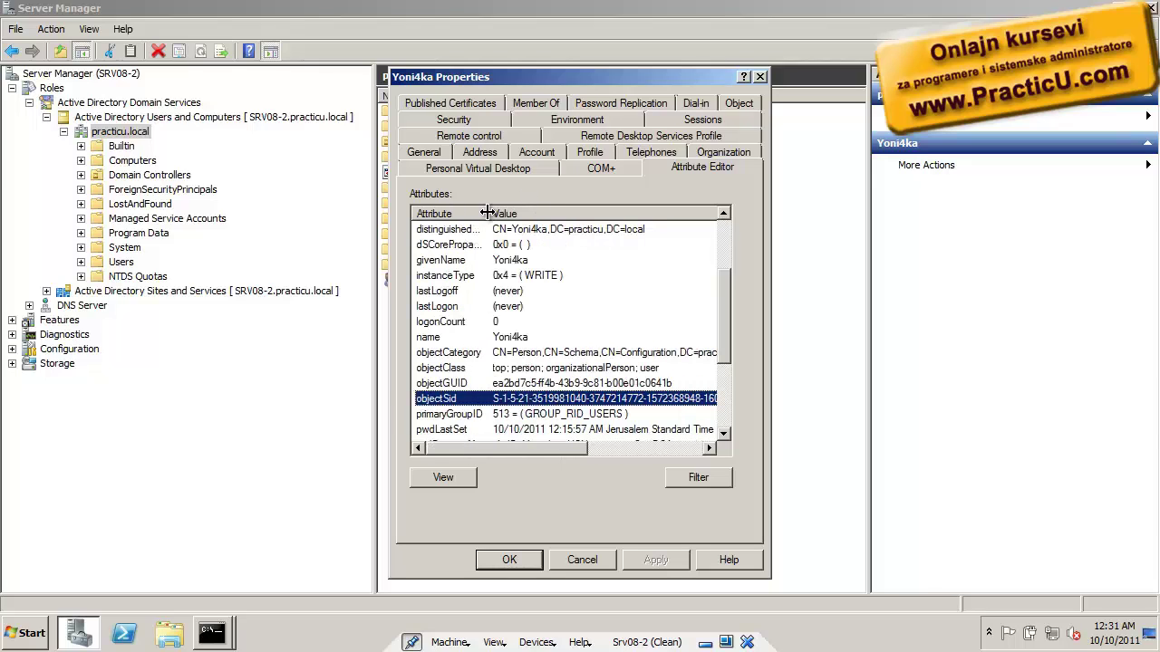
left_click_drag(586, 447, 628, 433)
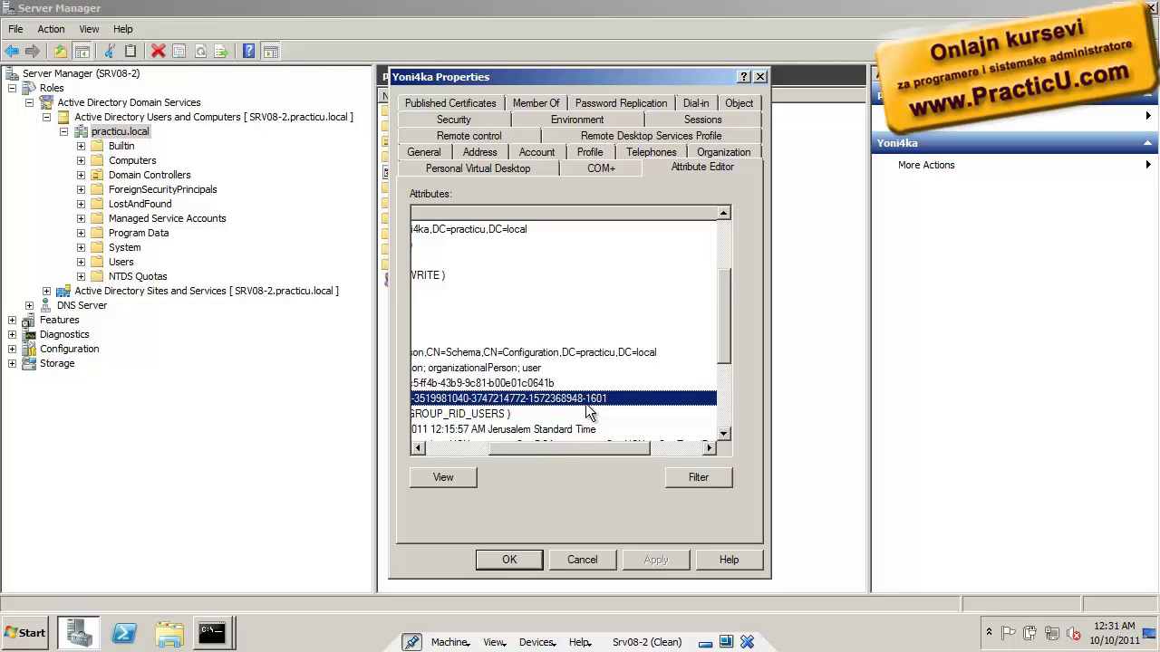
left_click_drag(554, 448, 523, 448)
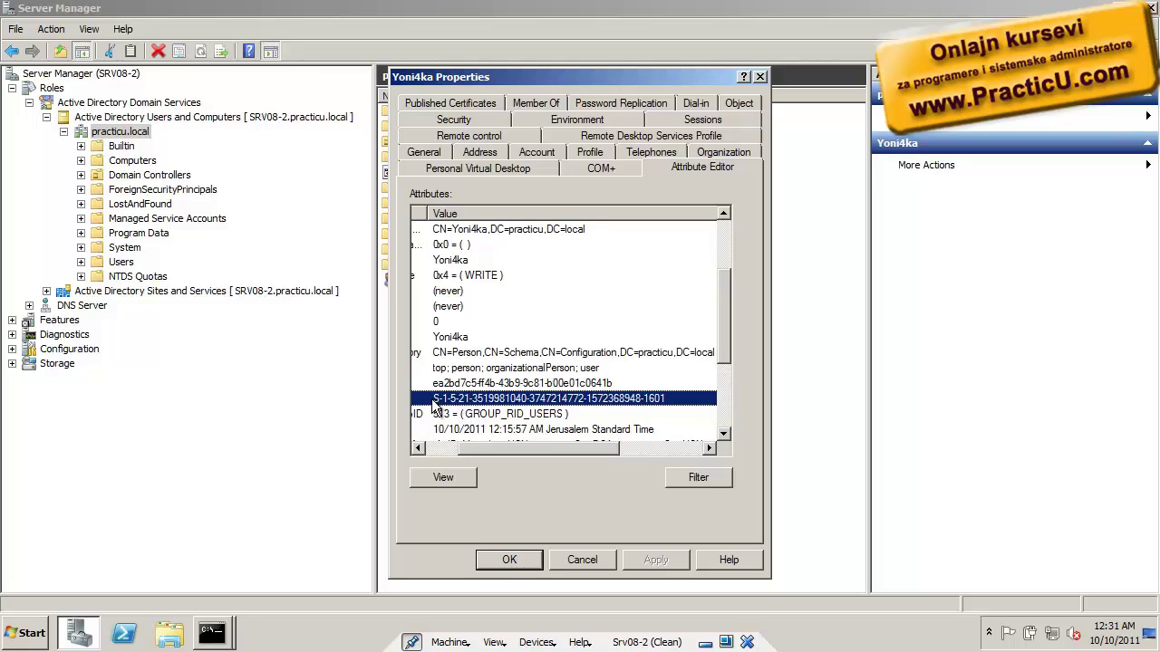
left_click_drag(580, 447, 521, 448)
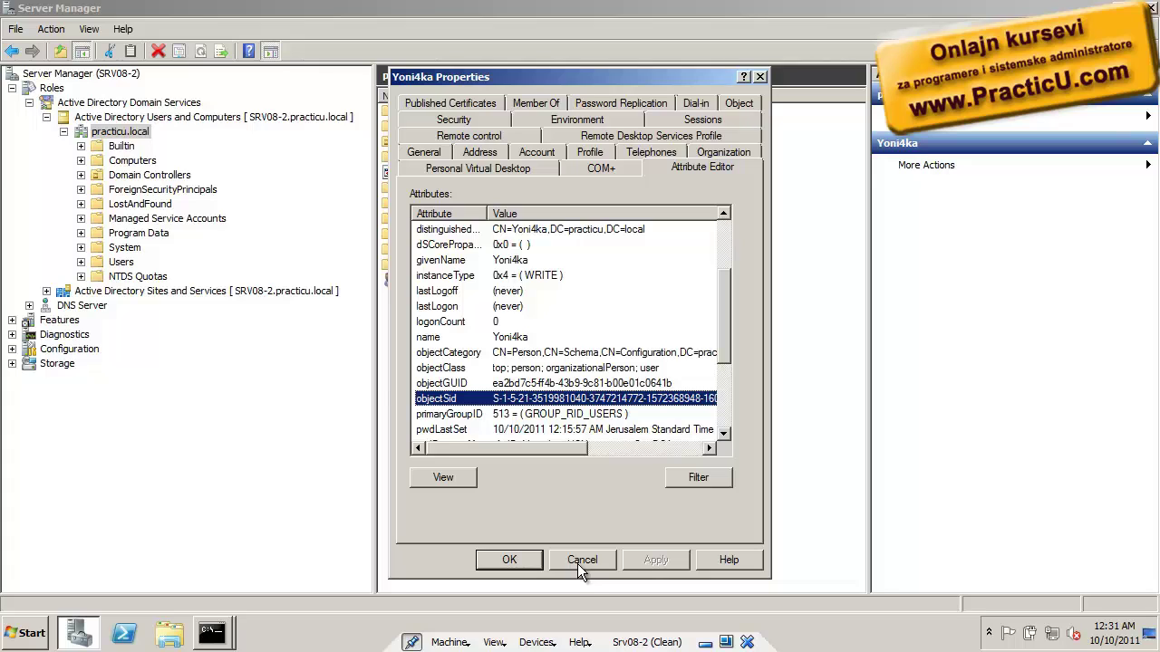
left_click(578, 562)
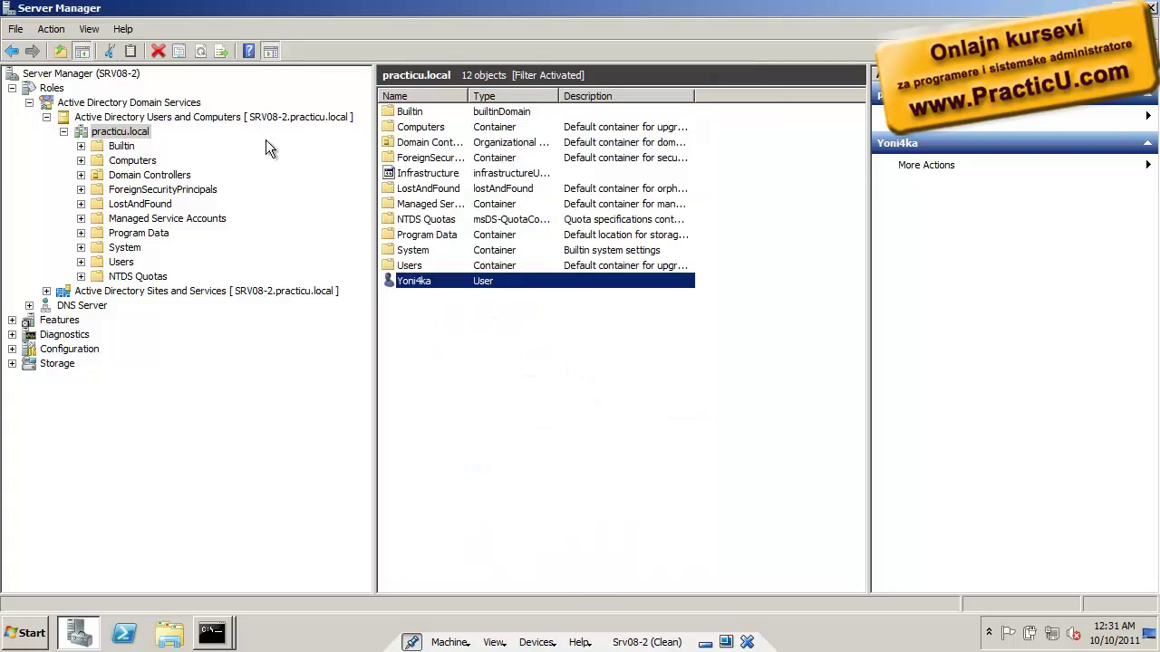
Create a new user account in practicu.local, entering its name, logon name and password
left_click(407, 303)
left_click(419, 285)
right_click(419, 300)
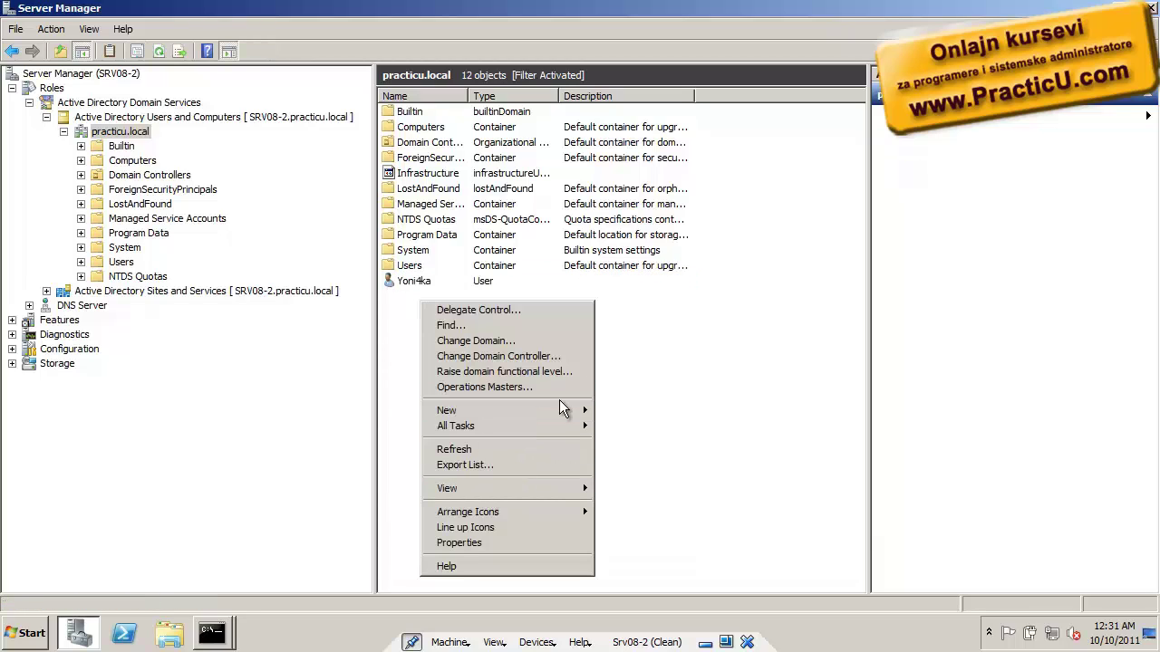
mouse_move(559, 408)
left_click(689, 533)
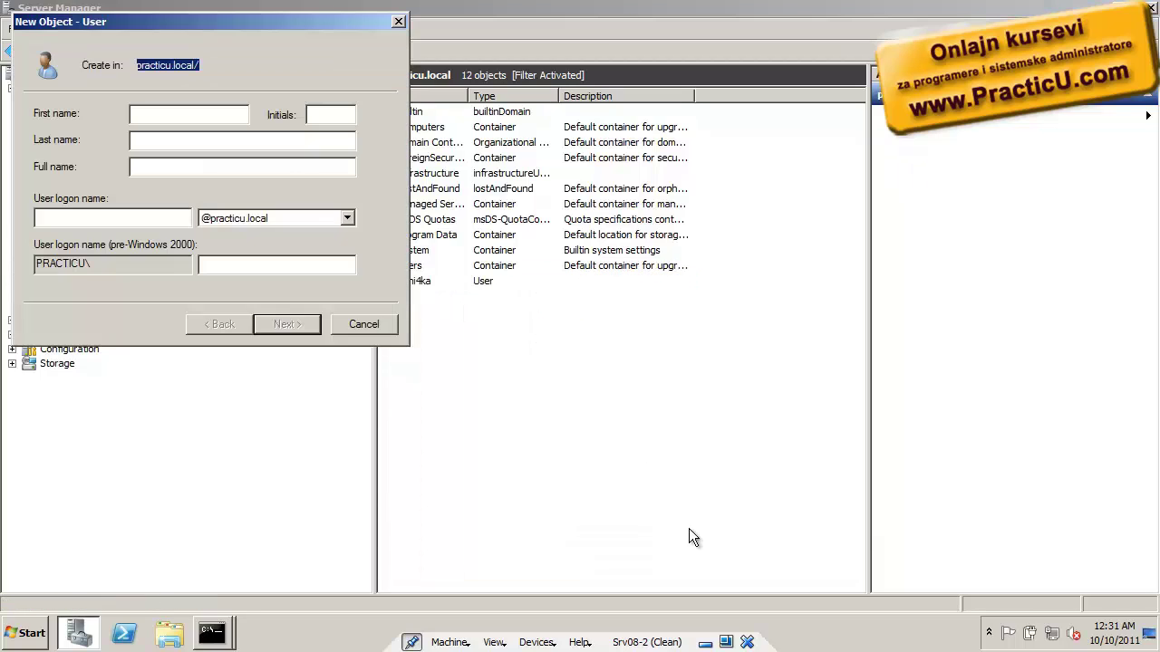
type("Dana")
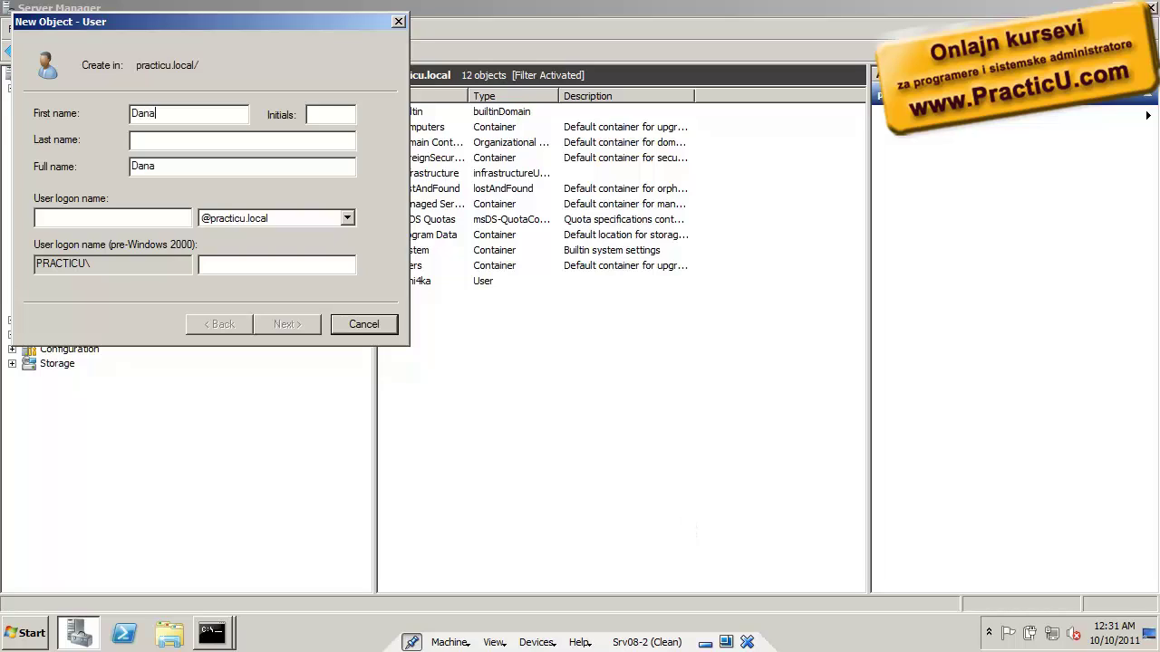
key("Tab")
key("Tab")
type("Dana")
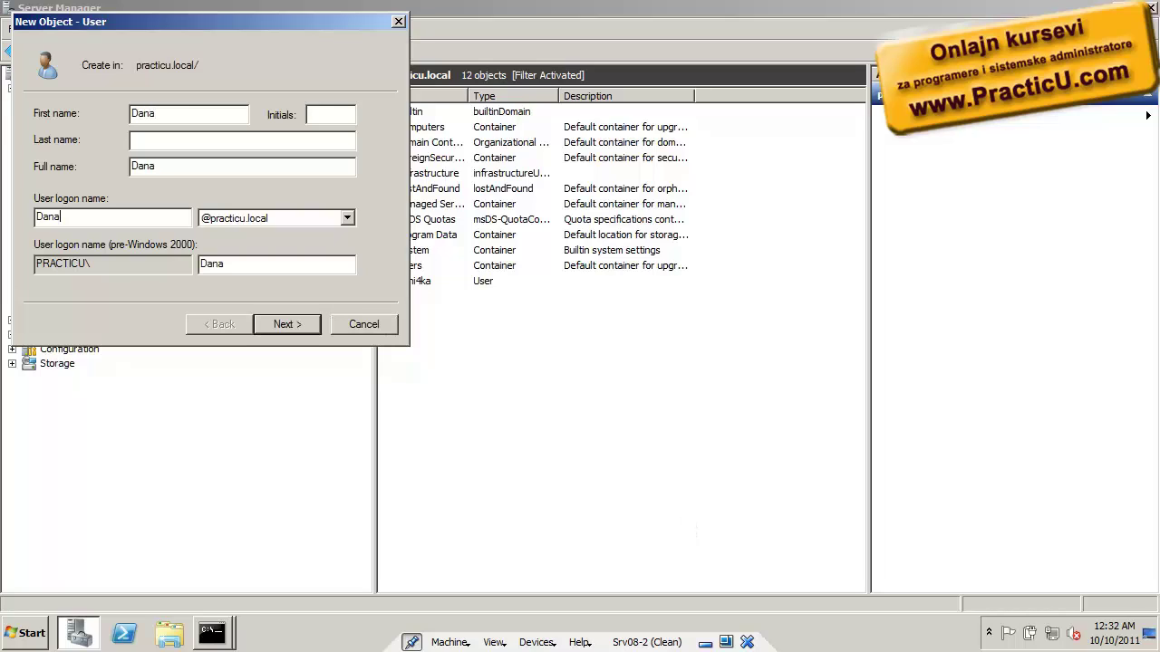
key("Return")
type("$w0rd")
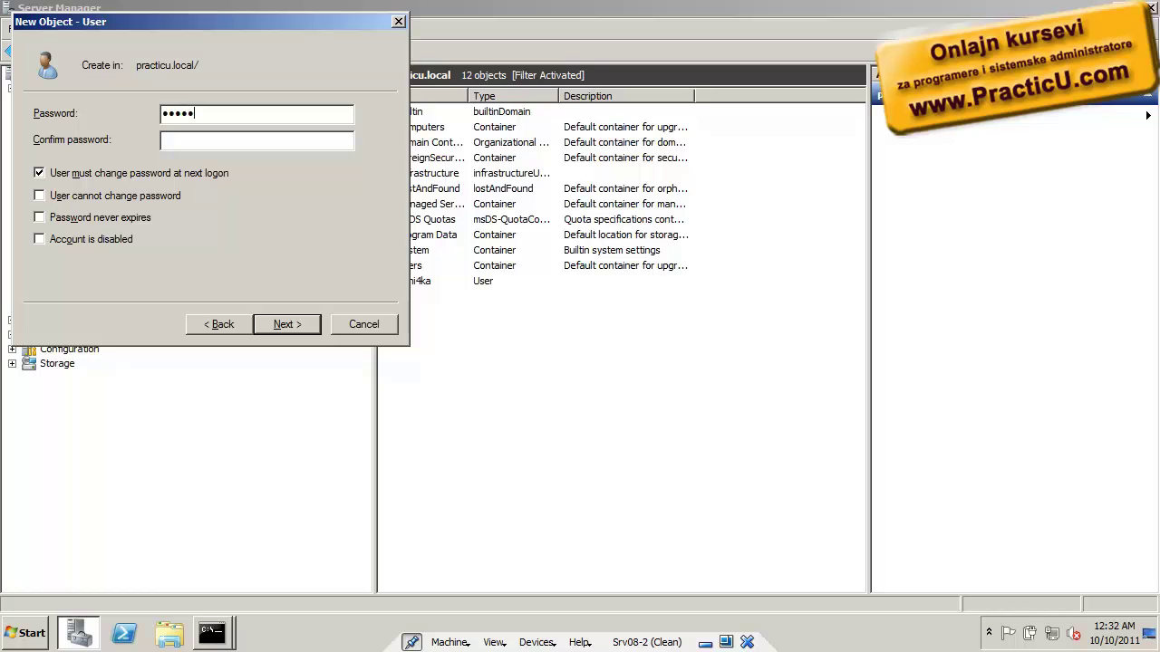
key("Tab")
type("Pa$$w0rd")
key("Return")
key("Return")
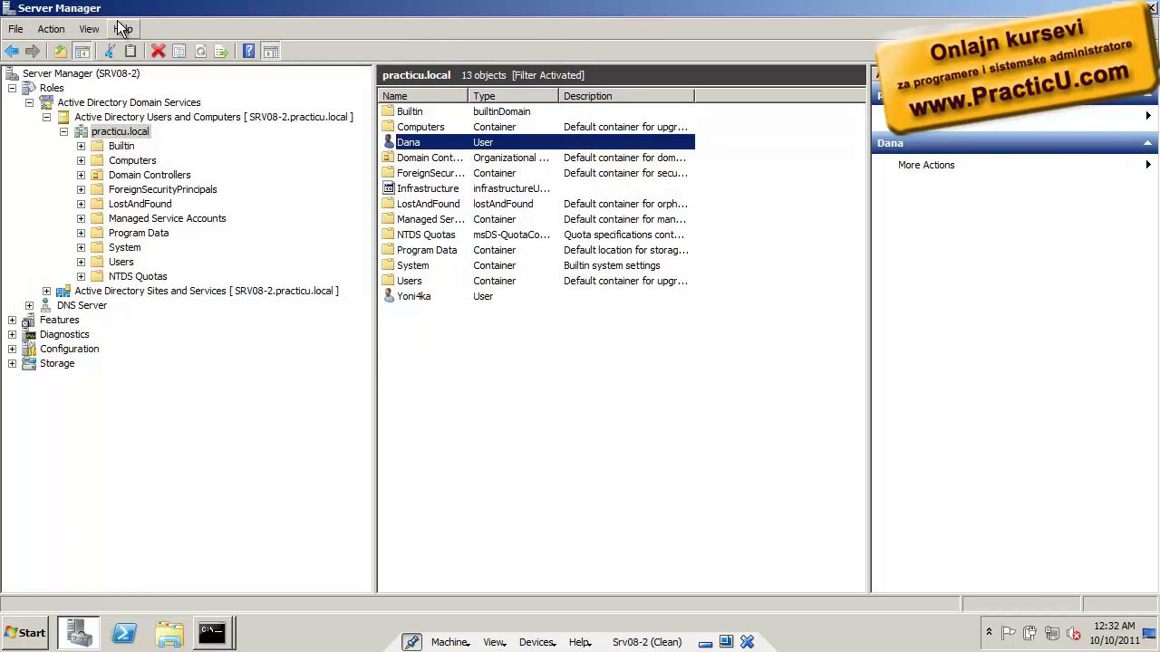
Open the new user's Attribute Editor, read its objectSid value, and cancel the properties
left_click(90, 29)
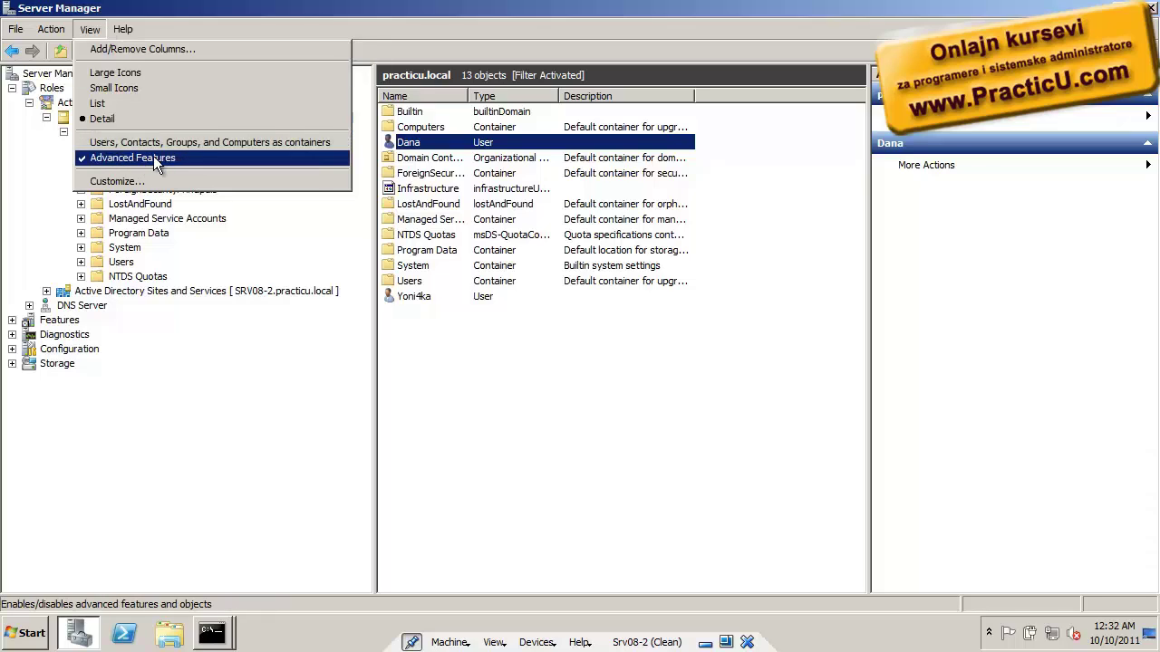
left_click(451, 140)
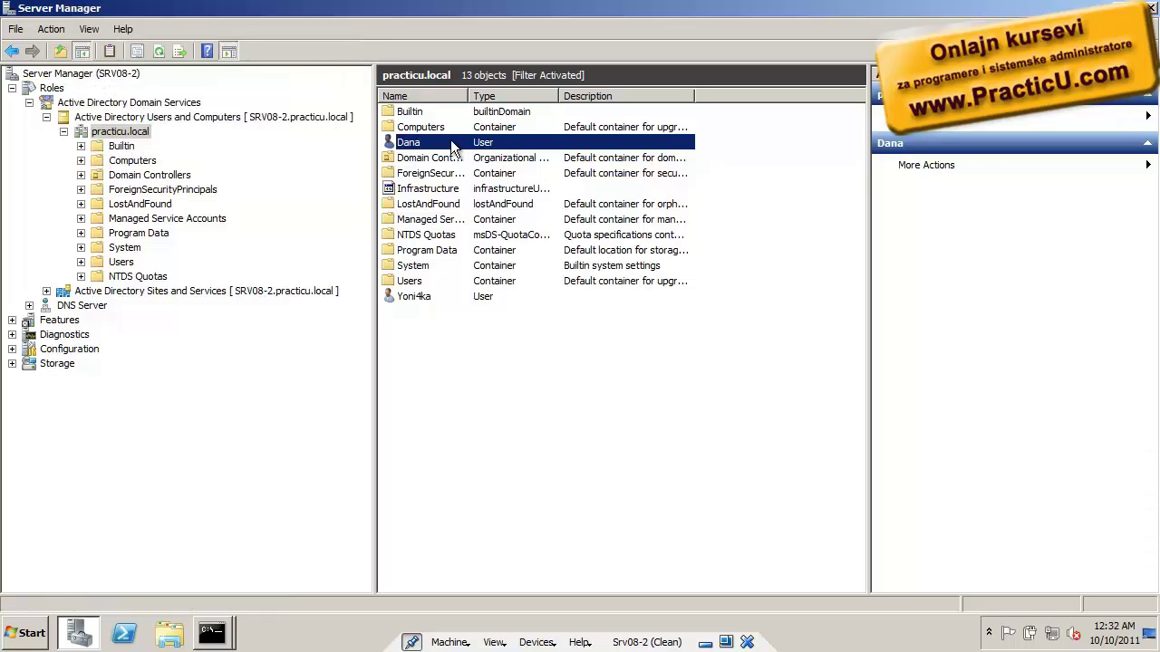
right_click(451, 140)
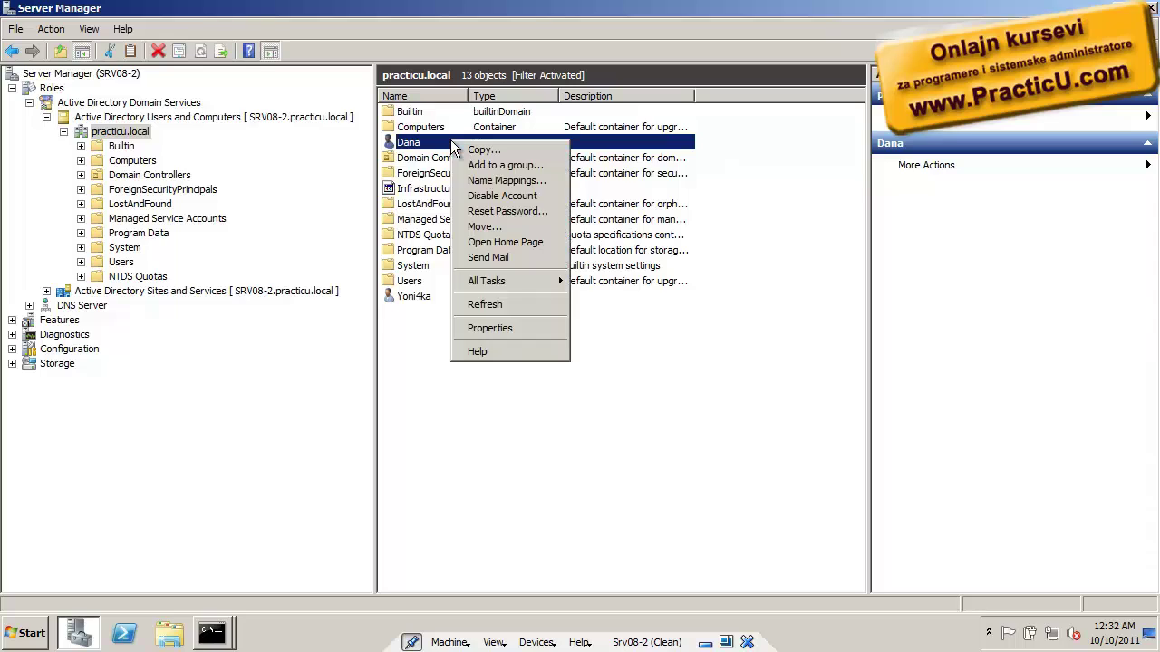
left_click(530, 330)
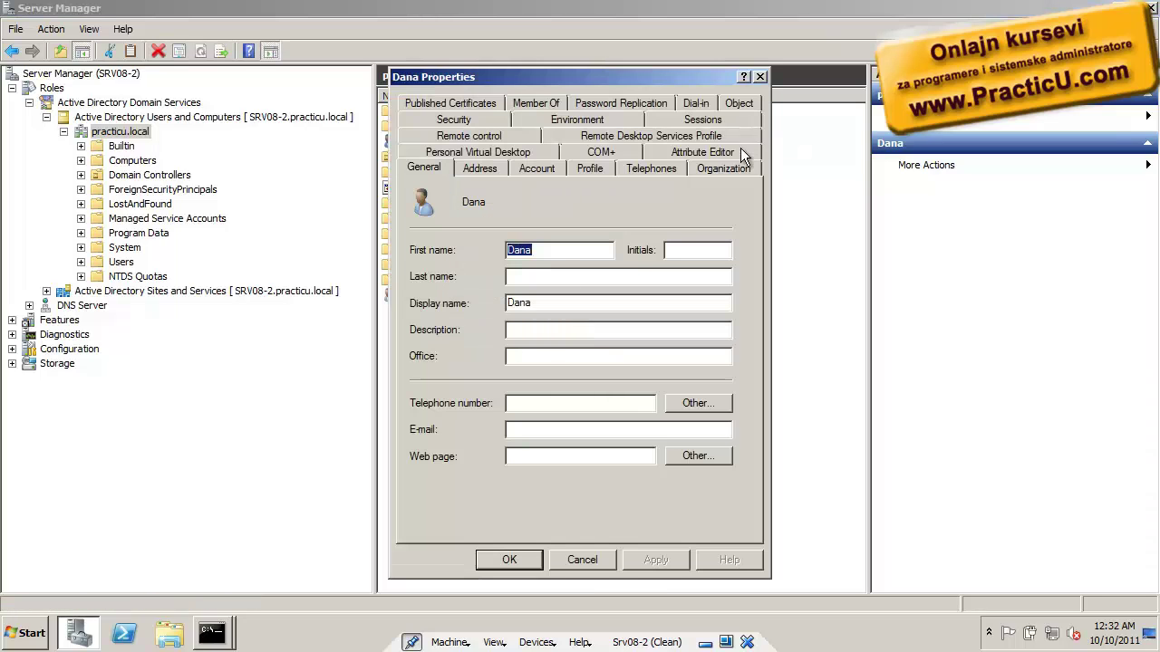
left_click(734, 152)
left_click(721, 479)
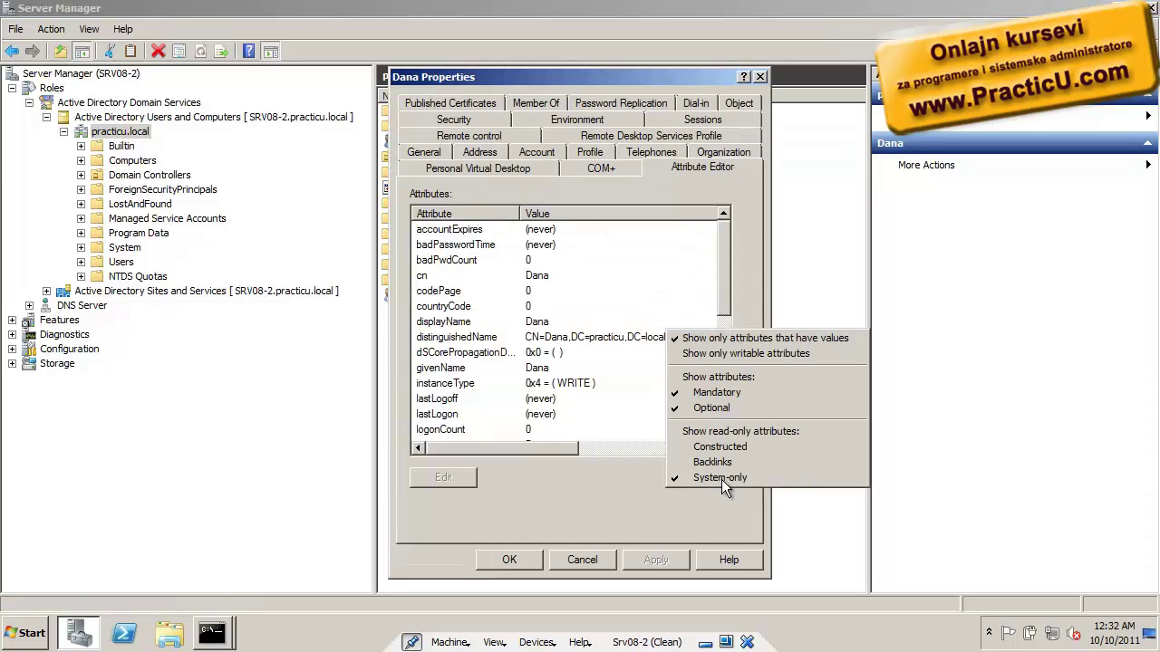
left_click(732, 326)
scroll(726, 309, "down", 1)
left_click_drag(727, 331, 720, 373)
left_click(639, 292)
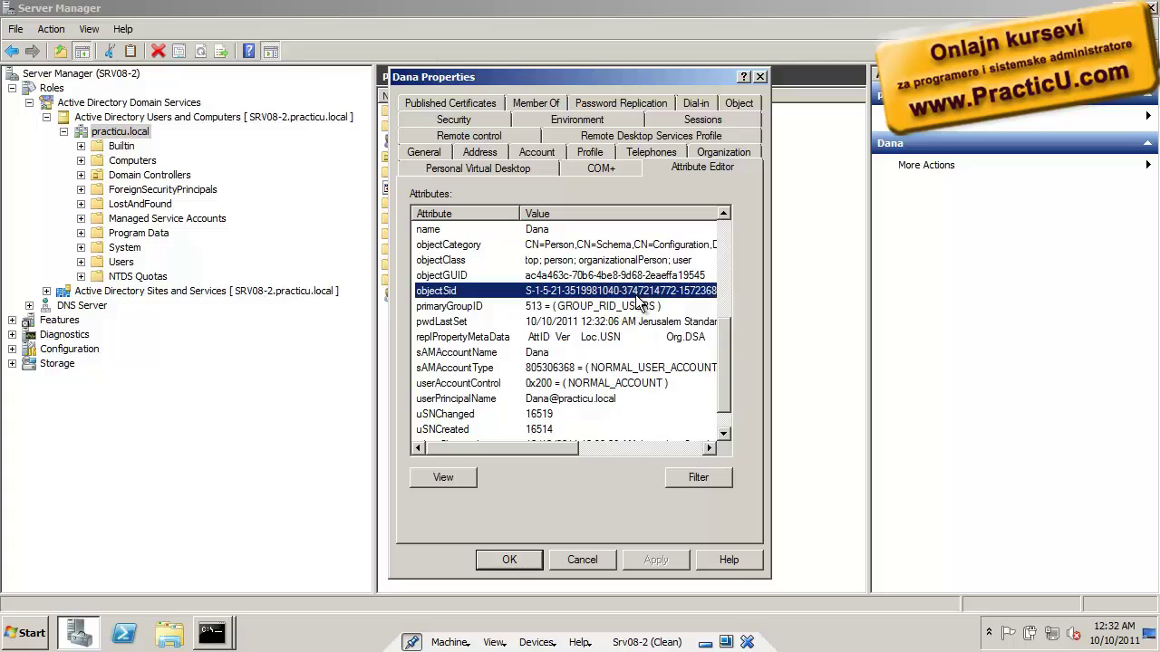
left_click_drag(547, 445, 622, 446)
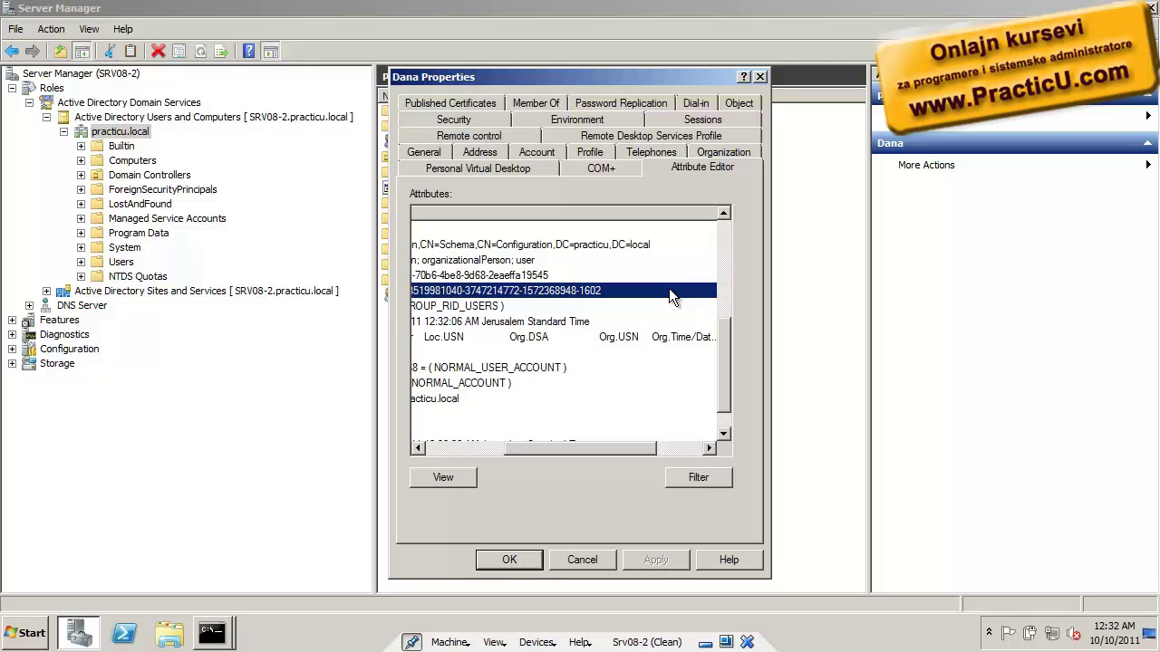
left_click(585, 559)
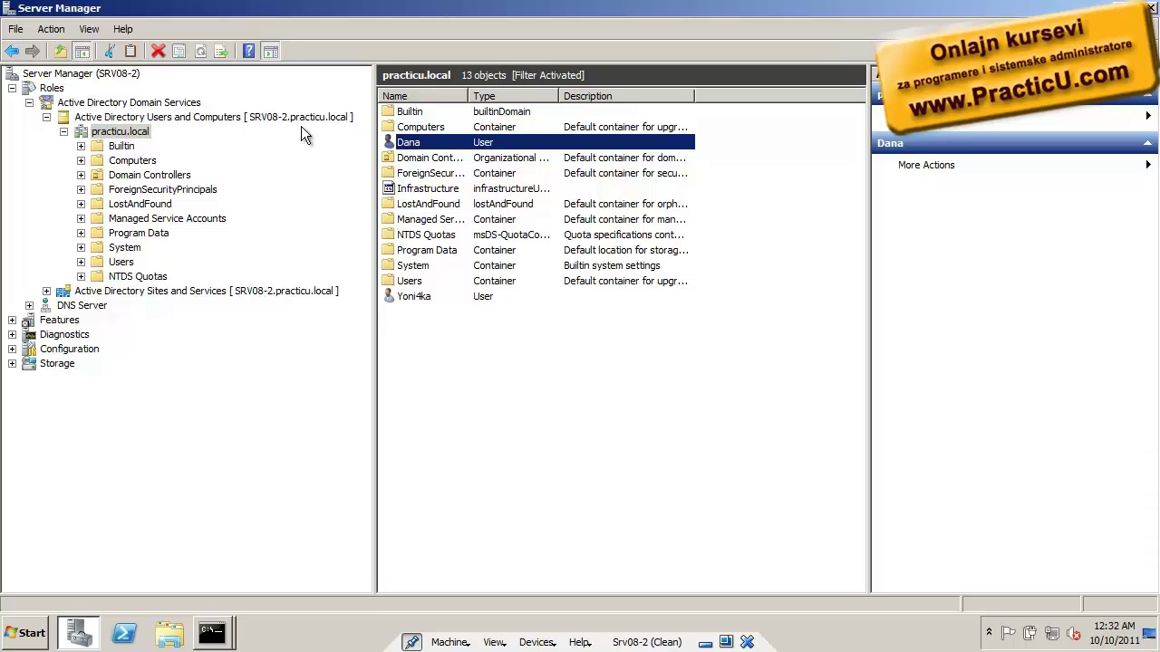
Switch Users and Computers to Srv08-1.practicu.local, open practicu.local and sort its objects by Type
right_click(136, 118)
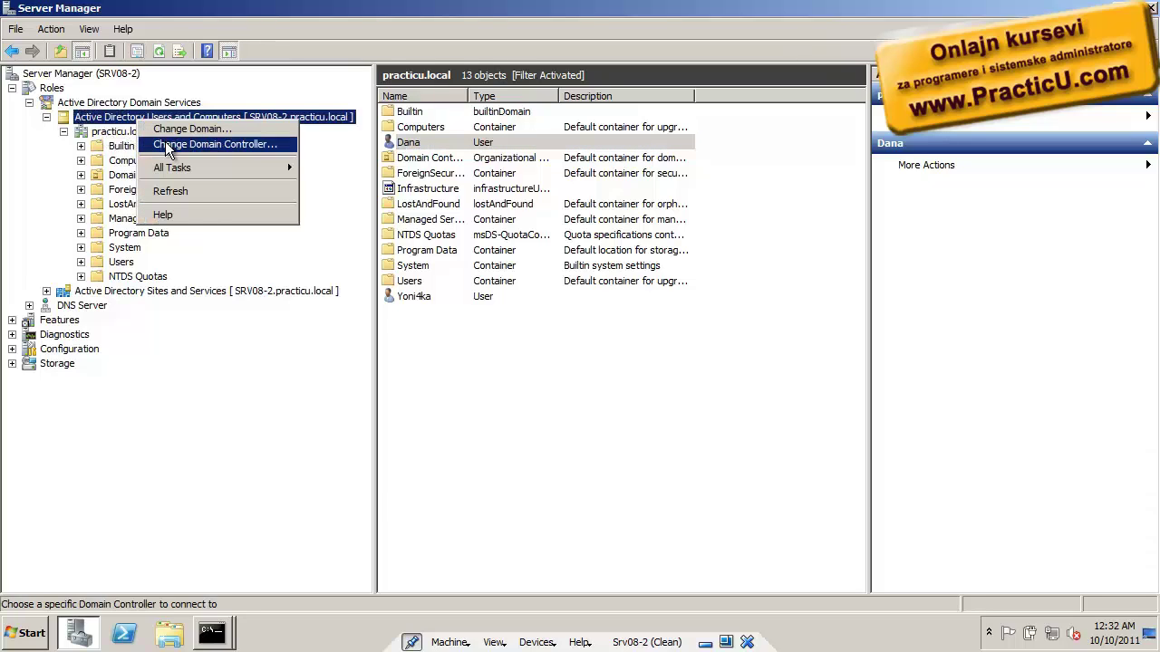
left_click(165, 142)
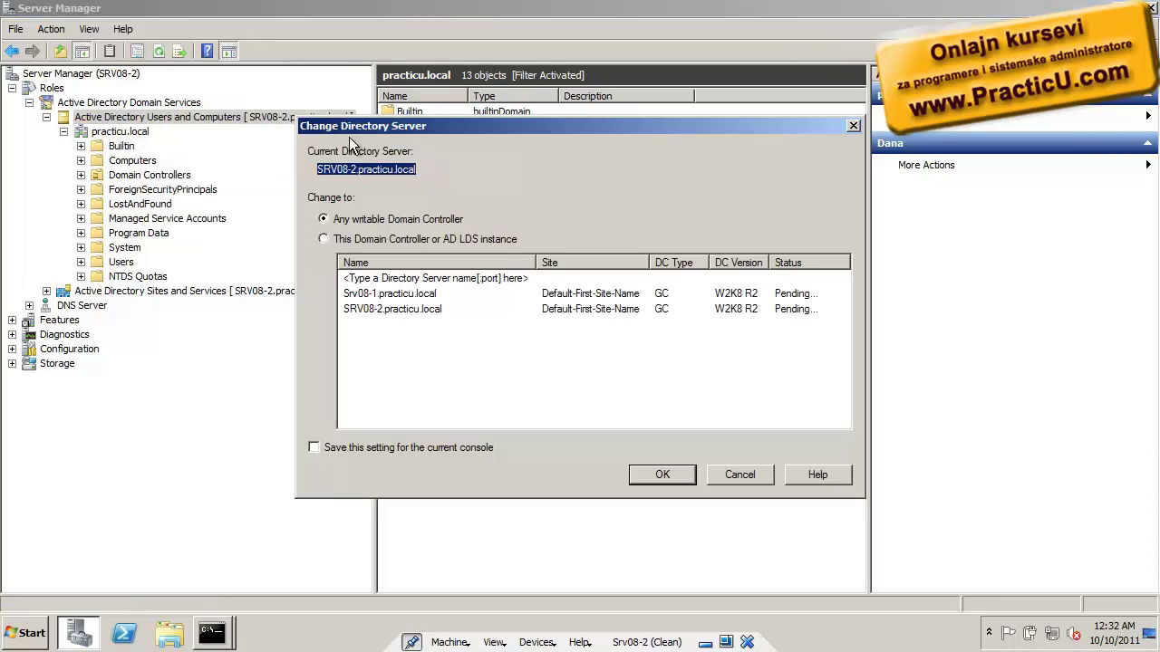
left_click(407, 293)
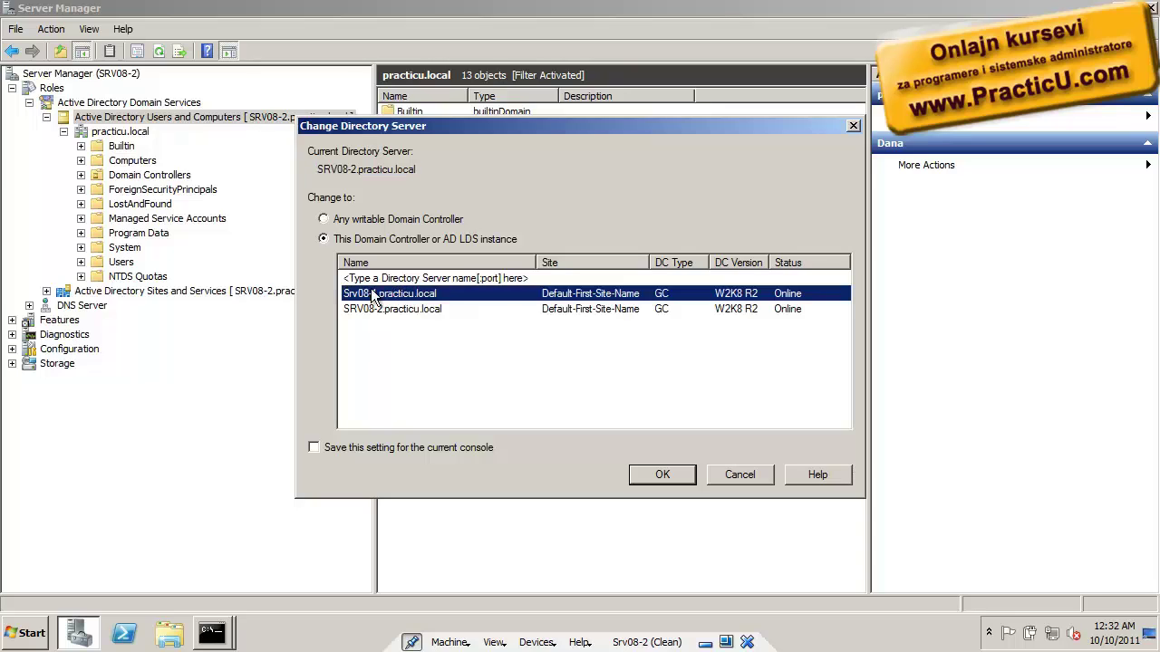
left_click(662, 475)
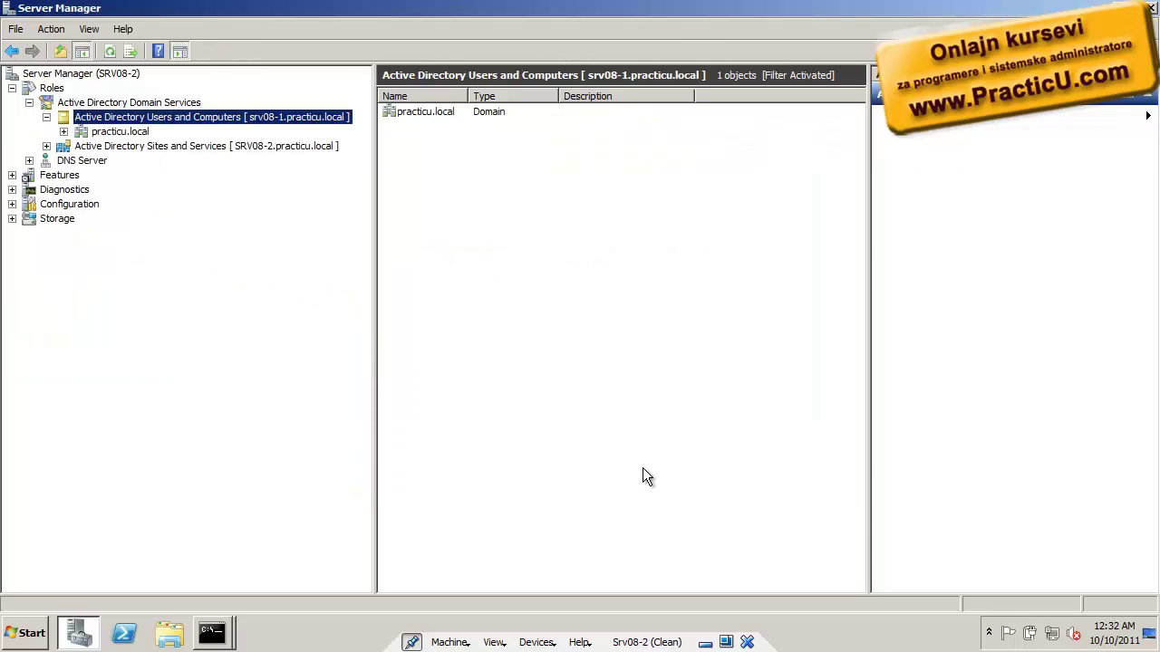
left_click(120, 132)
left_click(64, 132)
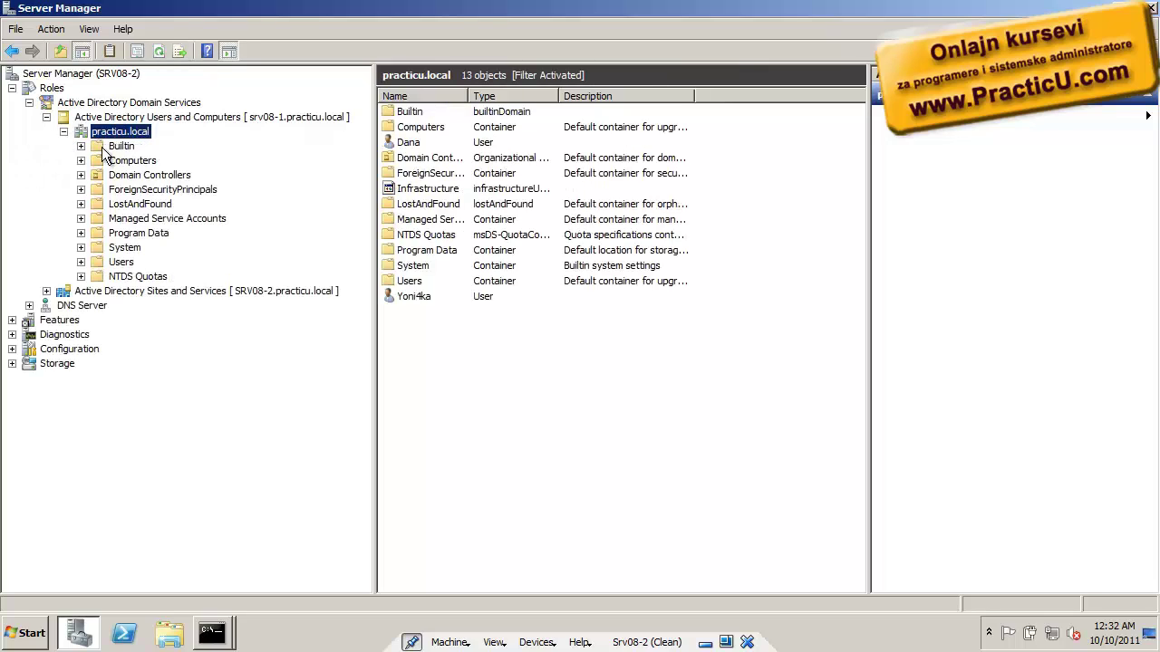
left_click(517, 94)
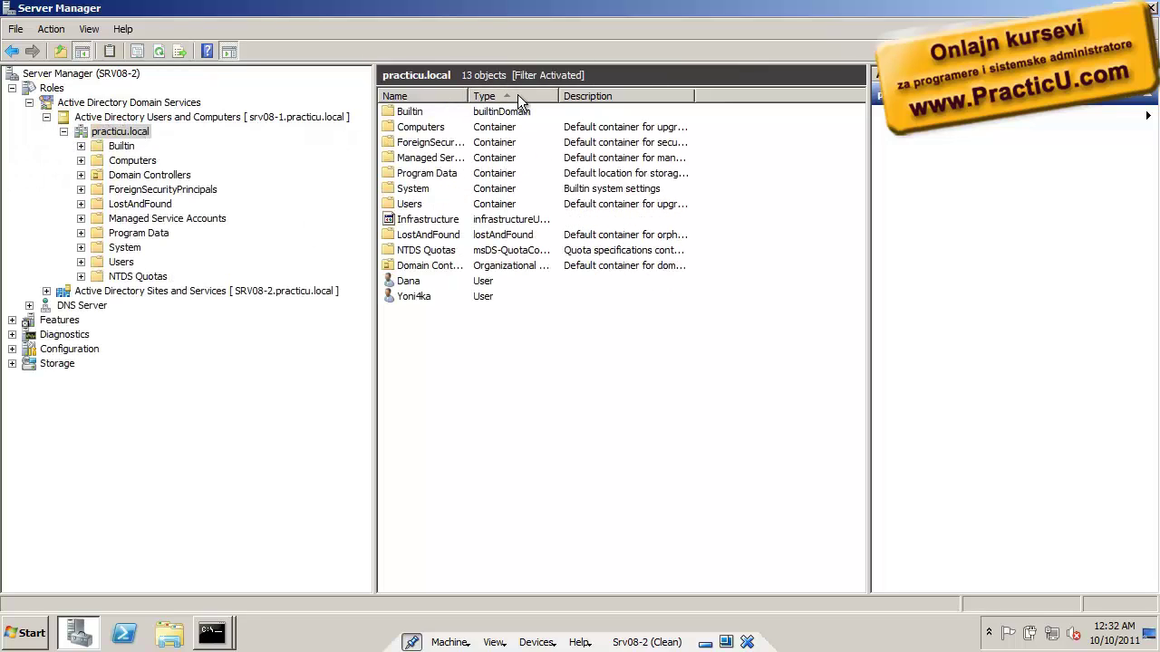
Create a new domain user with first and last name and a confirmed password
right_click(412, 314)
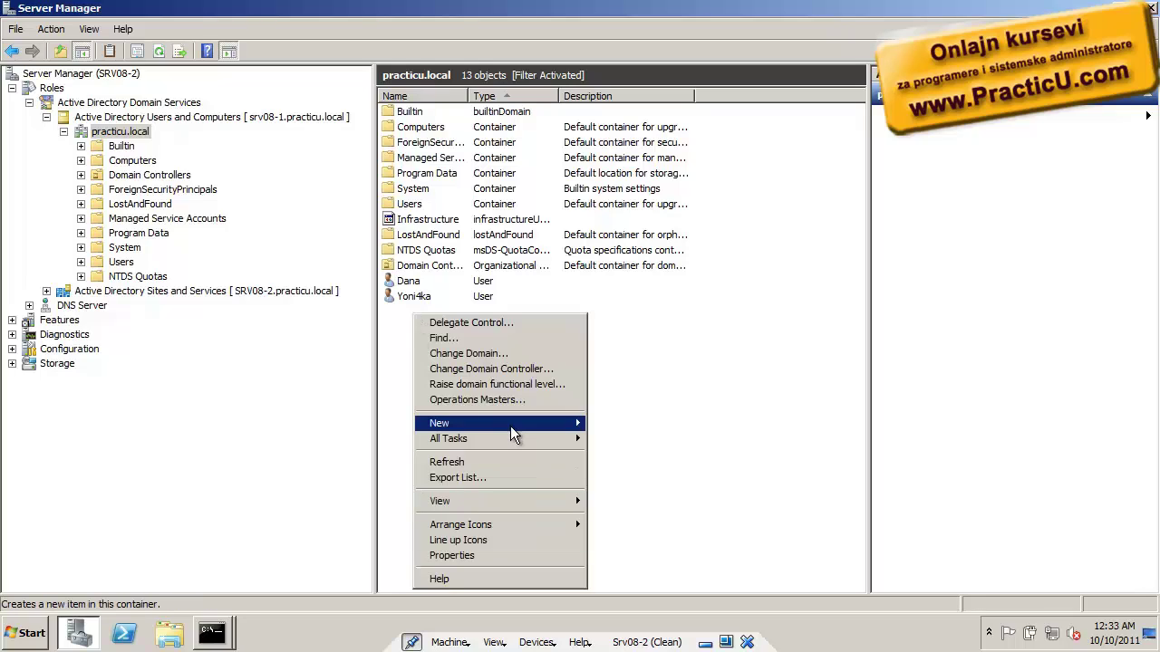
mouse_move(511, 429)
left_click(652, 547)
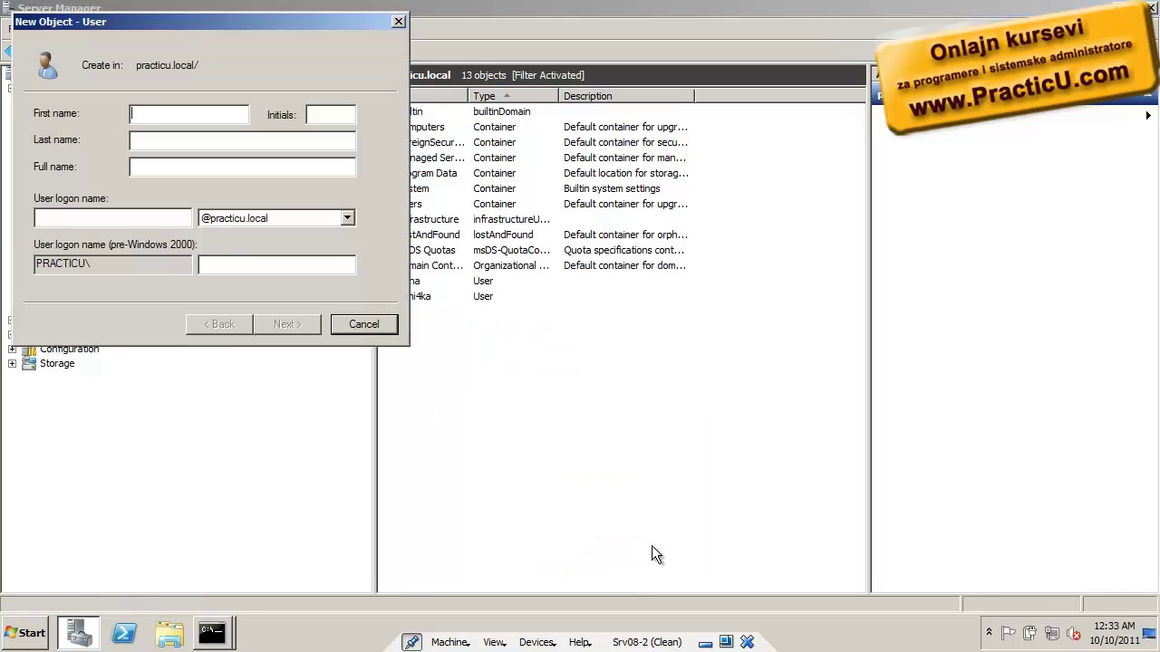
key("Tab")
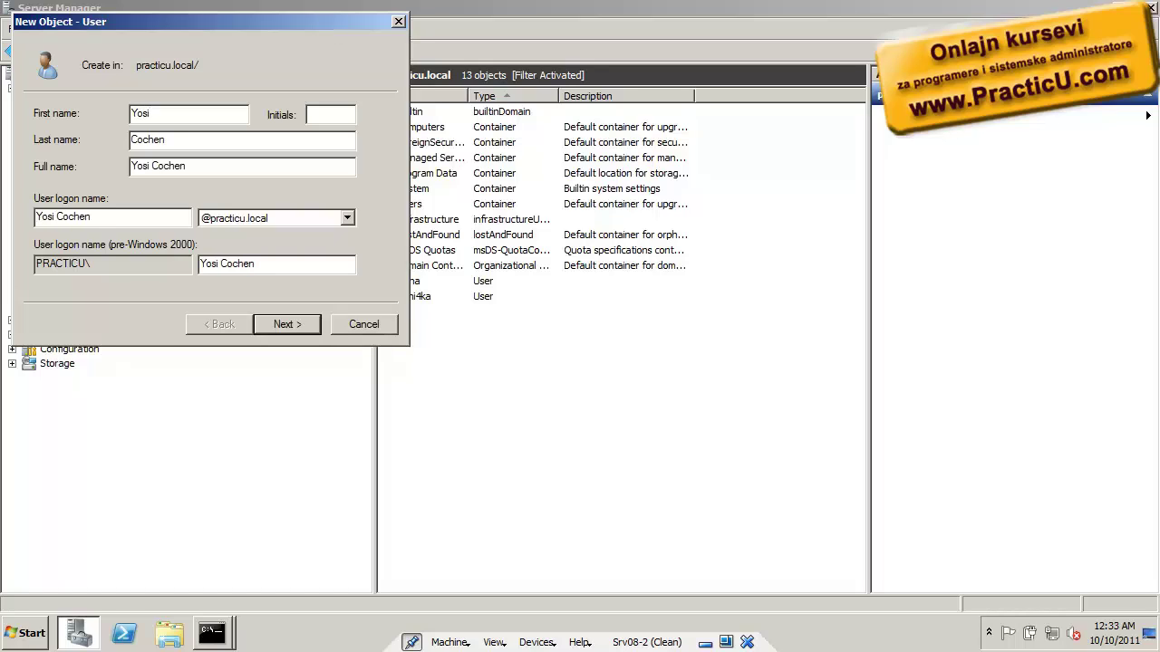
key("Return")
type("*****")
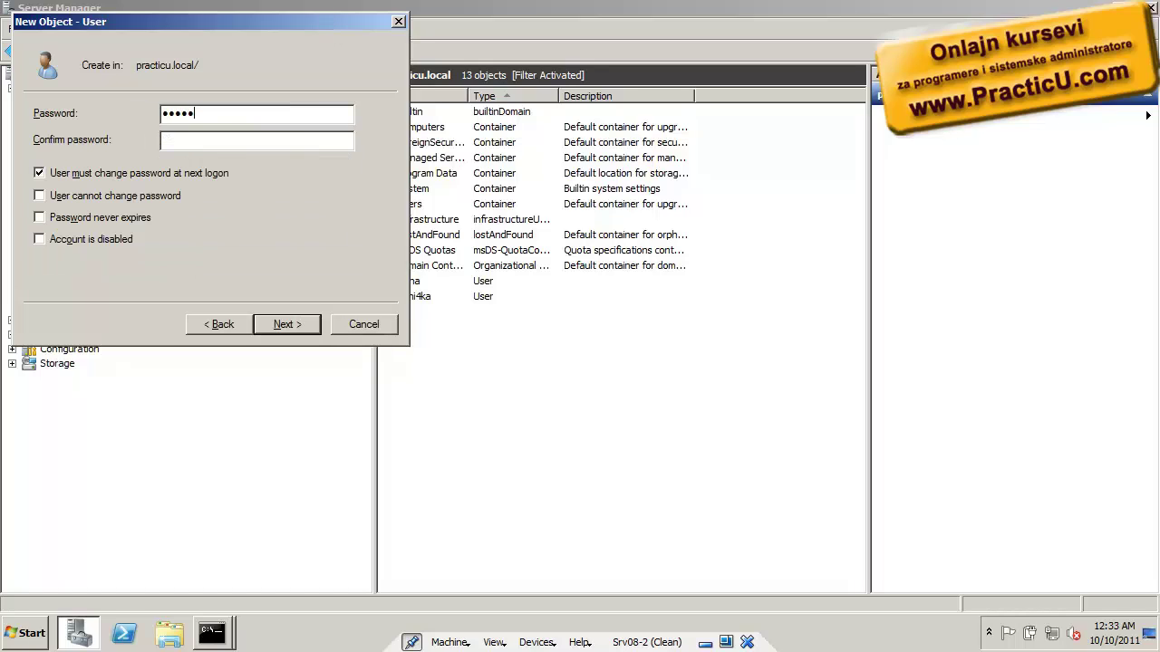
type("***")
key("Tab")
type("********")
key("Tab")
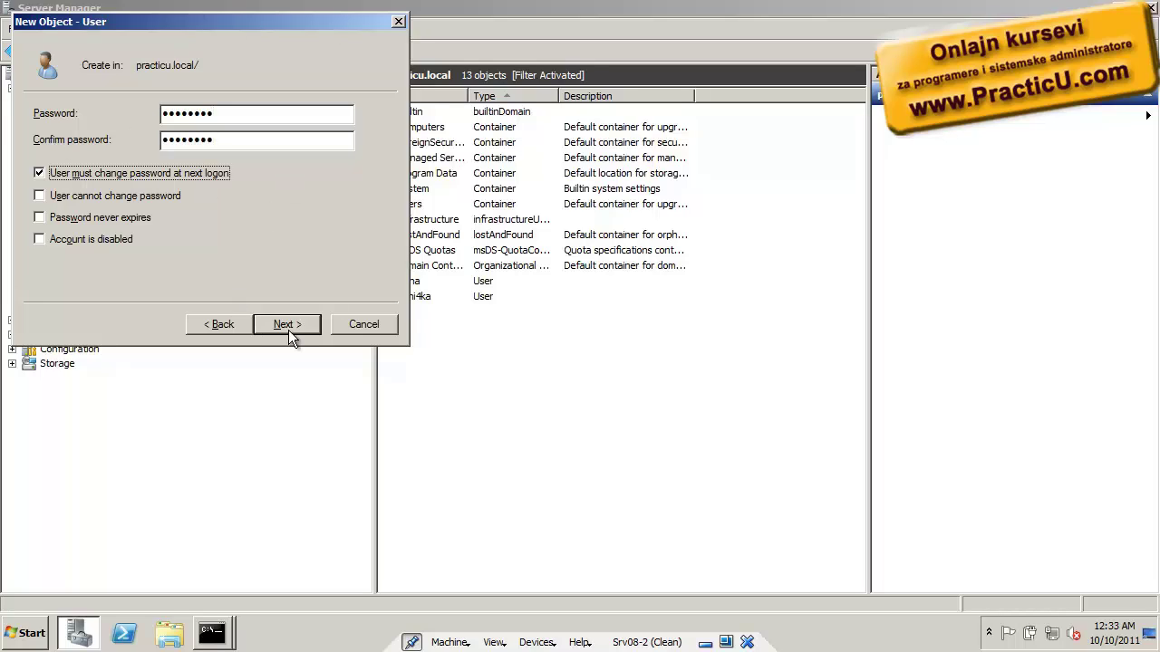
left_click(300, 338)
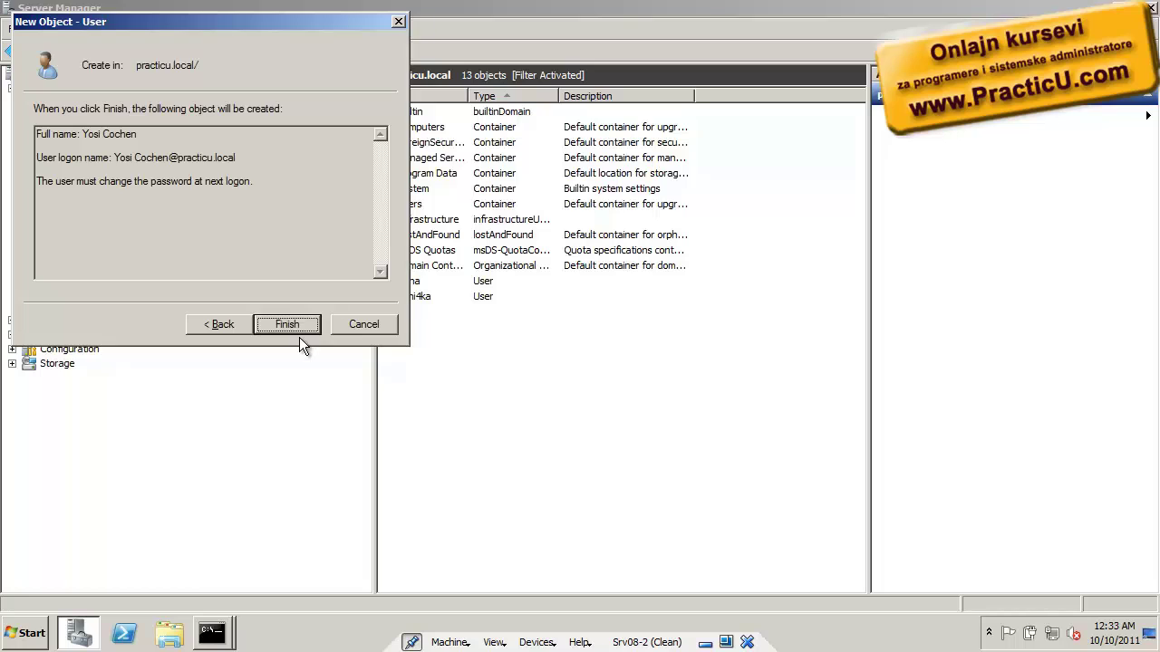
left_click(300, 338)
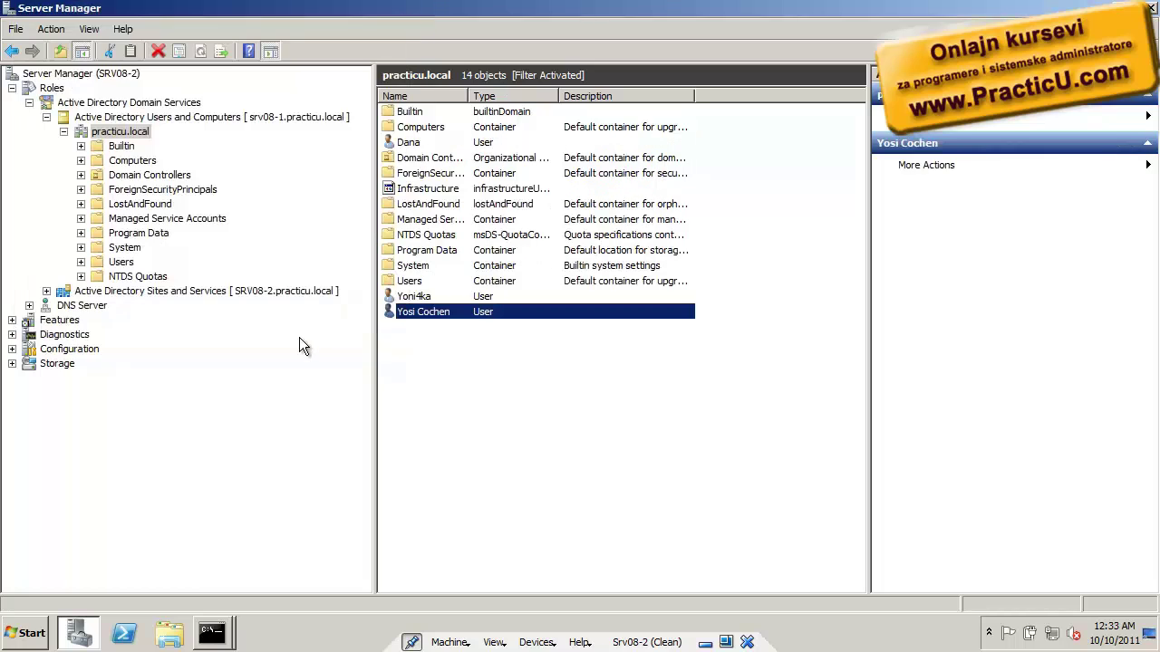
Check the View options and select the newly created user
left_click(88, 29)
left_click(474, 388)
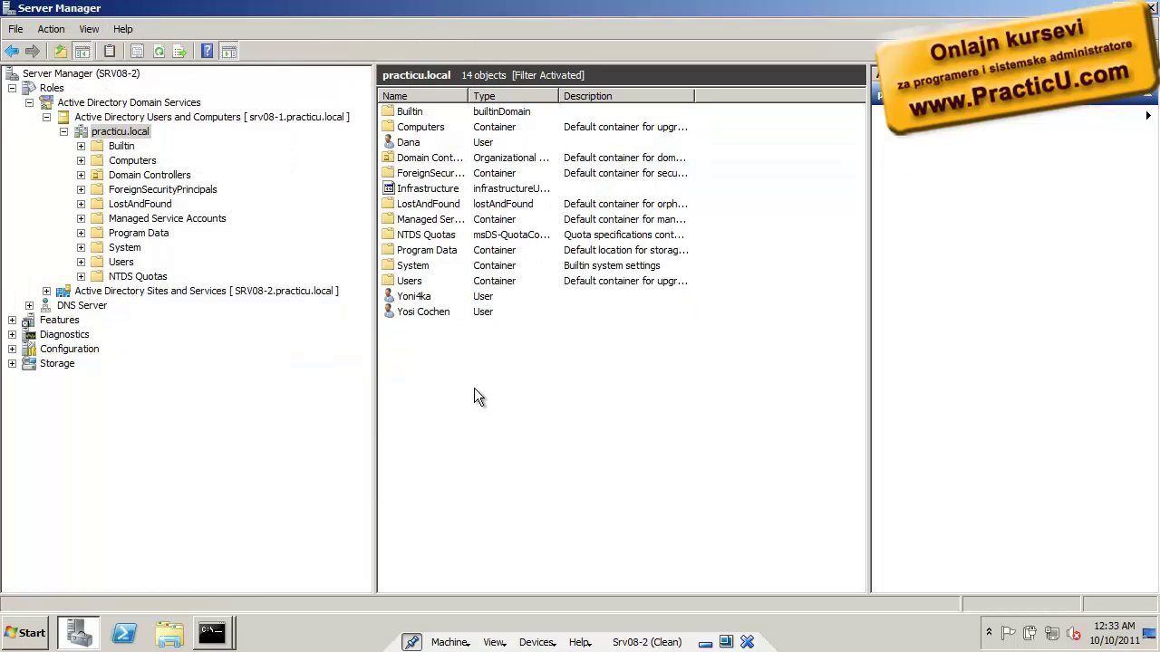
left_click(434, 318)
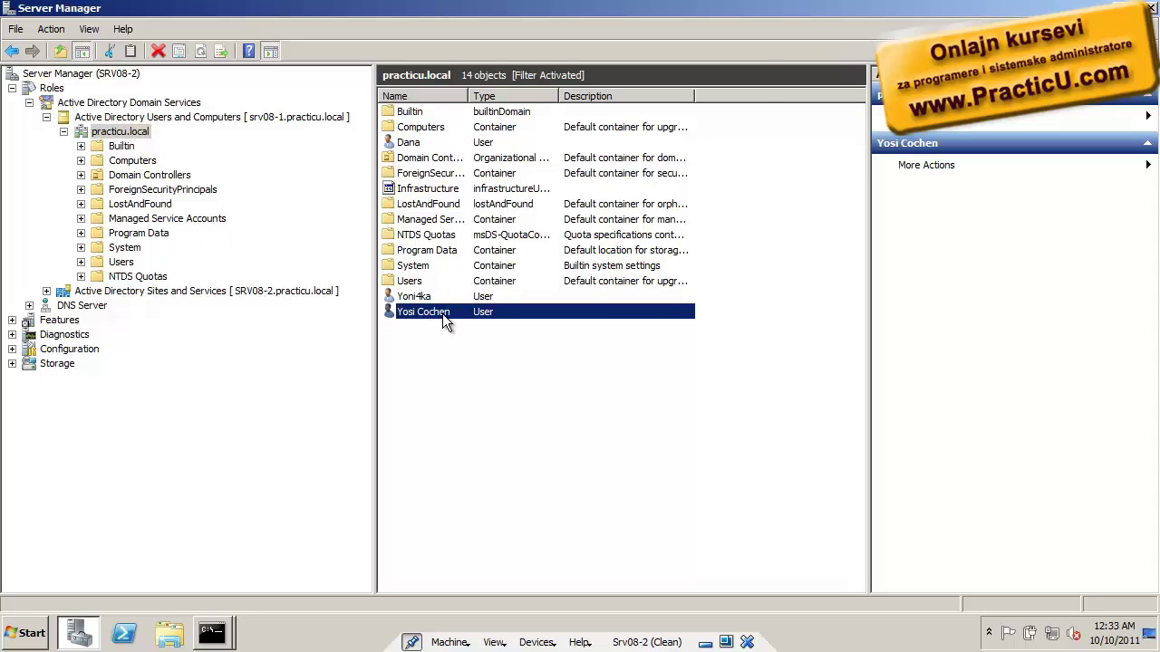
double_click(442, 314)
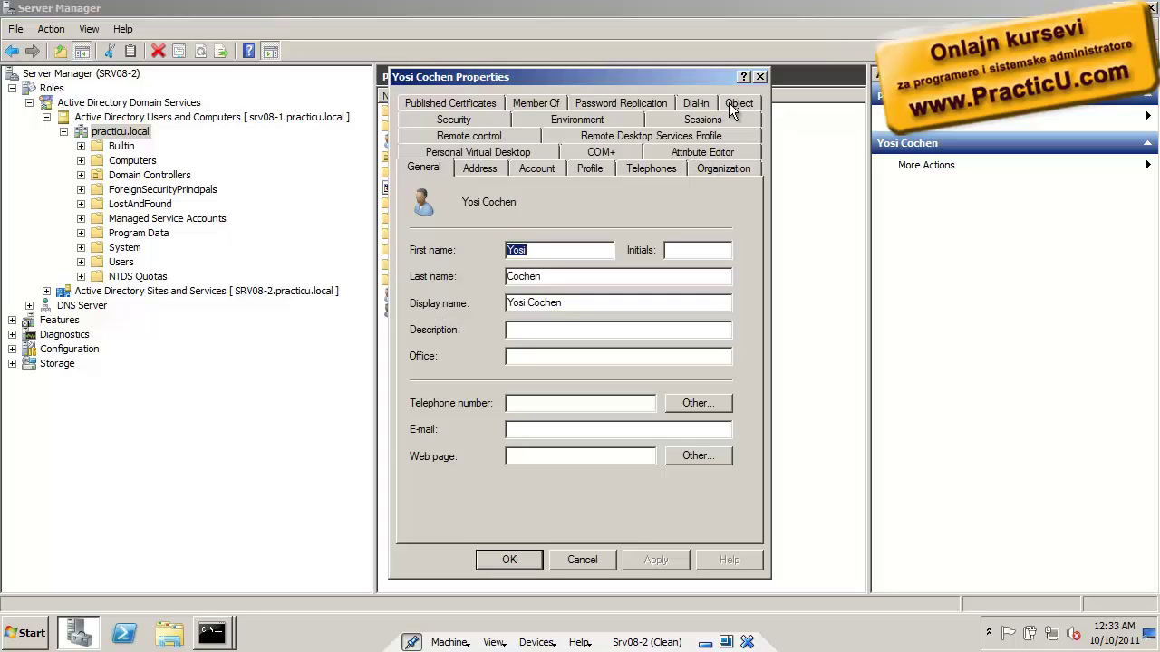
left_click(699, 151)
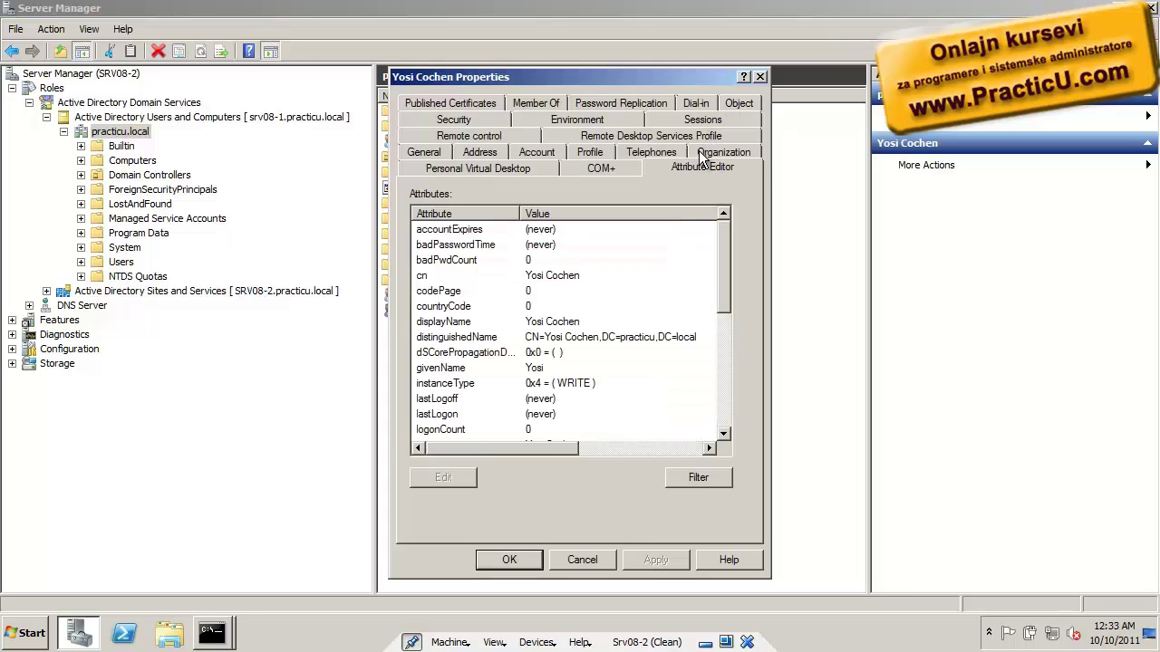
left_click(696, 475)
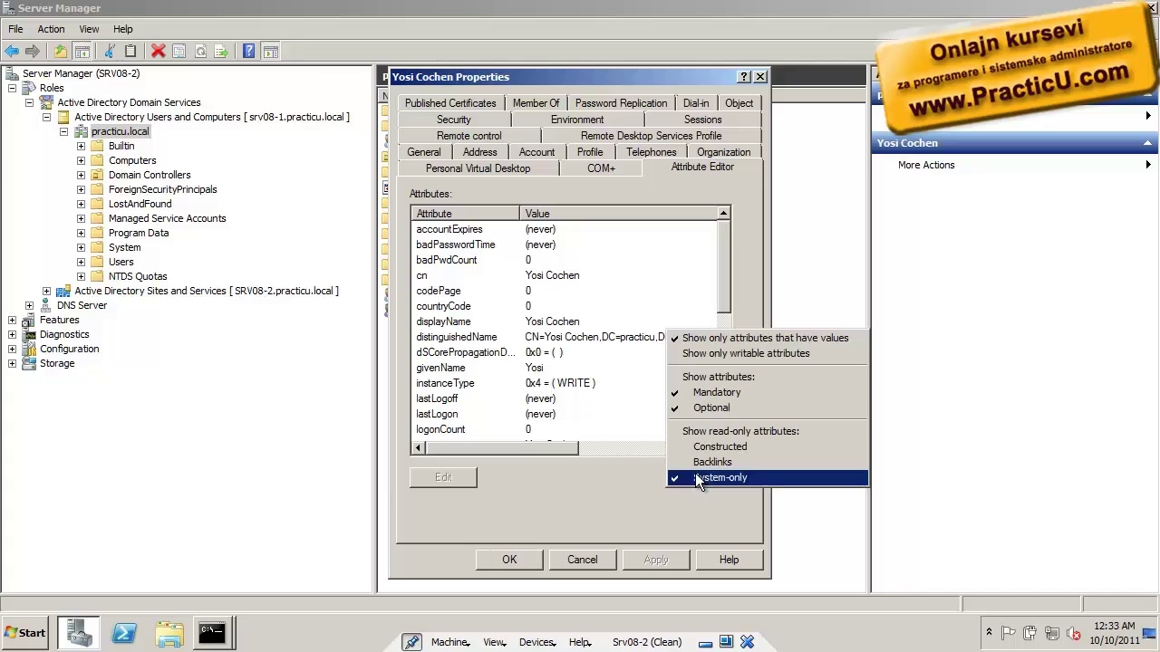
left_click(607, 397)
left_click_drag(727, 302, 724, 398)
left_click(594, 290)
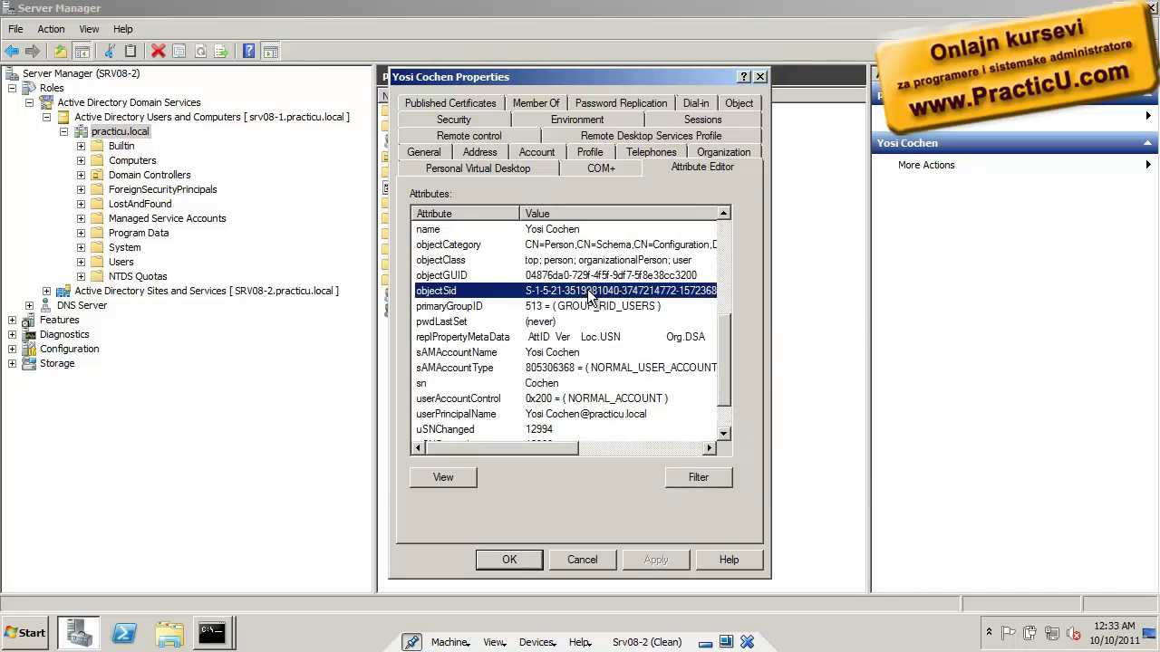
left_click_drag(518, 450, 571, 448)
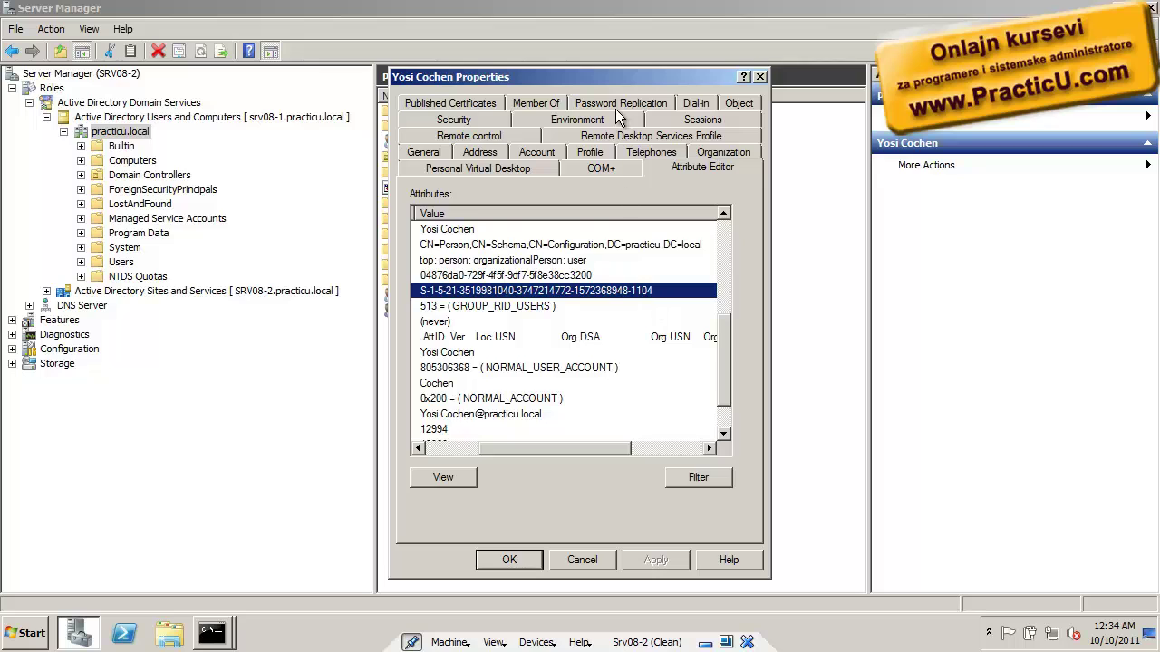
left_click(555, 557)
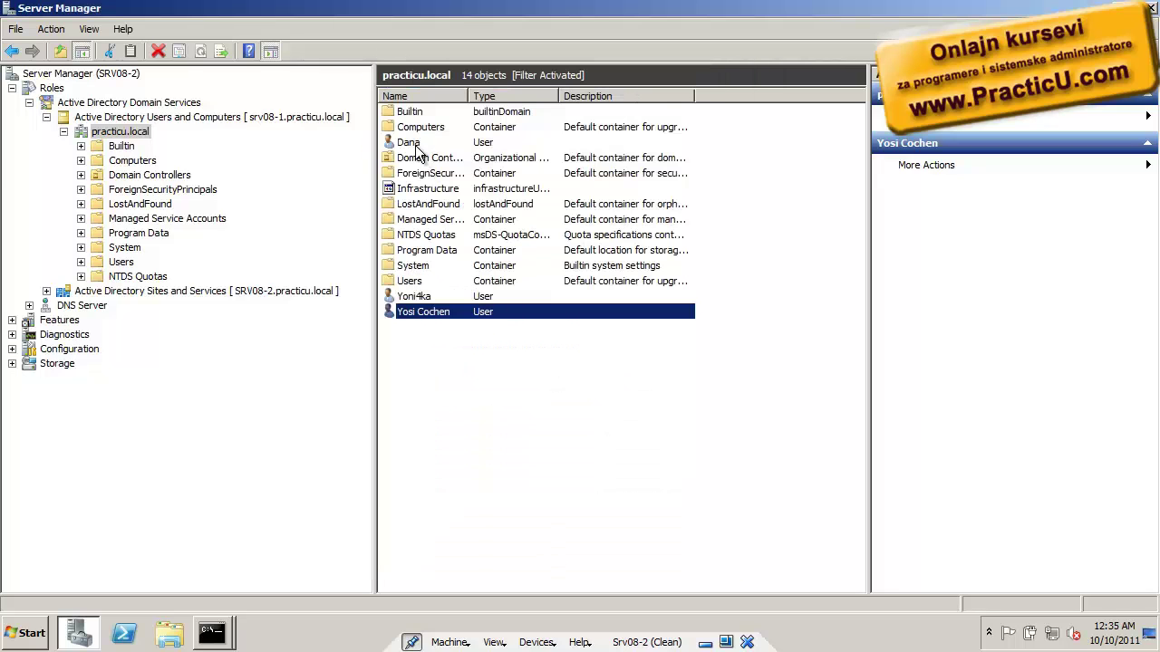
double_click(415, 145)
left_click(680, 156)
left_click(583, 314)
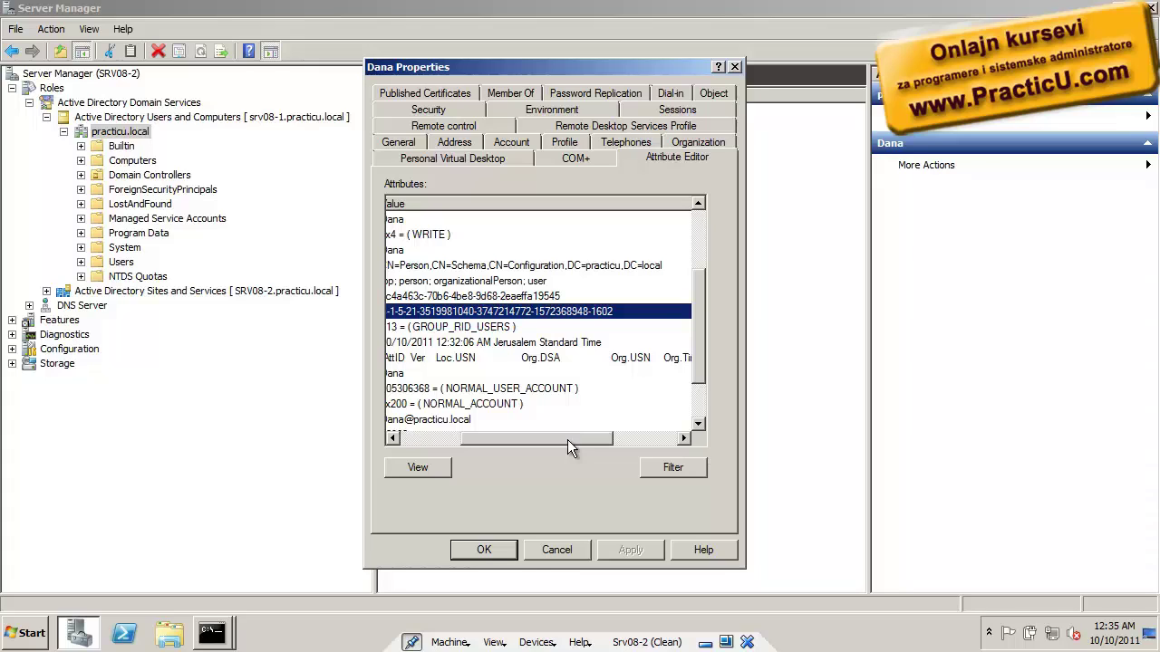
left_click(556, 550)
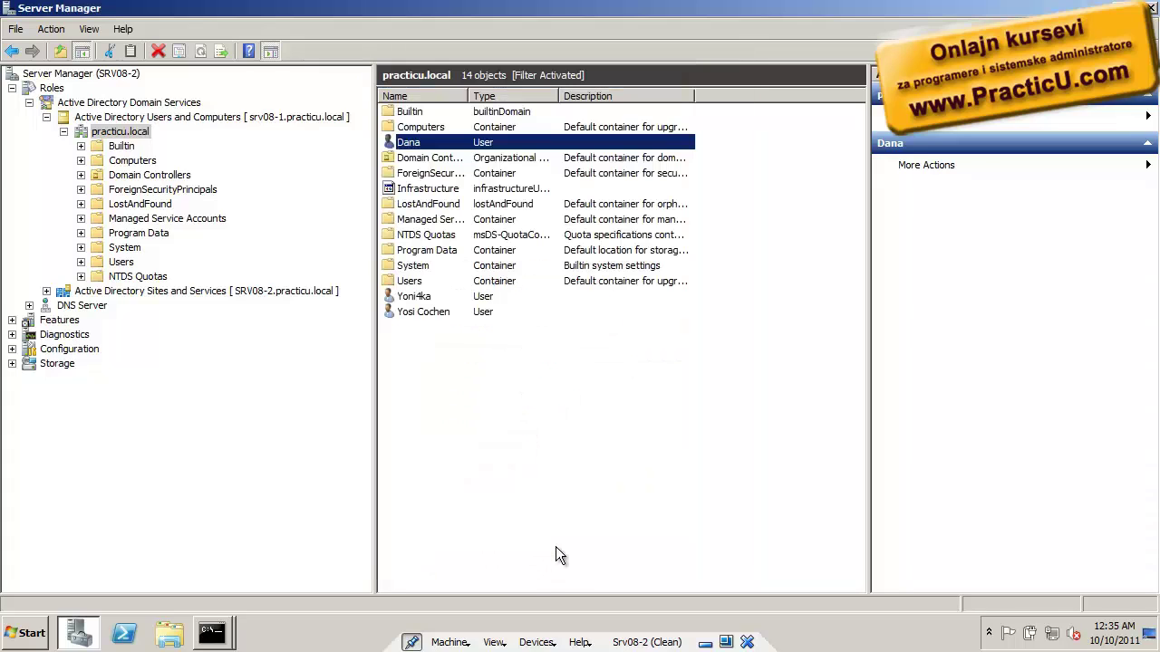
Restore the netdom fsmo console, mark the RID pool manager line, and start a new Command Prompt
left_click(226, 633)
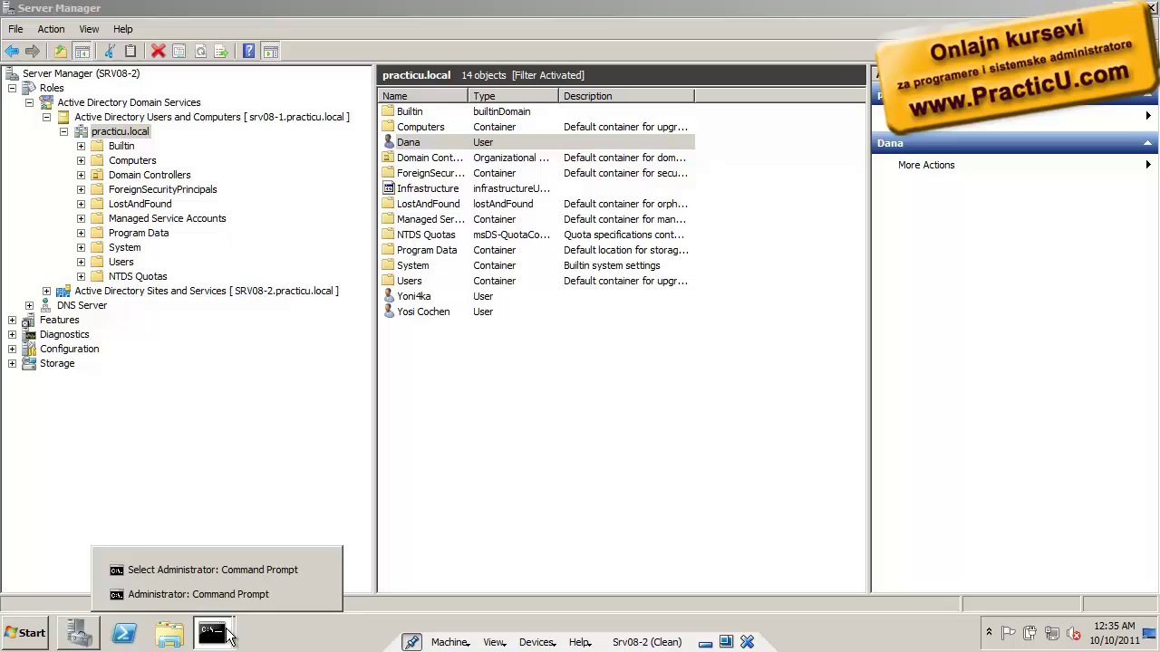
left_click(252, 573)
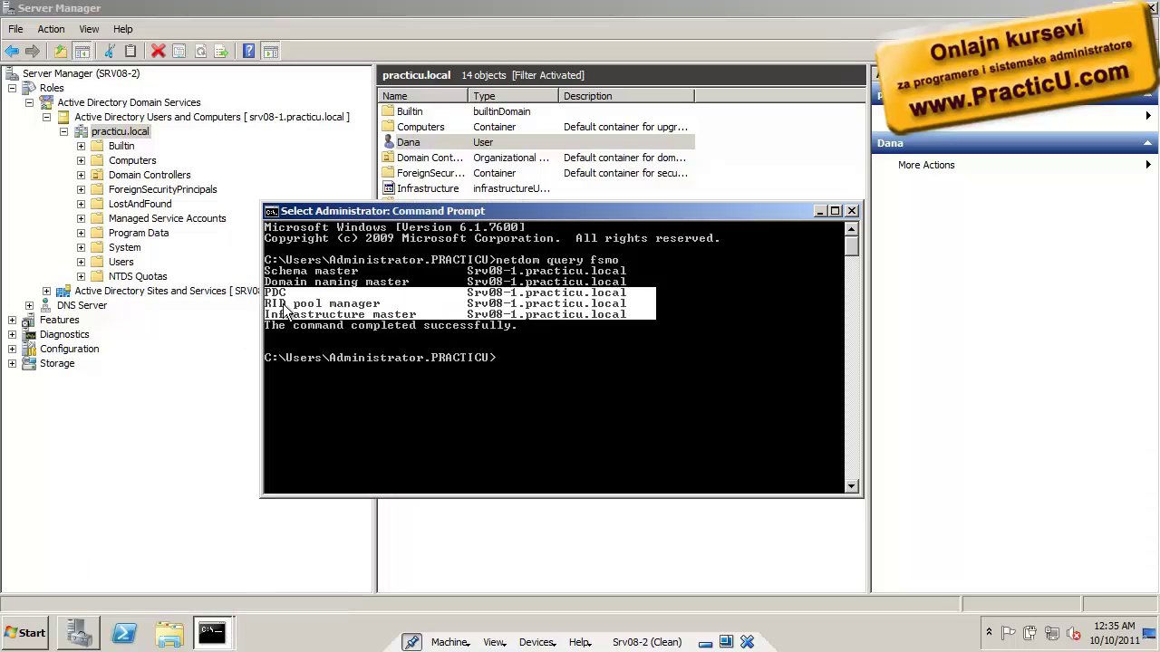
left_click_drag(274, 311, 629, 308)
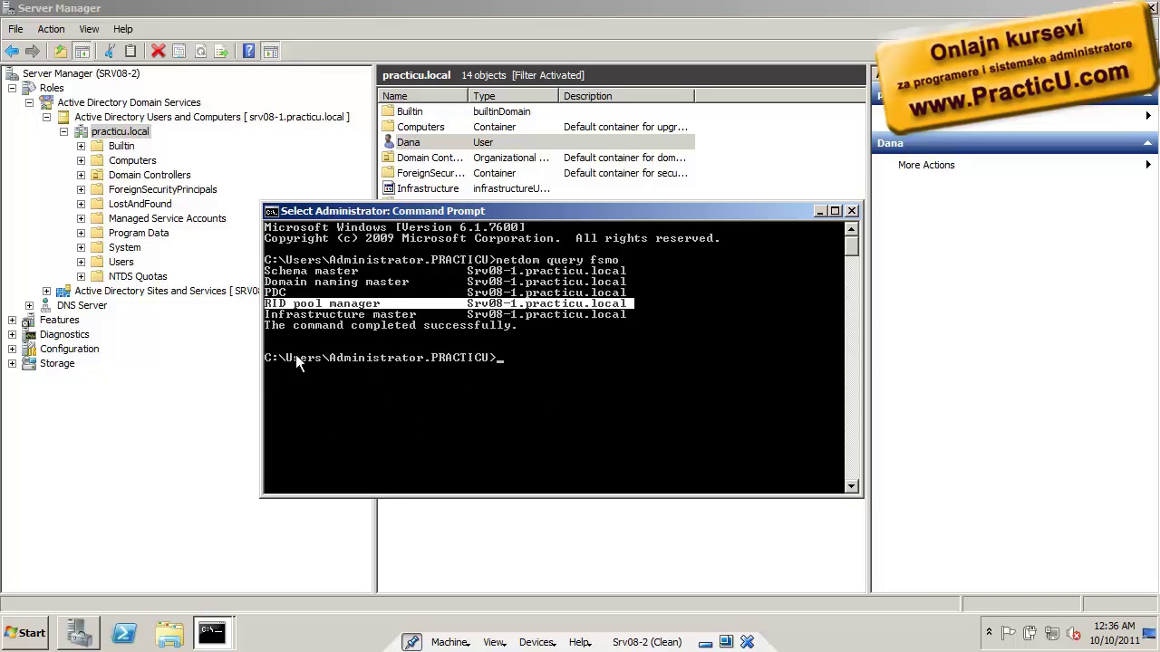
left_click(27, 634)
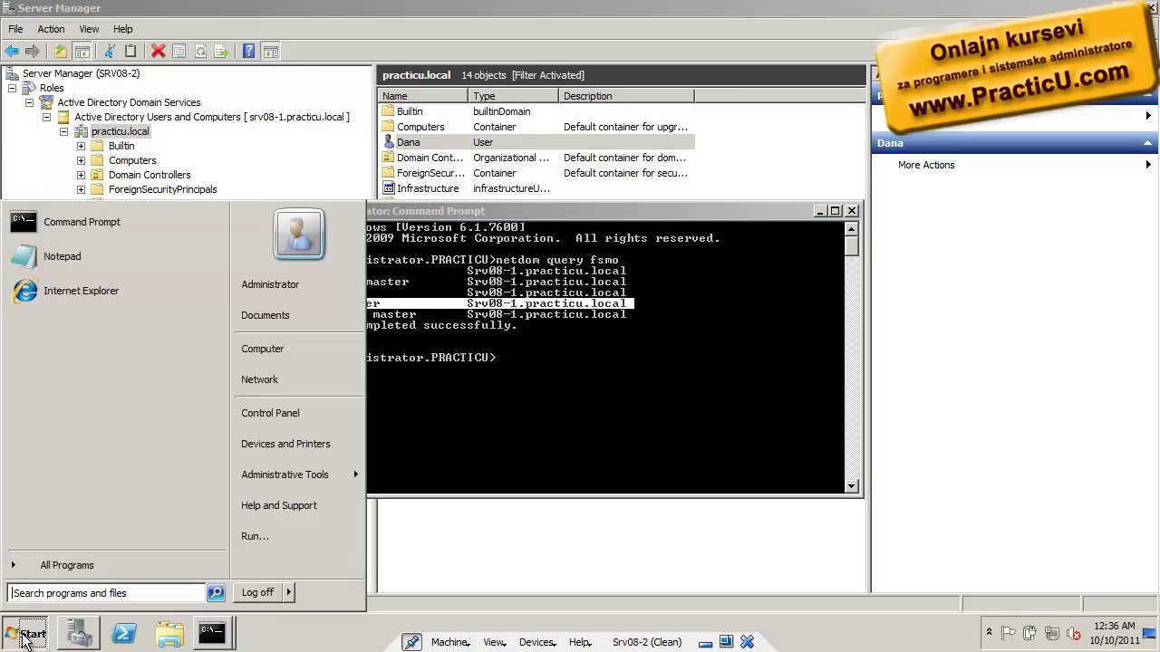
left_click(120, 219)
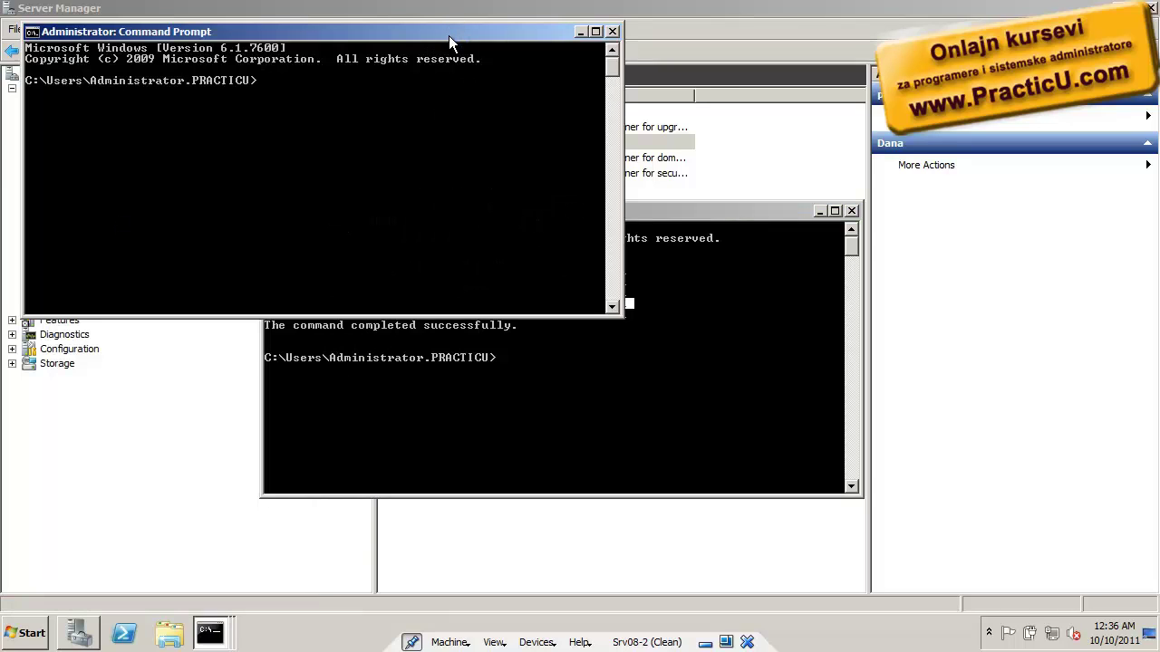
Enlarge the new console, type dcdiag /?, and minimize Server Manager and the second console
left_click_drag(448, 36, 586, 165)
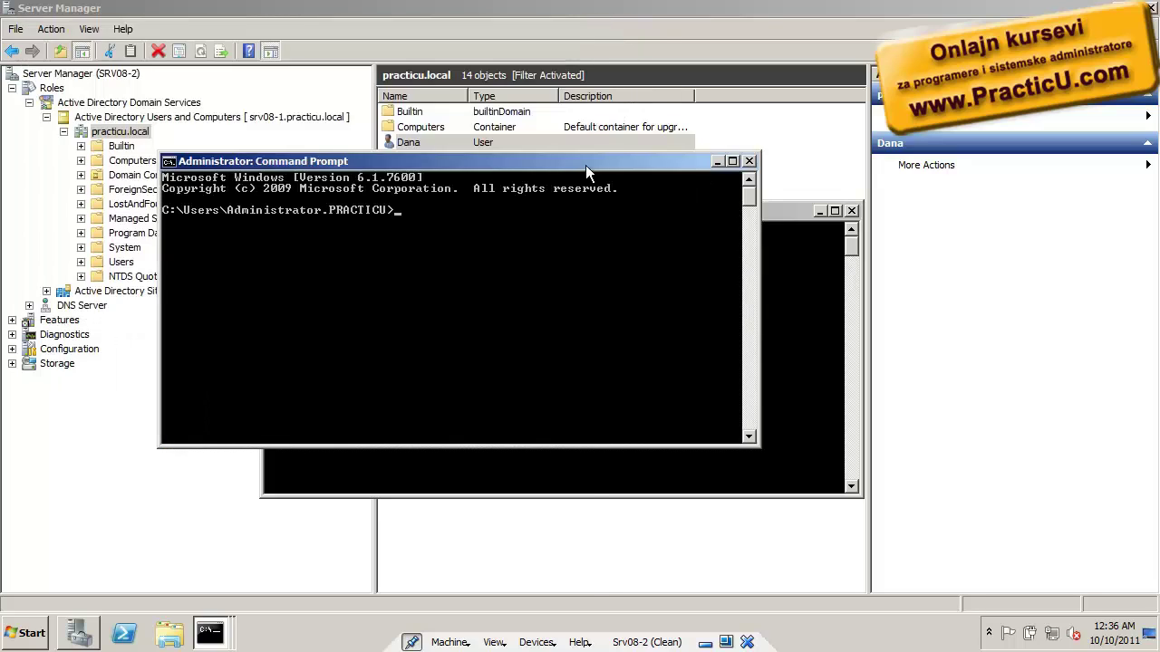
double_click(585, 165)
type("dcdiag /?")
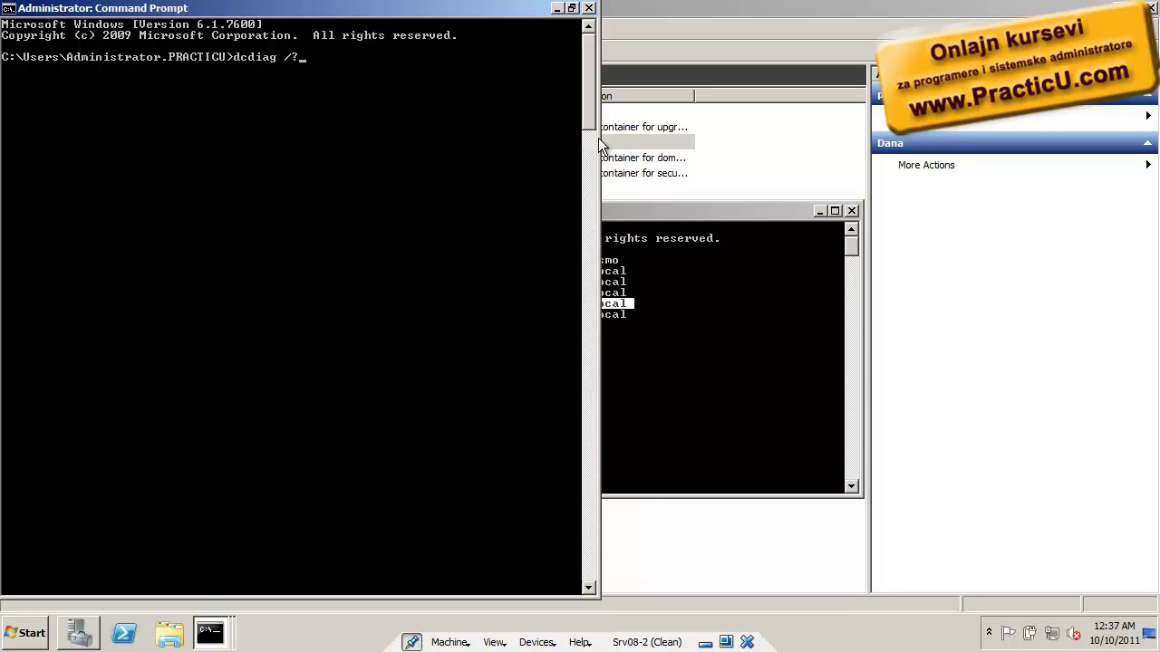
left_click(819, 211)
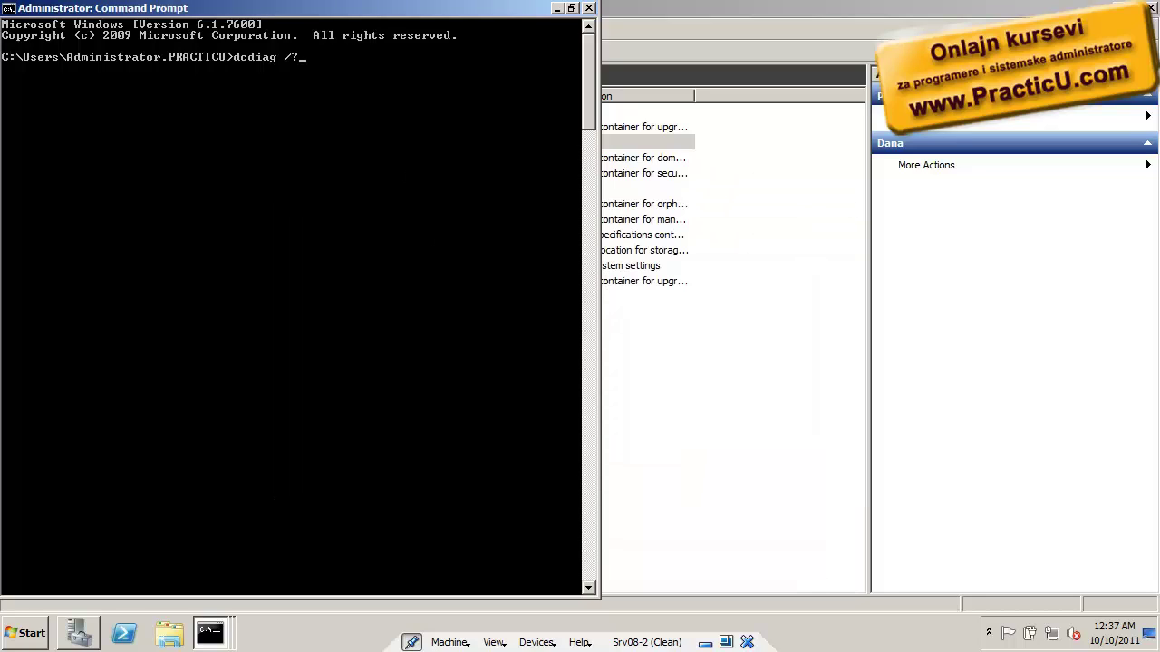
left_click(79, 632)
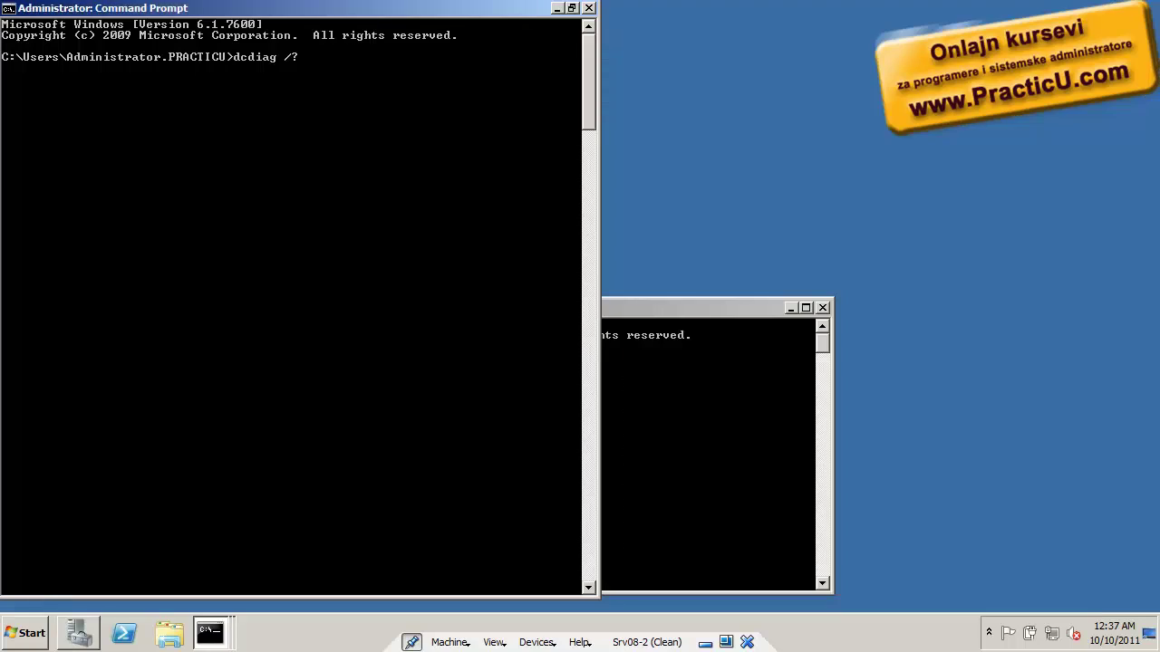
left_click(790, 309)
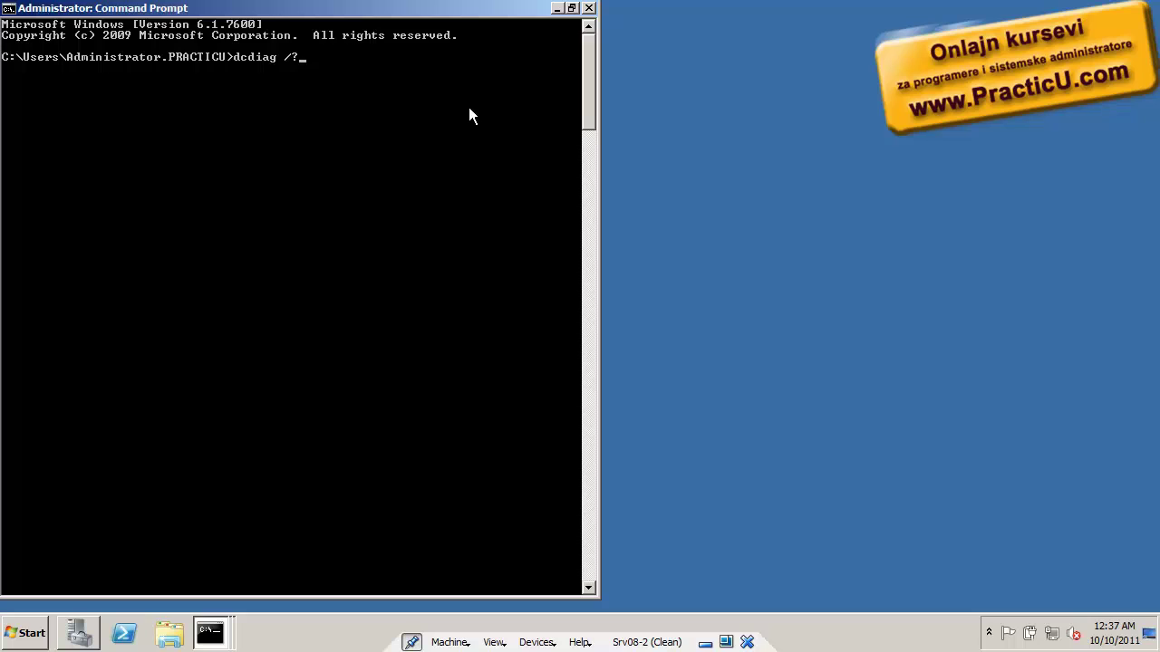
Run dcdiag /? and highlight the RidManager test in its help output
key("Return")
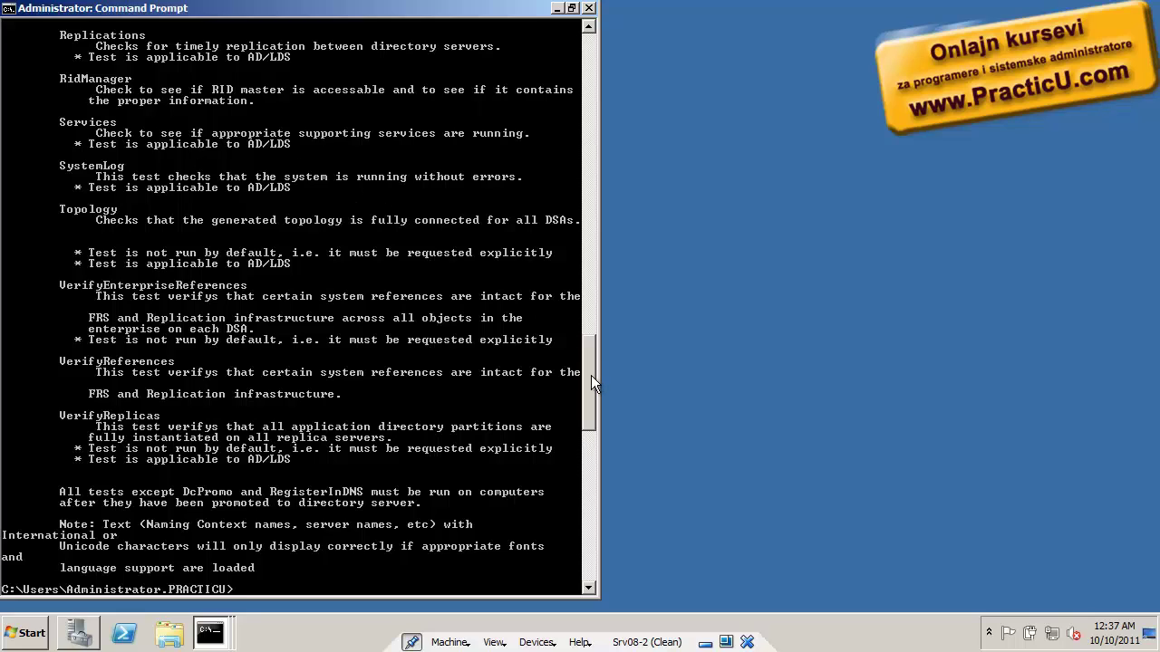
right_click(252, 232)
left_click(272, 241)
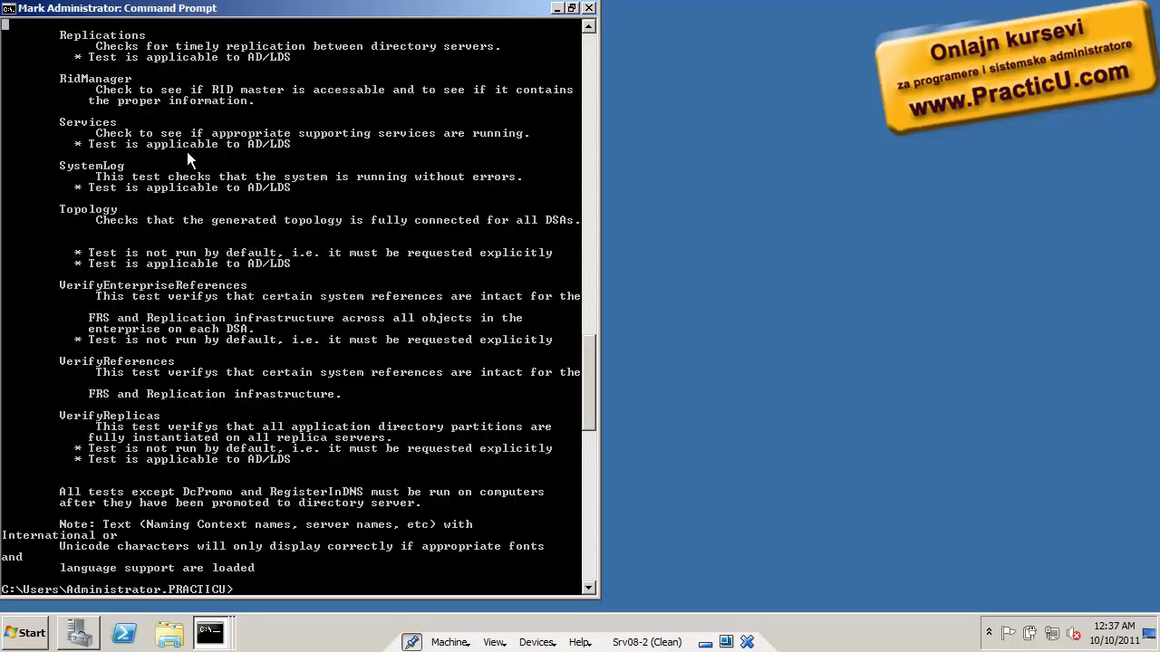
left_click_drag(56, 82, 163, 79)
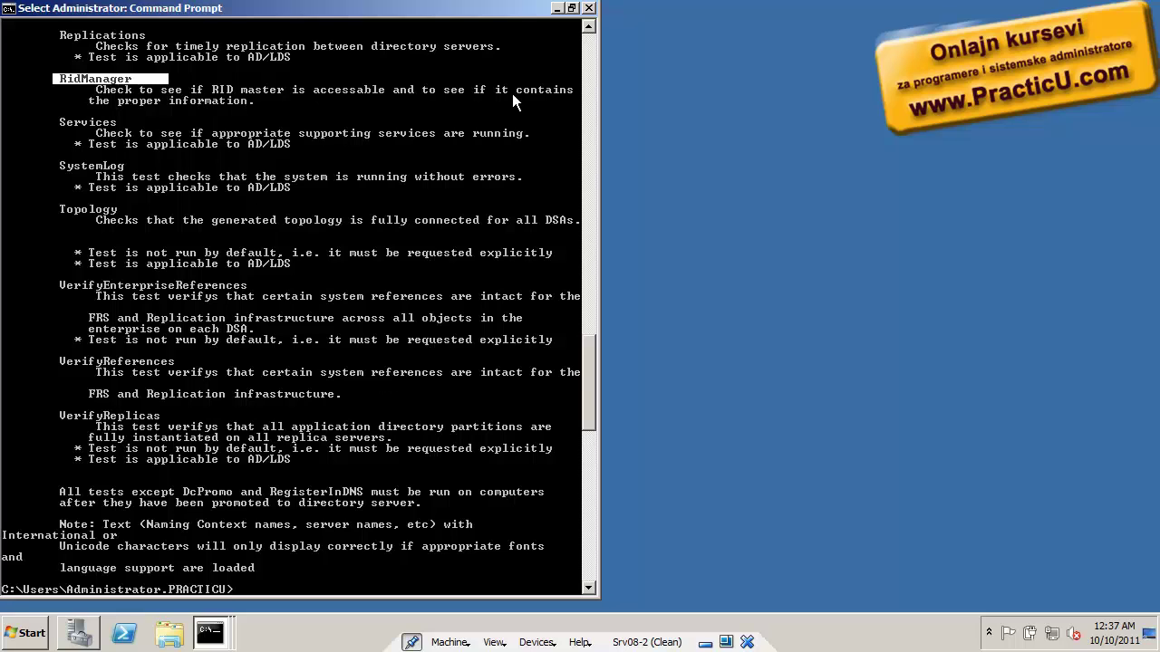
left_click_drag(589, 385, 613, 69)
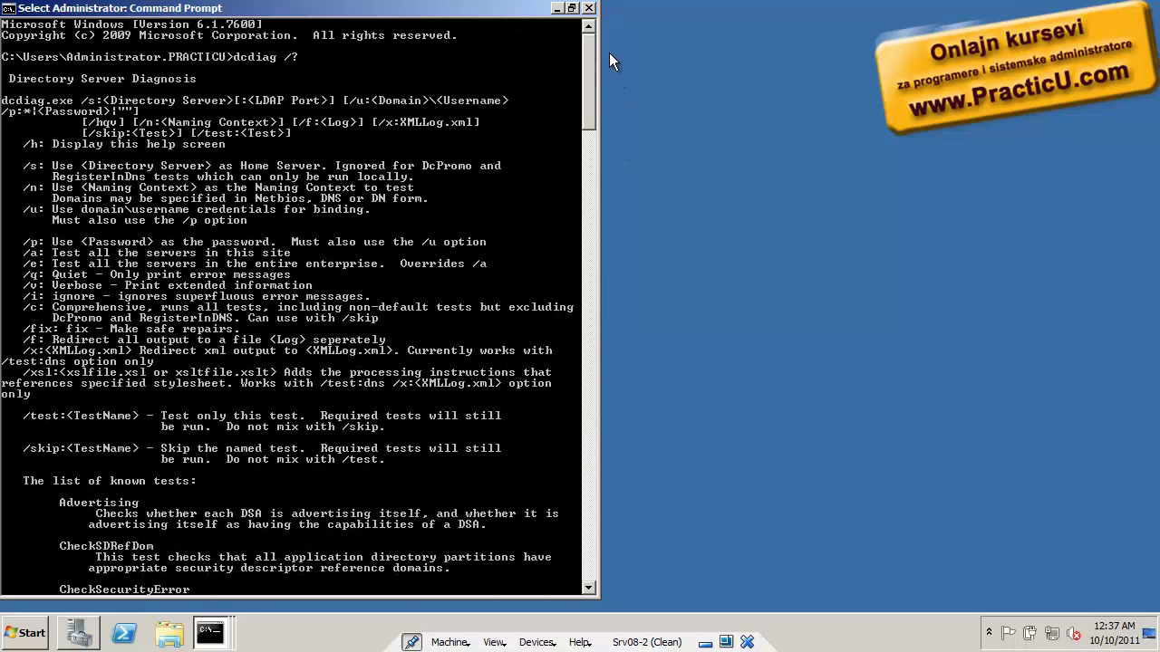
right_click(91, 93)
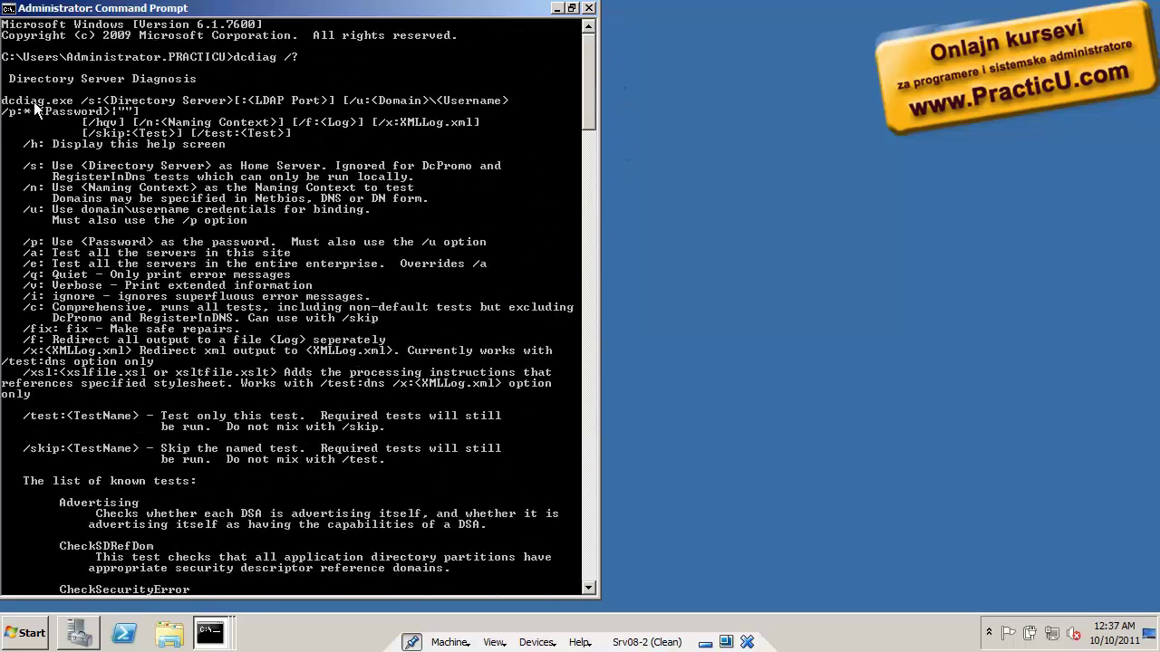
Highlight the /s server, LDAP port, domain, username, password and /test syntax parts
right_click(67, 96)
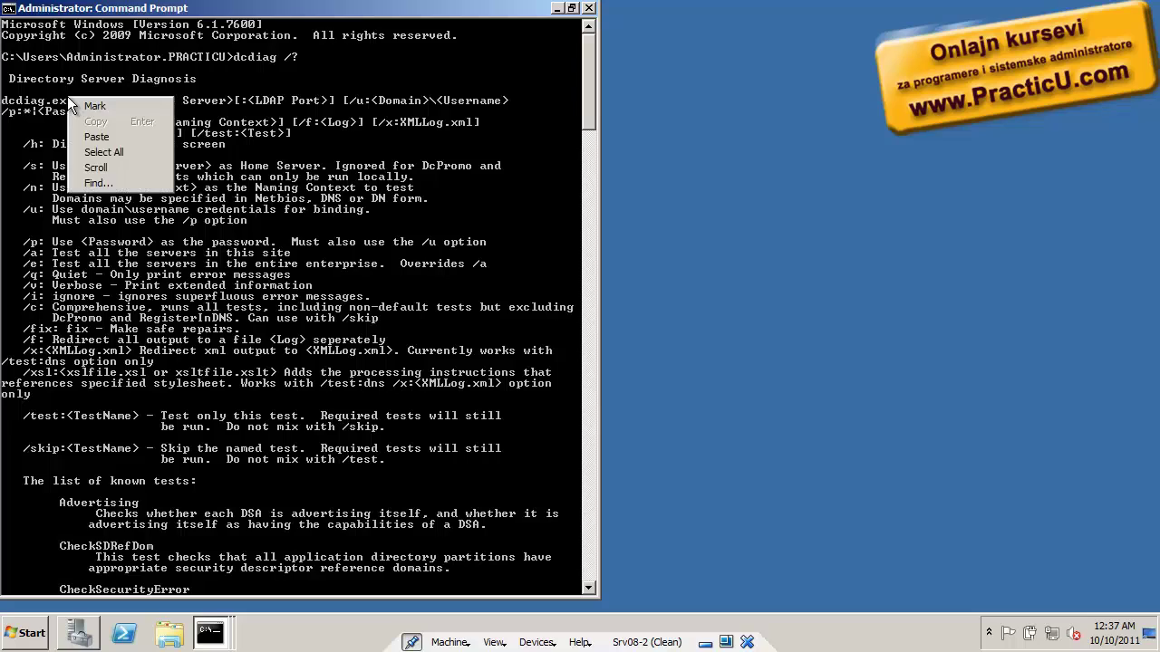
left_click(91, 106)
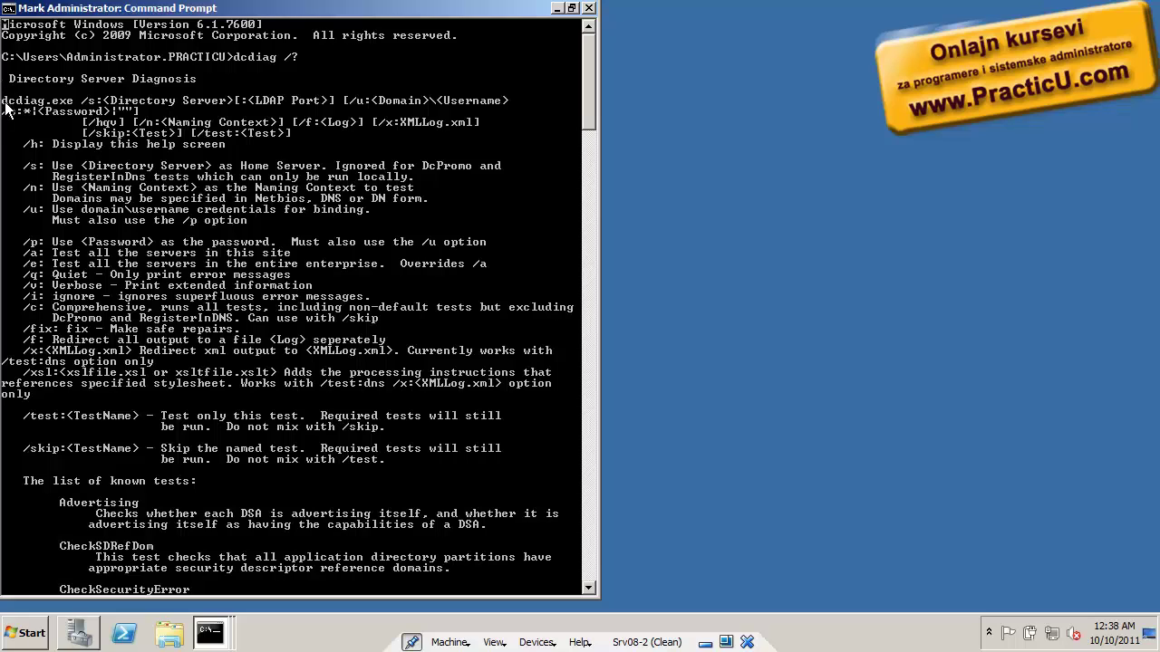
left_click_drag(4, 101, 103, 107)
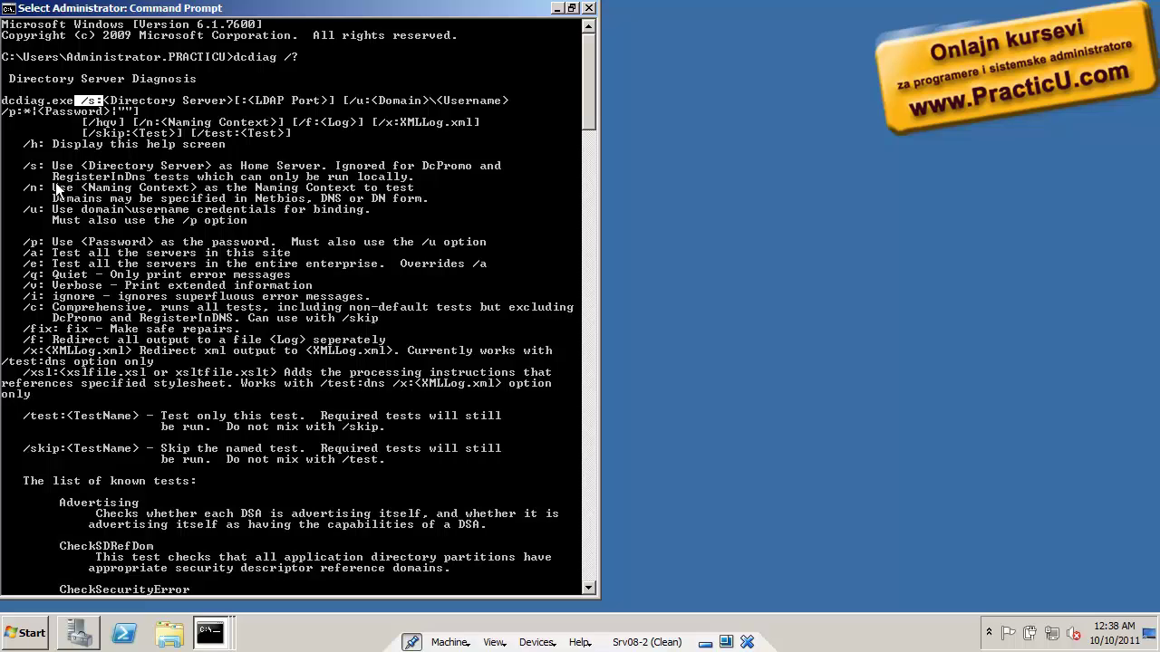
left_click_drag(24, 167, 249, 174)
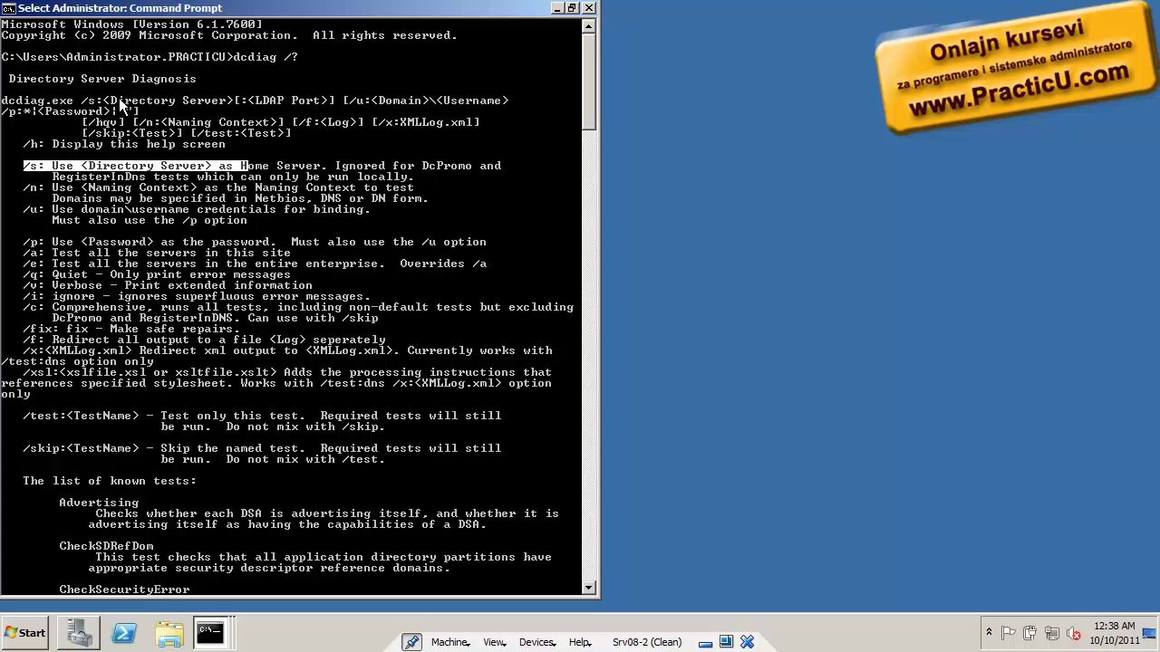
left_click_drag(97, 102, 330, 106)
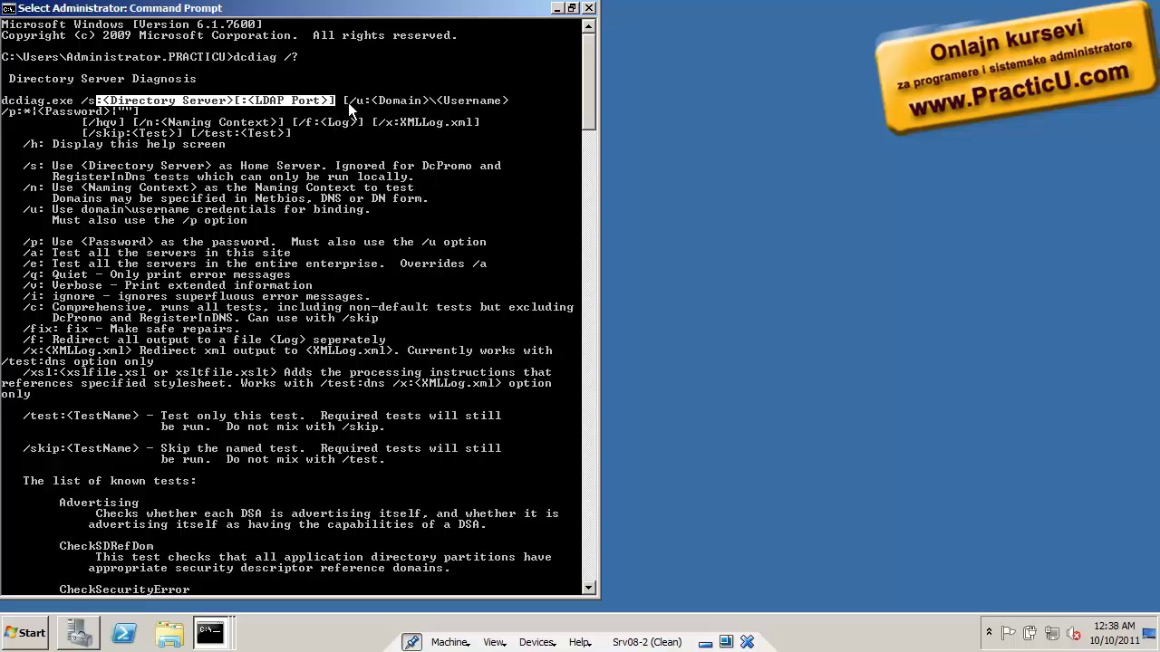
left_click_drag(344, 103, 505, 102)
left_click_drag(26, 111, 90, 114)
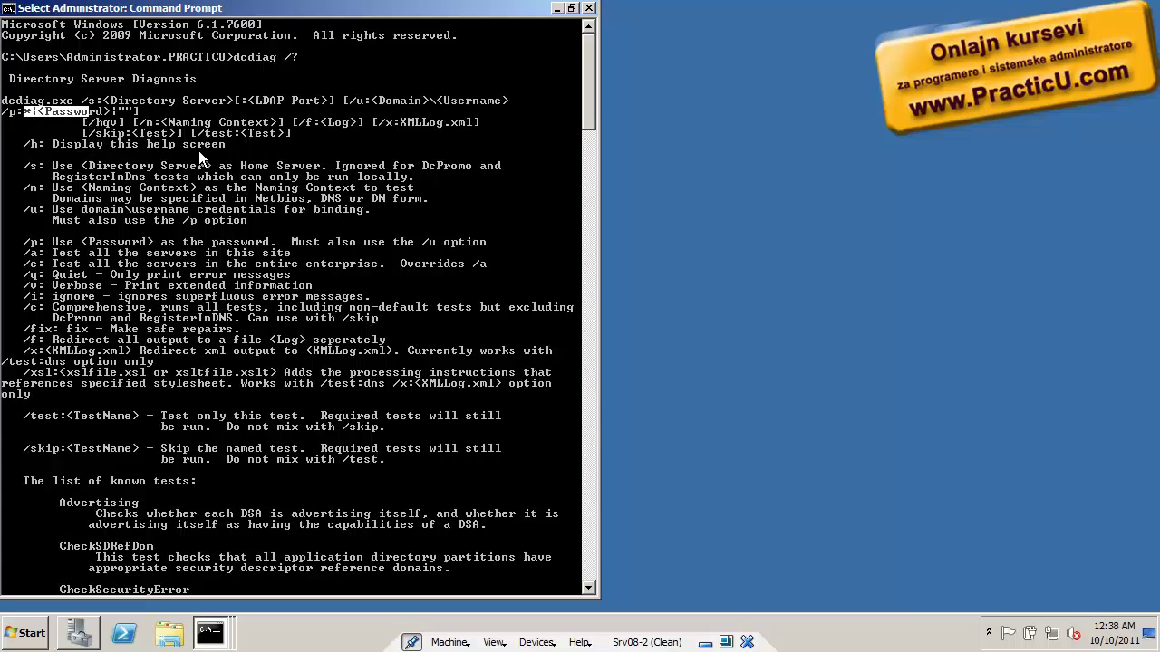
left_click_drag(200, 135, 266, 137)
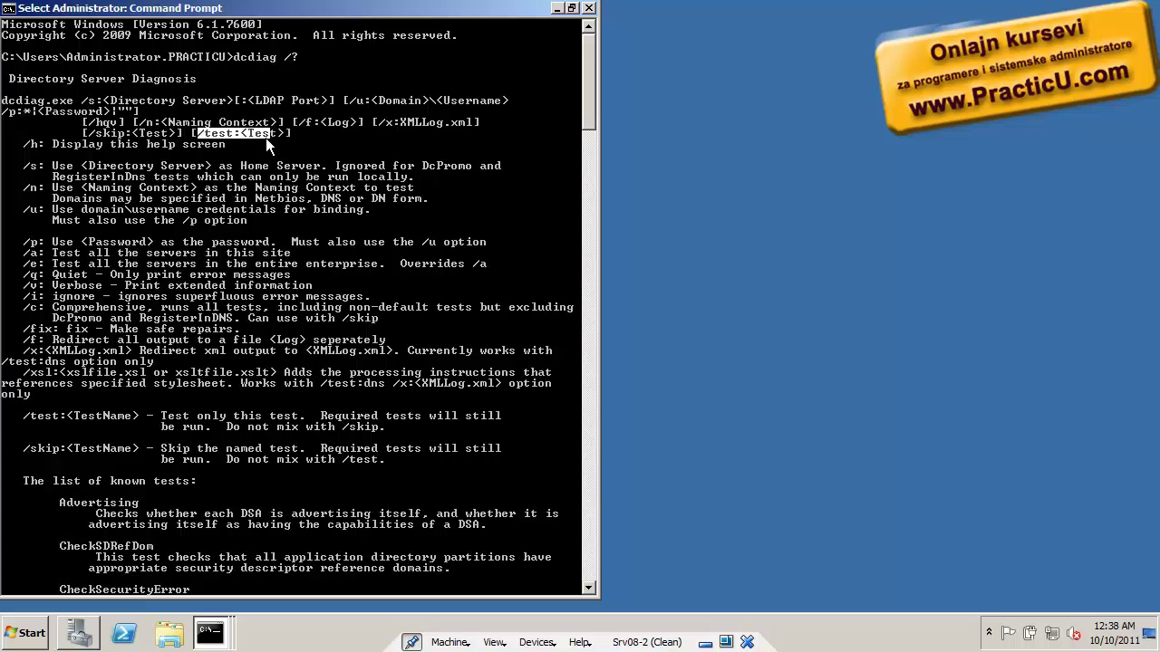
right_click(110, 361)
Run dcdiag /test:RidManager, pasting the test name copied from the help; SRV08-2 passes
key("BackSpace")
type("test:")
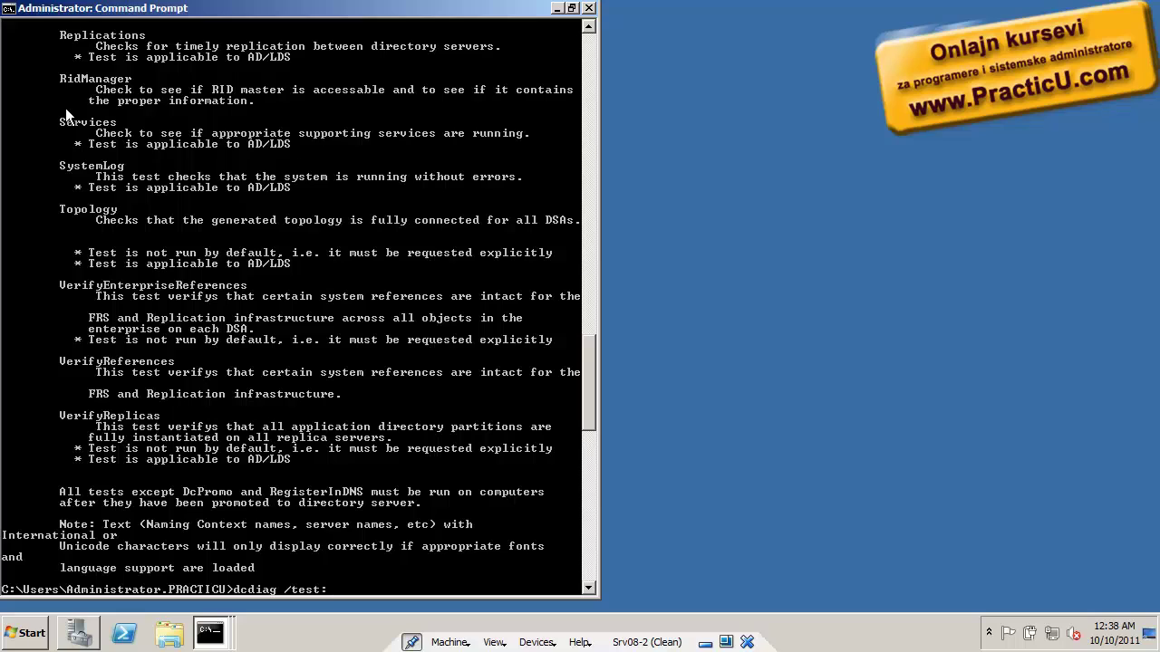
right_click(66, 108)
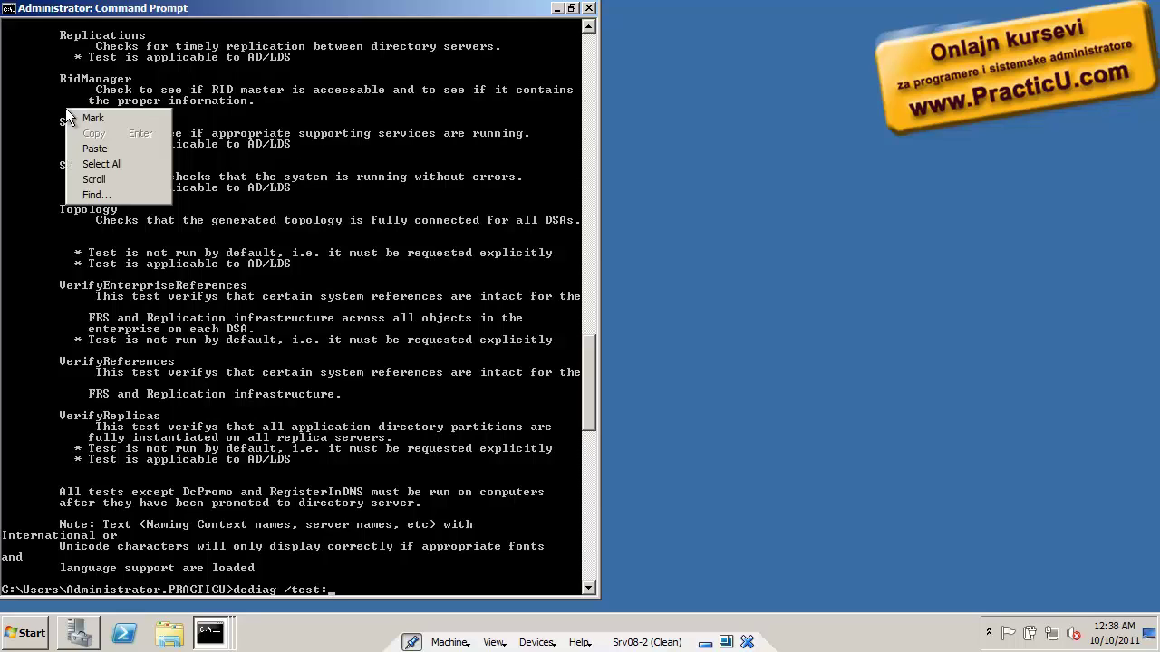
left_click(90, 117)
left_click_drag(60, 79, 144, 80)
key("super+c")
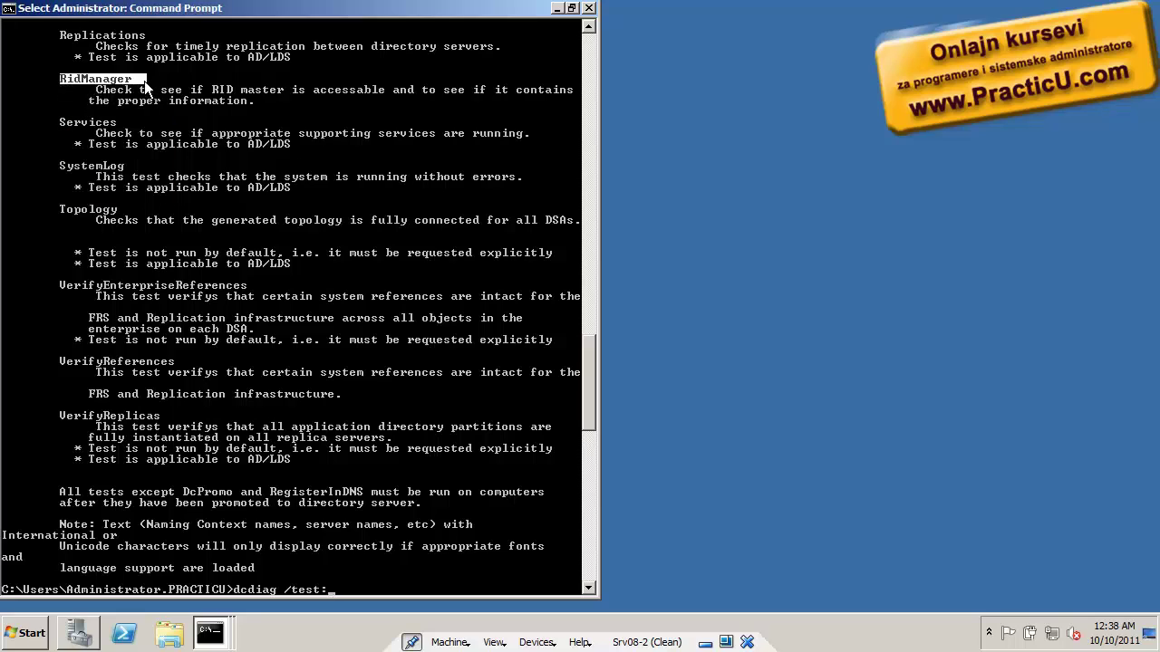
key("Return")
right_click(241, 314)
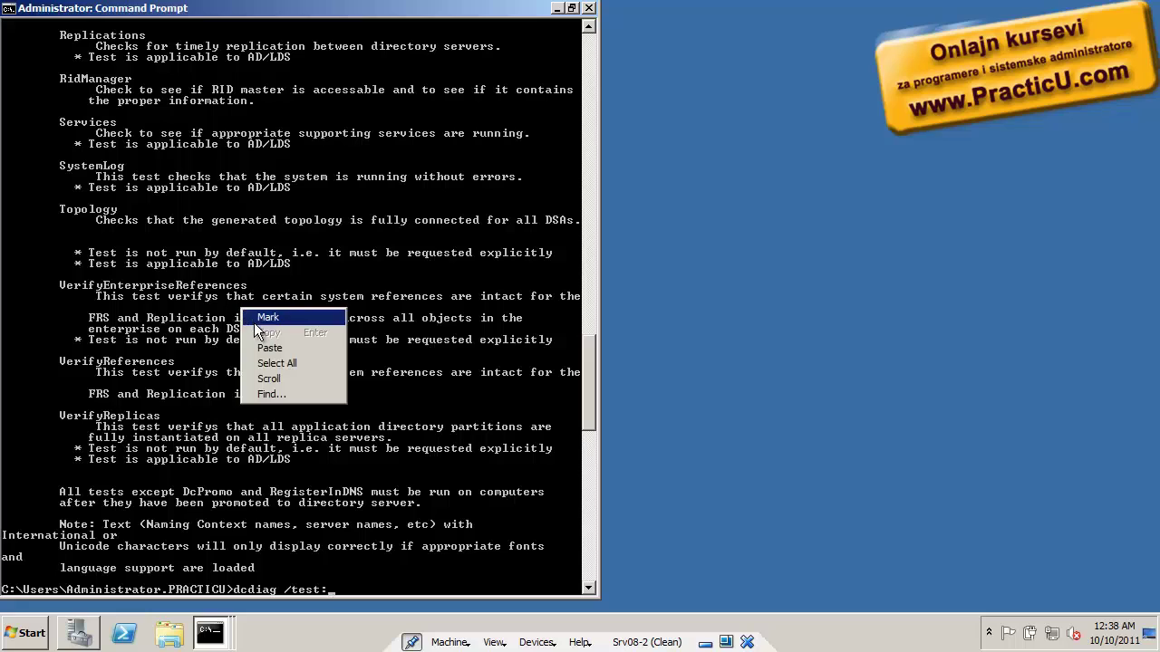
left_click(262, 346)
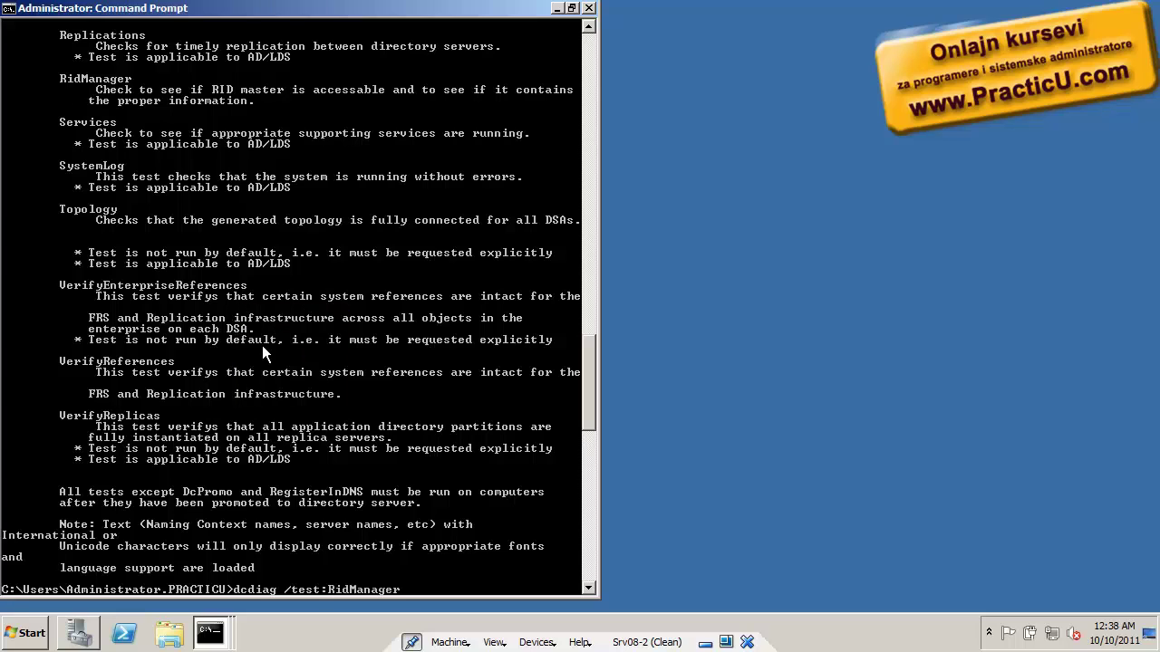
key("Return")
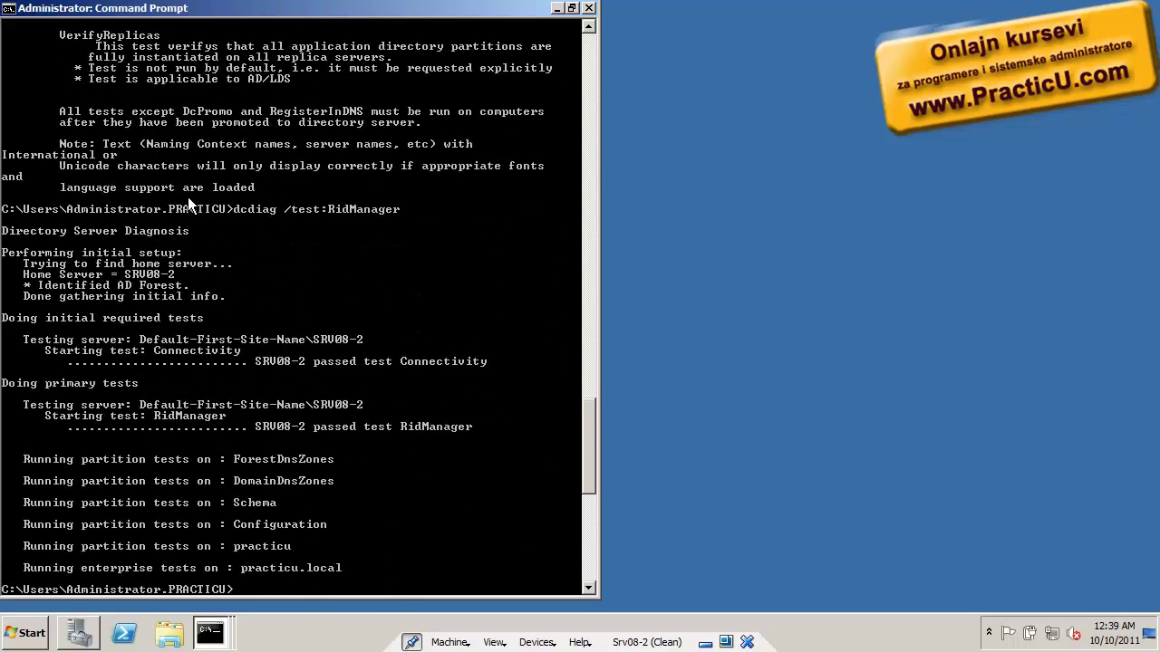
Recall the dcdiag /test:RidManager command and append /v for a verbose run
right_click(188, 196)
left_click(202, 208)
left_click_drag(239, 208, 404, 221)
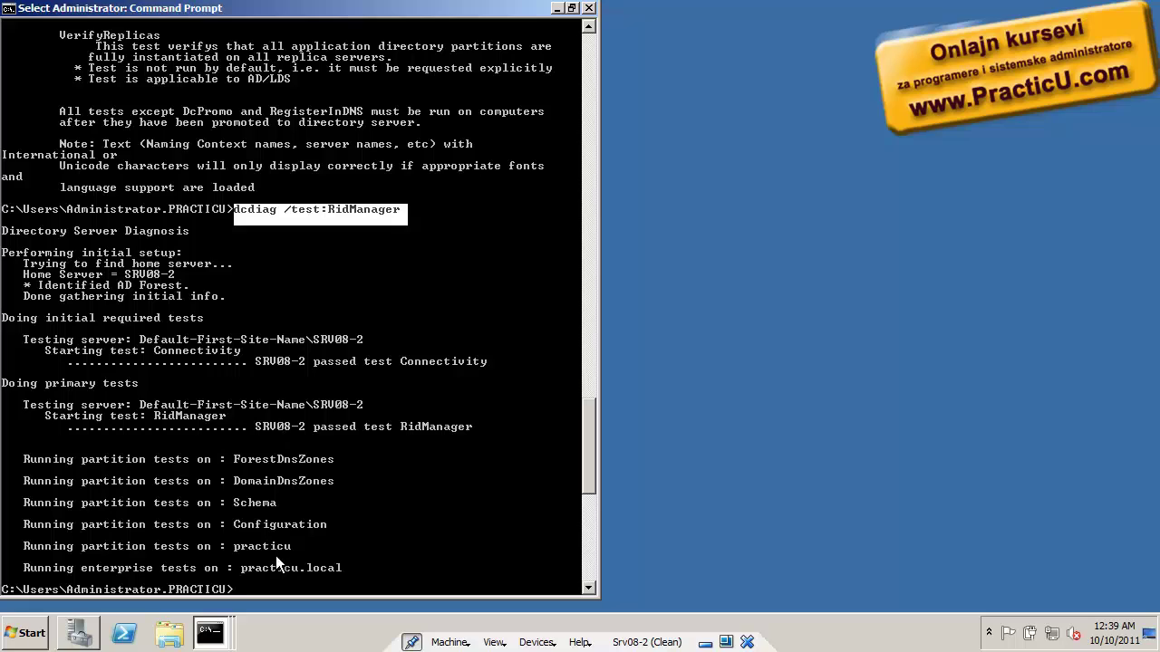
key("Escape")
key("Up")
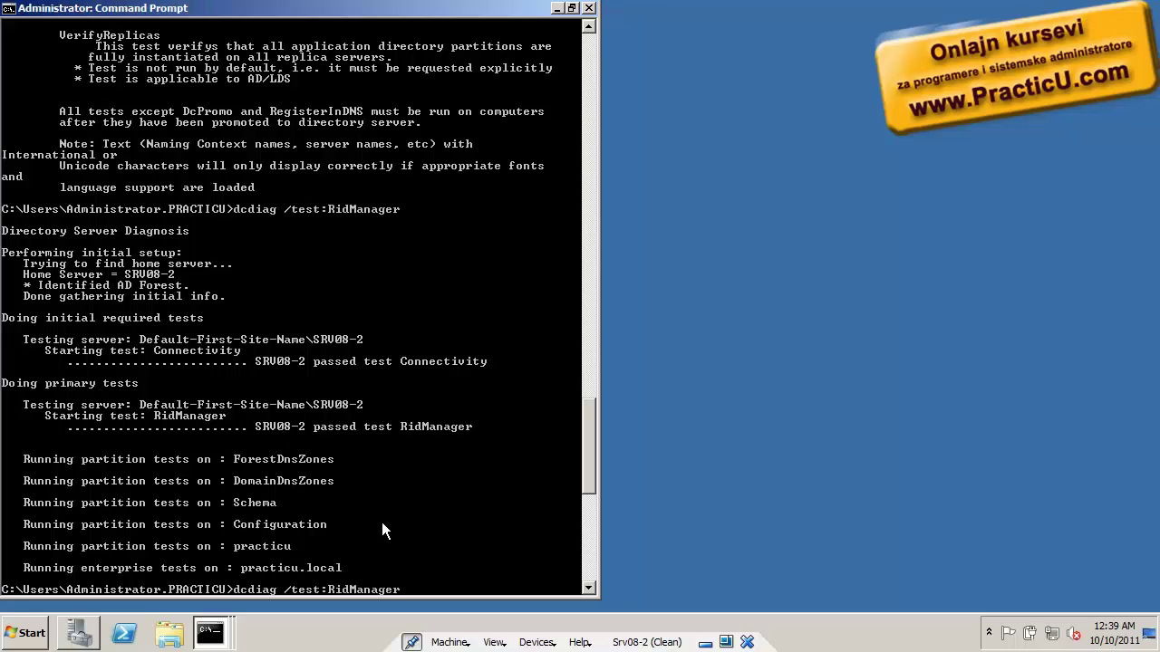
type("/v")
Run the verbose RidManager test and mark SRV08-2's rIDAllocationPool range, 1600 to 2099
key("Return")
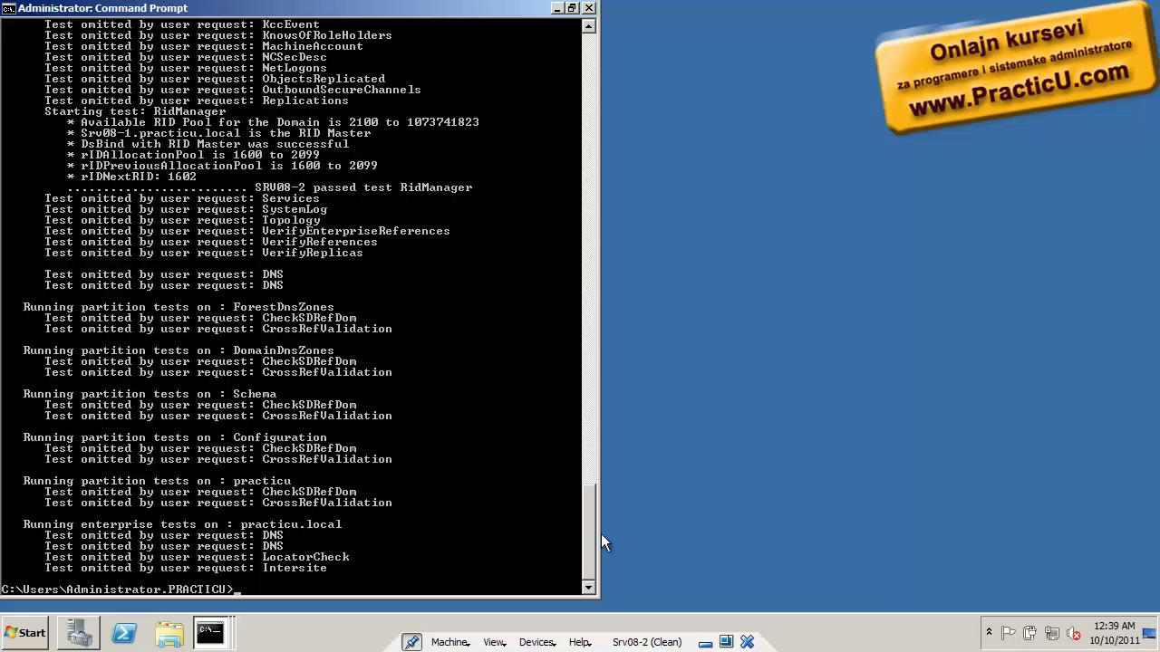
left_click_drag(593, 534, 601, 487)
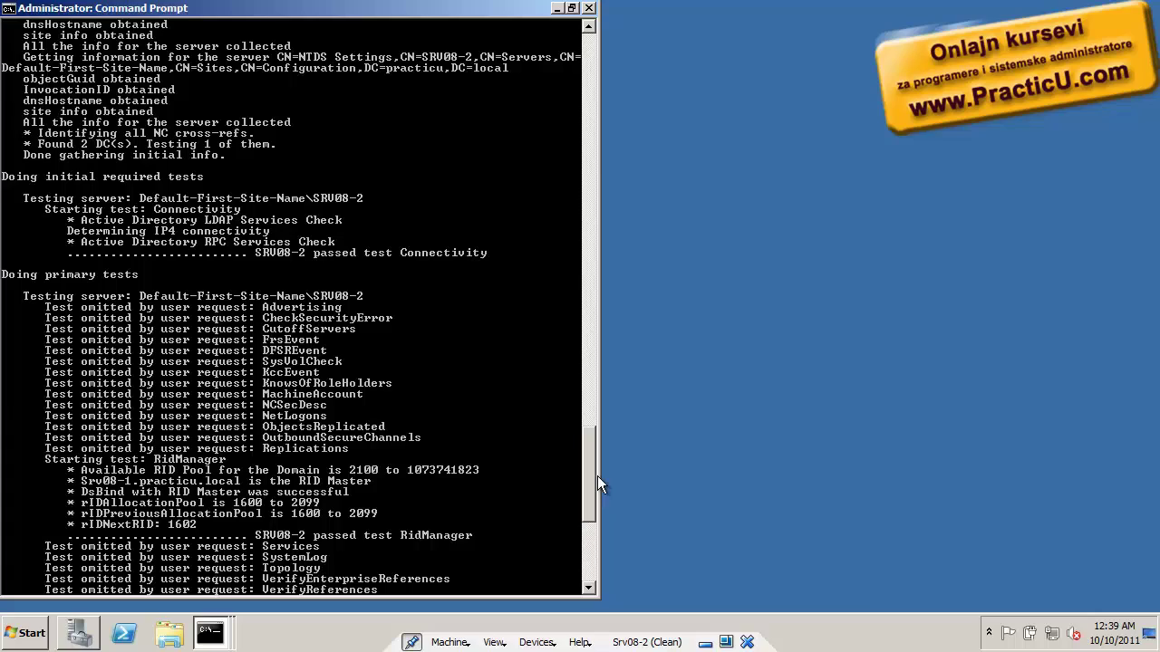
left_click_drag(597, 476, 607, 515)
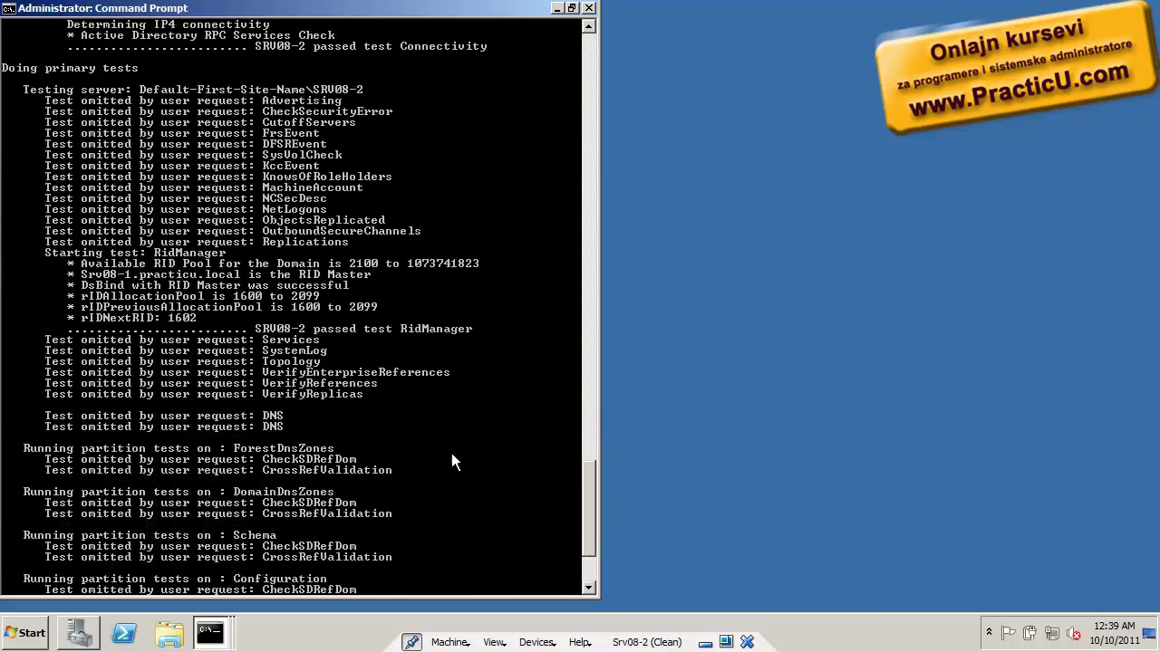
right_click(390, 417)
left_click(420, 434)
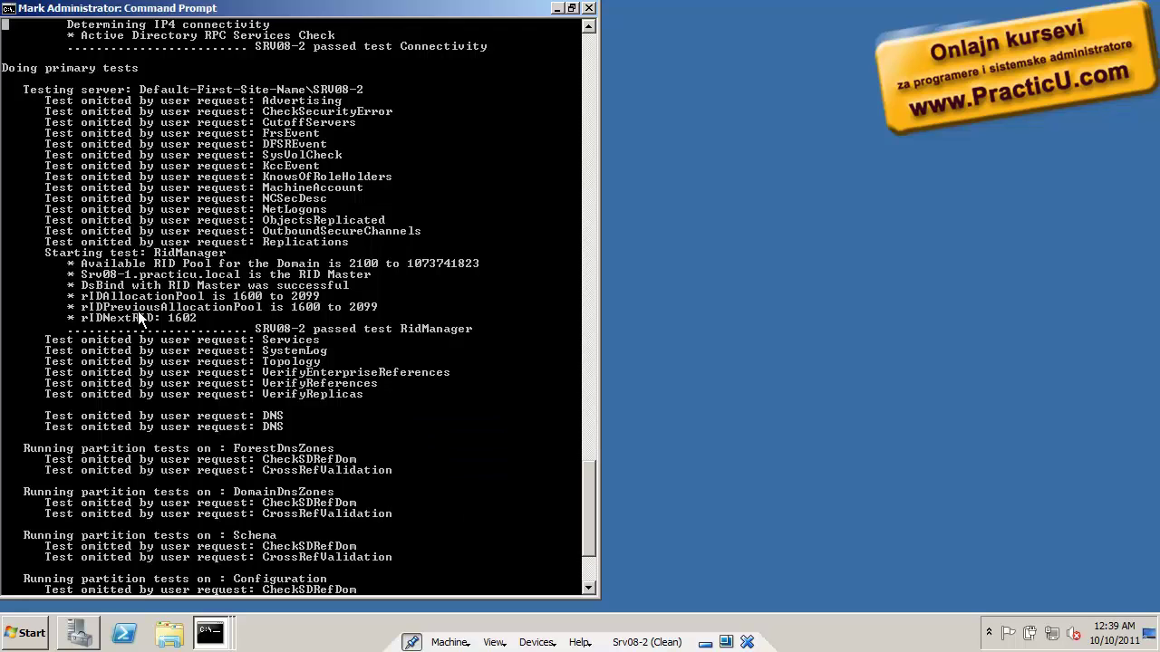
left_click_drag(81, 297, 332, 299)
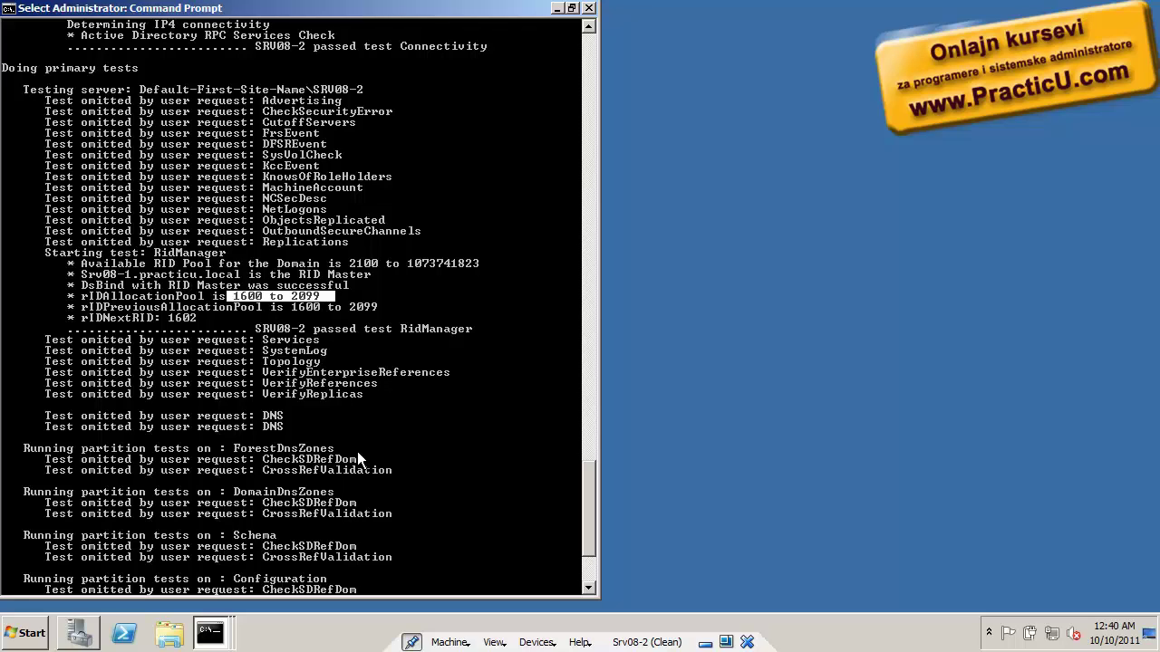
Copy the pool range, then try the verbose RidManager test with /s srv08-1
key("Return")
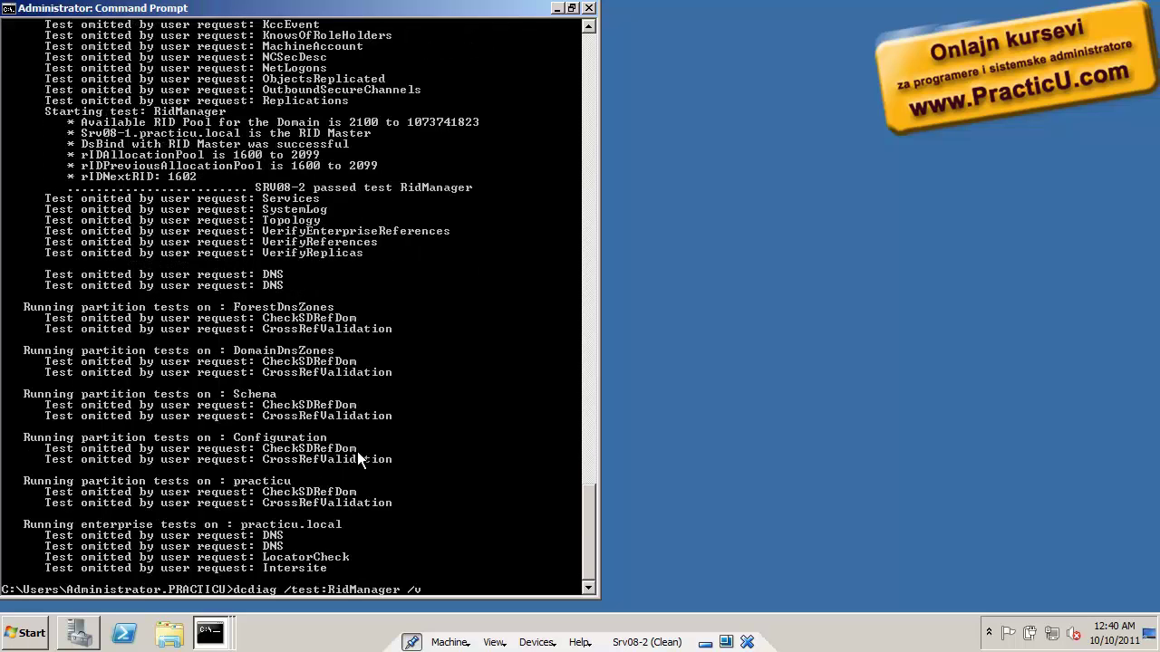
type("v")
key("Left")
key("Left")
key("Left")
key("Left")
key("Left")
key("Left")
key("Left")
key("Left")
key("Left")
key("Left")
key("Left")
key("Left")
key("Left")
key("Left")
key("Left")
key("Left")
key("Left")
key("Left")
key("Left")
type("/s 10.0.0.2 00")
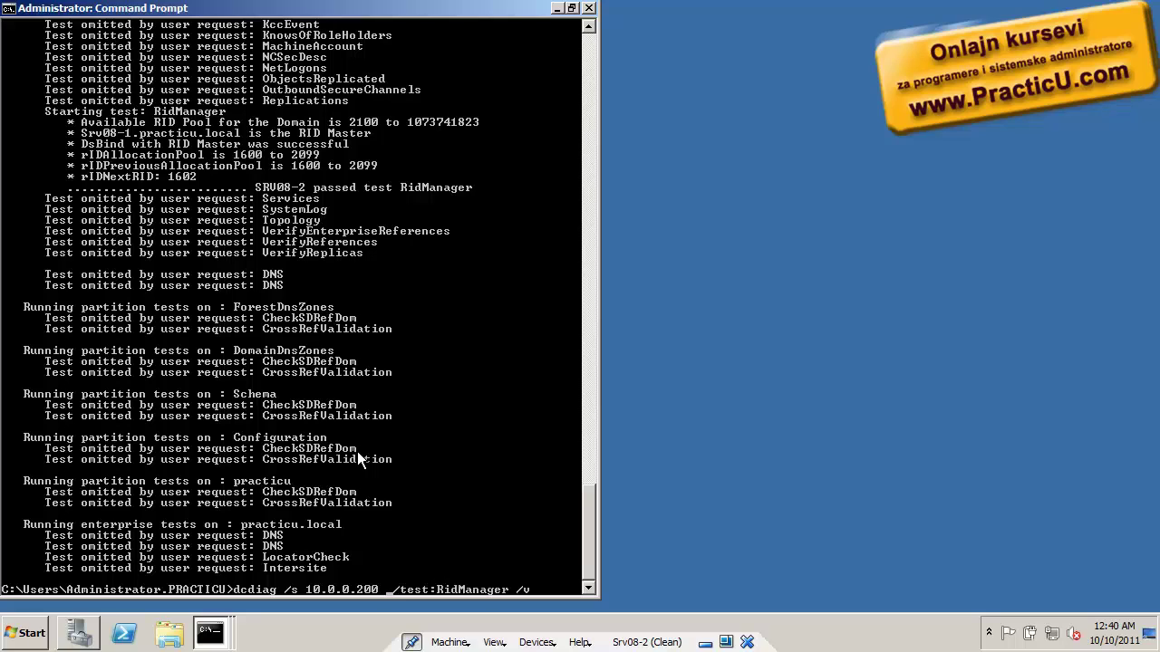
key("BackSpace")
key("BackSpace")
key("BackSpace")
key("BackSpace")
key("BackSpace")
key("BackSpace")
key("BackSpace")
key("BackSpace")
key("BackSpace")
key("BackSpace")
key("BackSpace")
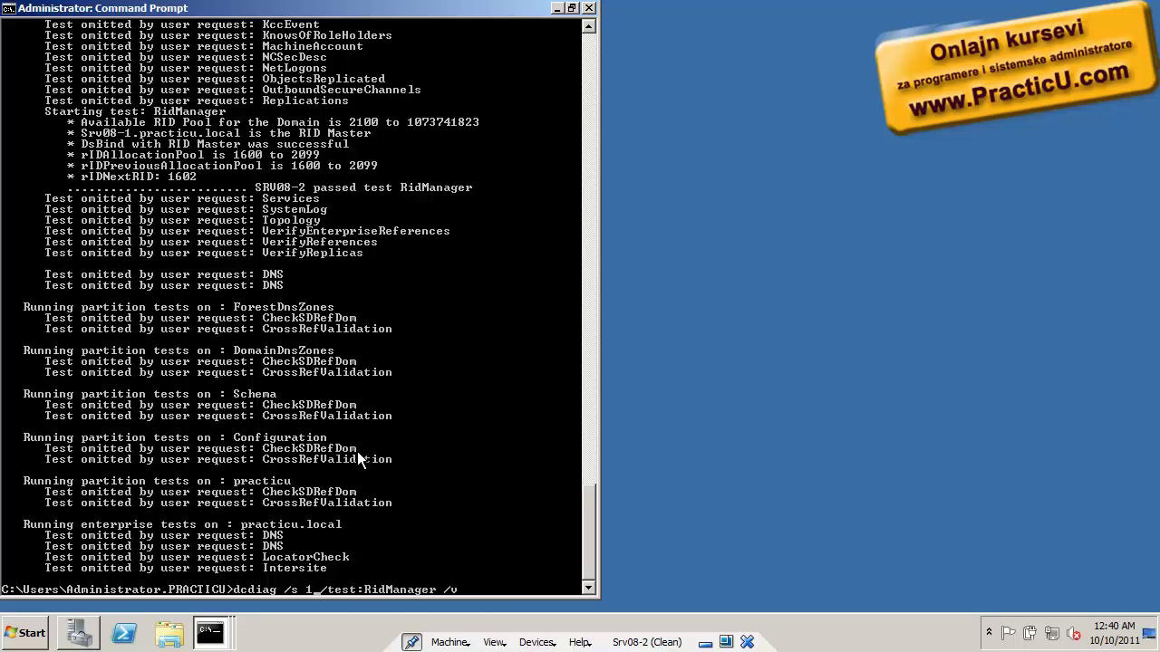
type("srv08-1")
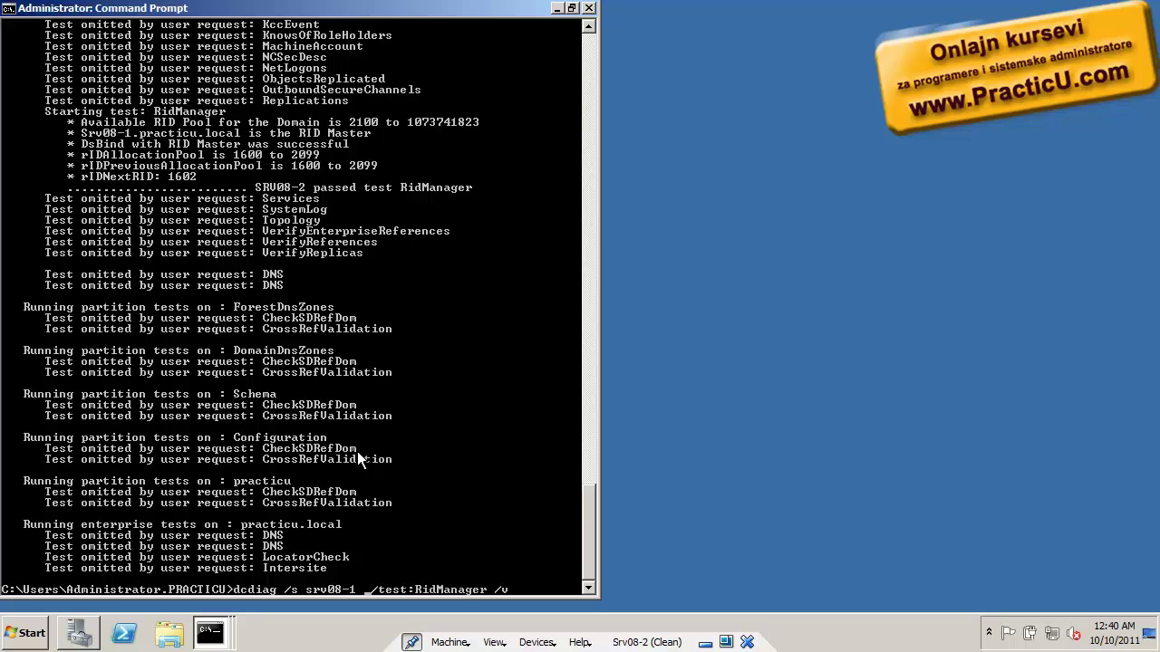
key("Return")
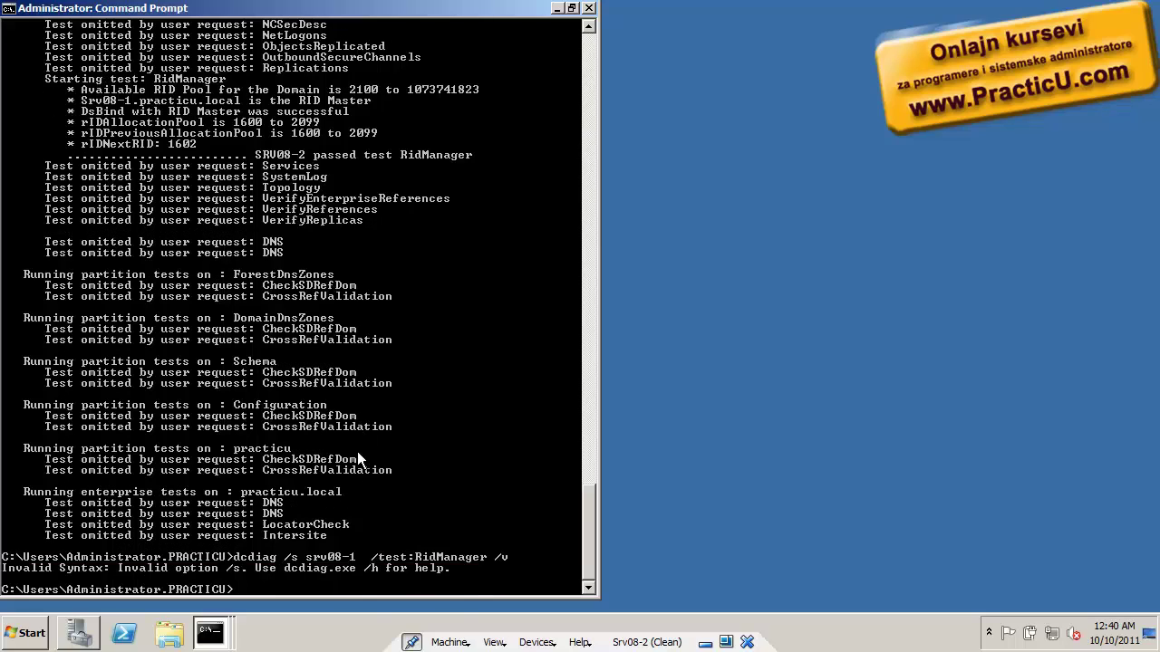
Retry the test against srv08-1 using /m instead of /s
key("Up")
key("Left")
key("Left")
key("Left")
key("Left")
key("Left")
key("Left")
key("Left")
key("Left")
key("Left")
key("Left")
key("Left")
key("Left")
key("Left")
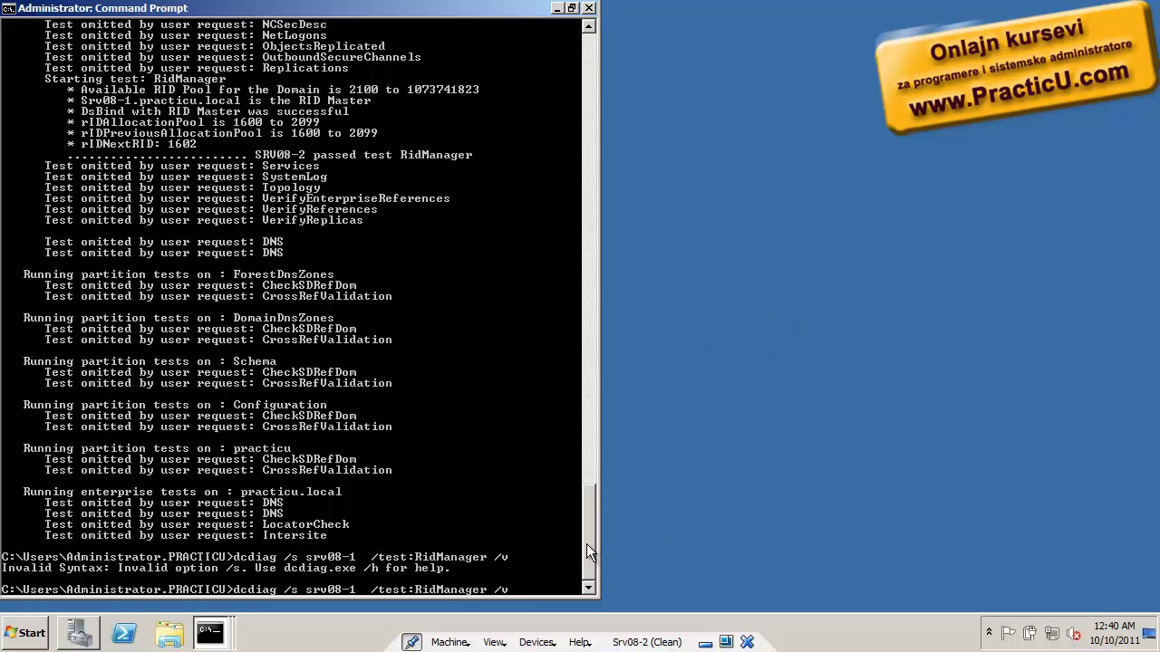
left_click_drag(586, 543, 562, 594)
key("ctrl+Left")
key("ctrl+Left")
key("ctrl+Left")
key("BackSpace")
type("m")
key("Return")
Display the dcdiag /? help and recall the earlier /s srv08-1 command
key("Up")
key("BackSpace")
key("BackSpace")
key("BackSpace")
key("BackSpace")
key("BackSpace")
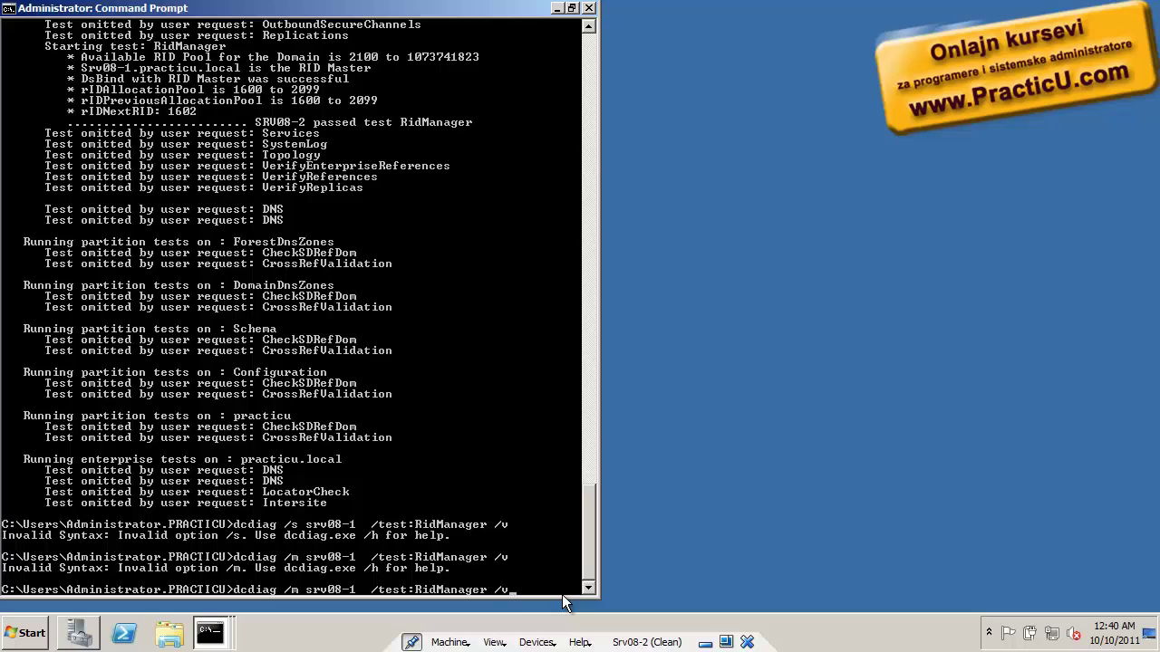
key("BackSpace")
key("BackSpace")
key("BackSpace")
key("BackSpace")
key("BackSpace")
key("BackSpace")
key("BackSpace")
key("BackSpace")
key("BackSpace")
key("BackSpace")
key("BackSpace")
key("BackSpace")
key("BackSpace")
key("BackSpace")
key("BackSpace")
key("BackSpace")
key("BackSpace")
key("BackSpace")
key("BackSpace")
key("BackSpace")
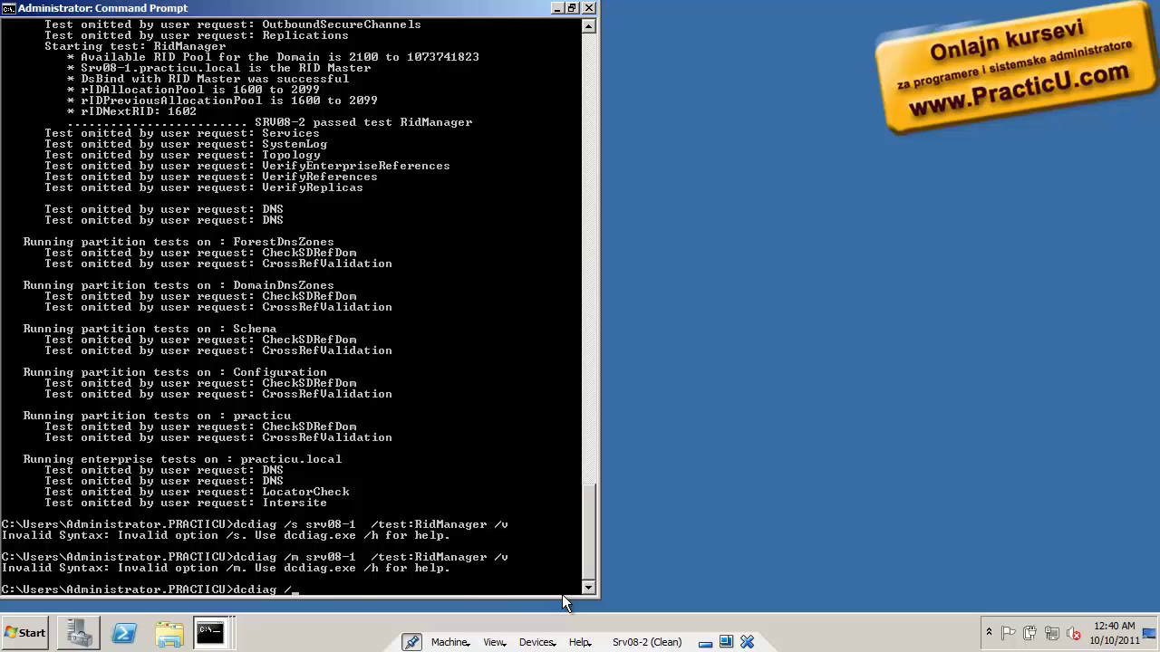
type("?")
key("Return")
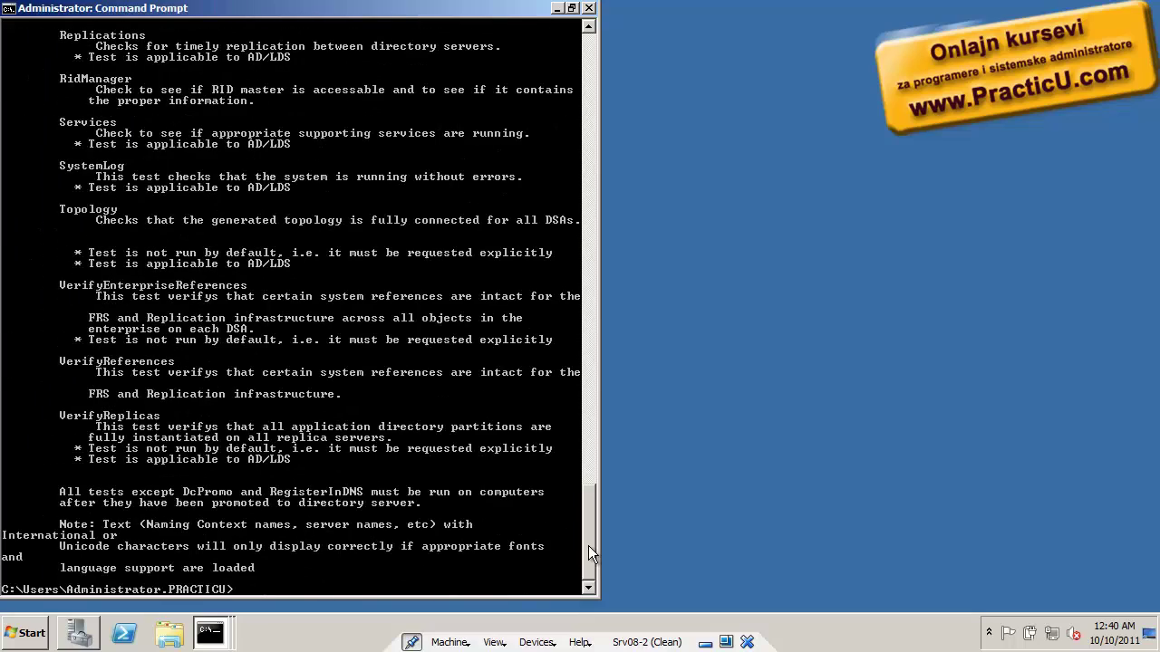
left_click_drag(588, 545, 593, 235)
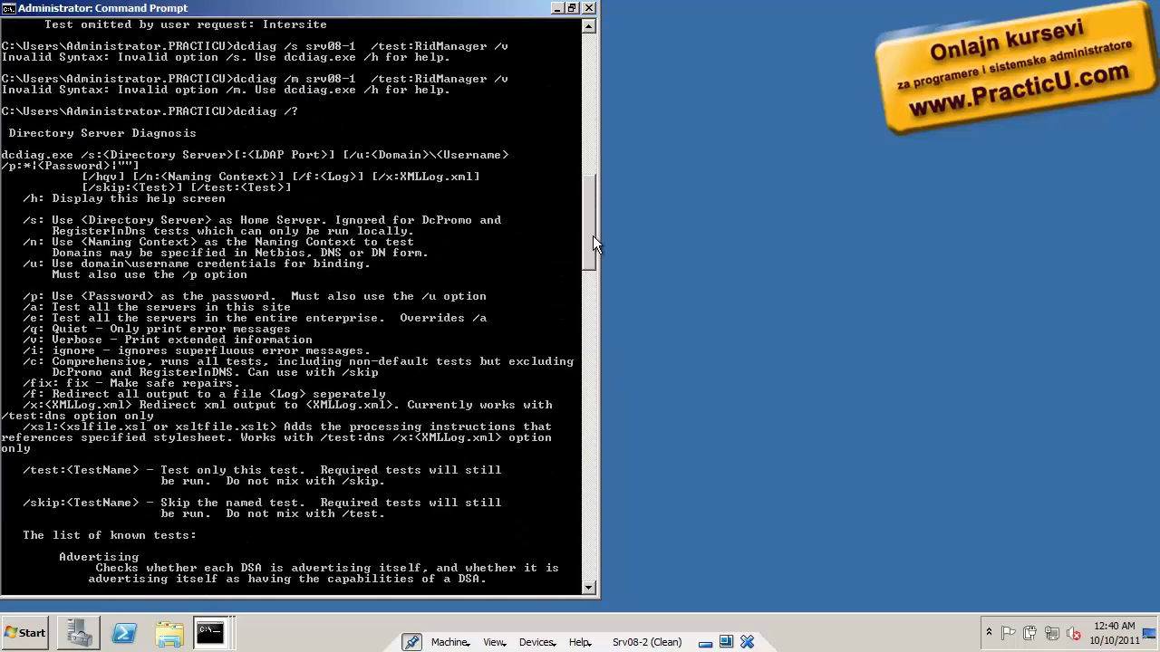
key("End")
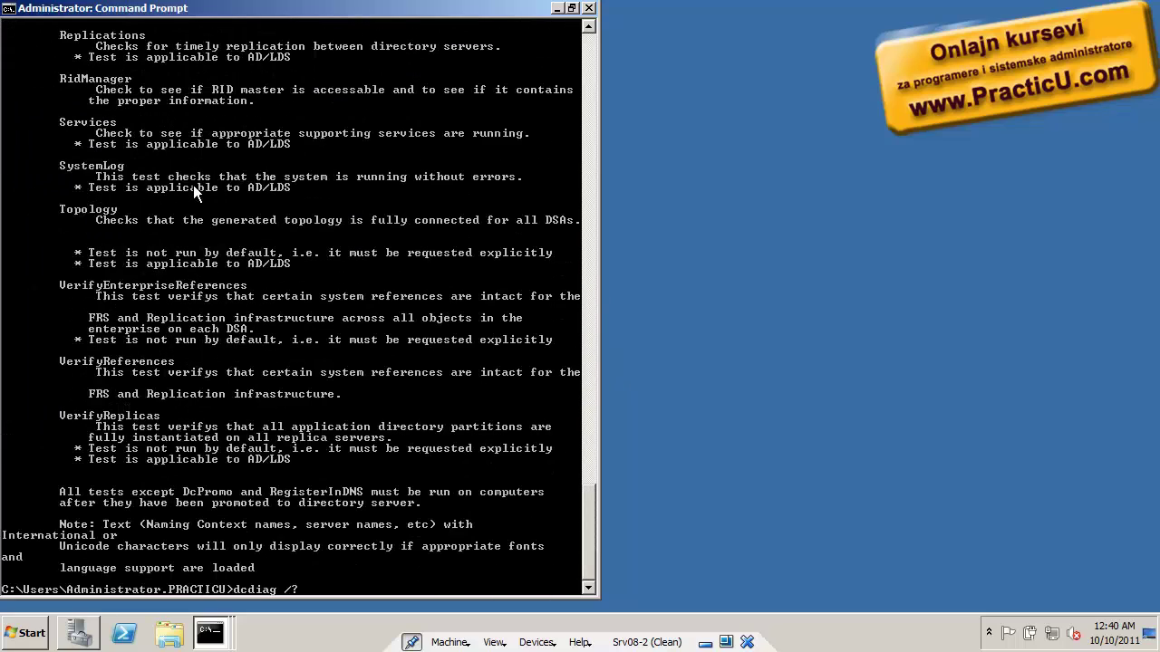
key("Up")
key("Up")
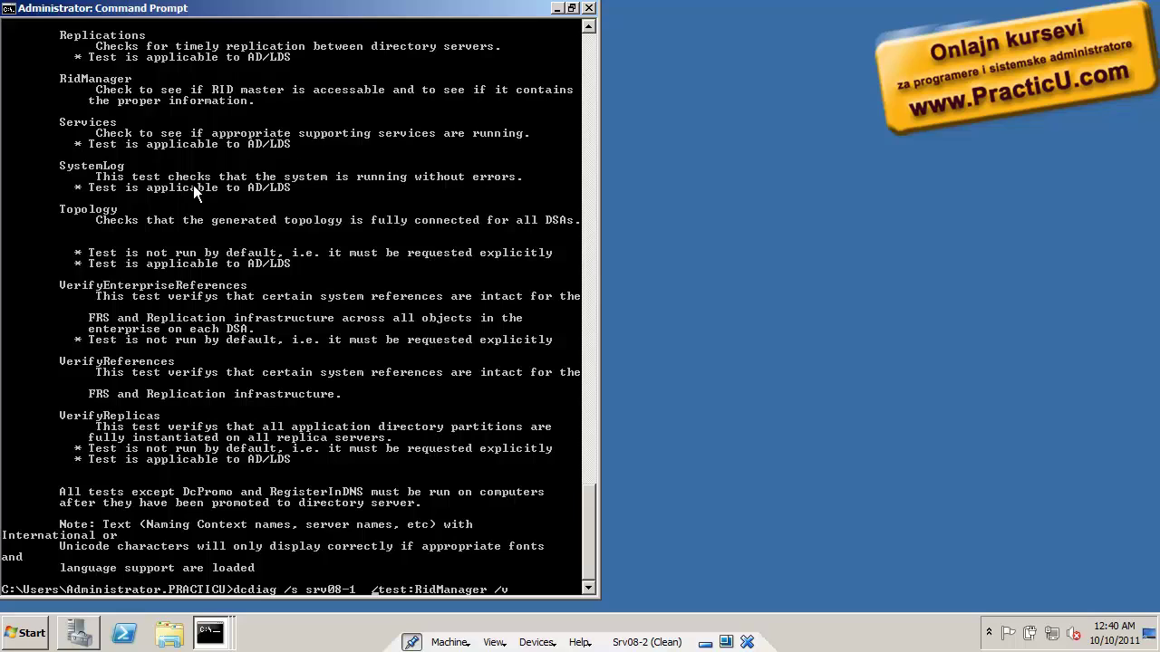
Run dcdiag /s:srv08-1 /test:RidManager /v and mark Srv08-1's pool range 1100 to 1599
key("BackSpace")
type(":")
key("Return")
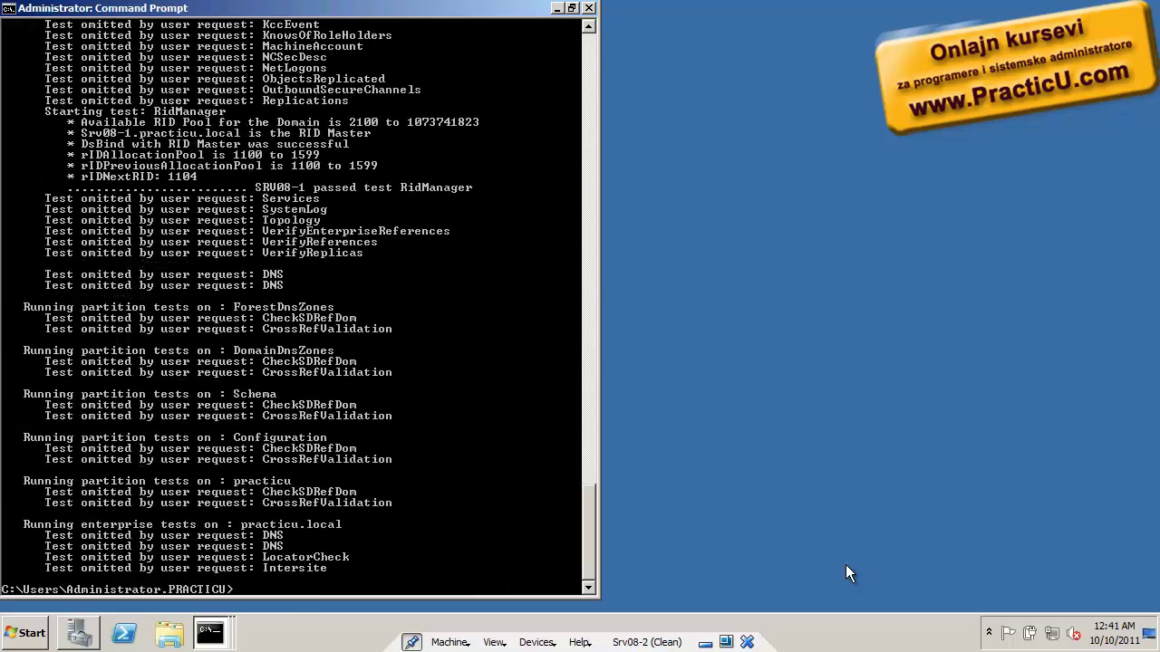
right_click(459, 250)
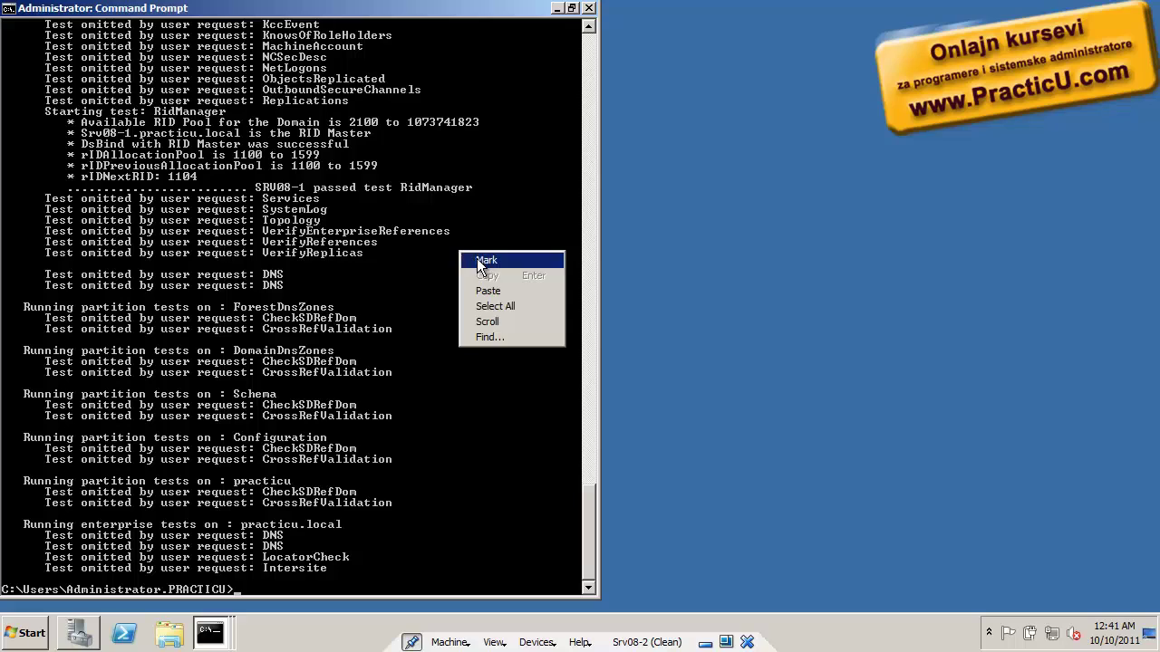
left_click(480, 259)
left_click_drag(230, 155, 324, 156)
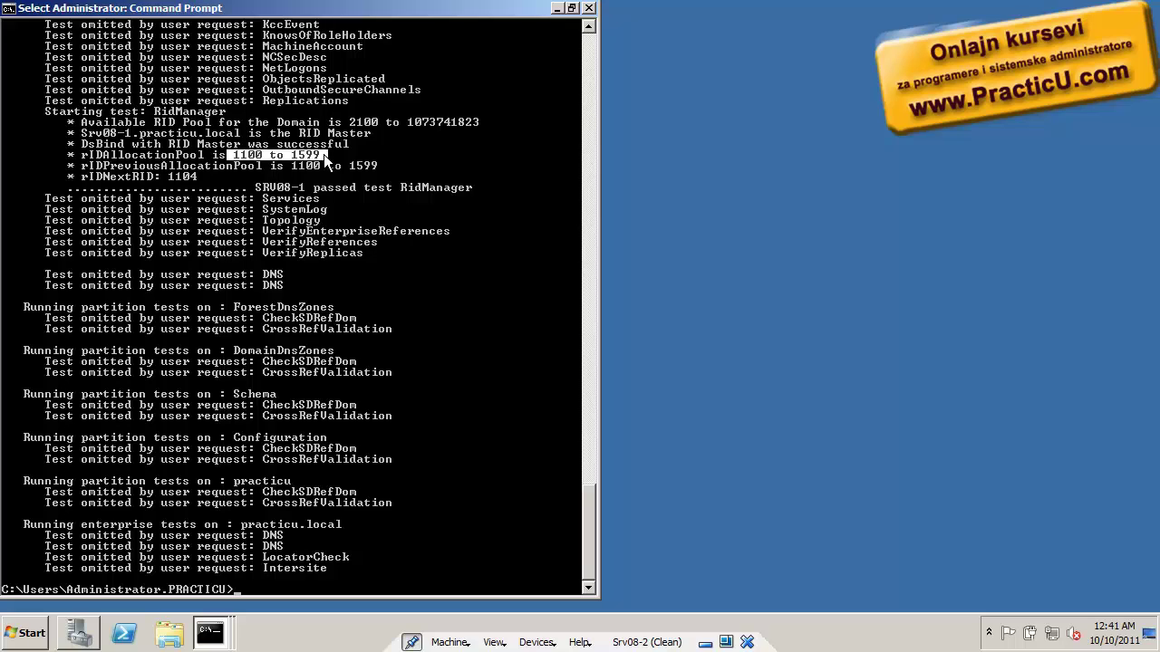
left_click(209, 633)
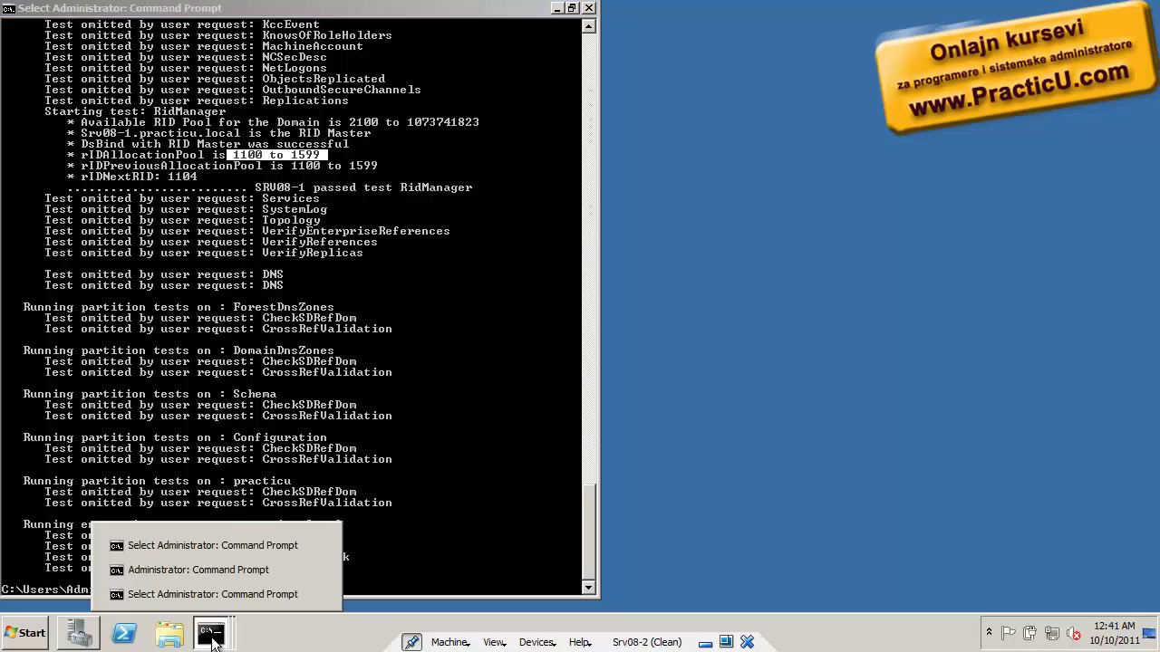
Review the netdom query fsmo output, then select the Active Directory Users and Computers root
left_click(74, 634)
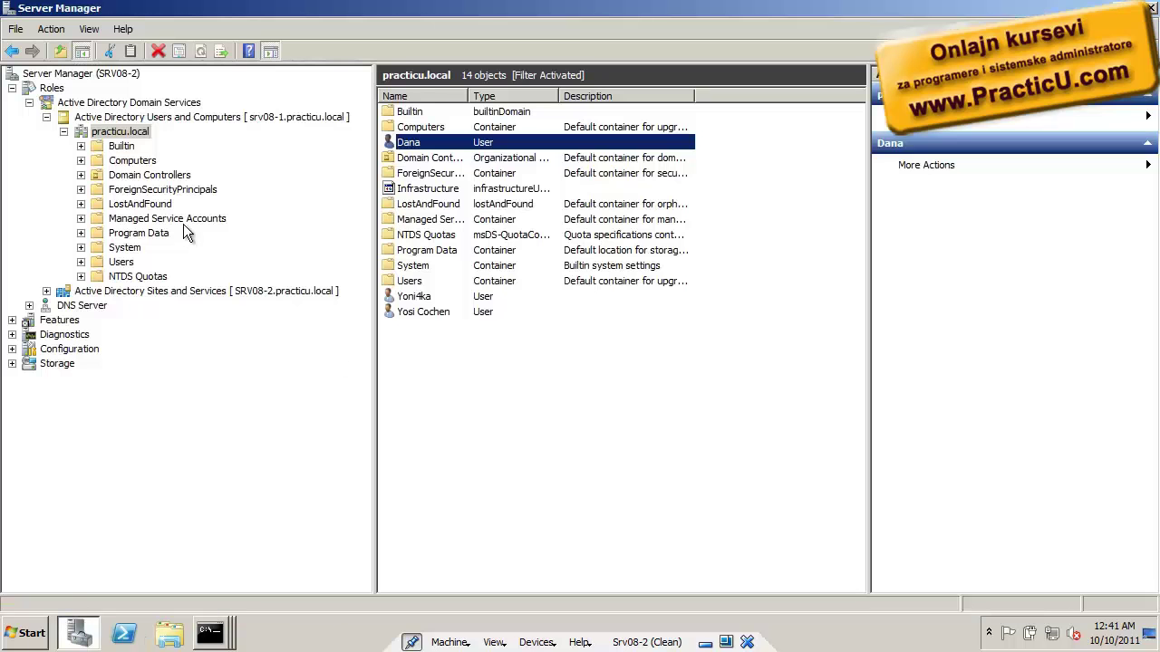
left_click(114, 134)
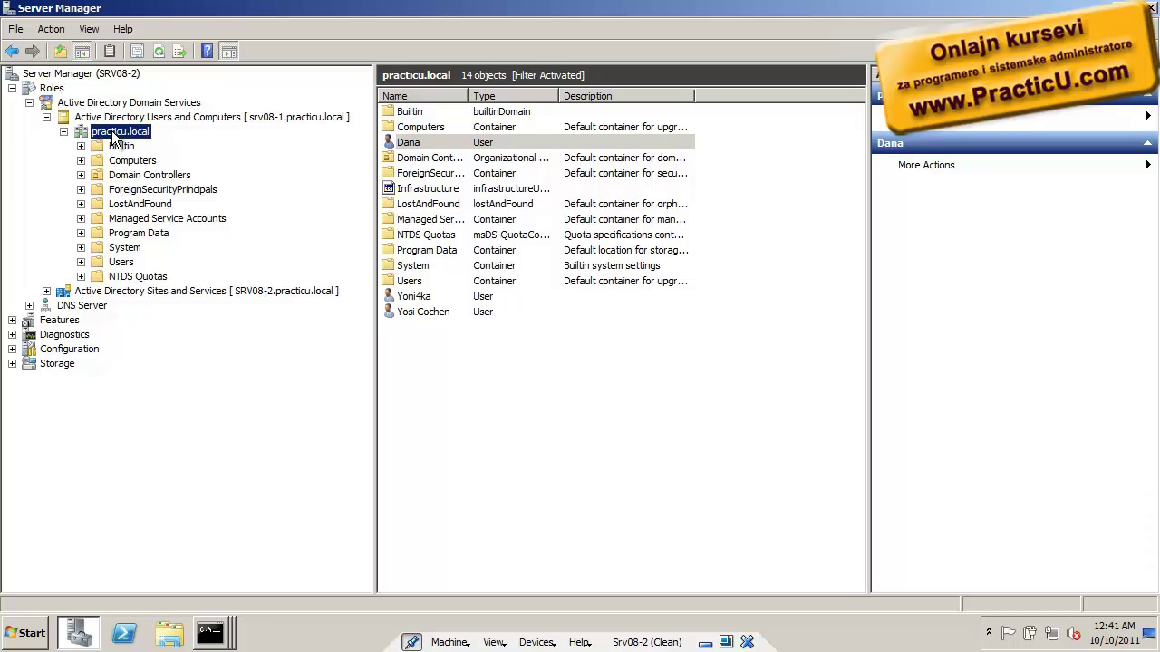
left_click(218, 635)
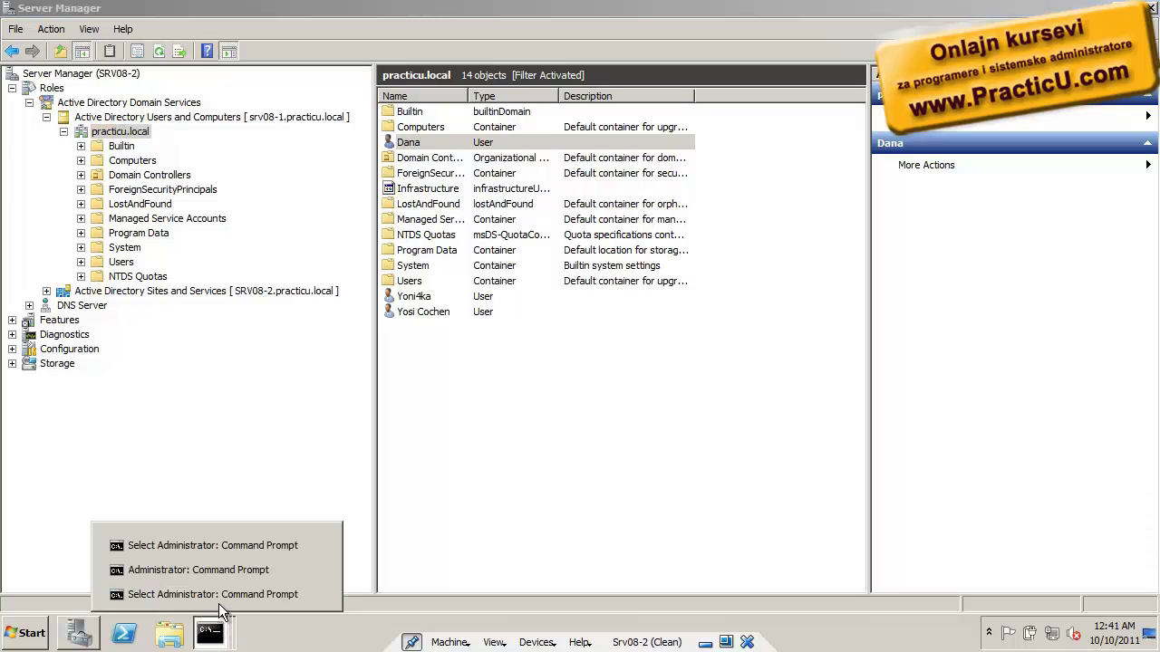
left_click(227, 547)
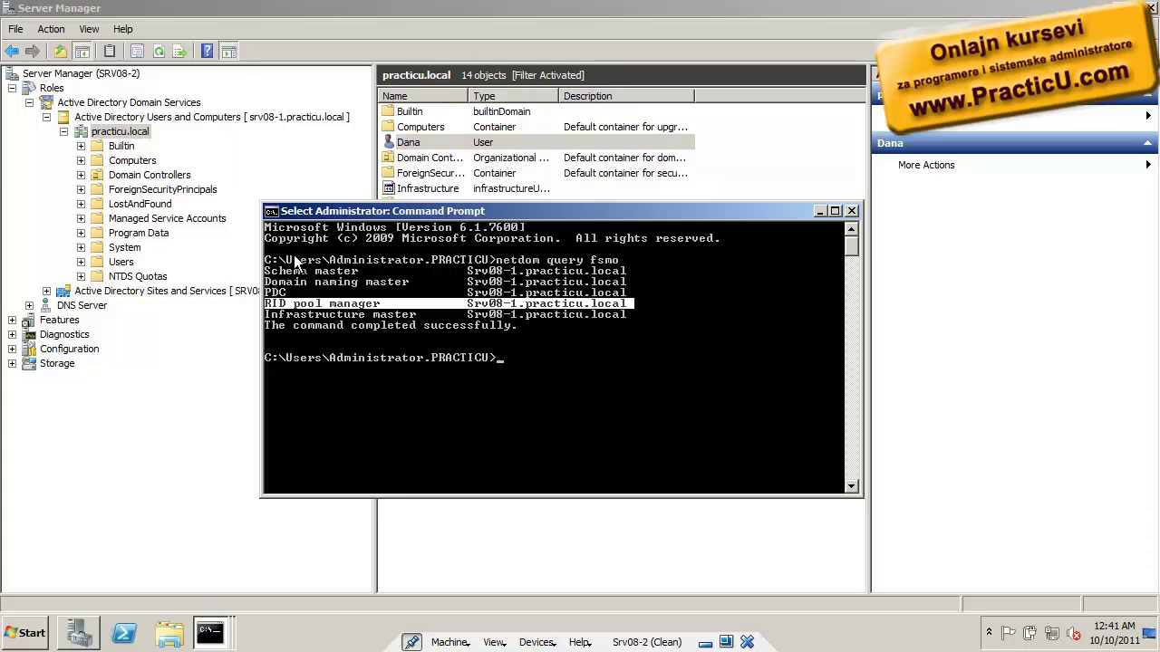
left_click(136, 136)
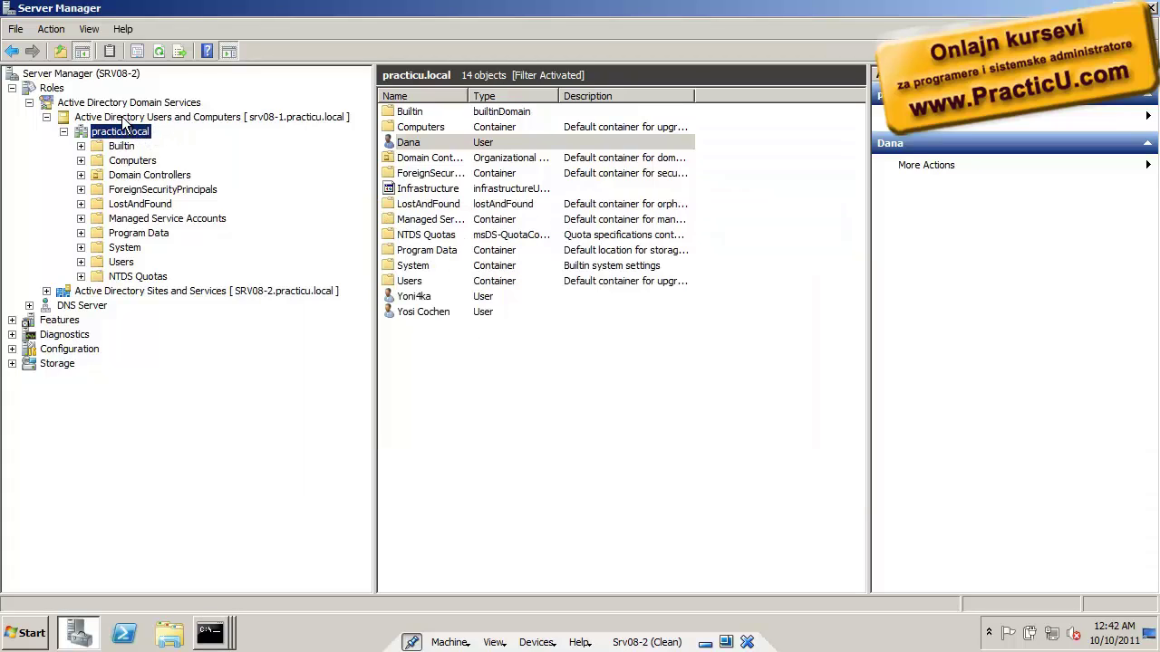
left_click(210, 115)
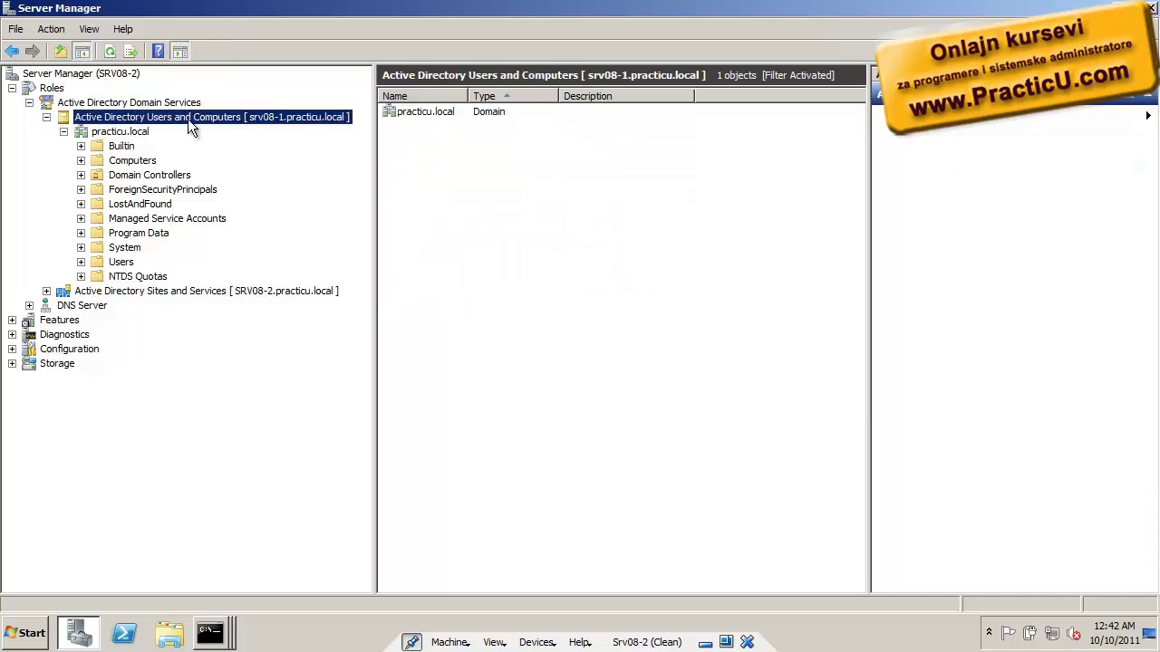
Connect Active Directory Users and Computers to domain controller SRV08-2.practicu.local
right_click(187, 119)
left_click(210, 142)
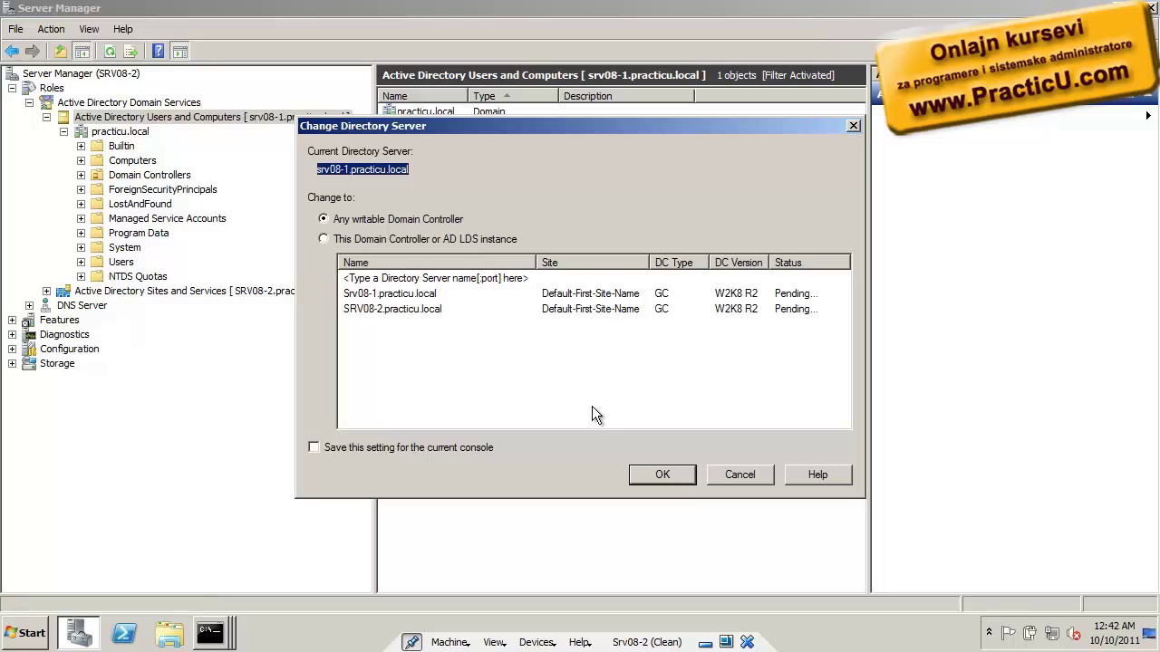
left_click(390, 312)
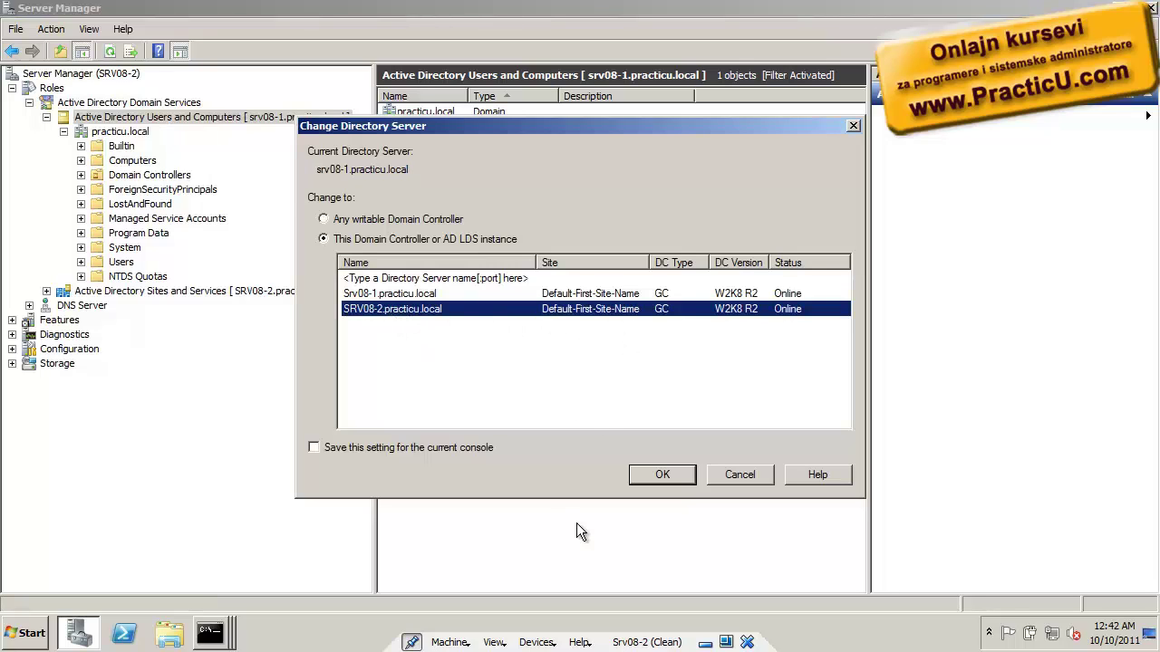
left_click(663, 475)
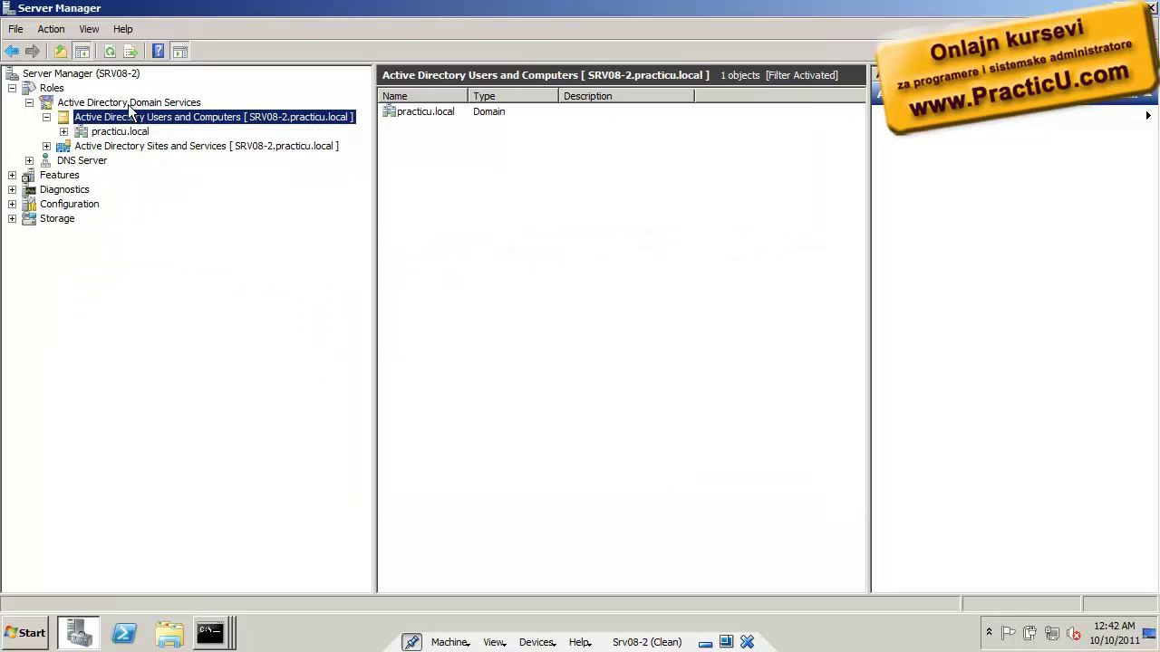
In practicu.local's Operations Masters, change the RID master to SRV08-2.practicu.local and confirm
left_click(63, 132)
left_click(97, 132)
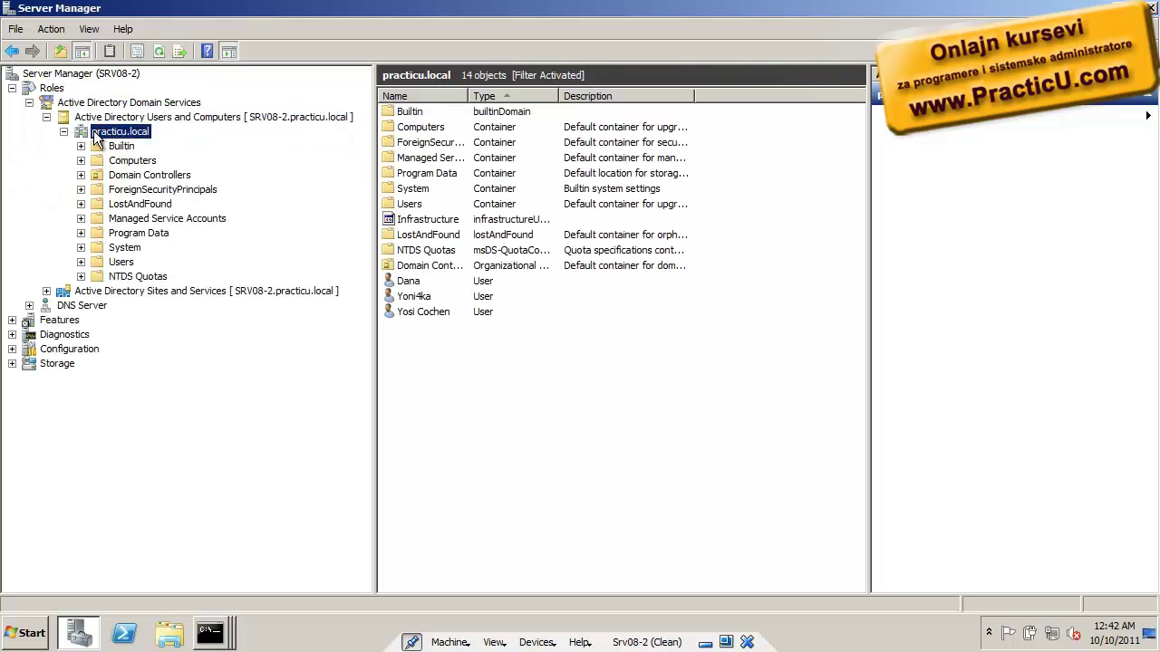
right_click(96, 133)
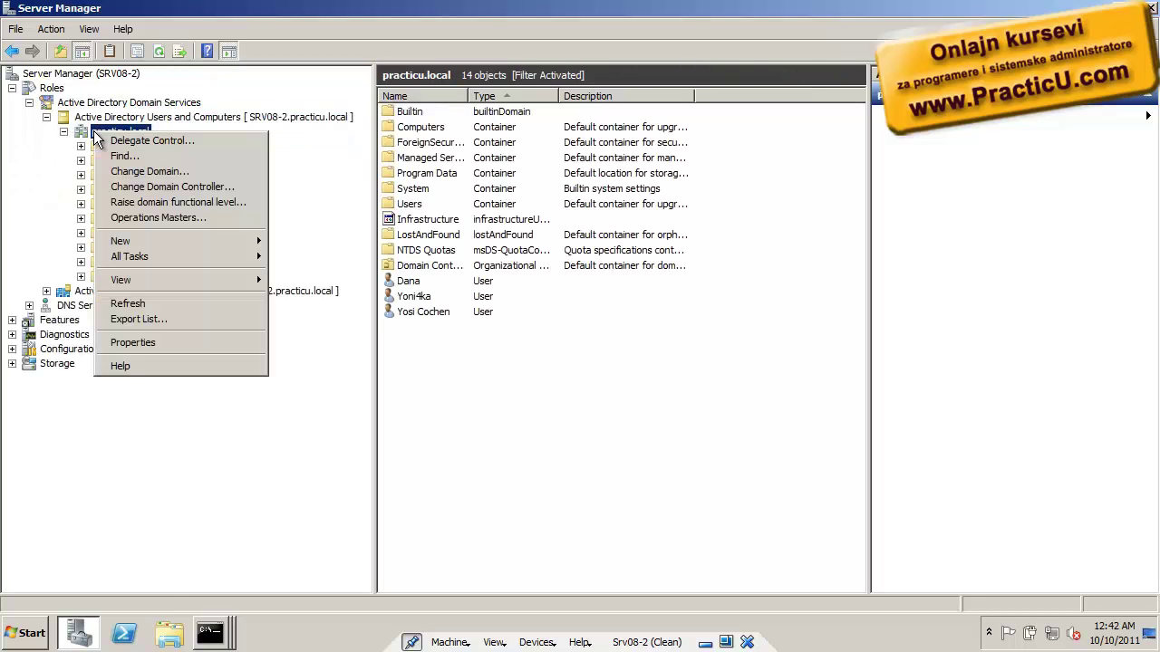
left_click(127, 217)
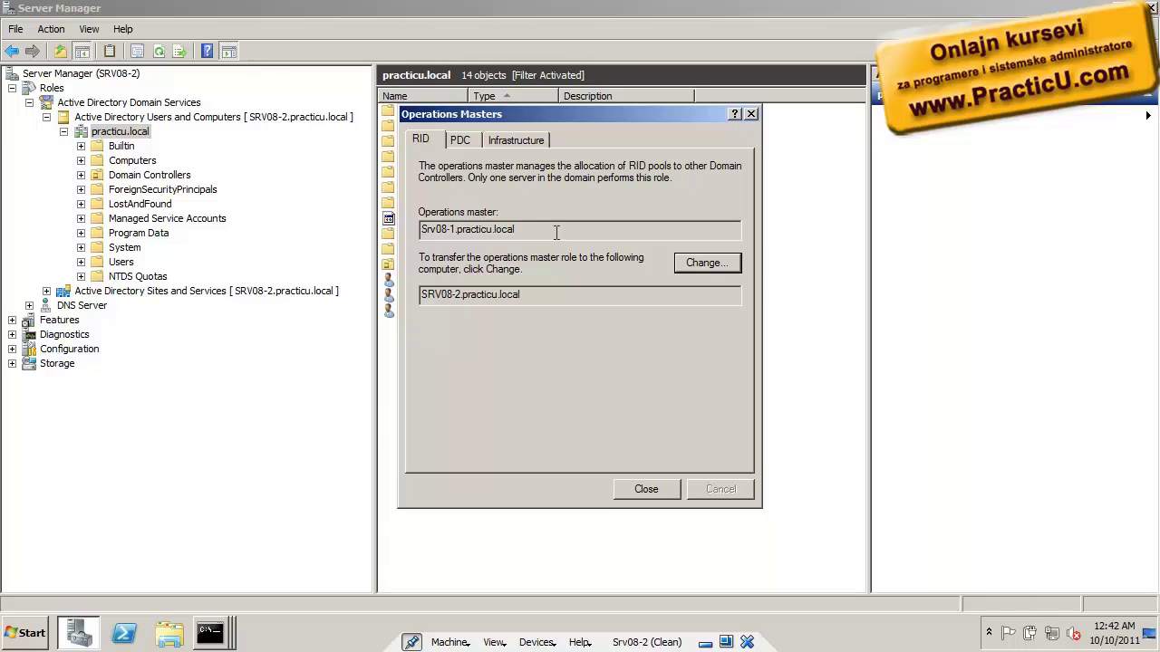
left_click_drag(542, 231, 392, 222)
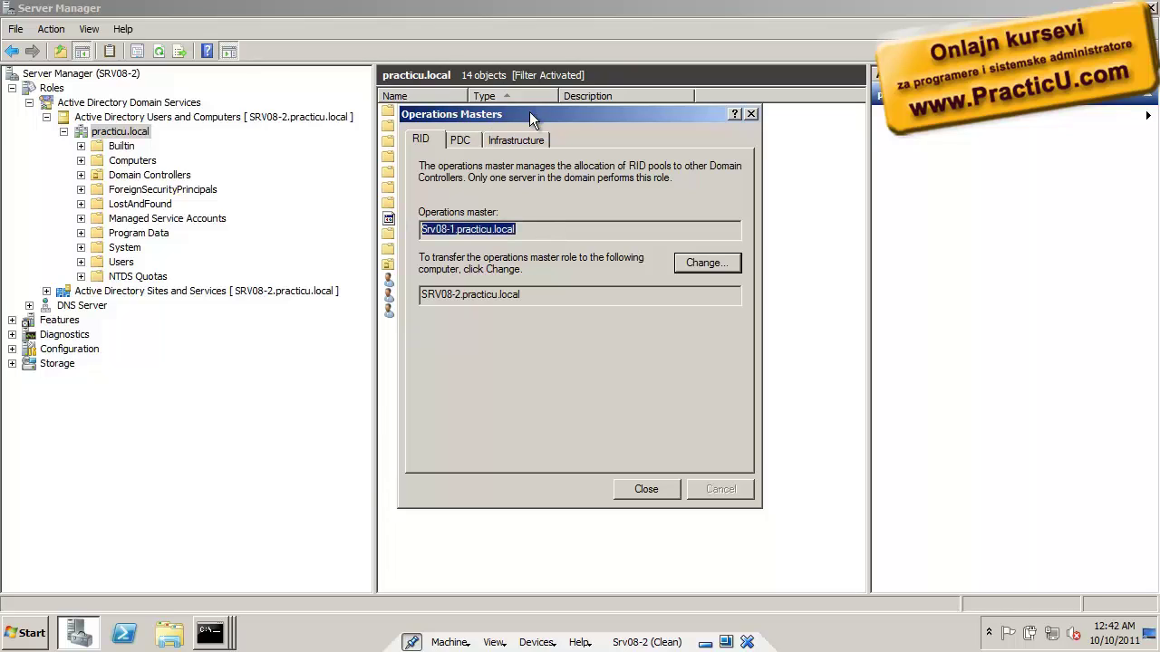
left_click_drag(529, 113, 496, 64)
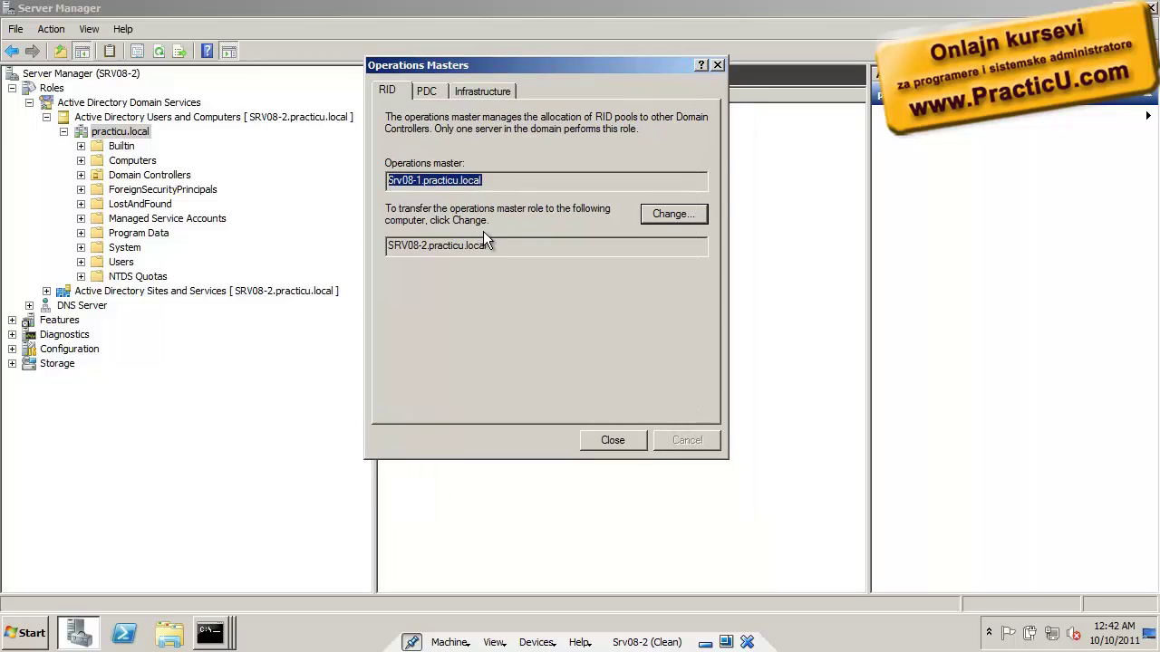
left_click_drag(519, 246, 318, 242)
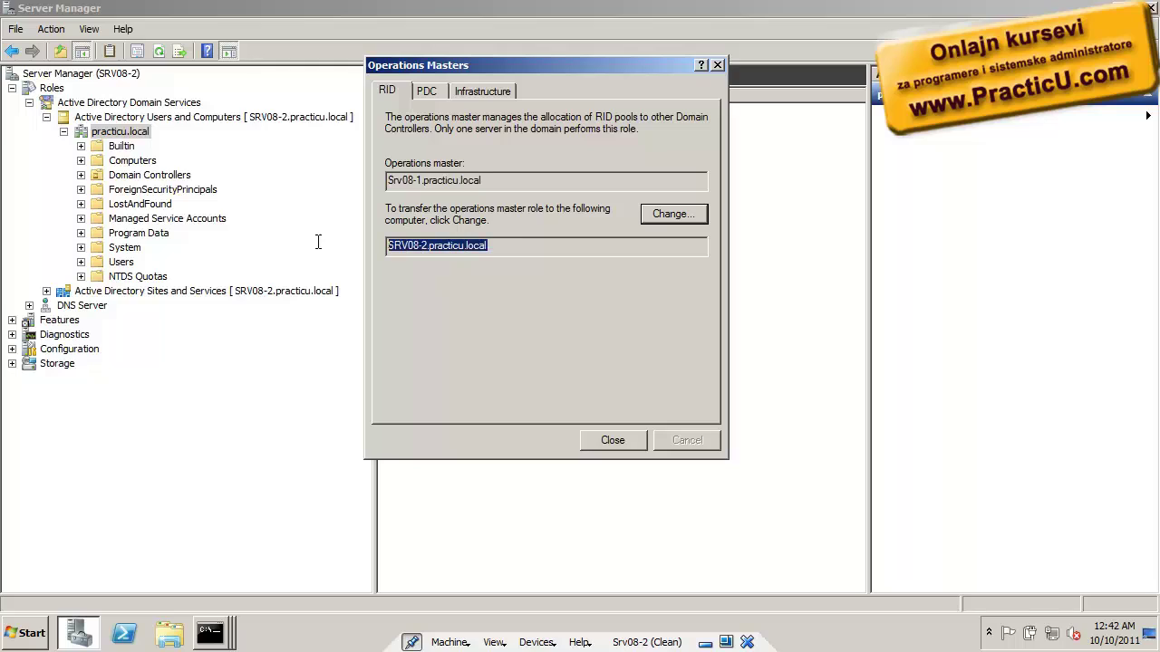
left_click(647, 218)
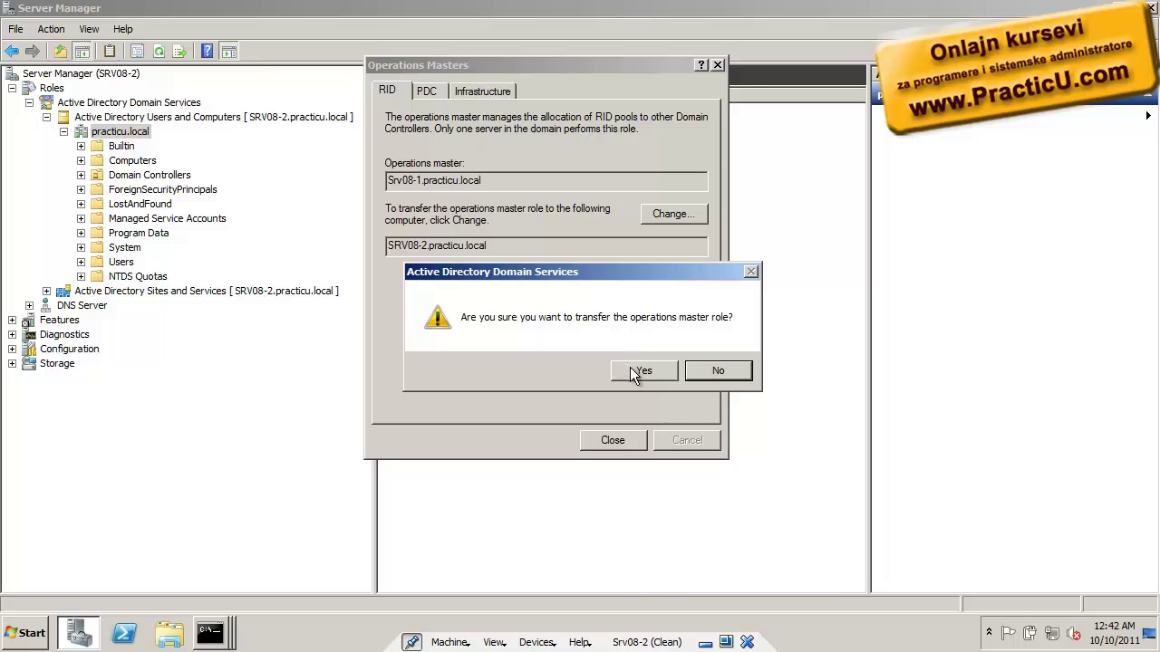
left_click(635, 371)
left_click(729, 372)
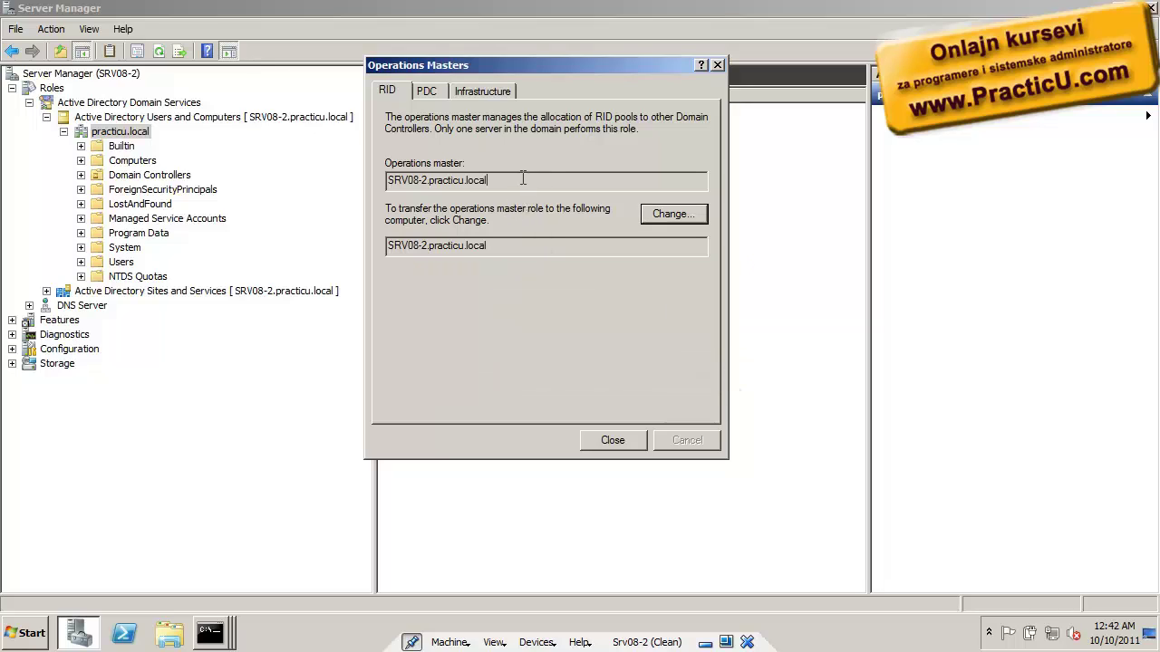
left_click_drag(524, 181, 341, 181)
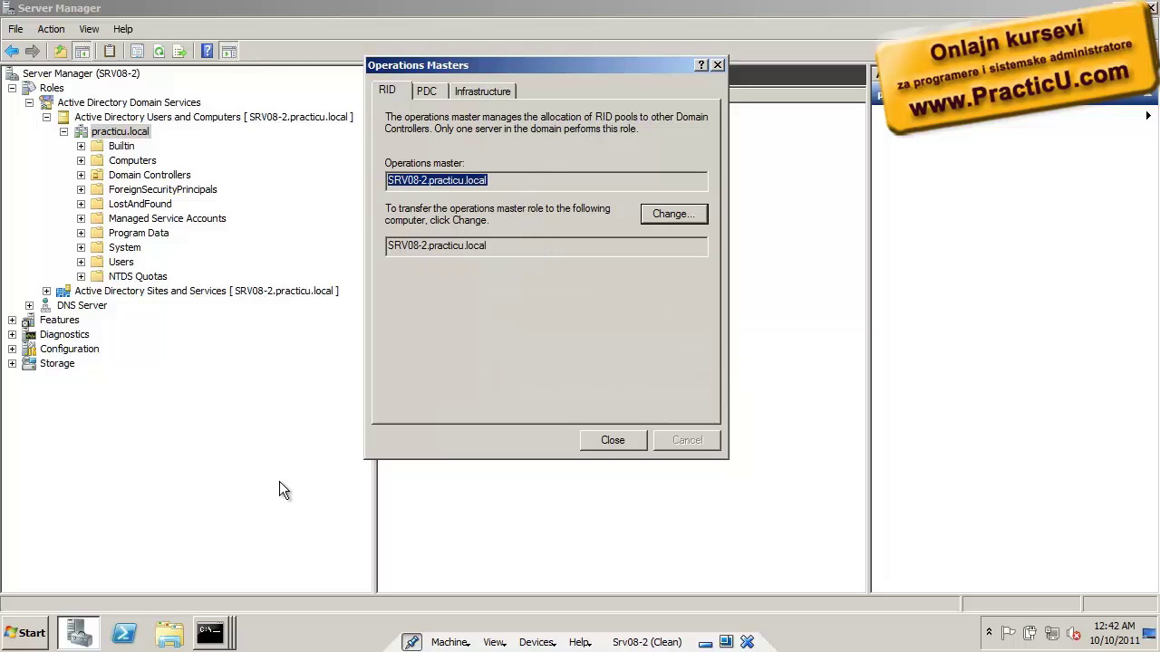
left_click(211, 633)
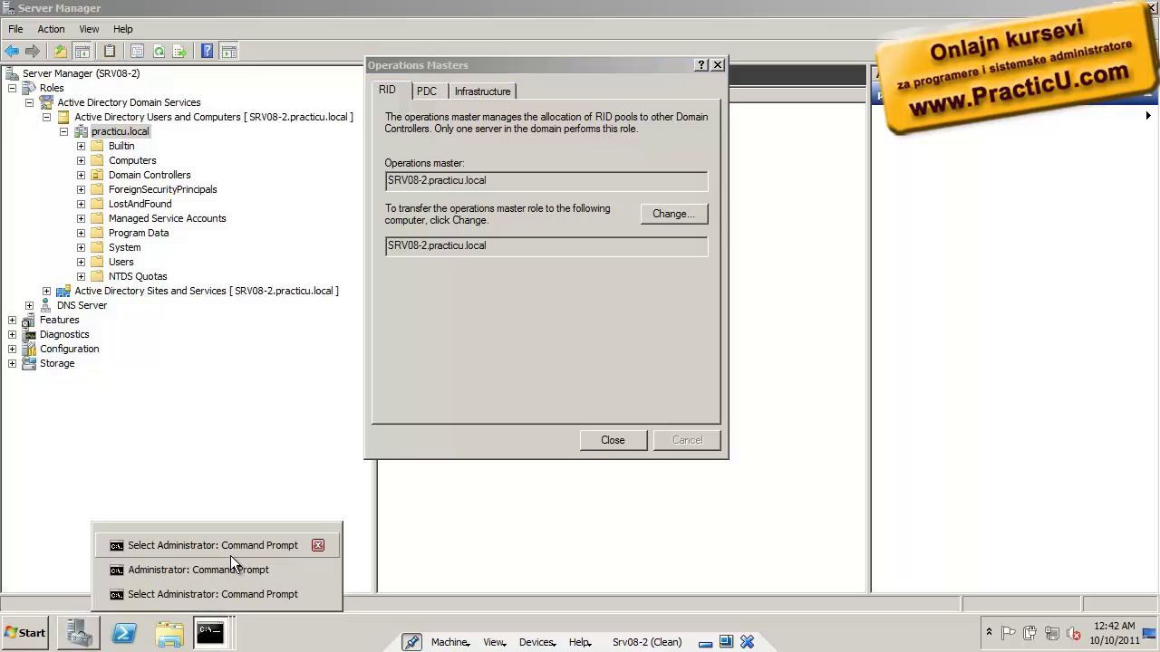
Rerun netdom query fsmo and highlight the RID pool manager line now showing SRV08-2
left_click(230, 555)
key("Escape")
key("Up")
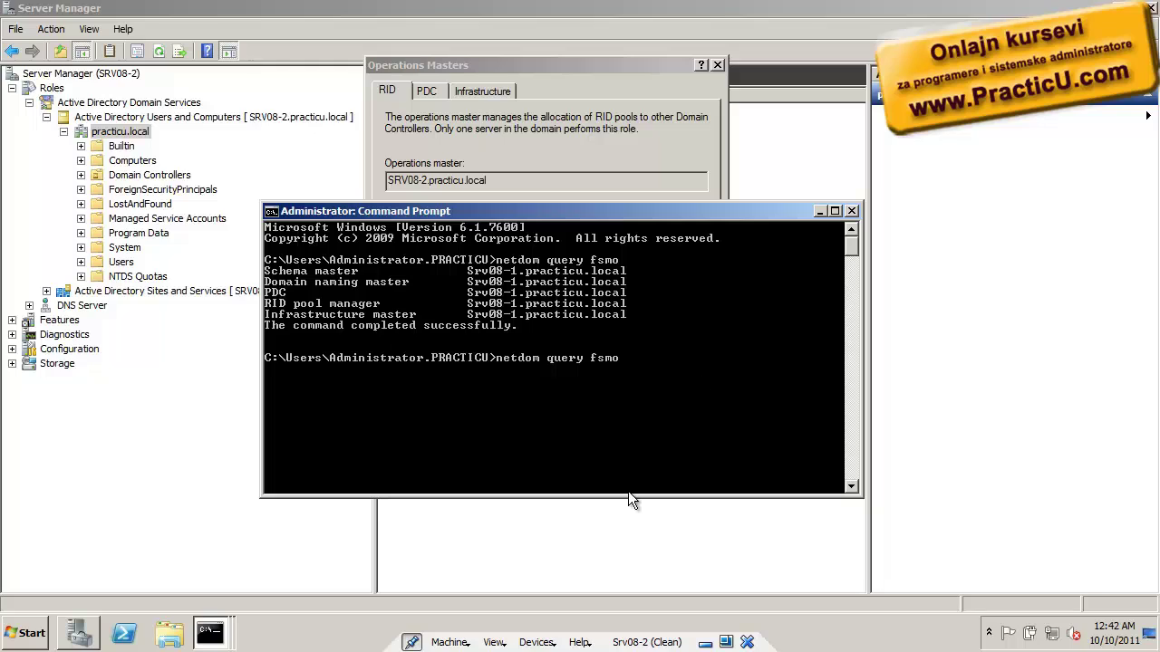
key("Return")
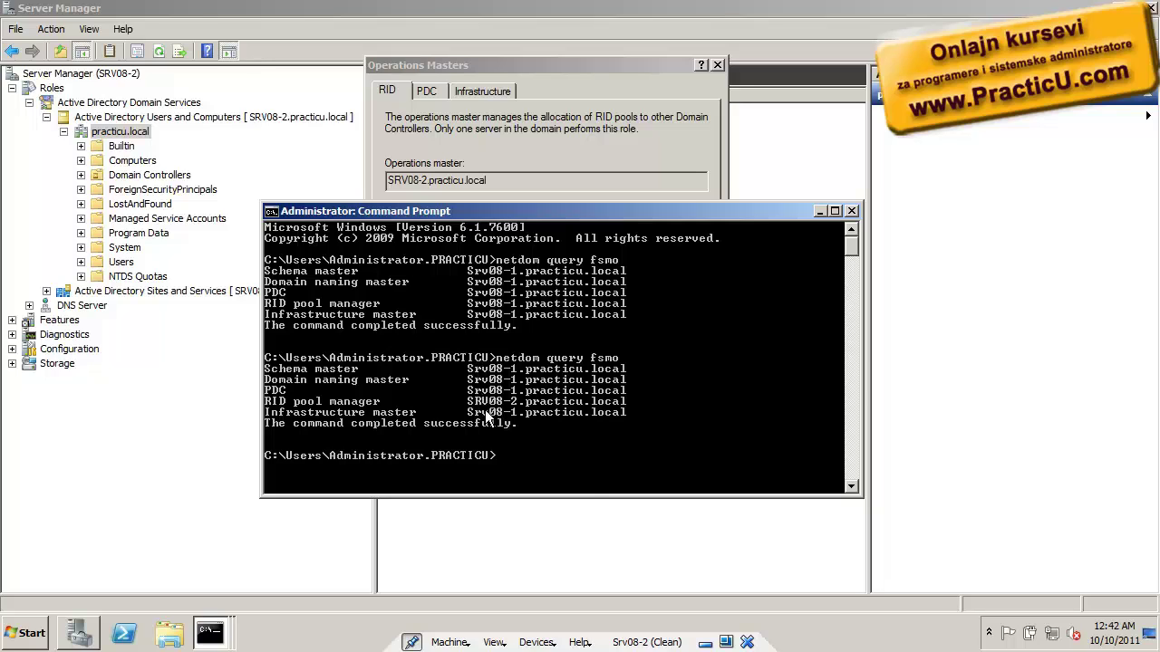
right_click(484, 410)
left_click(506, 417)
left_click_drag(266, 402, 522, 410)
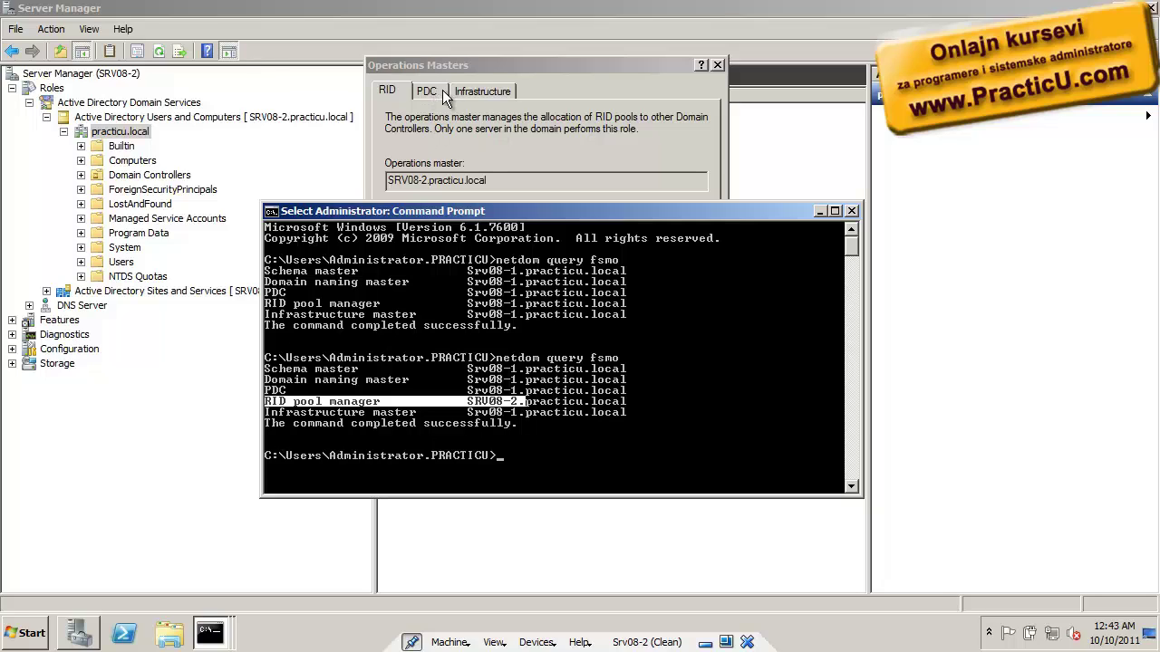
left_click_drag(267, 390, 510, 395)
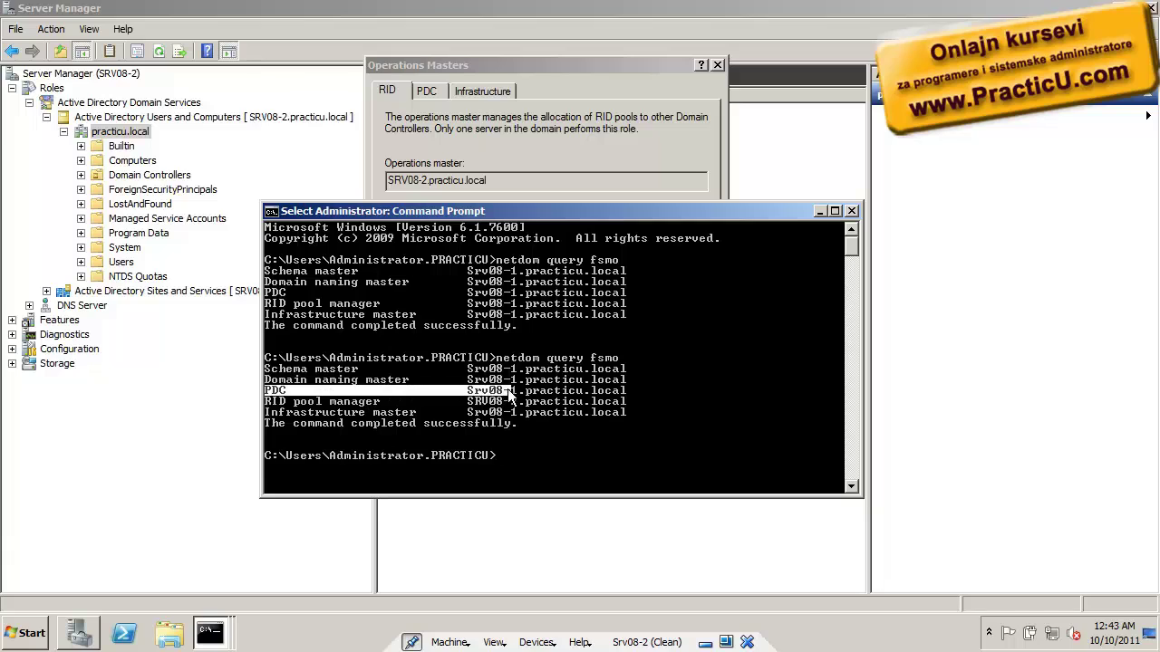
left_click(834, 212)
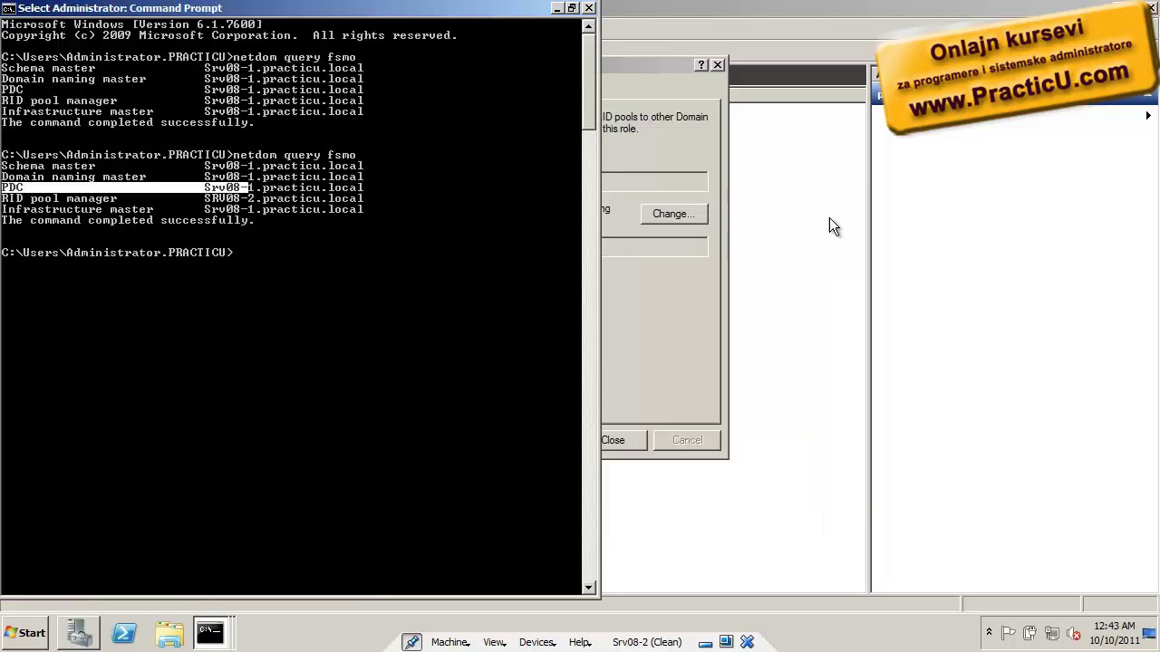
left_click(556, 8)
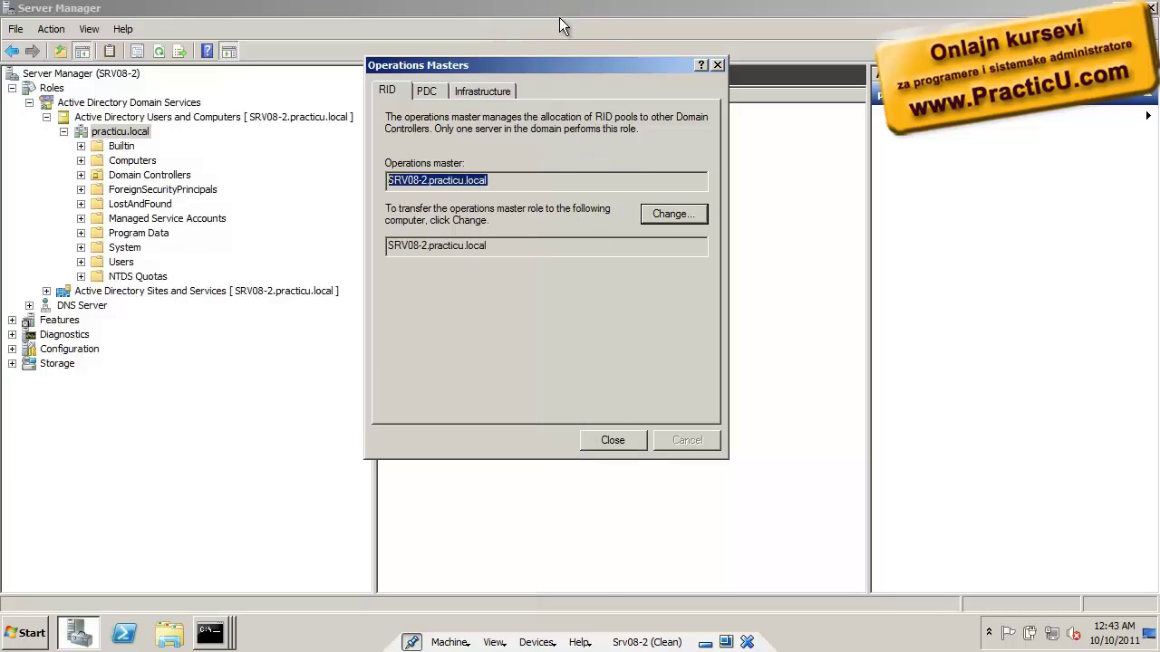
Close the Operations Masters dialog and reselect the practicu.local domain
left_click(716, 65)
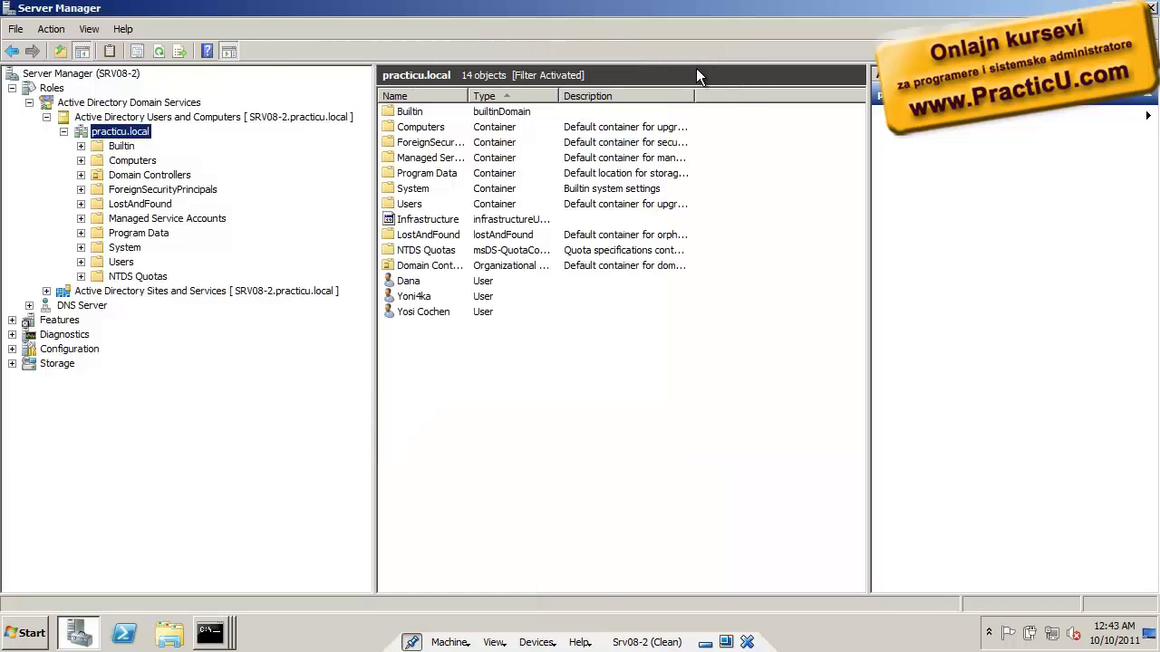
left_click(119, 117)
right_click(202, 116)
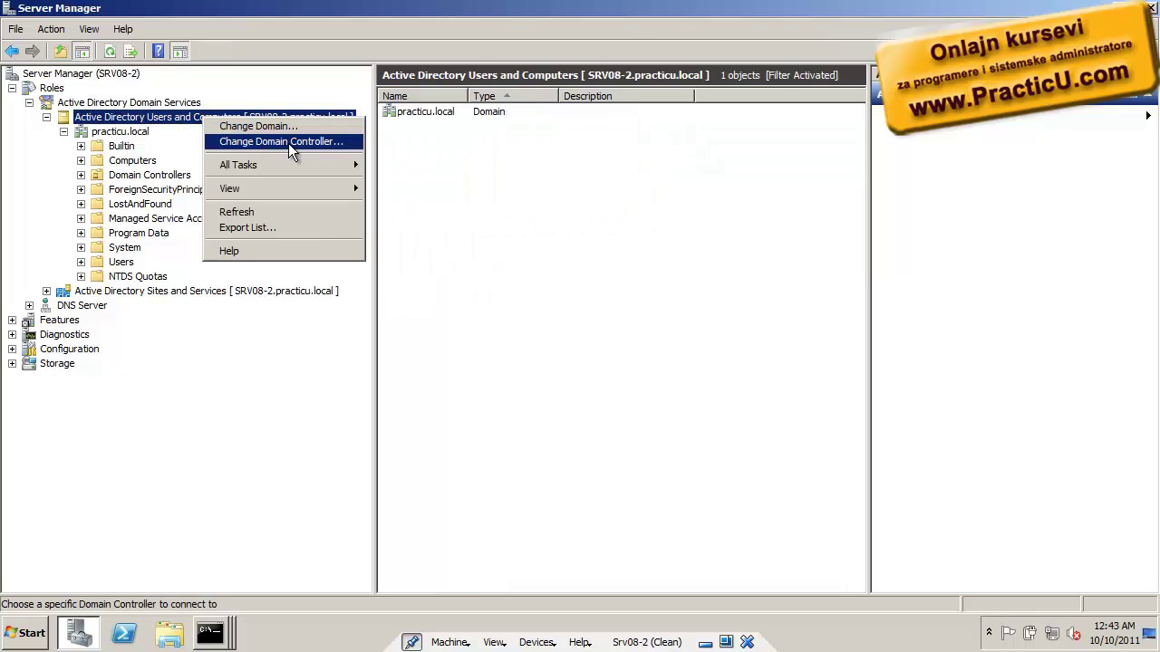
left_click(138, 133)
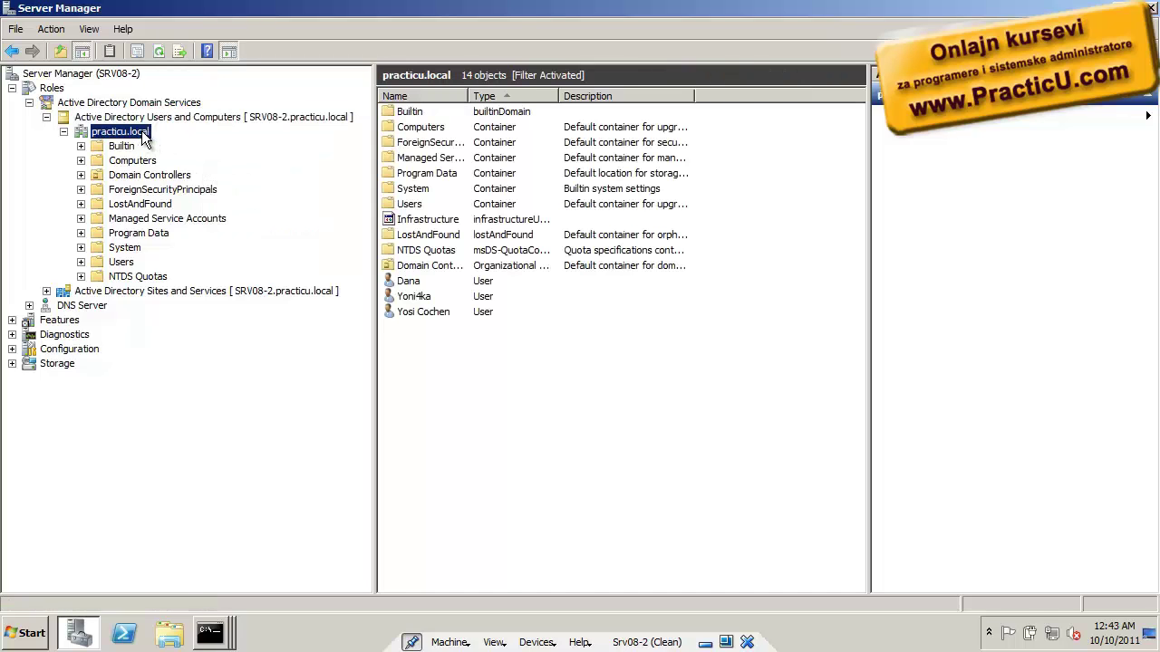
right_click(143, 137)
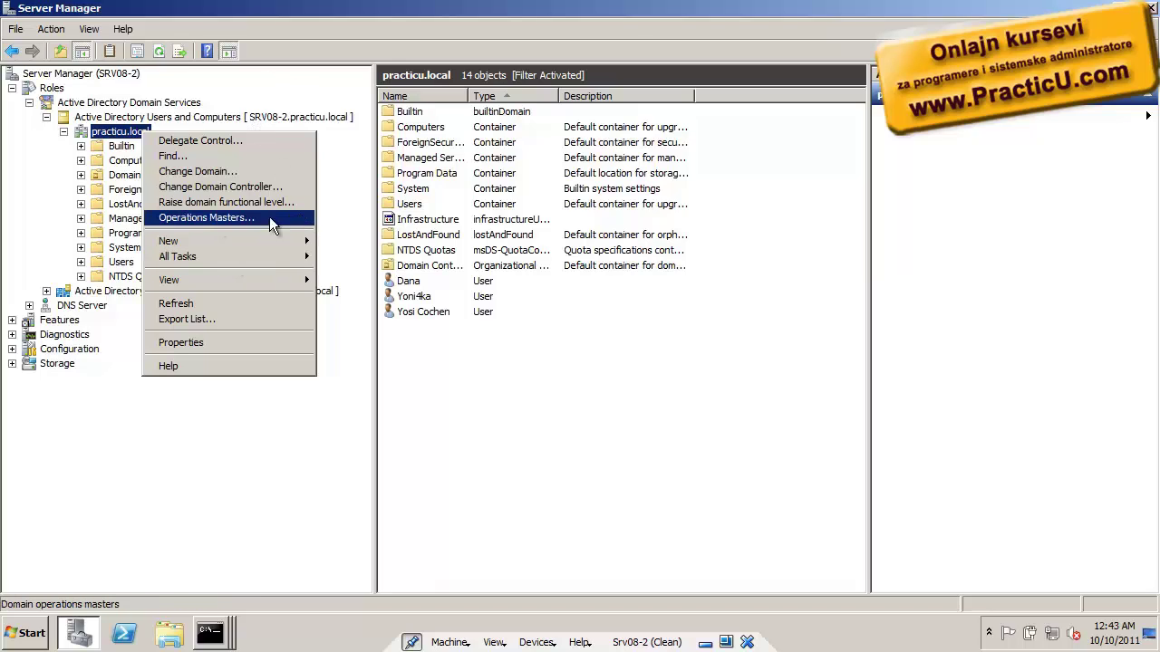
On the PDC tab of Operations Masters, change the holder to SRV08-2.practicu.local and confirm
left_click(288, 217)
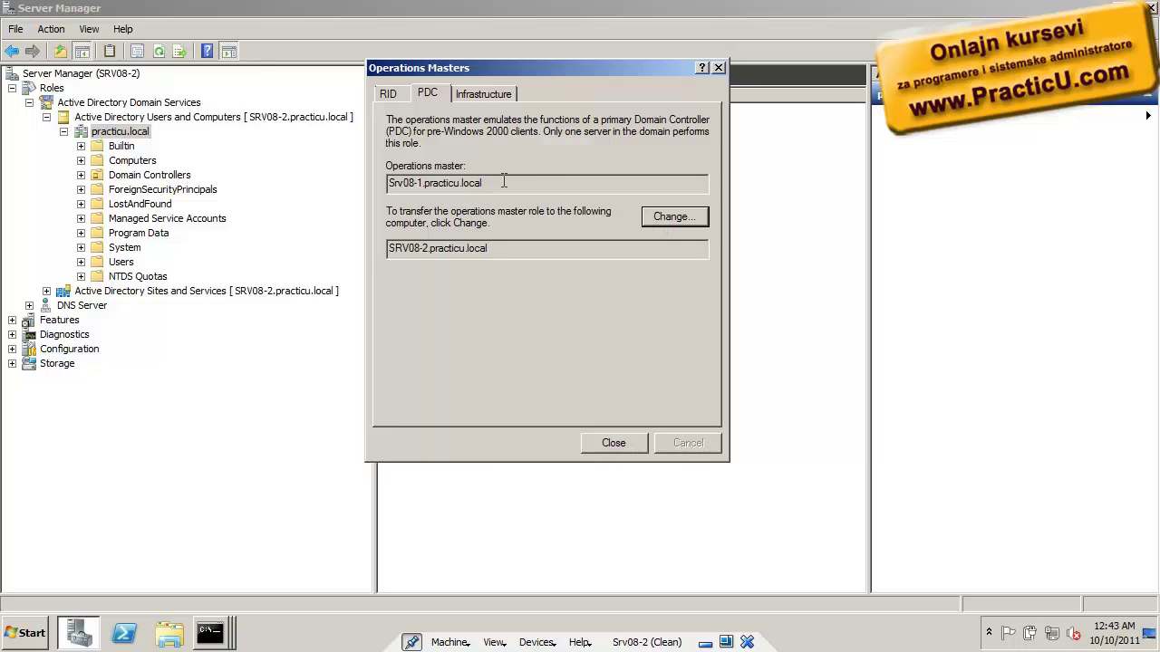
left_click_drag(502, 181, 374, 185)
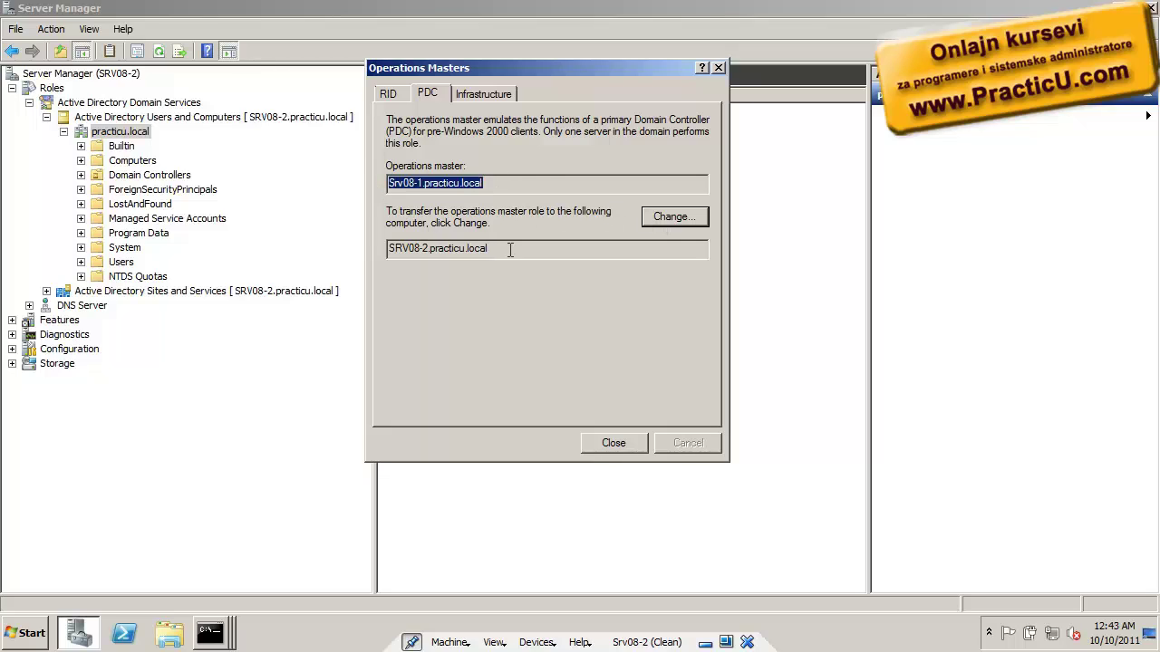
left_click_drag(511, 249, 315, 268)
left_click(675, 216)
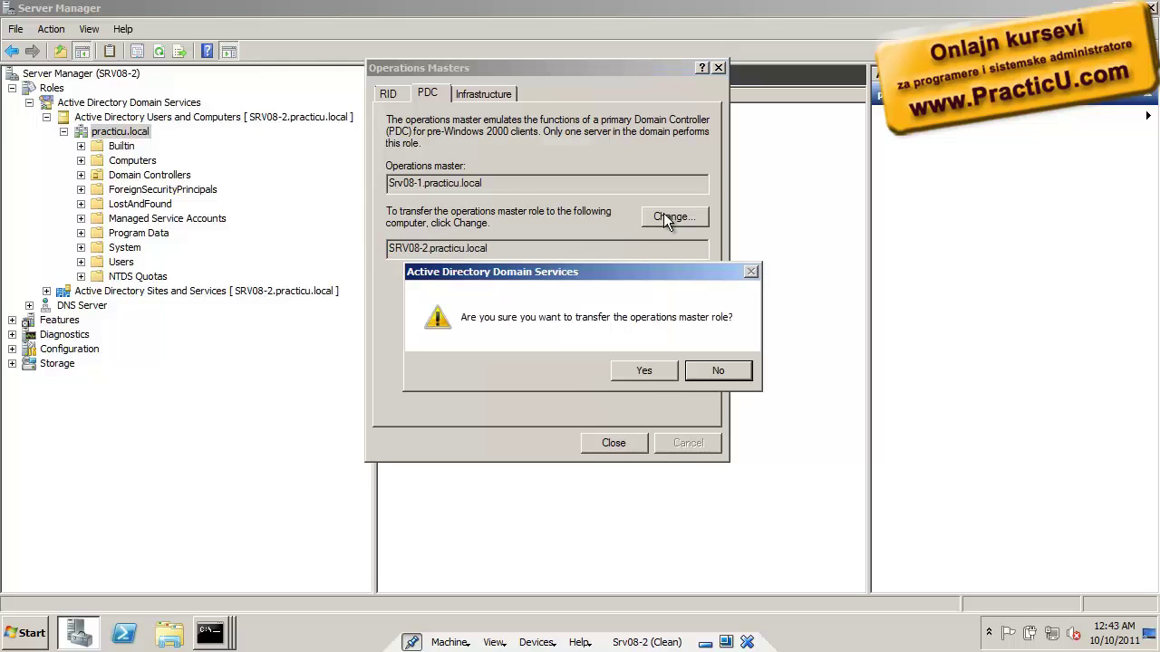
left_click(652, 371)
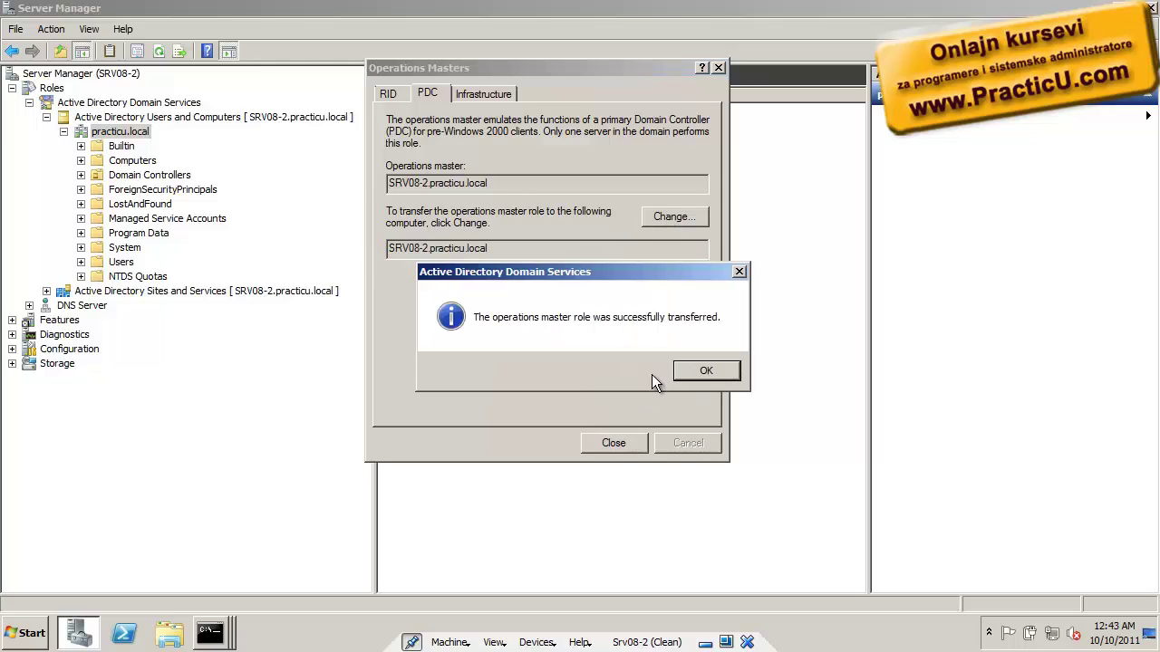
left_click(711, 370)
left_click(210, 632)
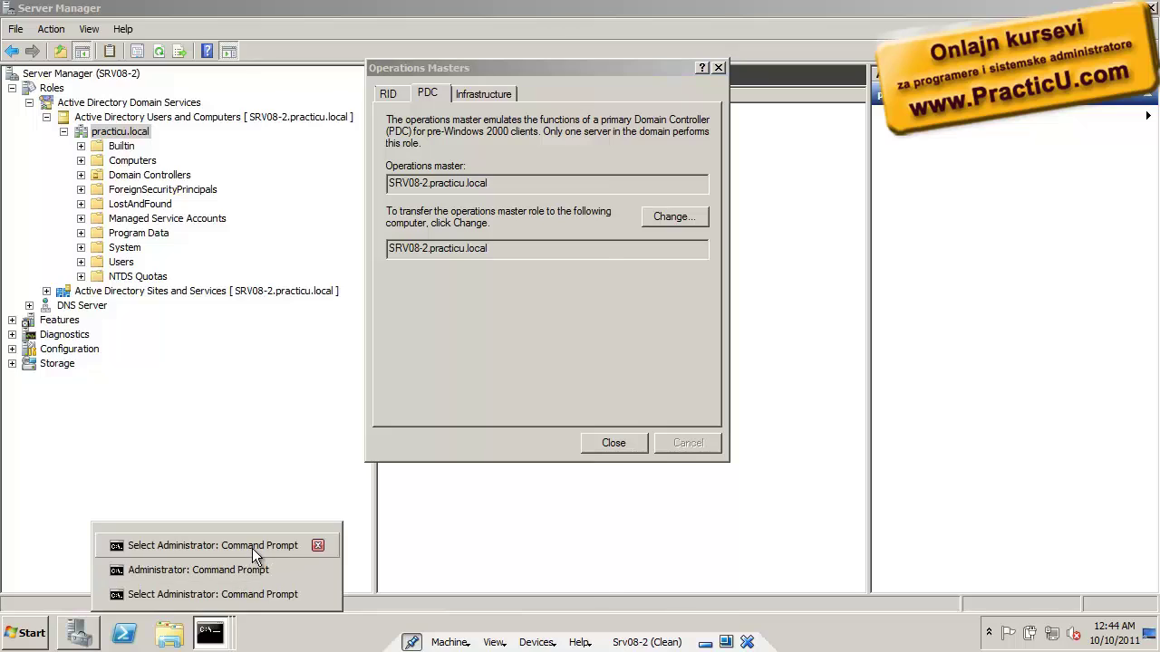
Rerun netdom query fsmo and highlight the PDC line, now showing SRV08-2
left_click(252, 548)
key("Escape")
key("Up")
key("Return")
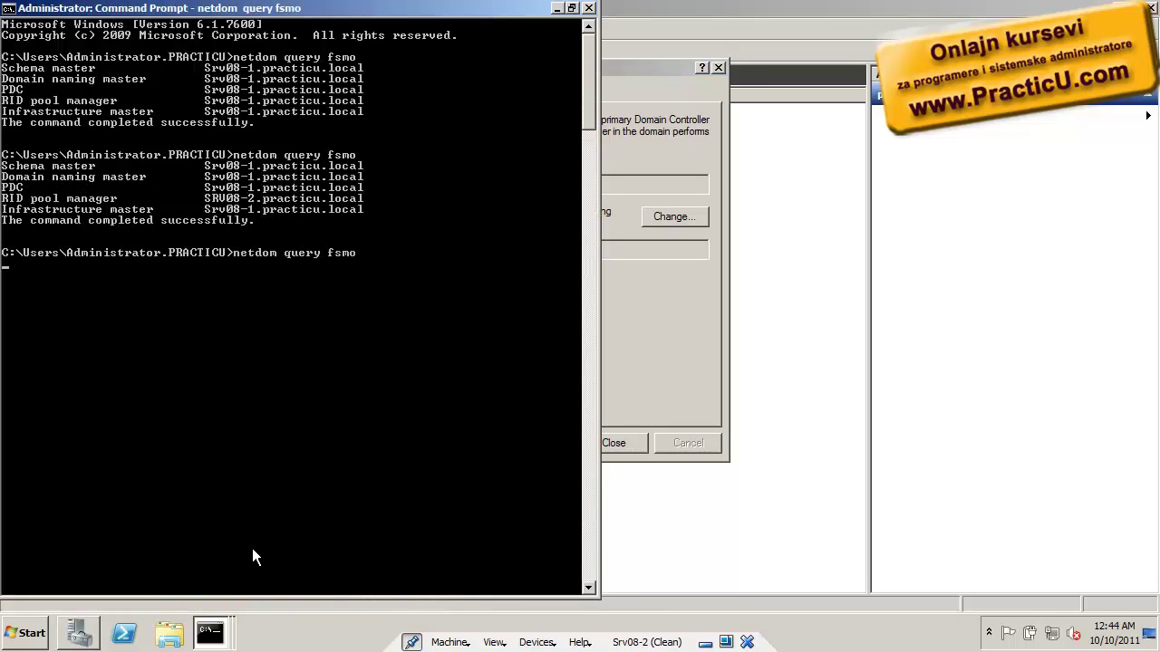
right_click(274, 425)
left_click(302, 433)
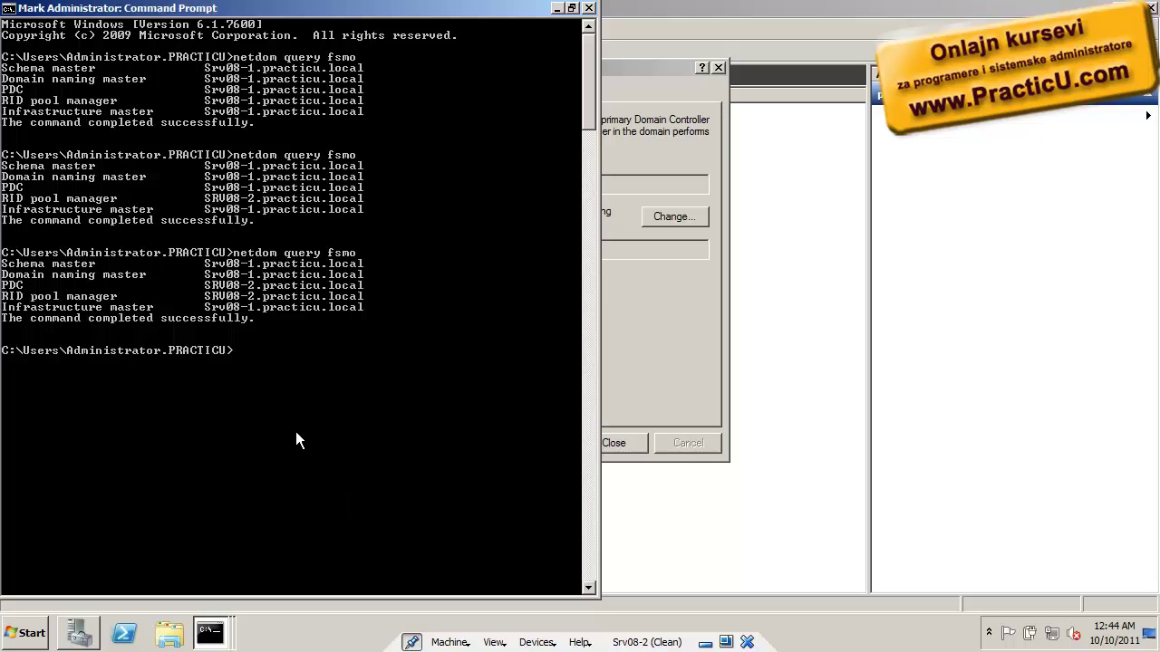
left_click_drag(201, 287, 258, 288)
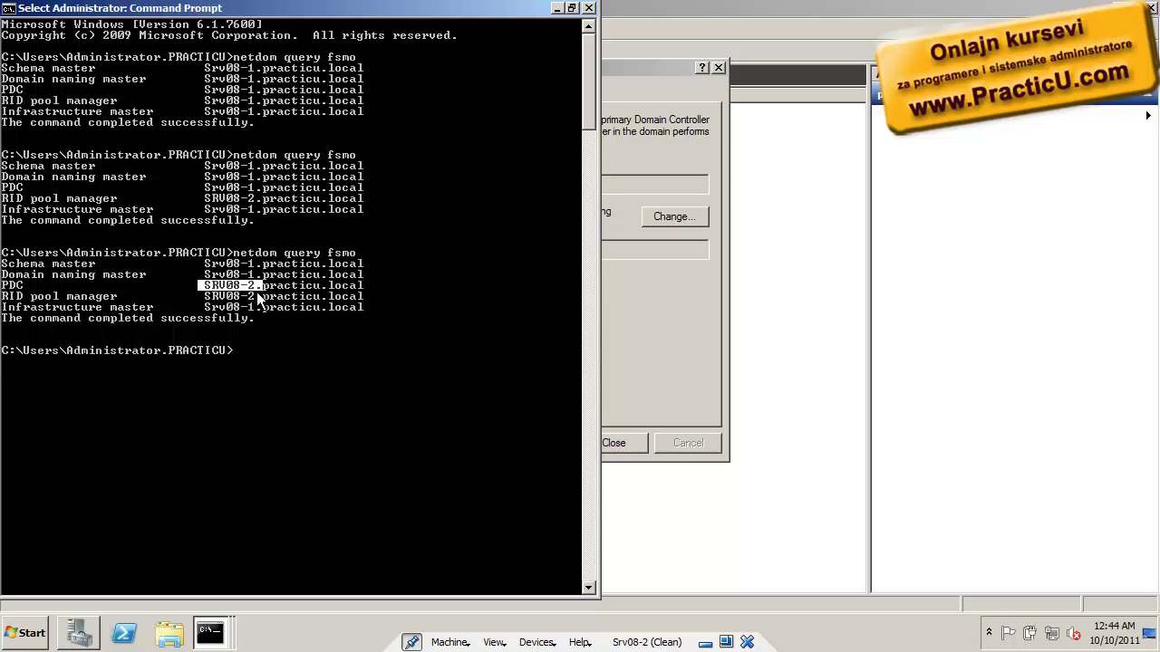
left_click(11, 288)
left_click_drag(11, 289, 295, 291)
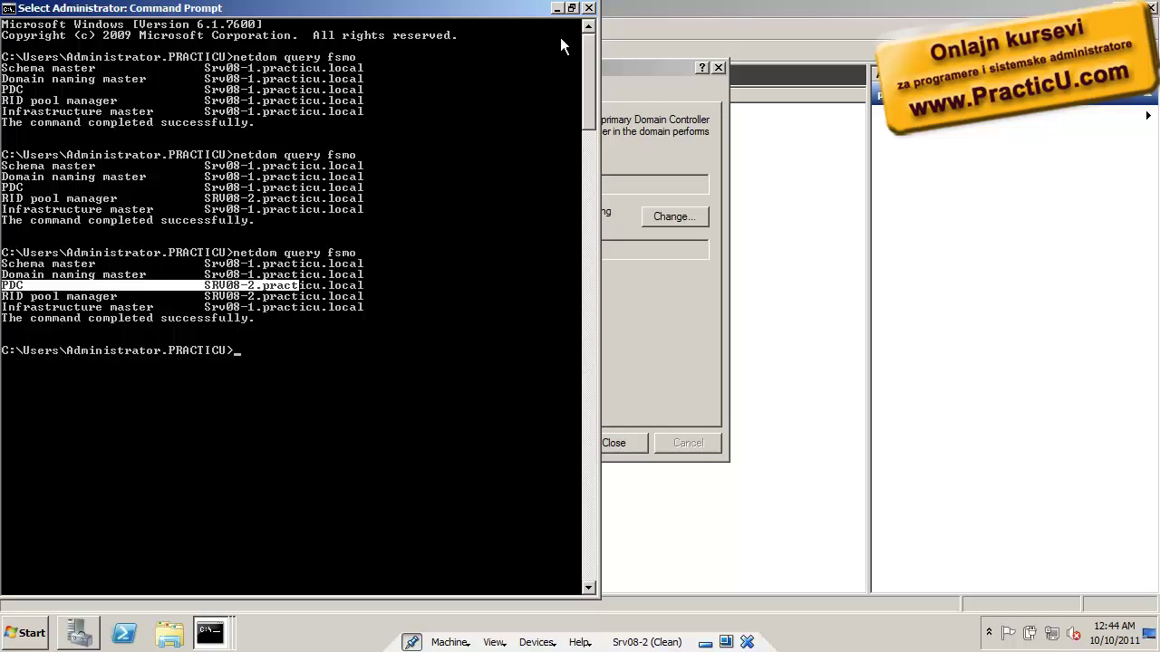
left_click(556, 7)
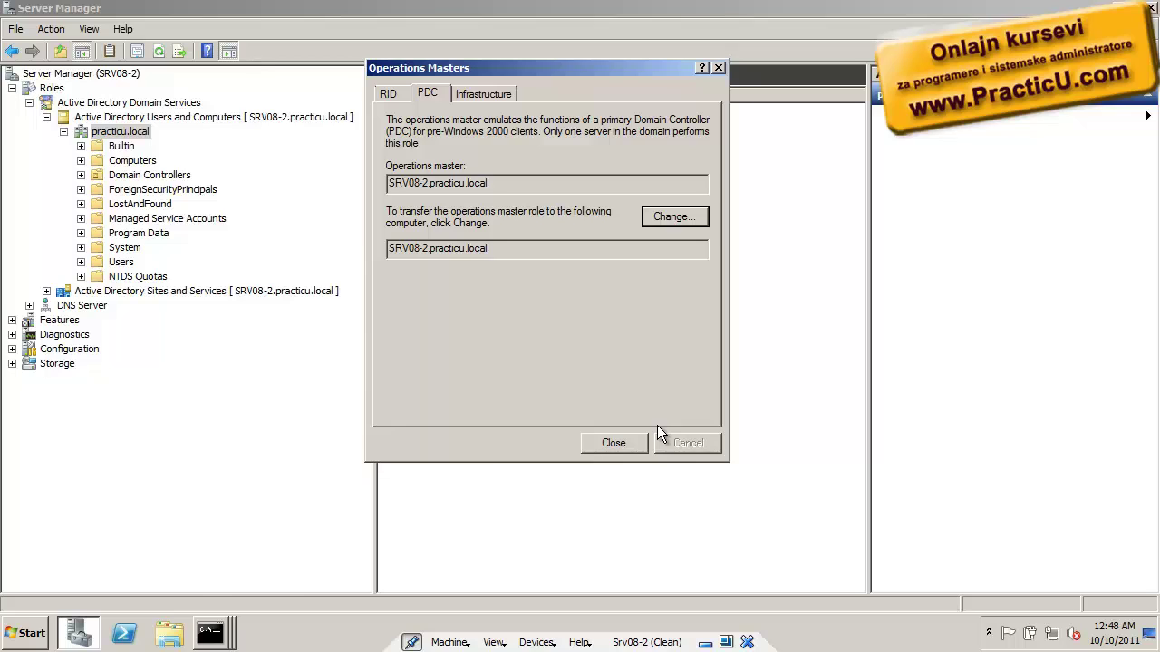
Look over the administrative tools list and the earlier netdom query output
key("super")
mouse_move(315, 478)
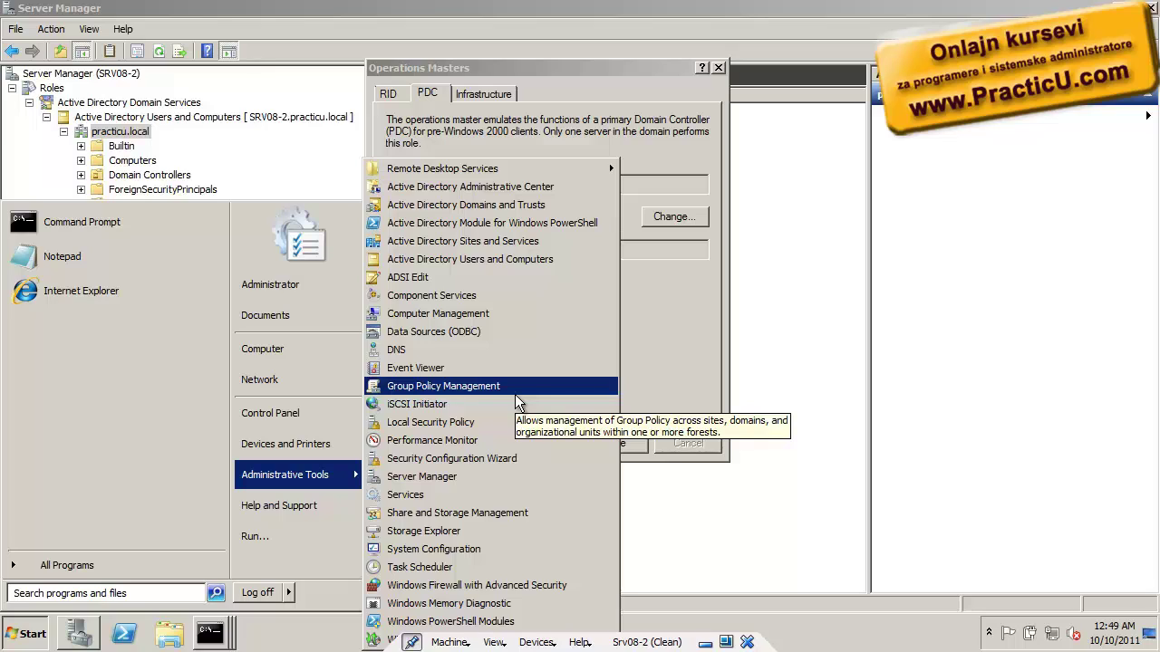
left_click(433, 122)
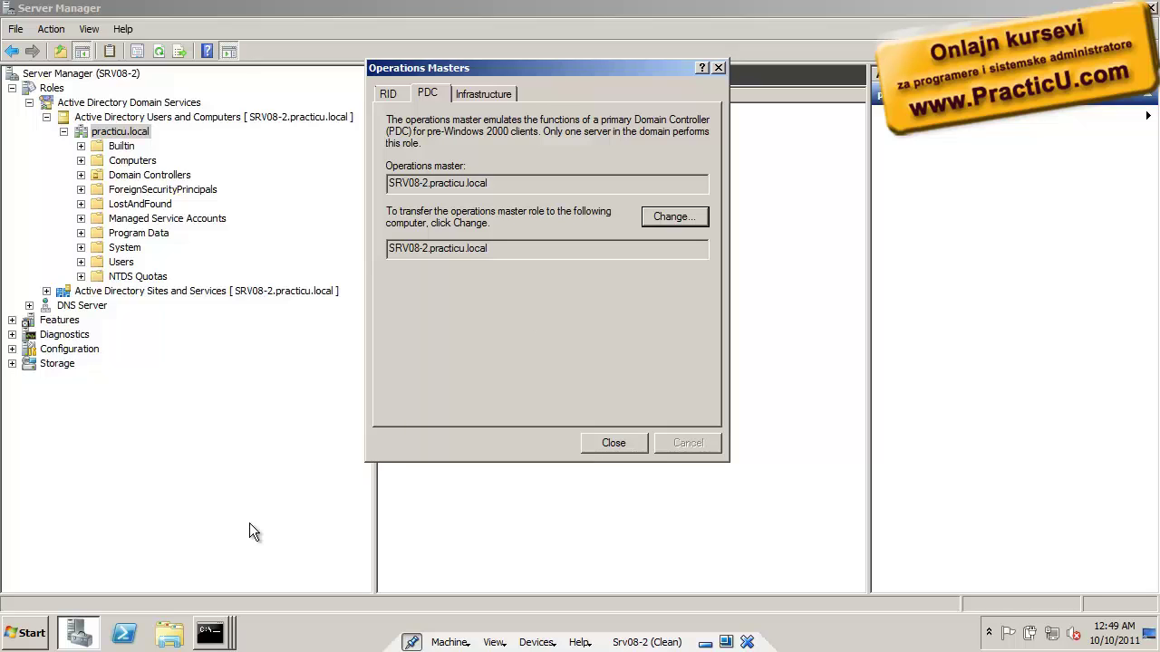
mouse_move(210, 632)
left_click(228, 544)
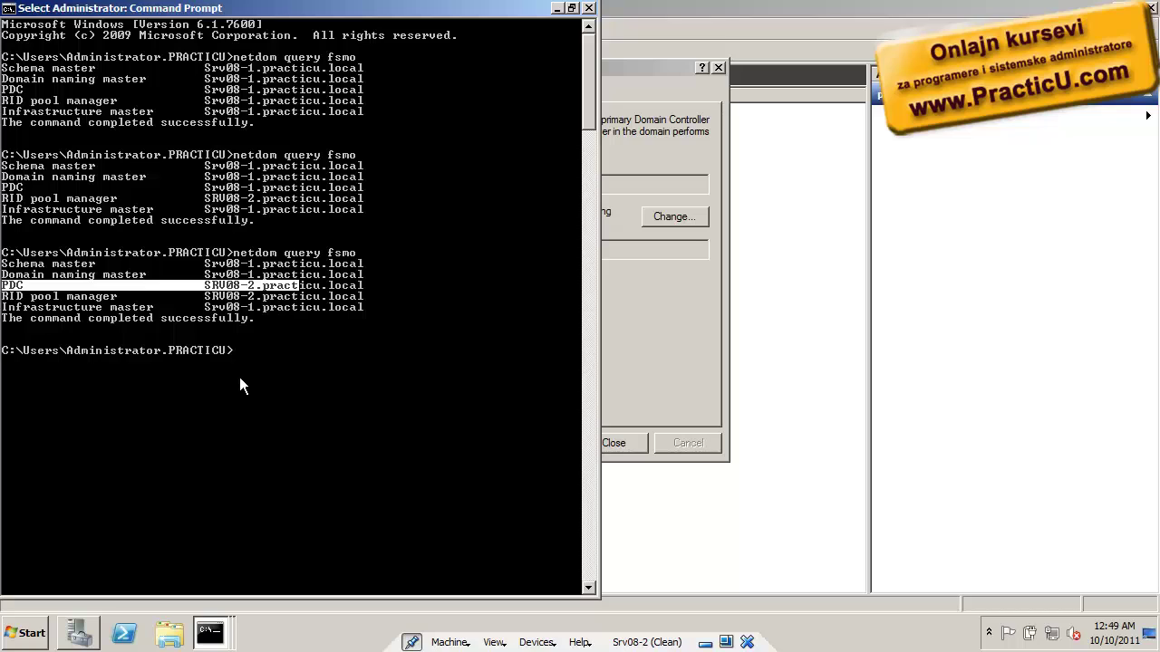
Transfer the infrastructure master from Srv08-1 to SRV08-2.practicu.local and recall netdom query fsmo
key("alt+Tab")
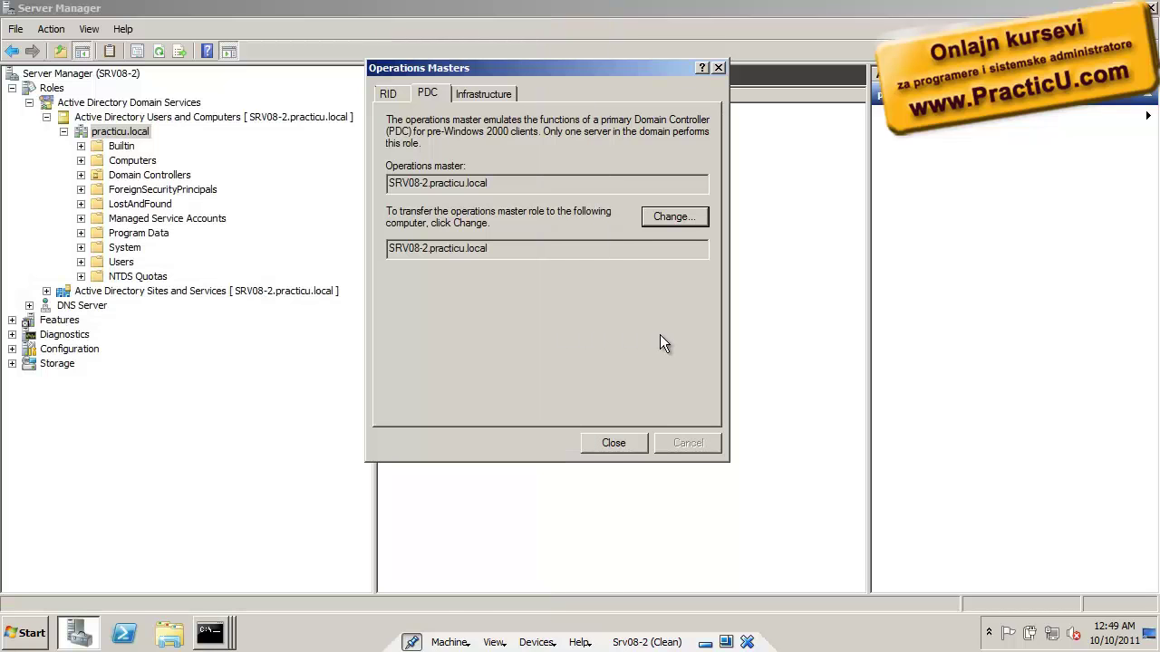
left_click(388, 95)
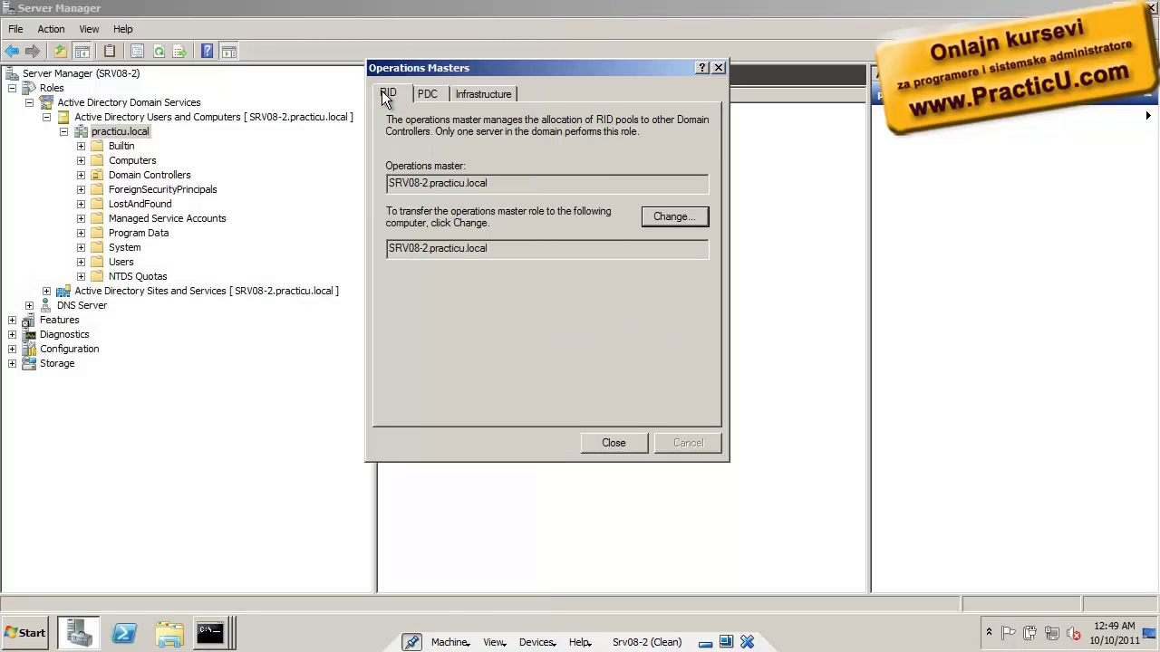
left_click(432, 96)
left_click(486, 100)
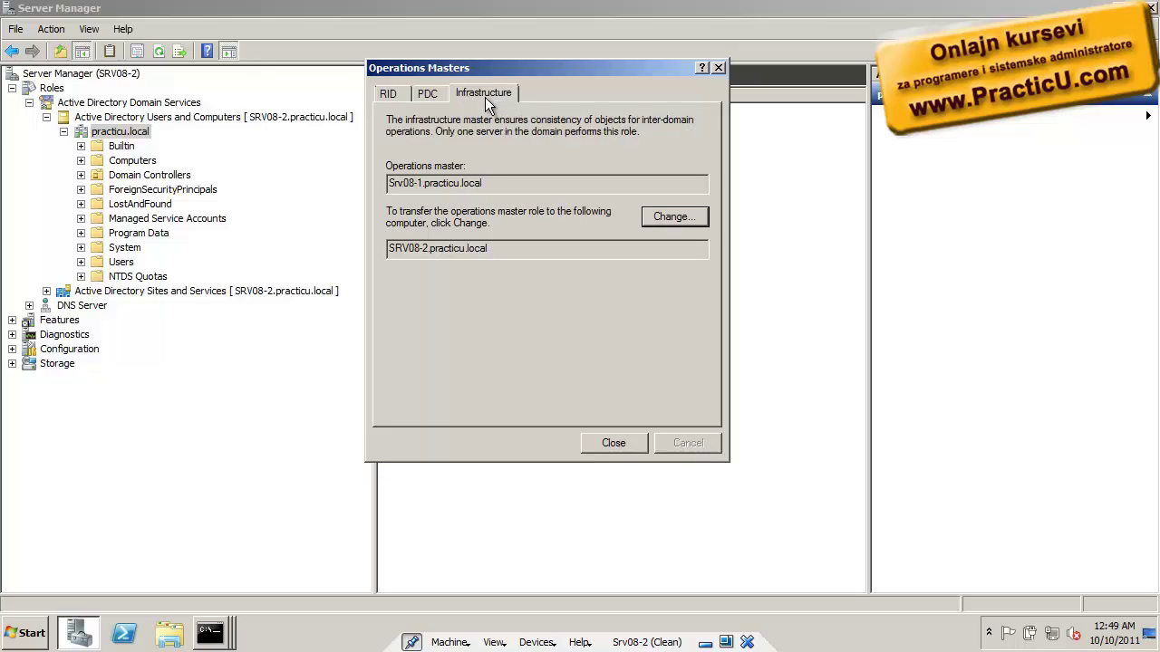
double_click(409, 180)
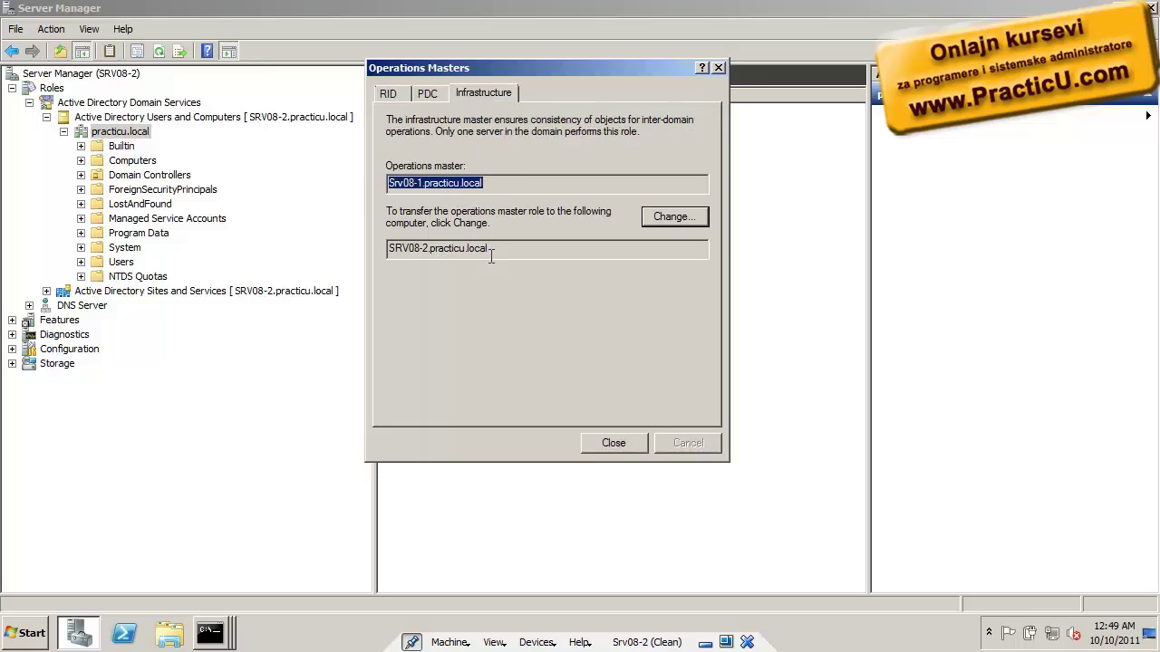
left_click(661, 222)
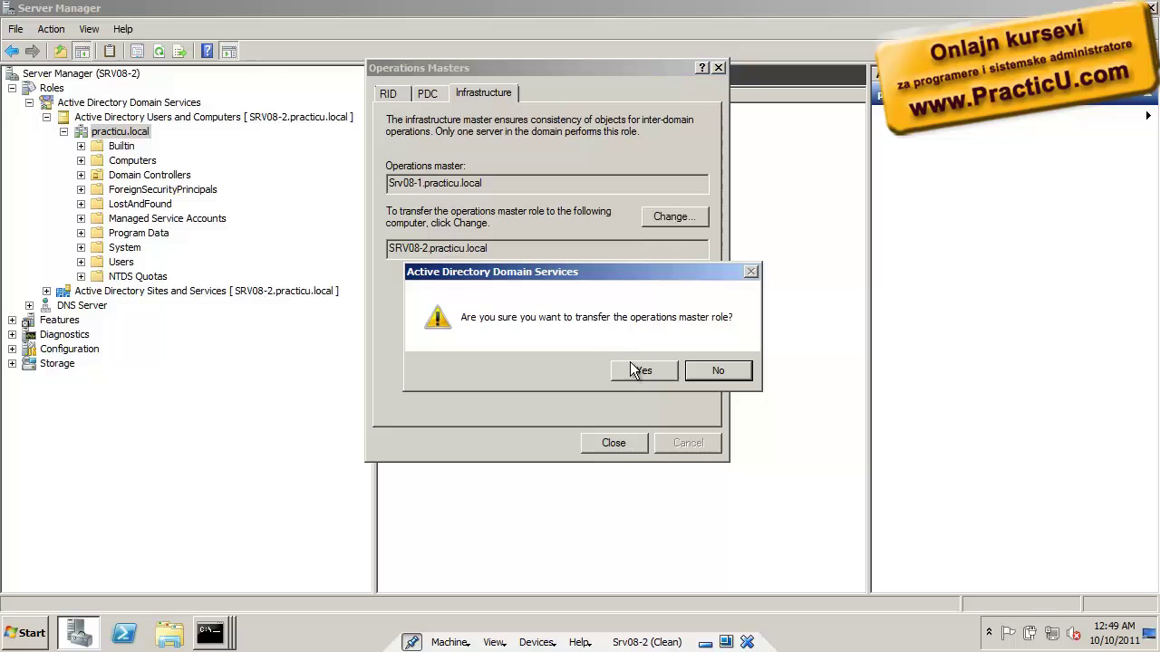
left_click(635, 367)
left_click(705, 371)
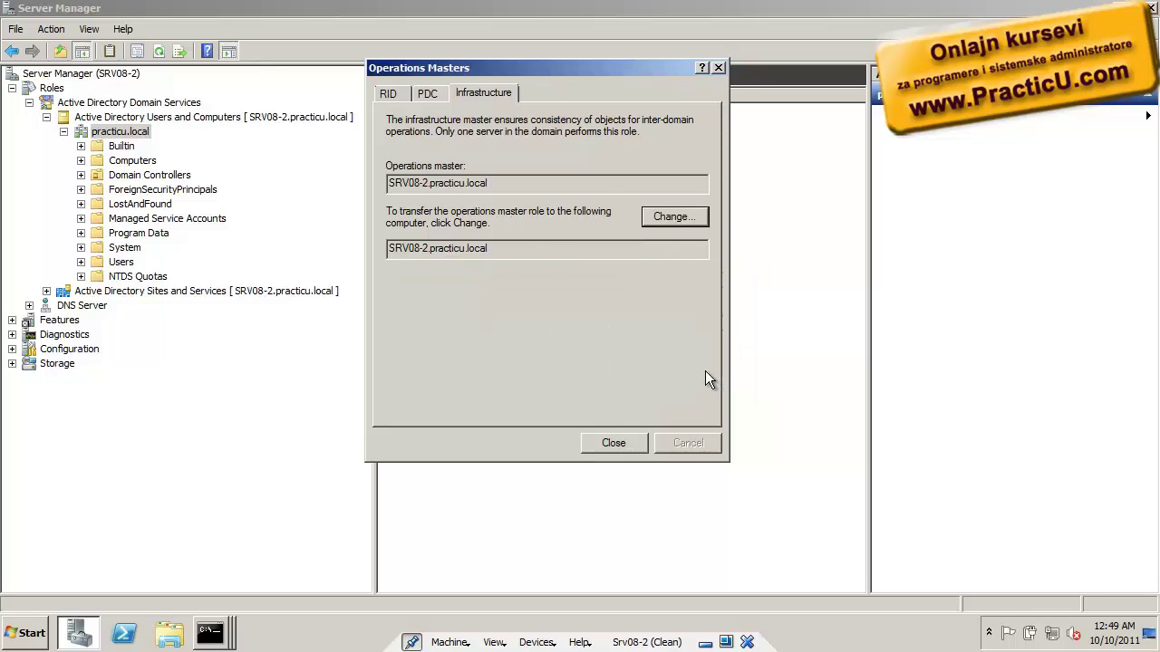
key("alt+Tab")
key("Up")
Rerun netdom query fsmo and highlight the PDC, RID and Infrastructure rows now on SRV08-2
key("Return")
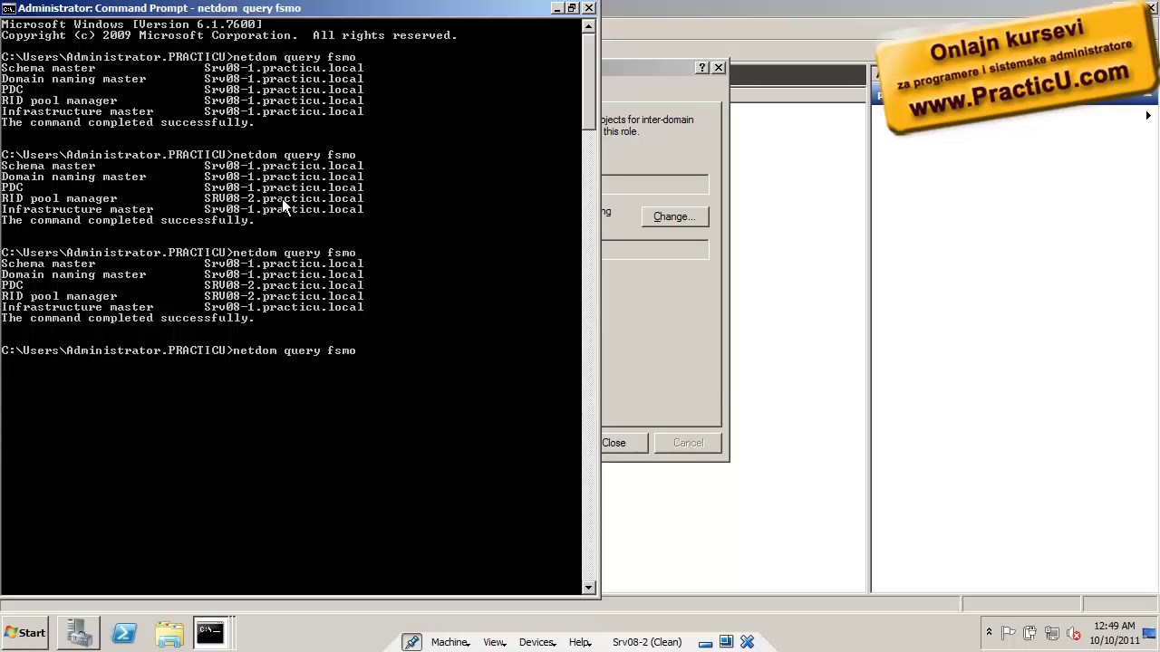
right_click(464, 294)
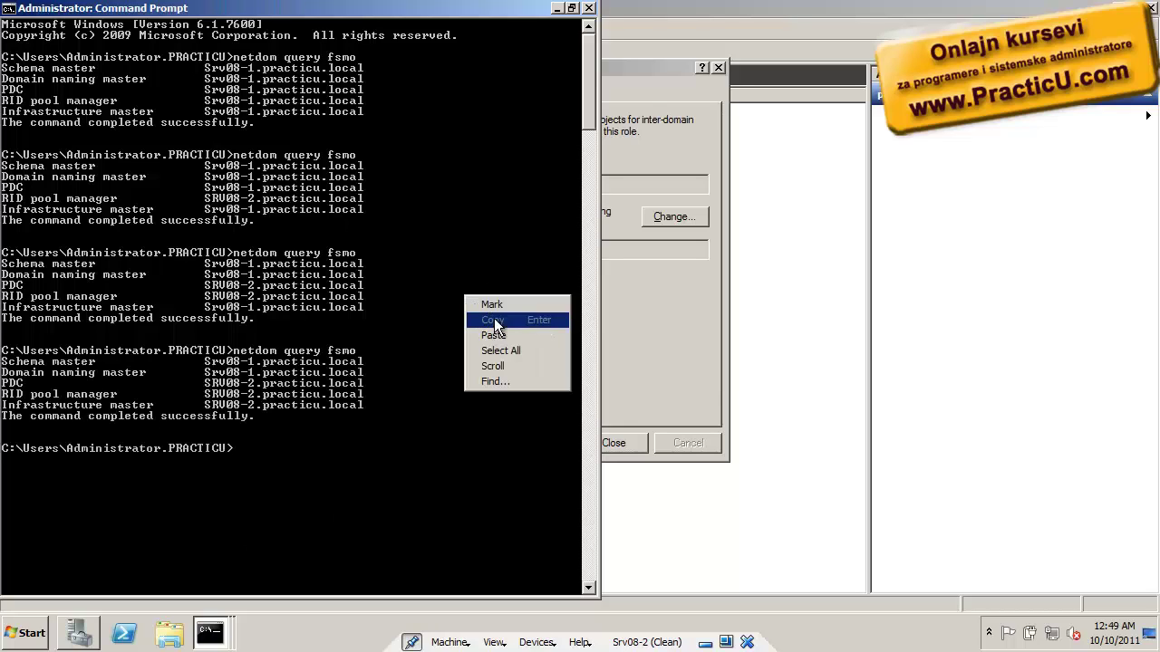
left_click(494, 306)
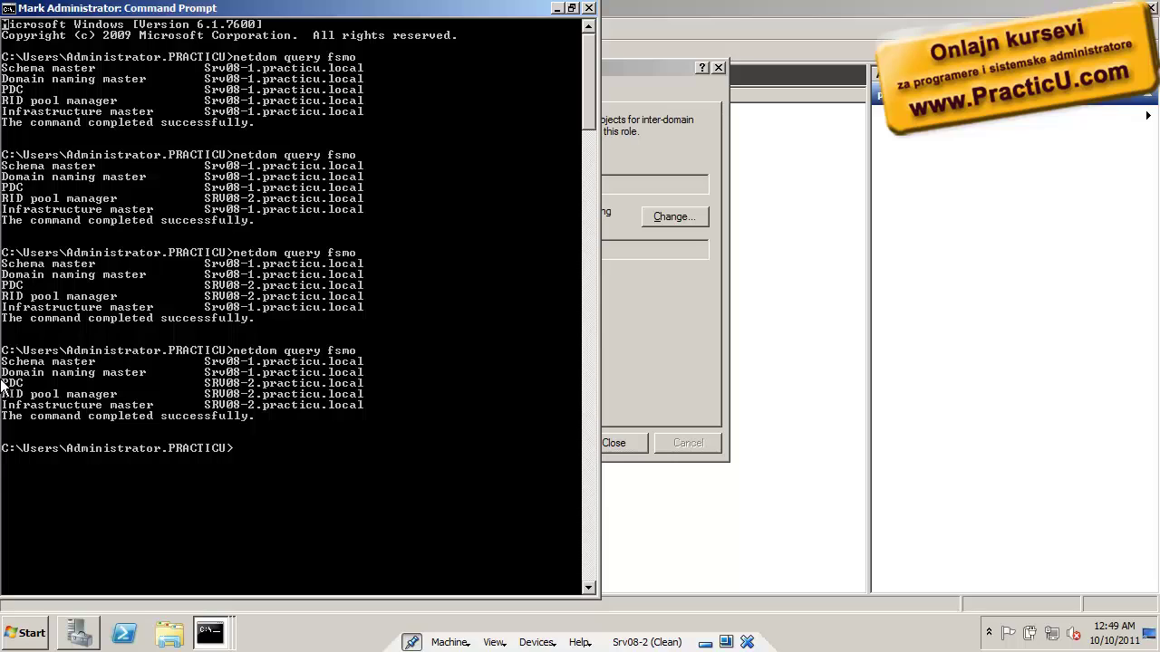
left_click_drag(378, 408, 9, 386)
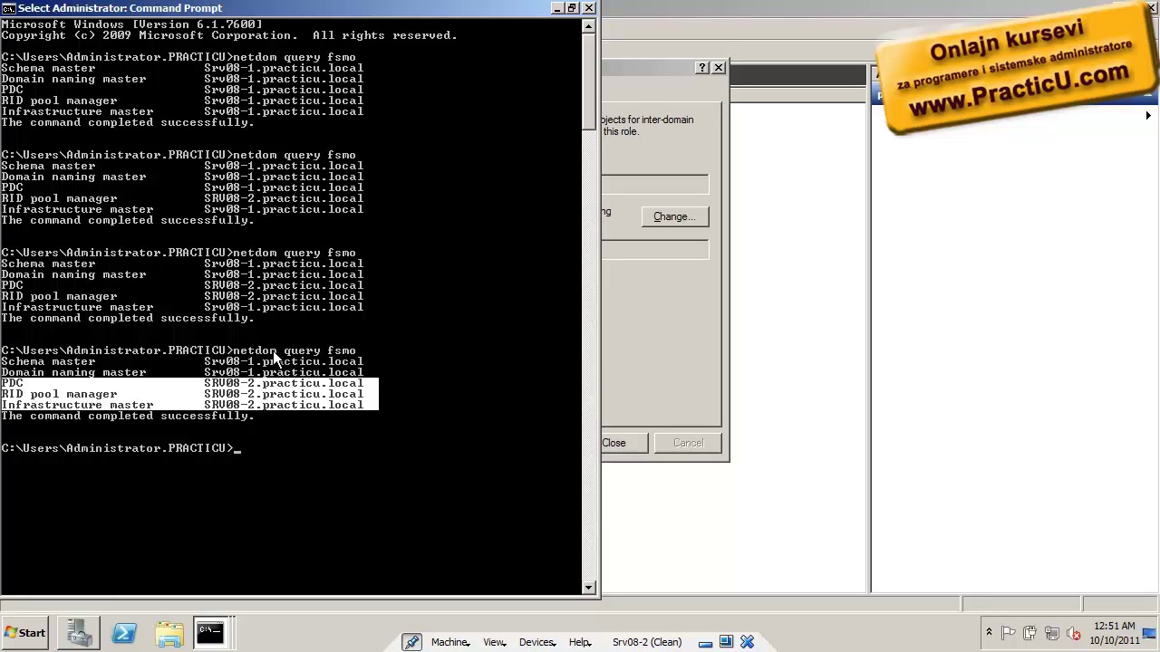
left_click(668, 377)
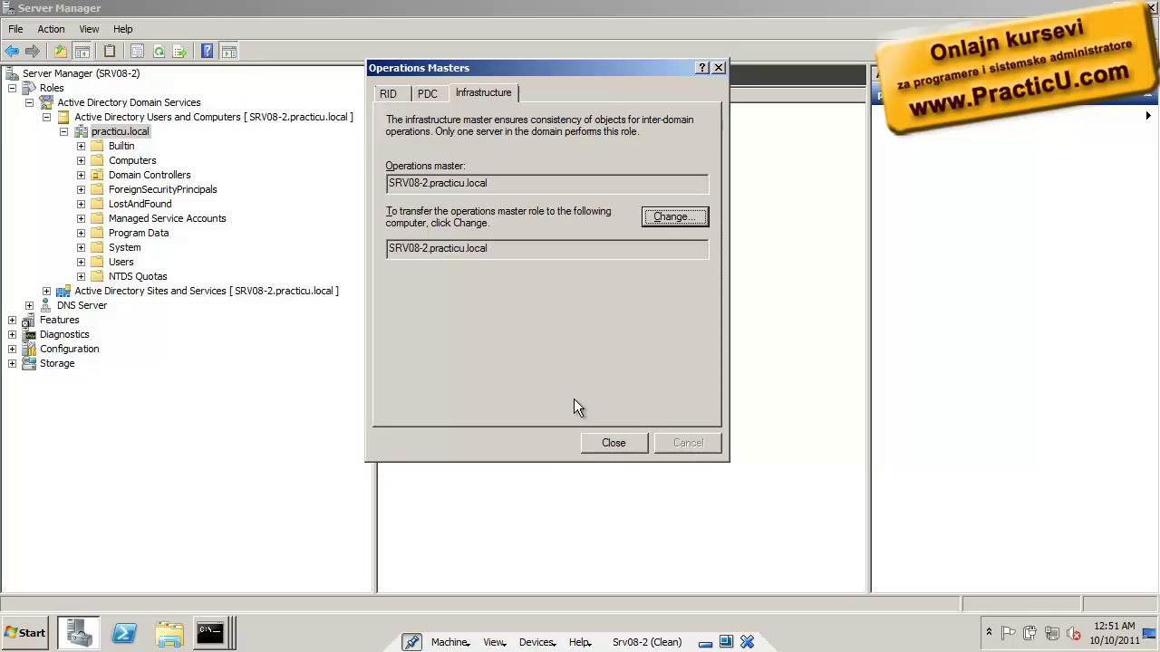
Recheck the PDC and RID holders, then close Operations Masters
left_click(433, 96)
left_click(401, 94)
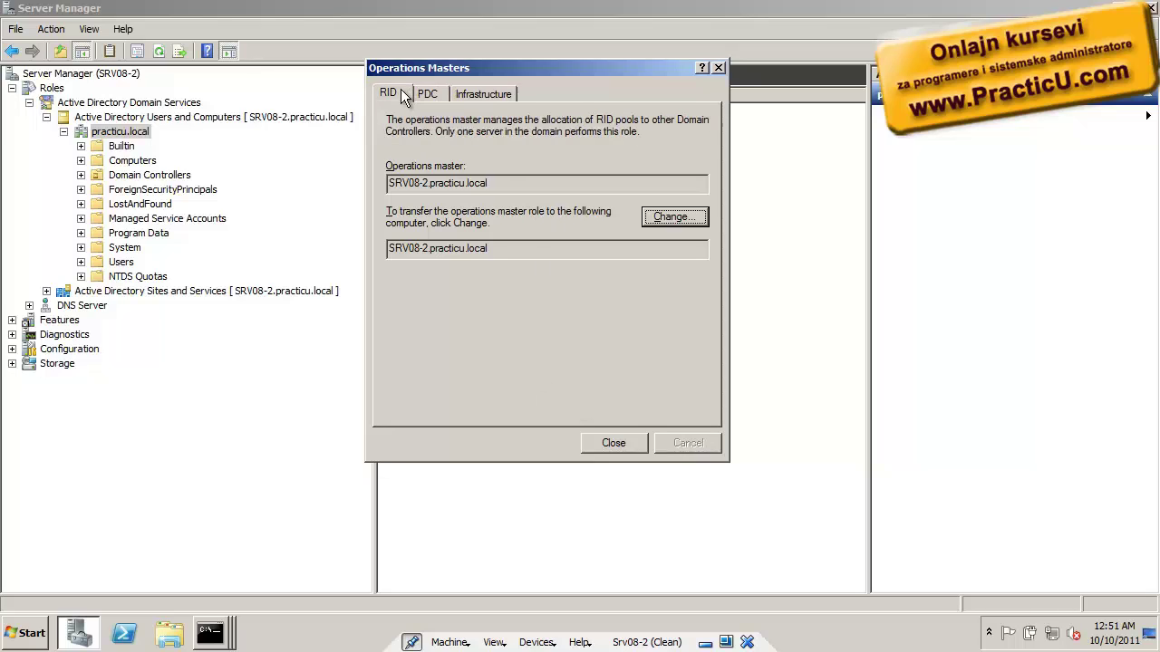
left_click(620, 443)
Open a new maximized command prompt via Run 'cmd' and enter ntdsutil
key("super+r")
type("cmd")
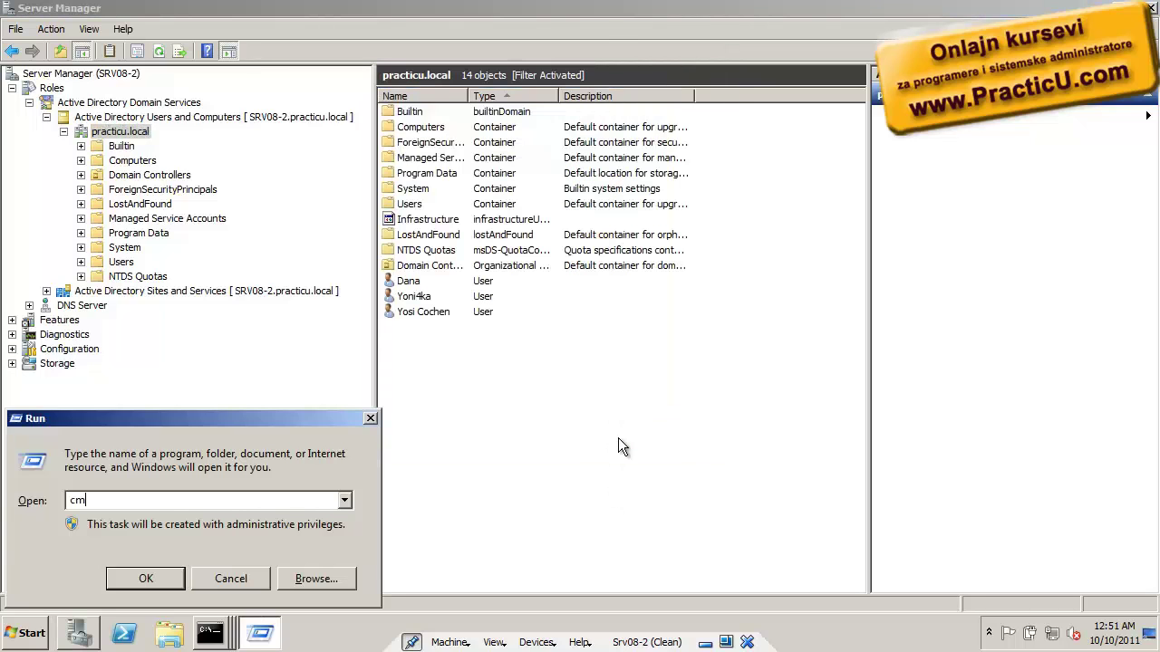
key("Return")
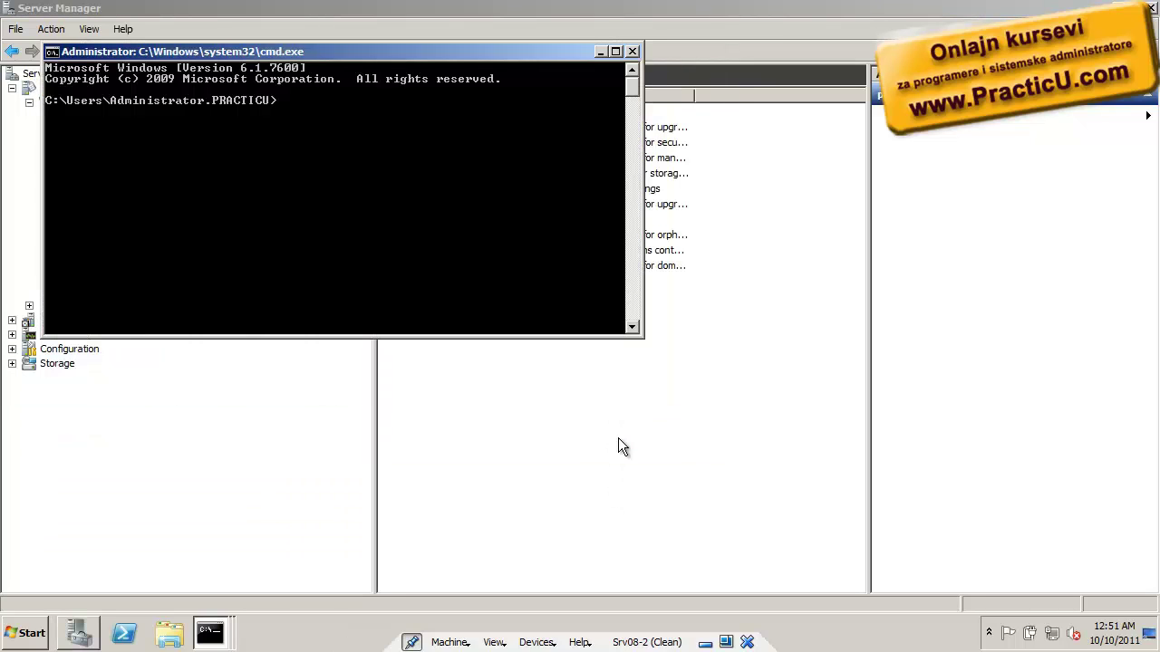
key("alt+space")
key("x")
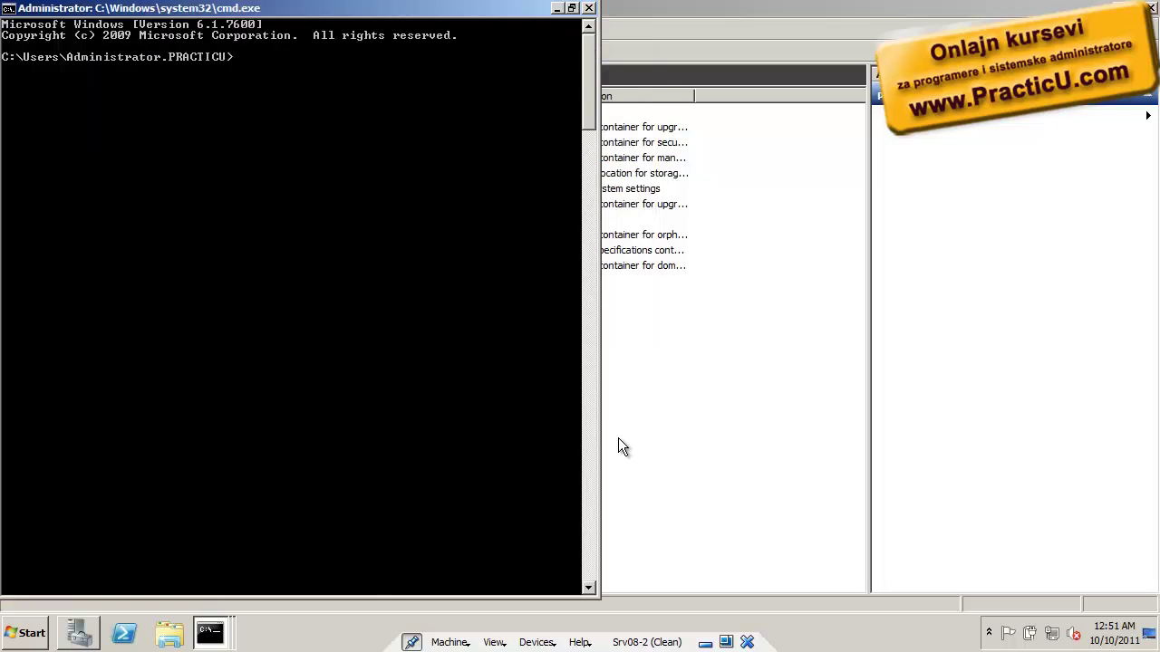
type("ntdsutil")
Start ntdsutil, list its help with ?, and copy the 'Activate Instance' text
key("Return")
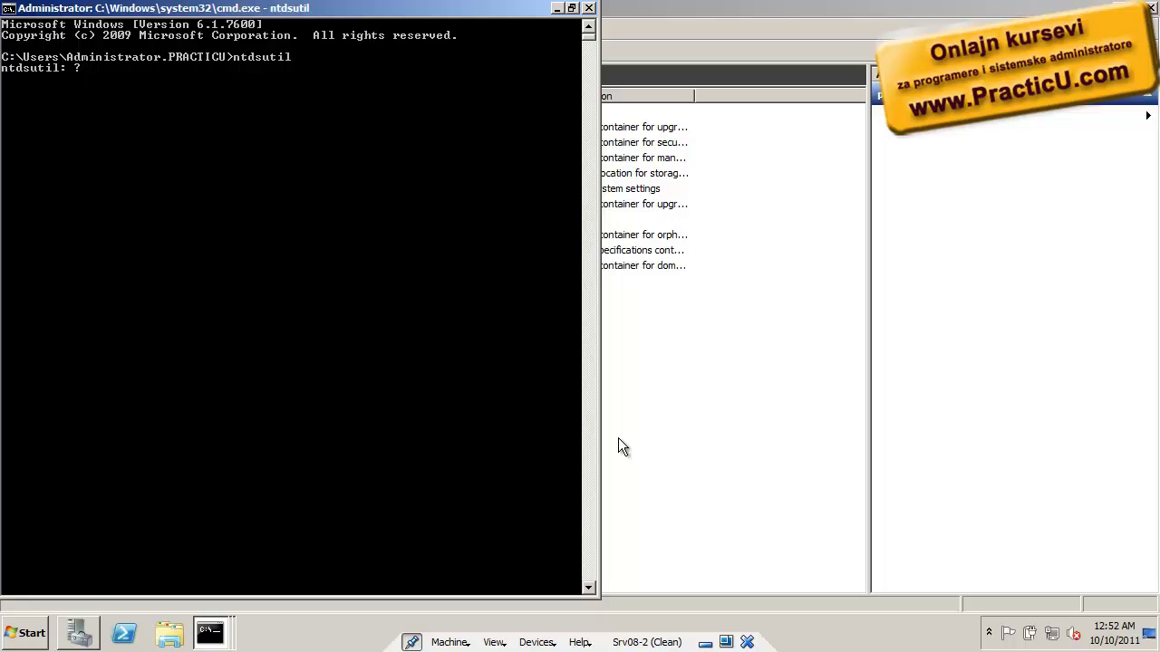
key("Return")
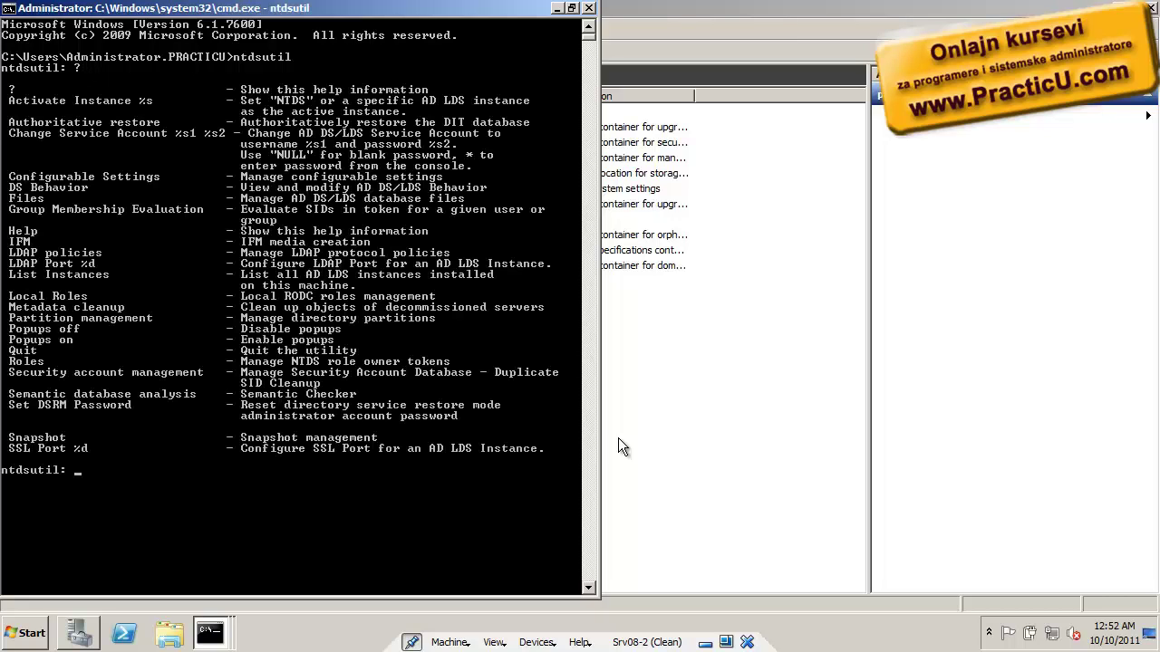
right_click(307, 416)
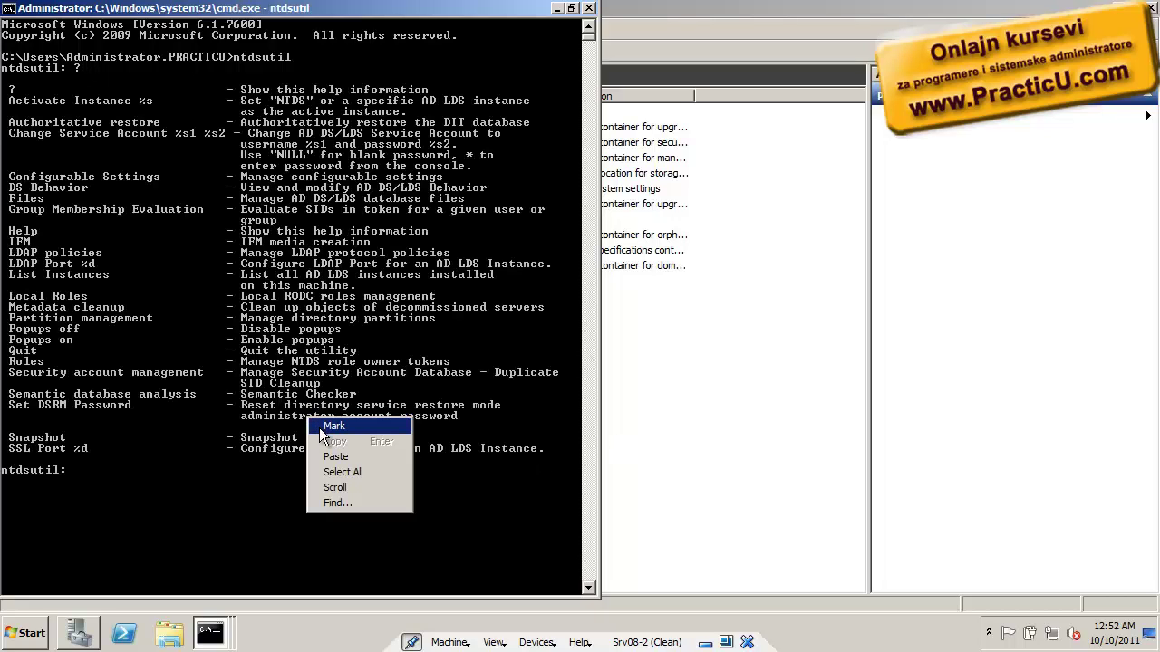
left_click(349, 425)
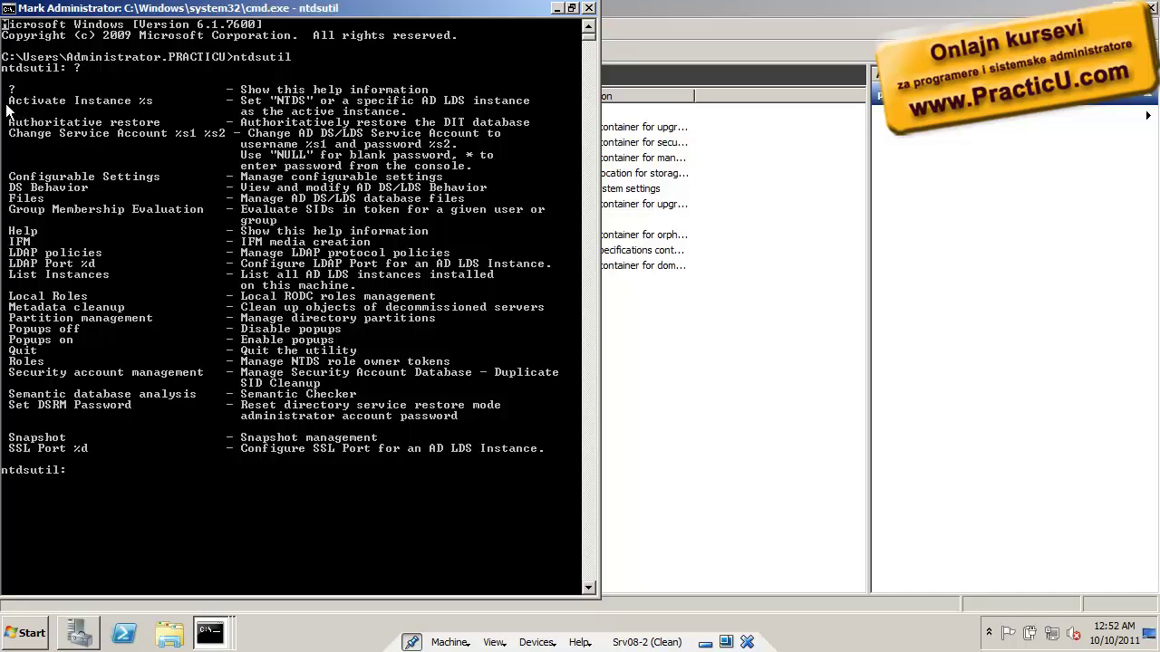
left_click_drag(8, 101, 100, 100)
key("Return")
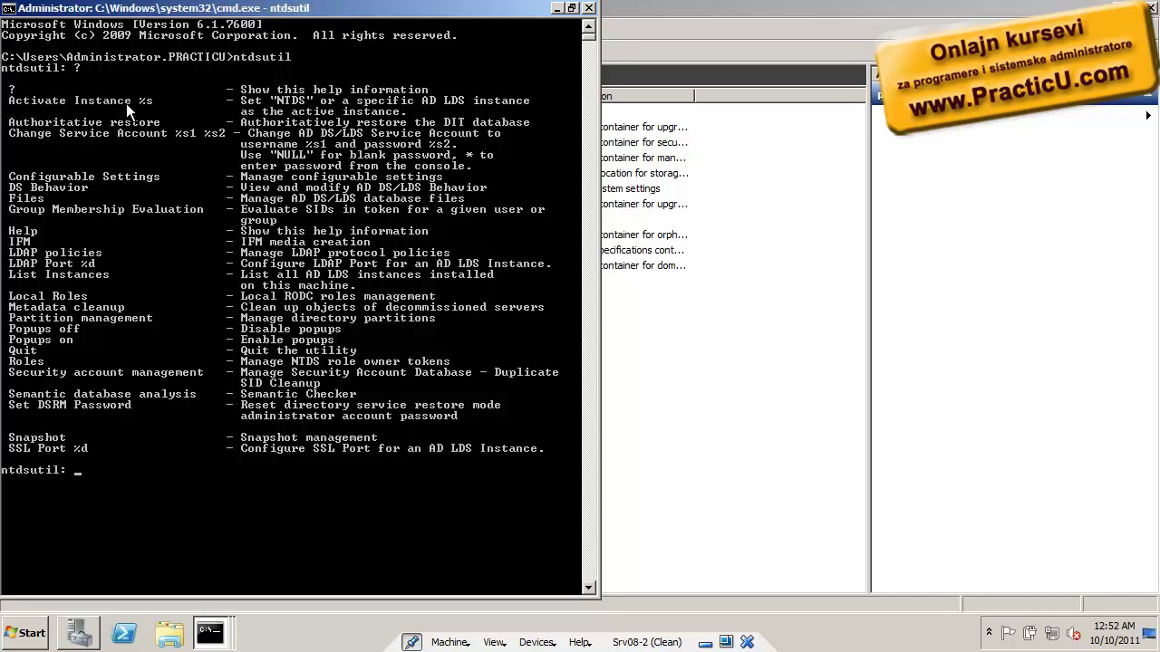
Run 'Activate Instance NTDS' at the ntdsutil prompt
right_click(143, 374)
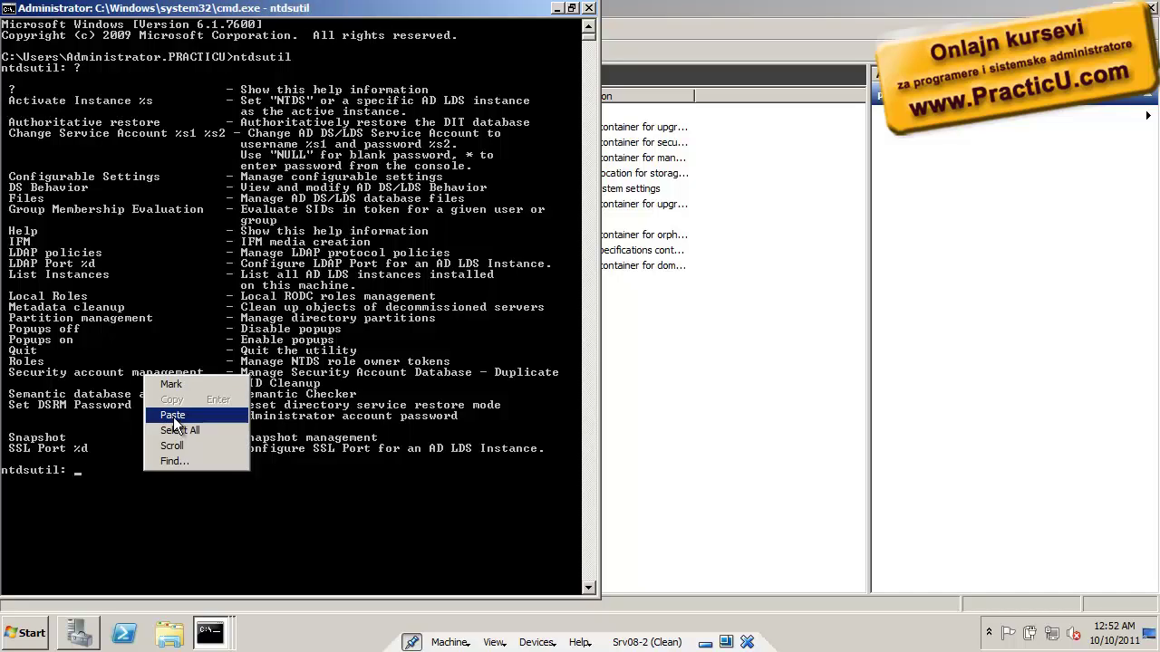
left_click(173, 416)
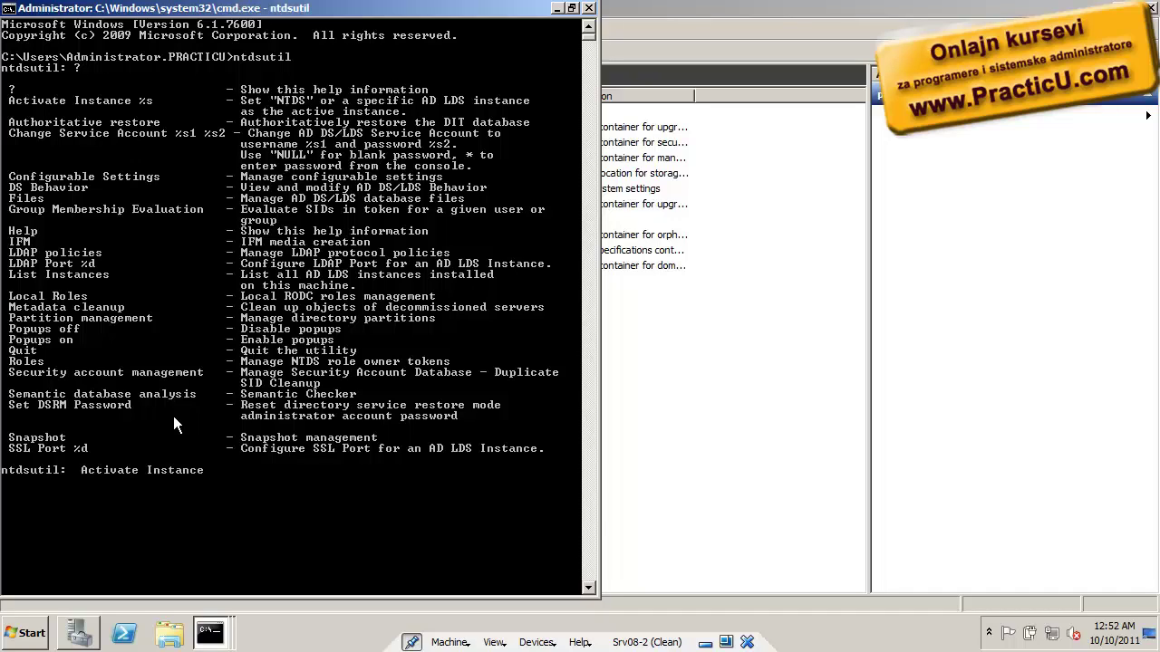
type("NTDS")
key("Return")
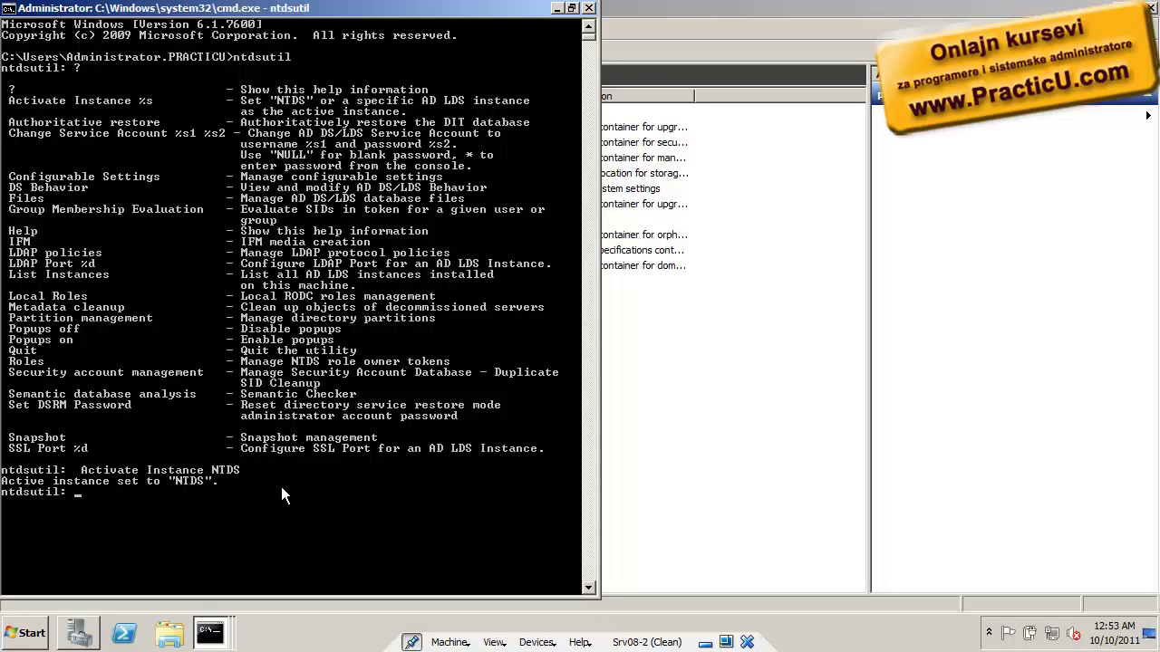
Highlight the Roles help line about managing NTDS role owner tokens
key("Return")
right_click(56, 380)
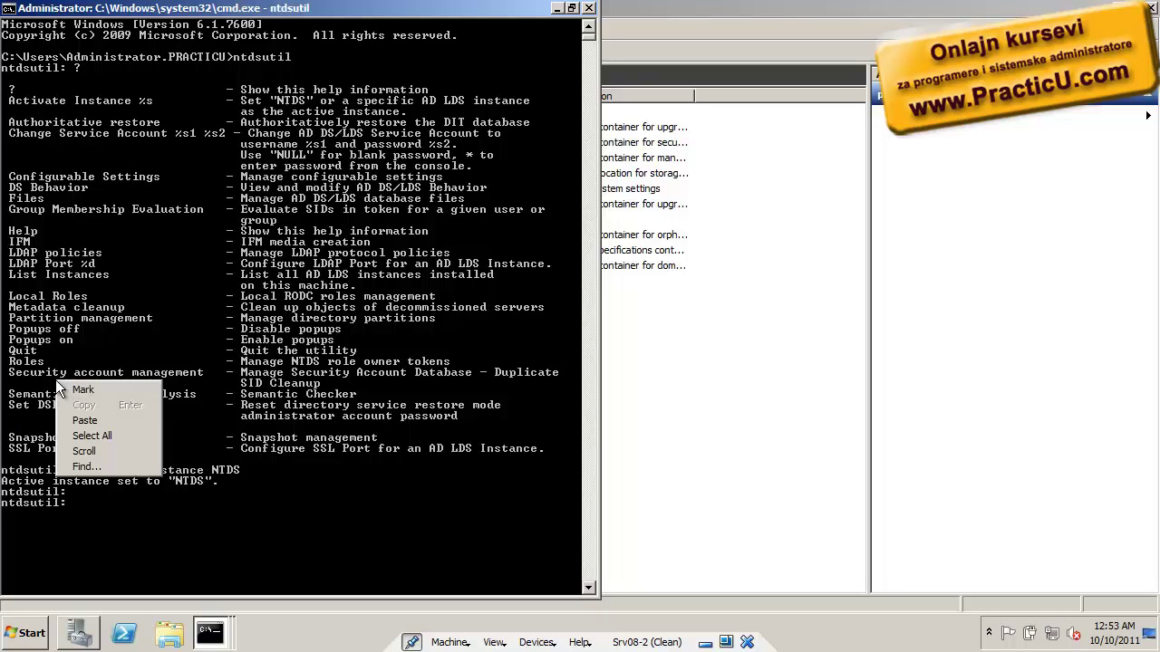
left_click(80, 390)
left_click_drag(5, 363, 462, 374)
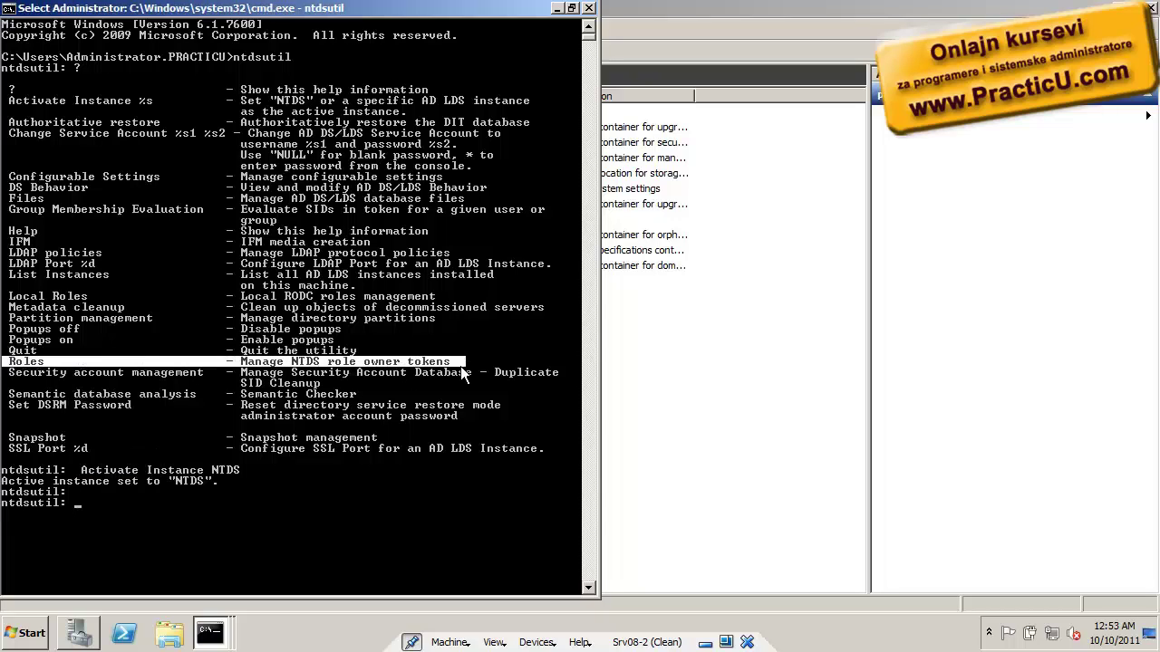
left_click(279, 456)
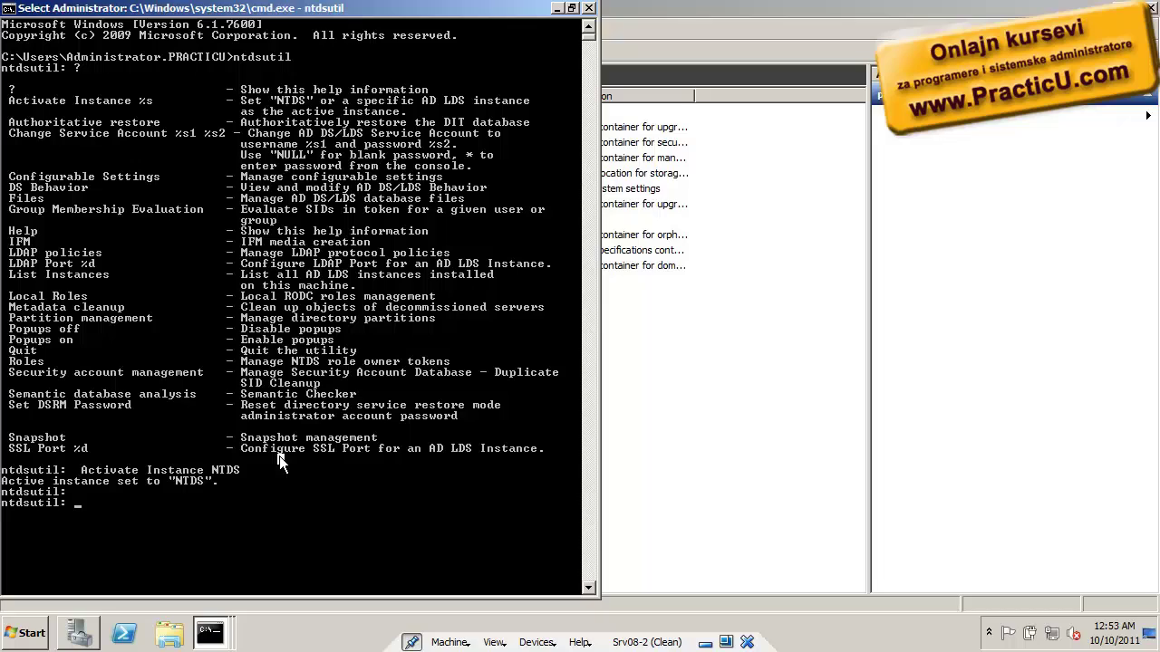
Enter roles to reach fsmo maintenance and list its commands with ?
type("roles")
key("Return")
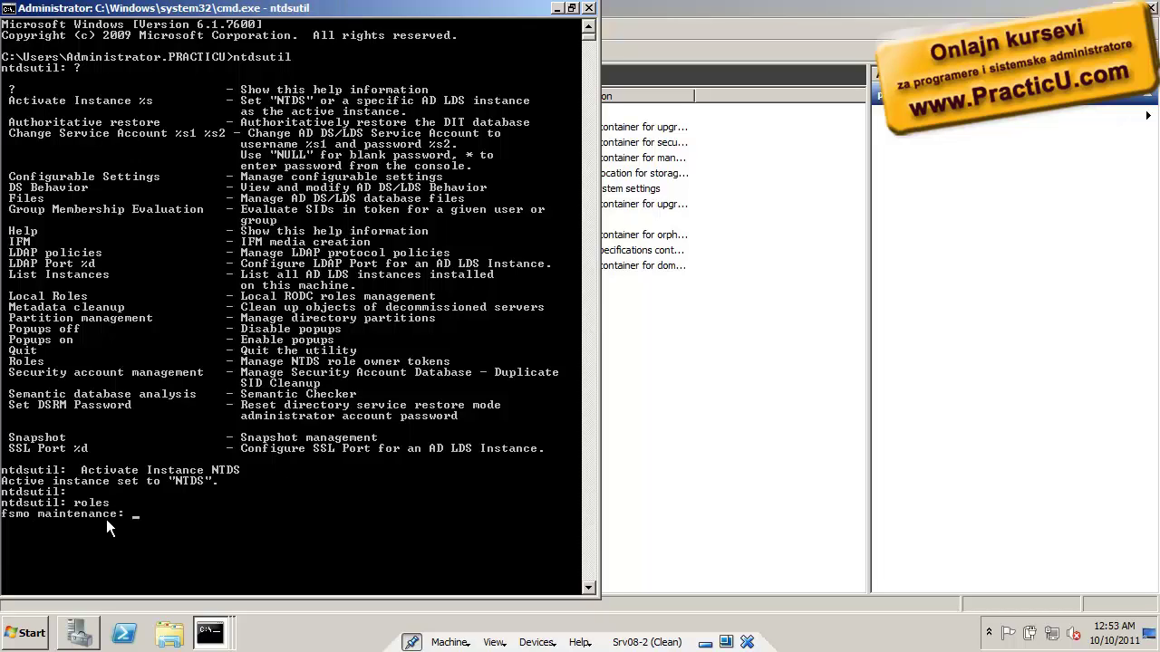
type("?")
key("Return")
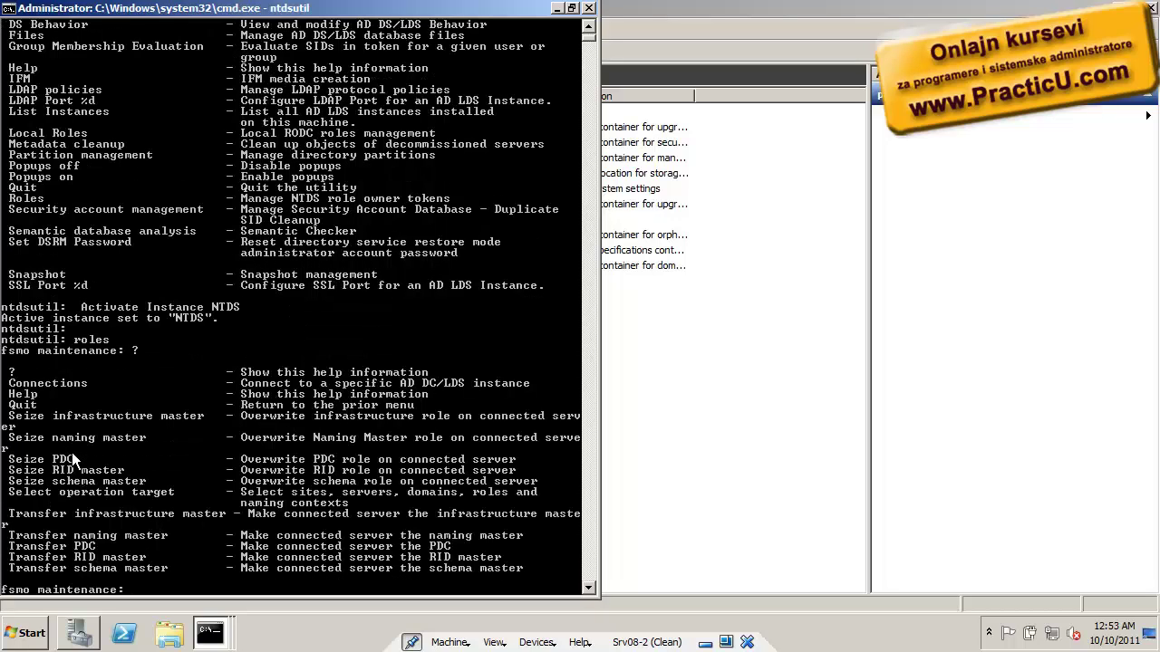
Highlight the Transfer RID master, Seize RID master and Connections lines in the fsmo help
right_click(70, 462)
left_click(82, 471)
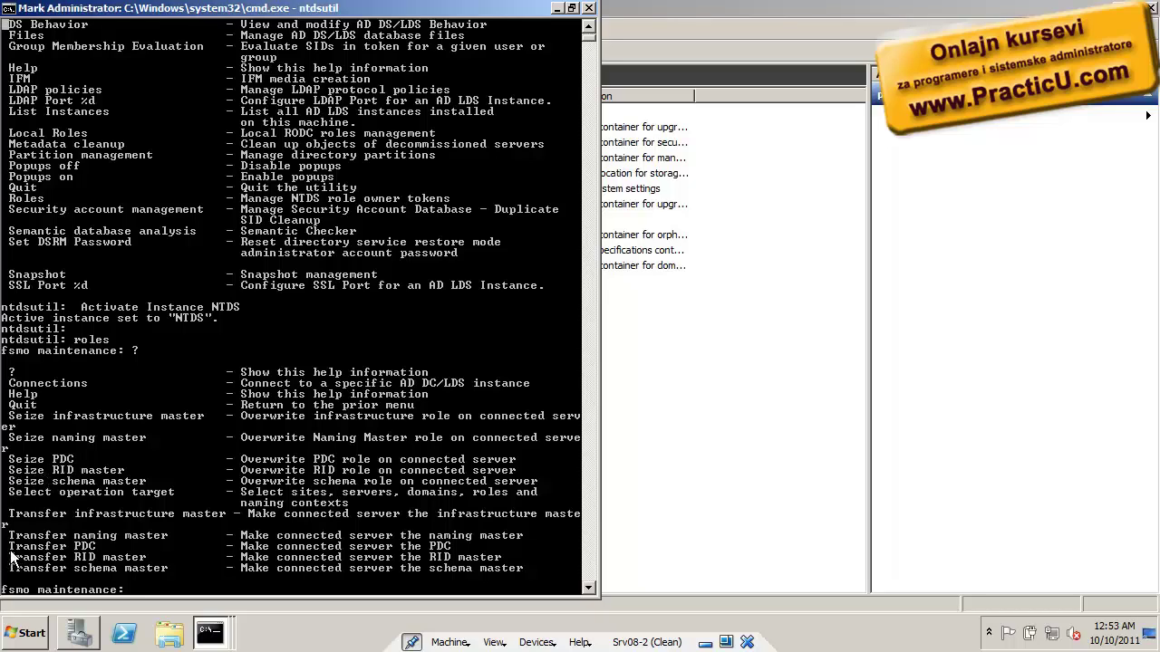
left_click_drag(11, 558, 157, 559)
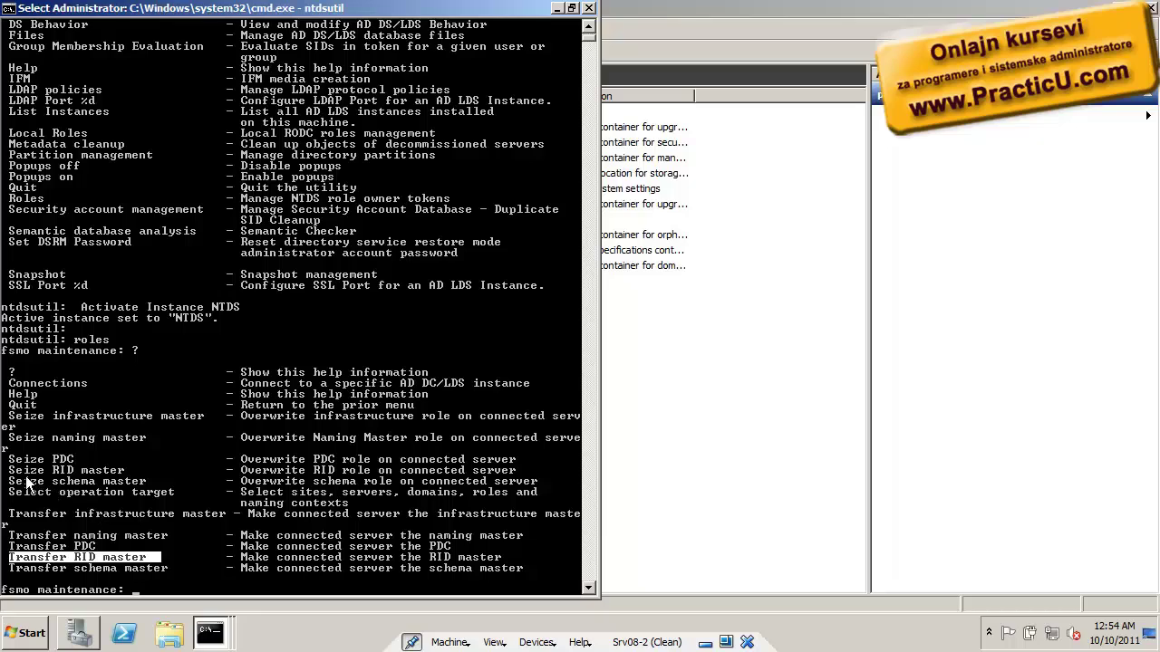
left_click_drag(9, 470, 136, 476)
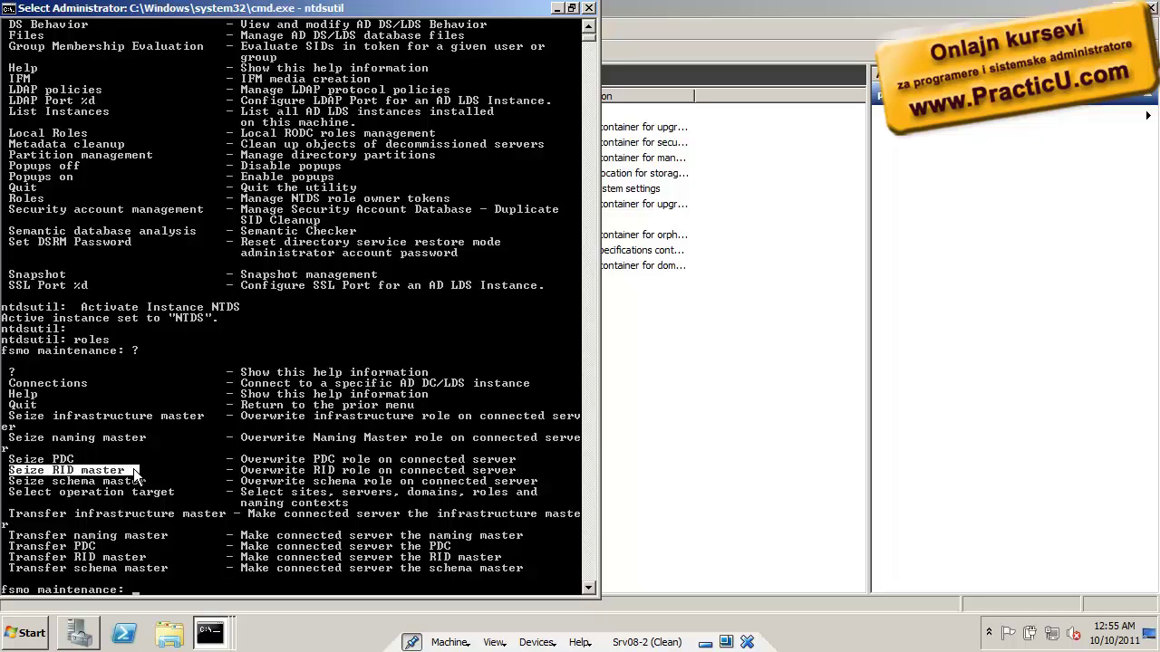
mouse_move(134, 476)
left_mouse_down()
mouse_move(110, 467)
mouse_move(146, 466)
left_mouse_up()
left_click_drag(10, 383, 92, 383)
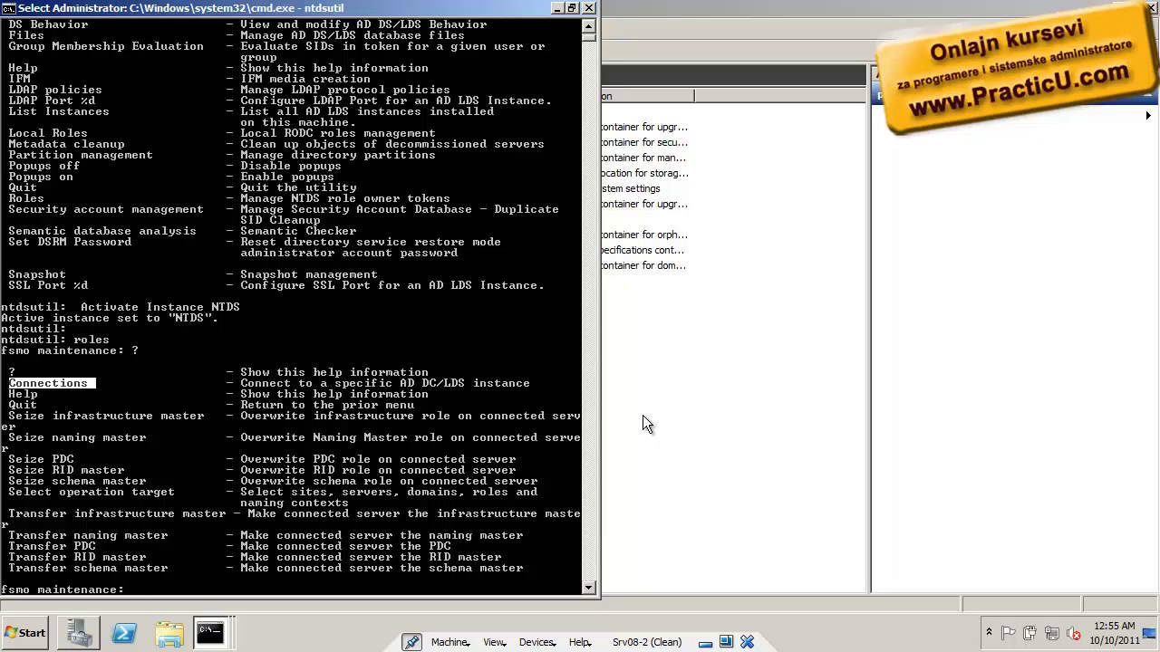
Exit ntdsutil back to the ordinary command prompt with Ctrl+C
key("Return")
key("ctrl+c")
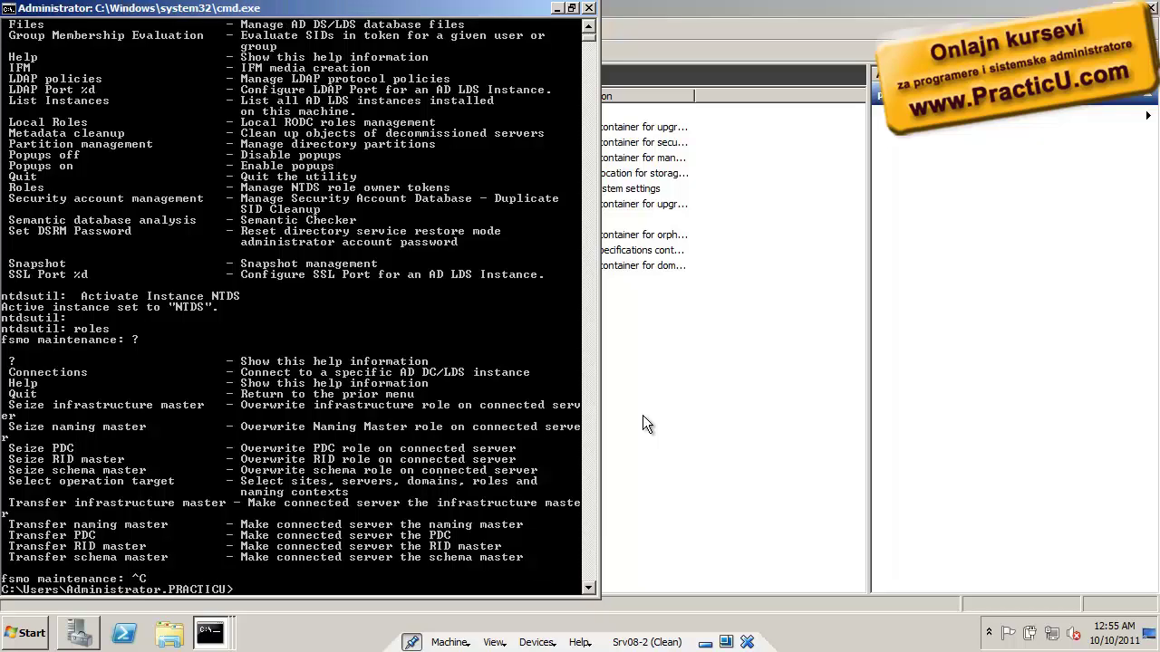
key("Return")
key("Return")
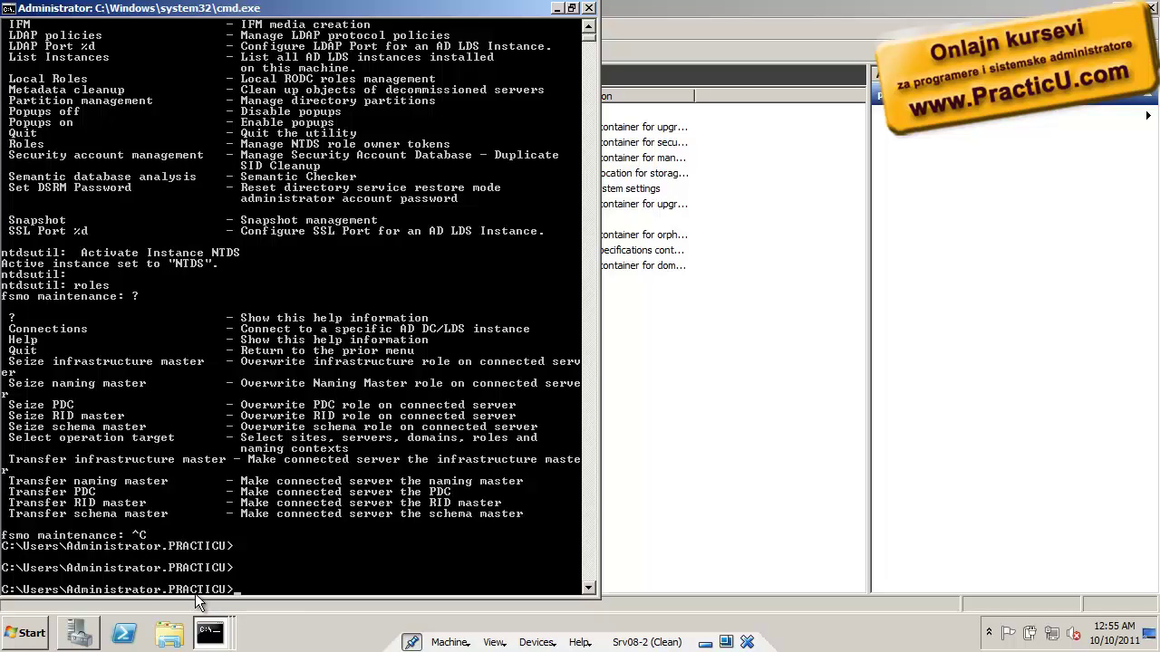
Run netdom query fsmo, correcting the 'netdown' typo
type("netdown")
type(" qur")
type("ery fsmo")
key("Return")
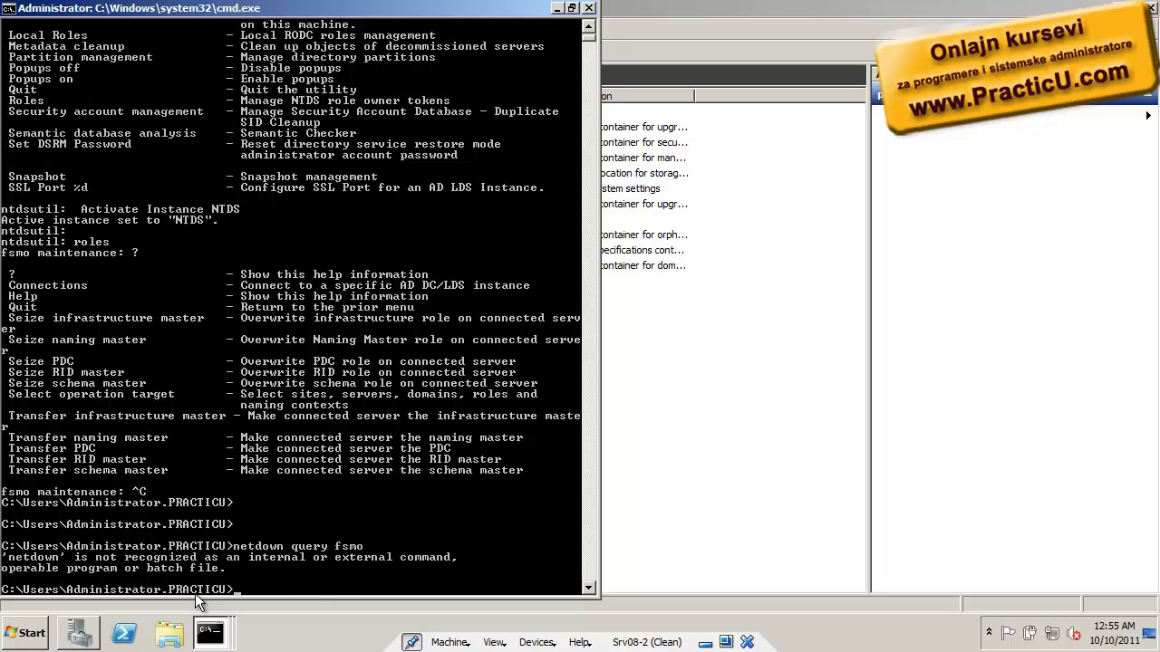
key("Up")
key("Left")
key("Left")
key("Left")
key("Left")
key("Left")
key("Left")
key("Left")
key("Left")
key("Left")
key("Left")
key("Left")
key("BackSpace")
key("BackSpace")
type("m")
key("Return")
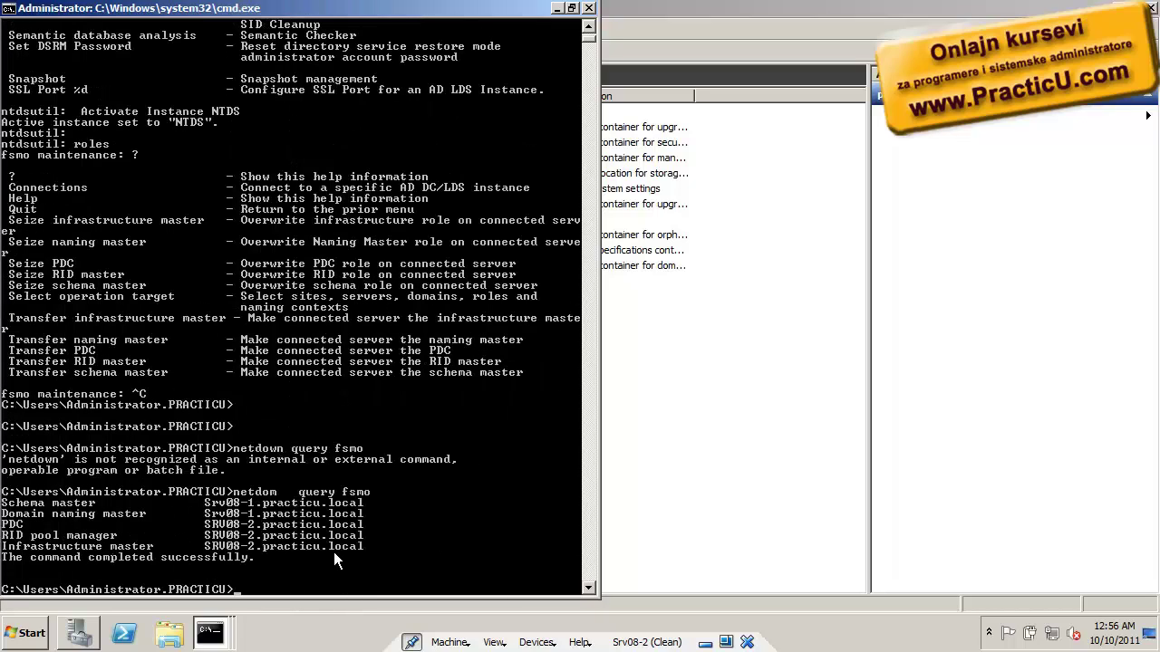
Highlight the PDC, RID pool manager and Infrastructure master rows for SRV08-2, then return to Server Manager
right_click(332, 554)
left_click(387, 459)
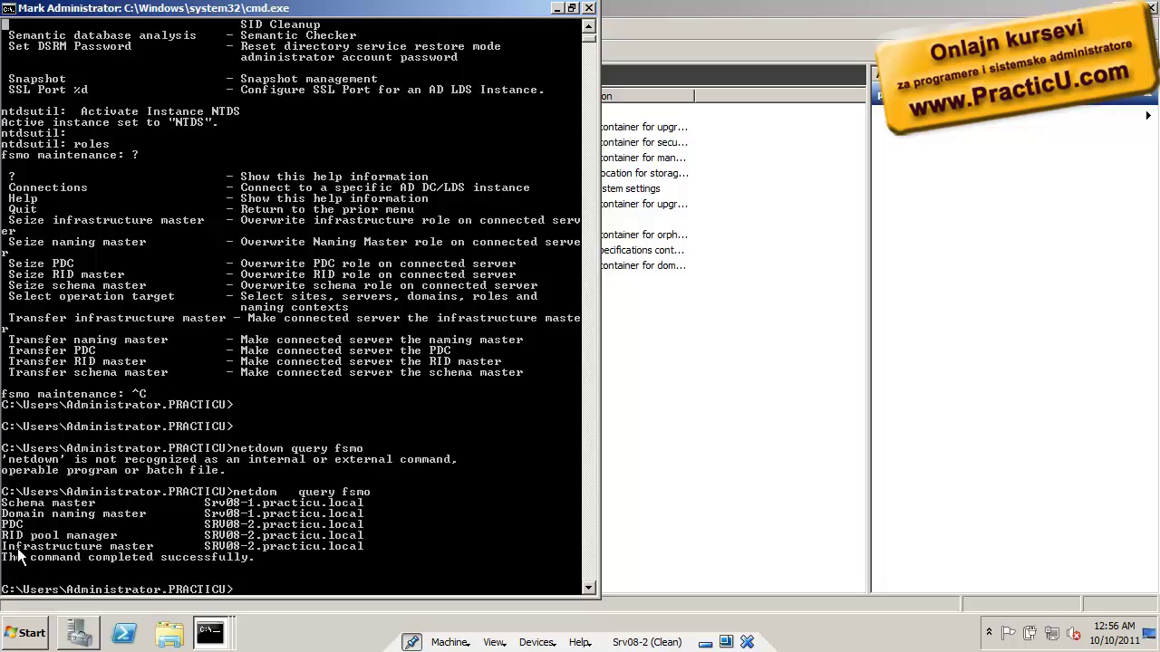
left_click_drag(2, 524, 377, 530)
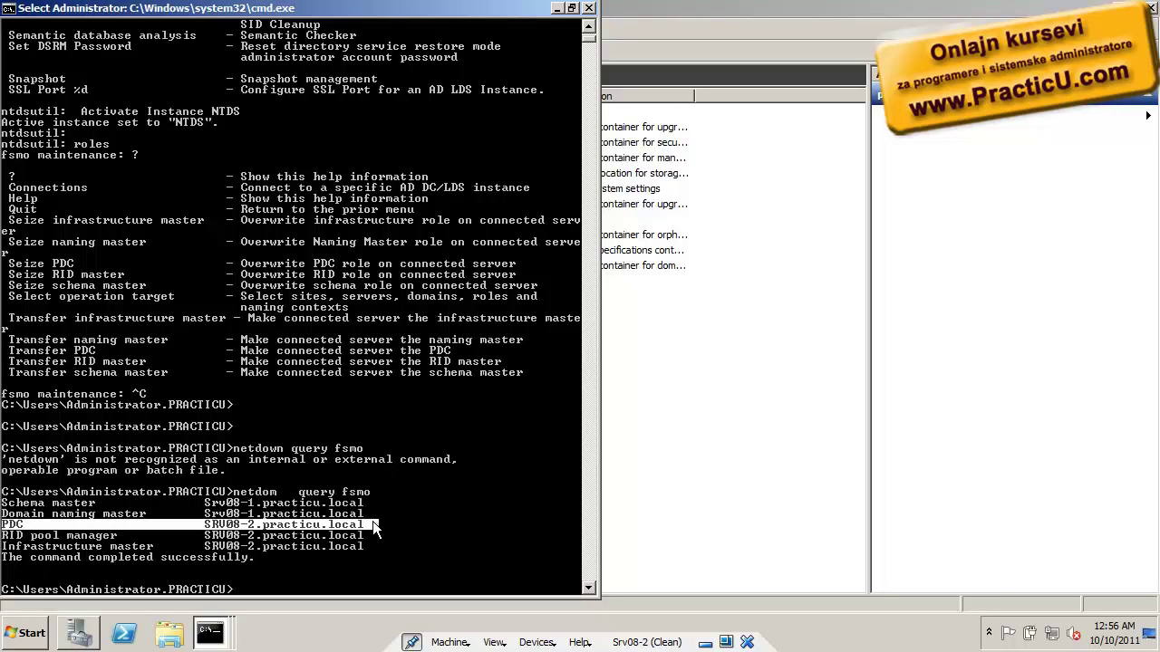
left_click_drag(374, 529, 371, 534)
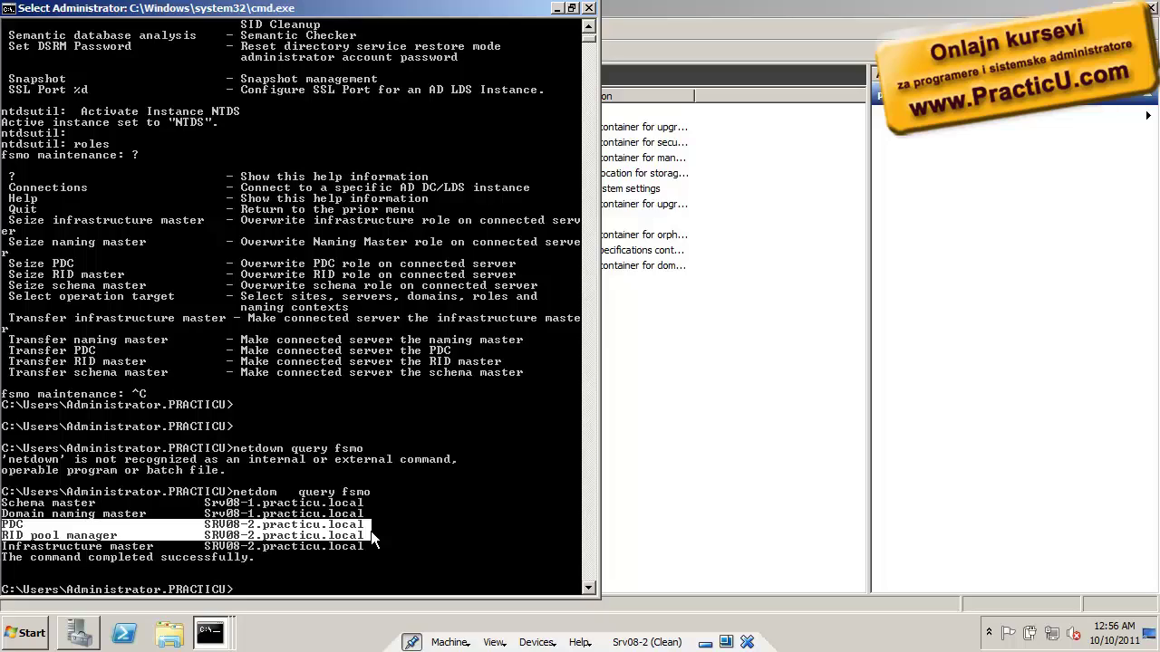
left_click_drag(370, 538, 371, 545)
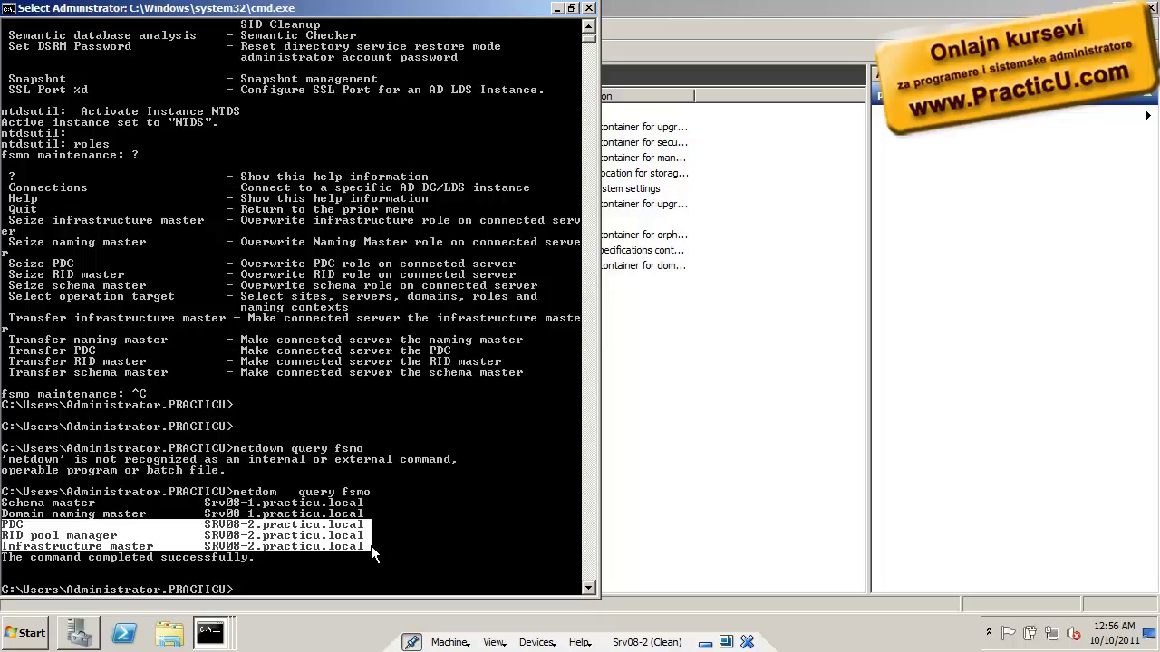
left_click(677, 472)
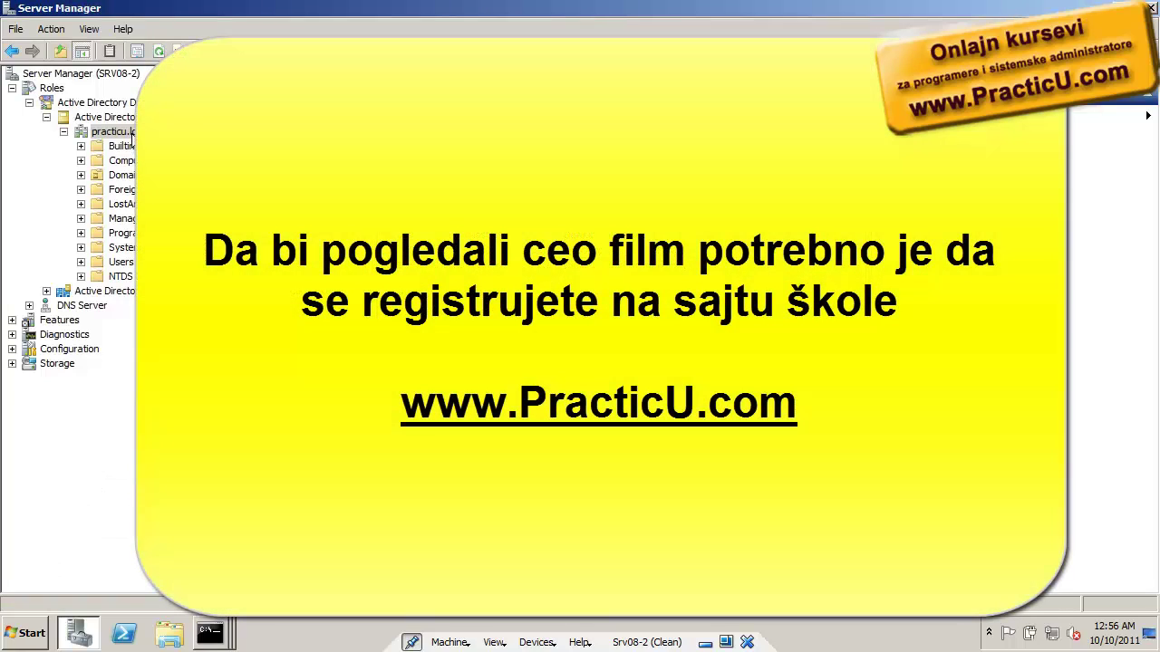
right_click(127, 132)
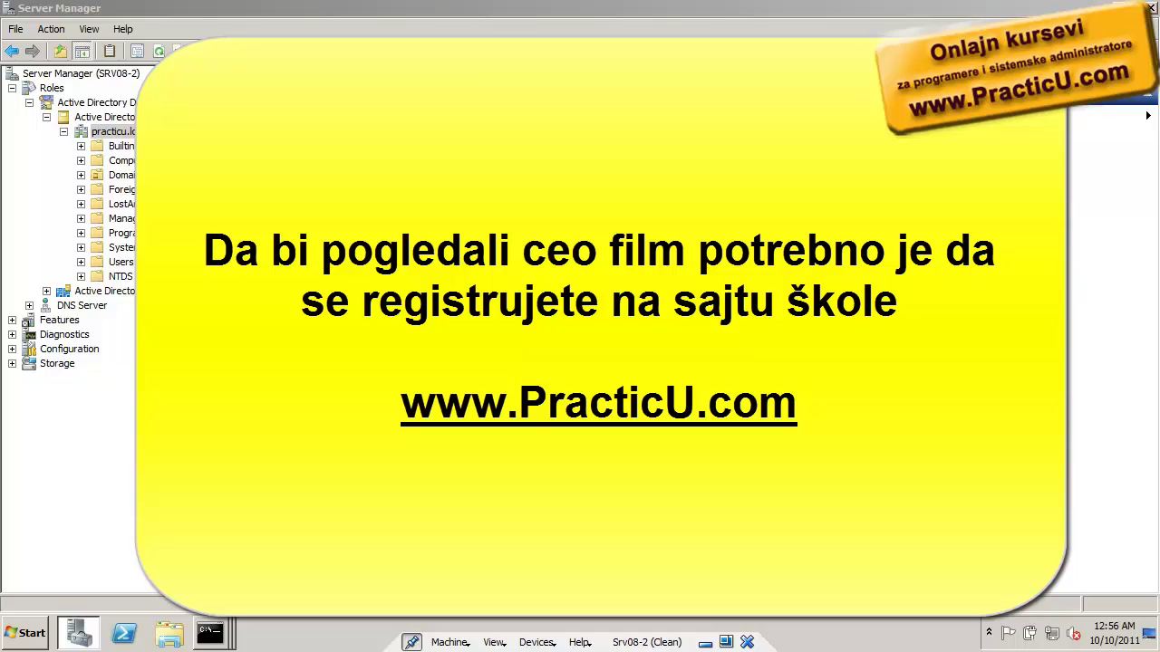
key("Escape")
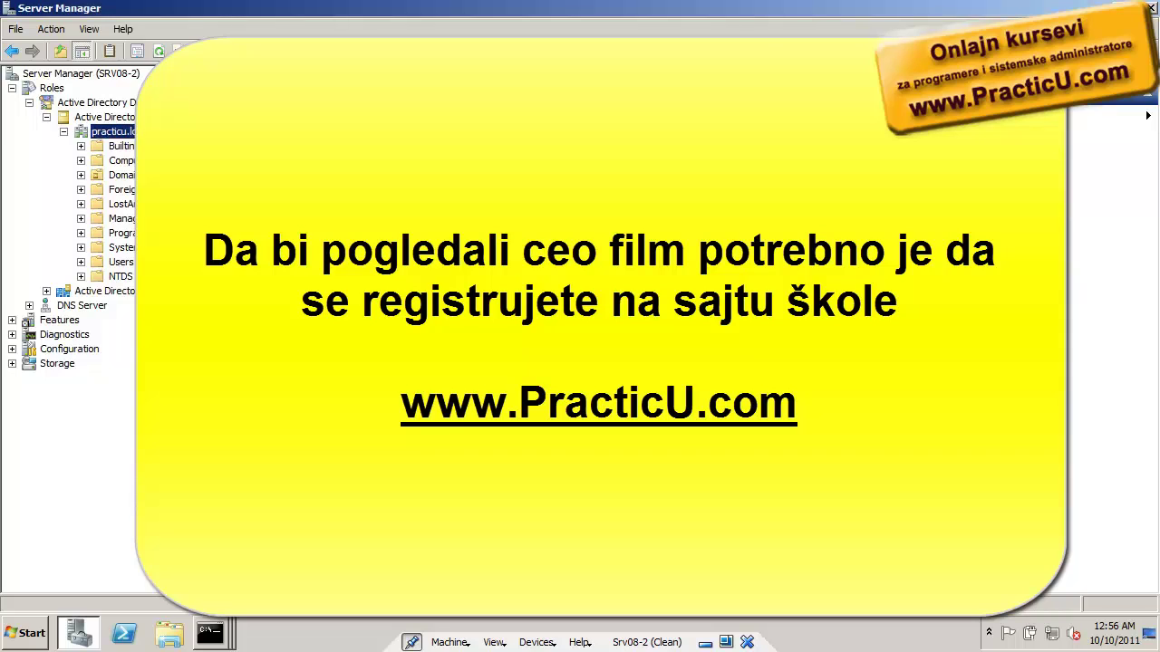
key("shift+F10")
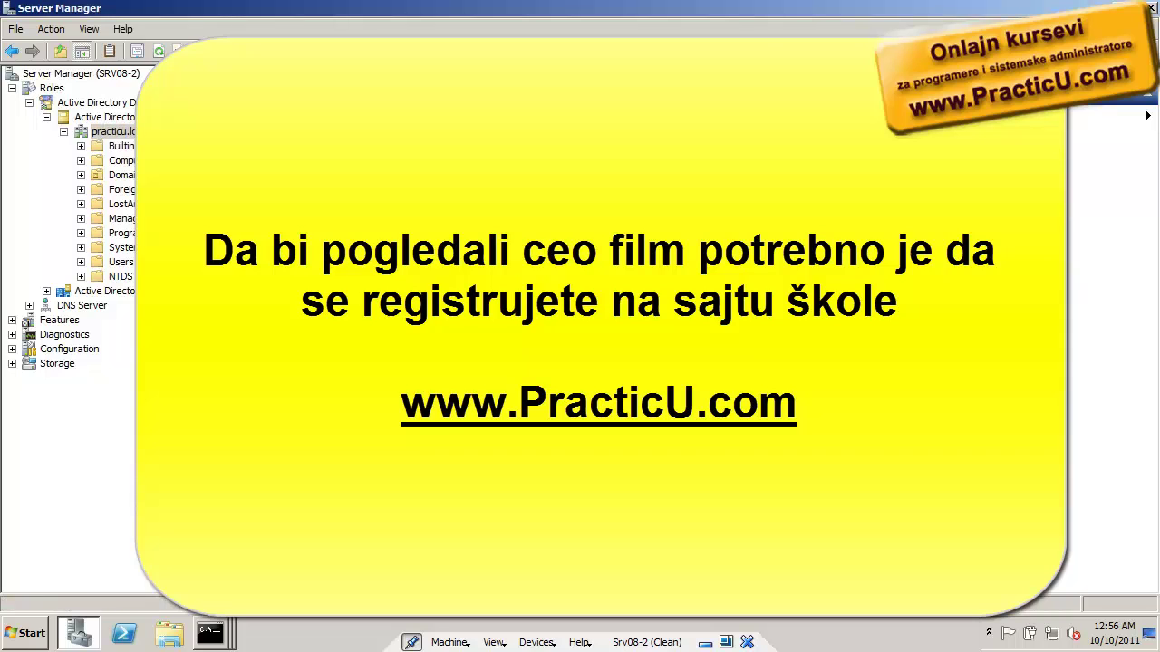